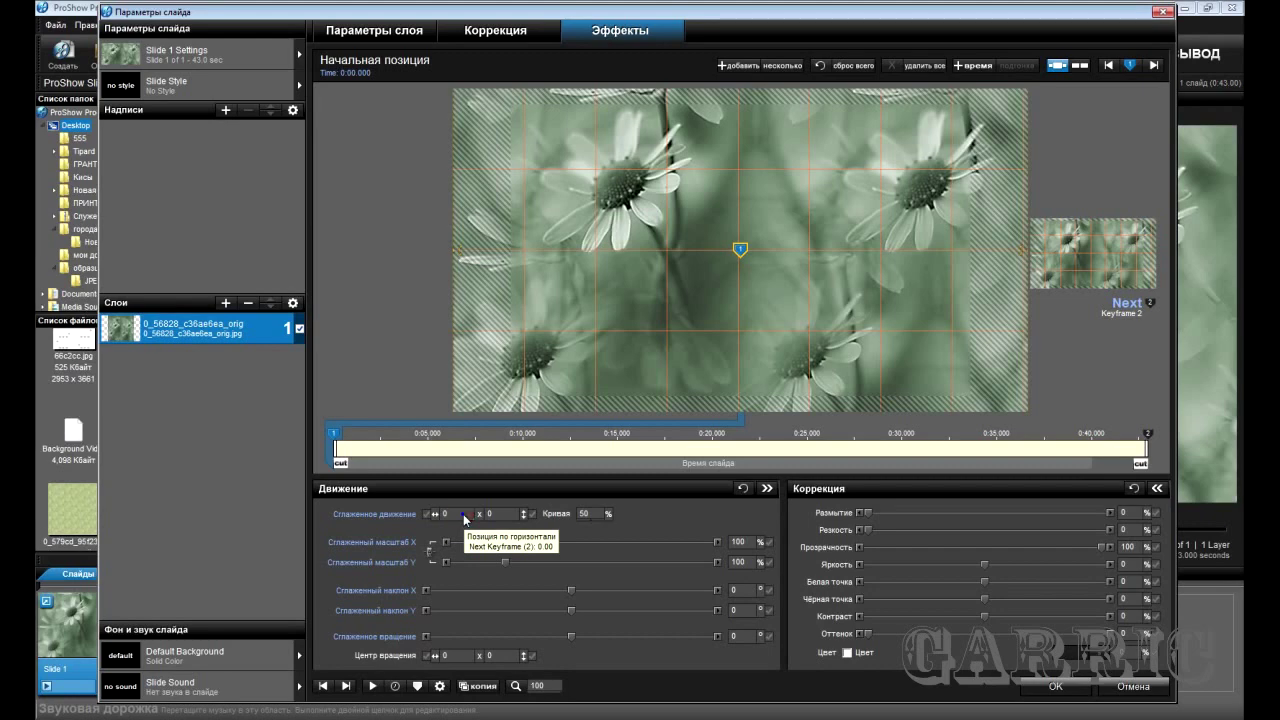
# Add a modifier to layer 1's horizontal position and set its action type to Subtract from Modifier.
pyautogui.rightClick(465, 518)
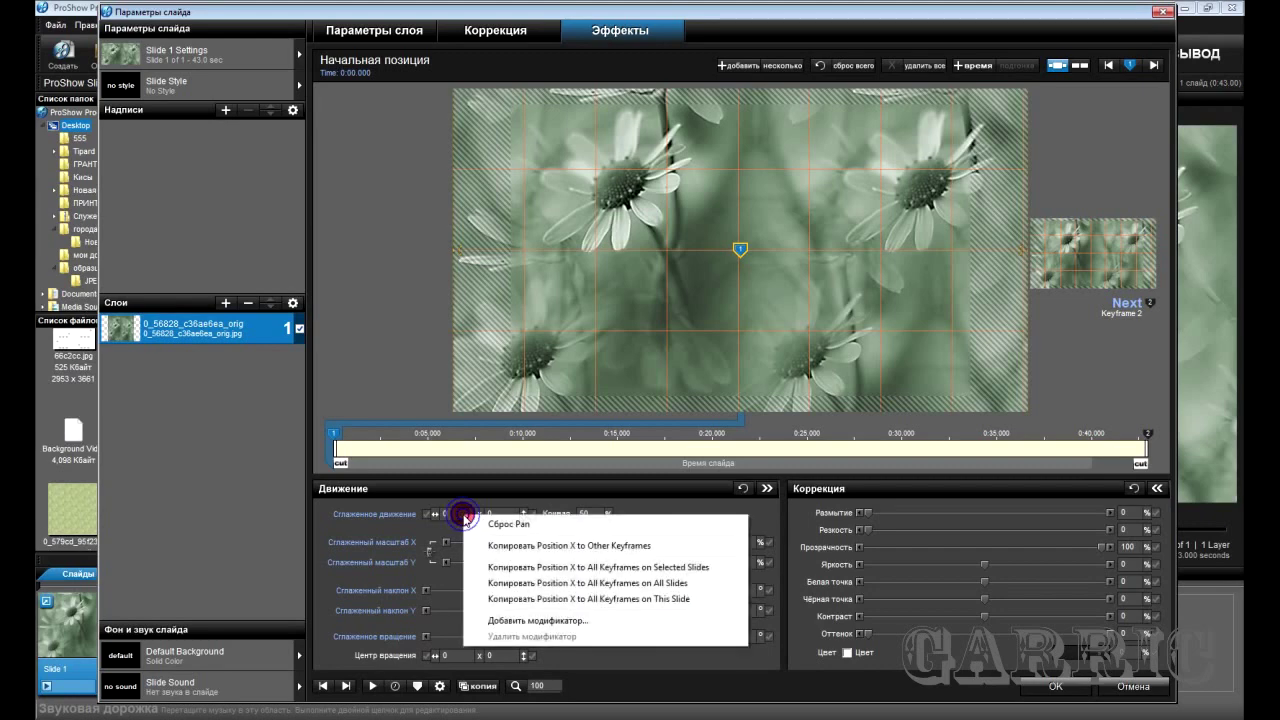
pyautogui.click(501, 621)
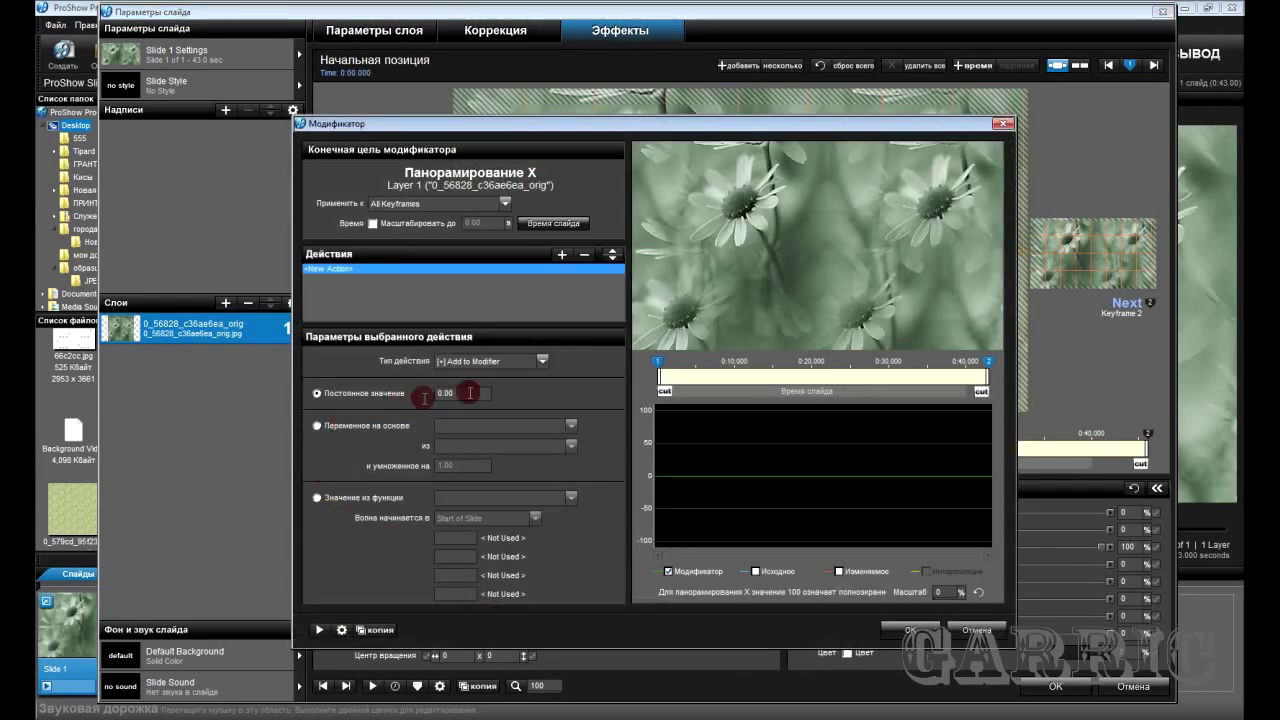
pyautogui.click(541, 361)
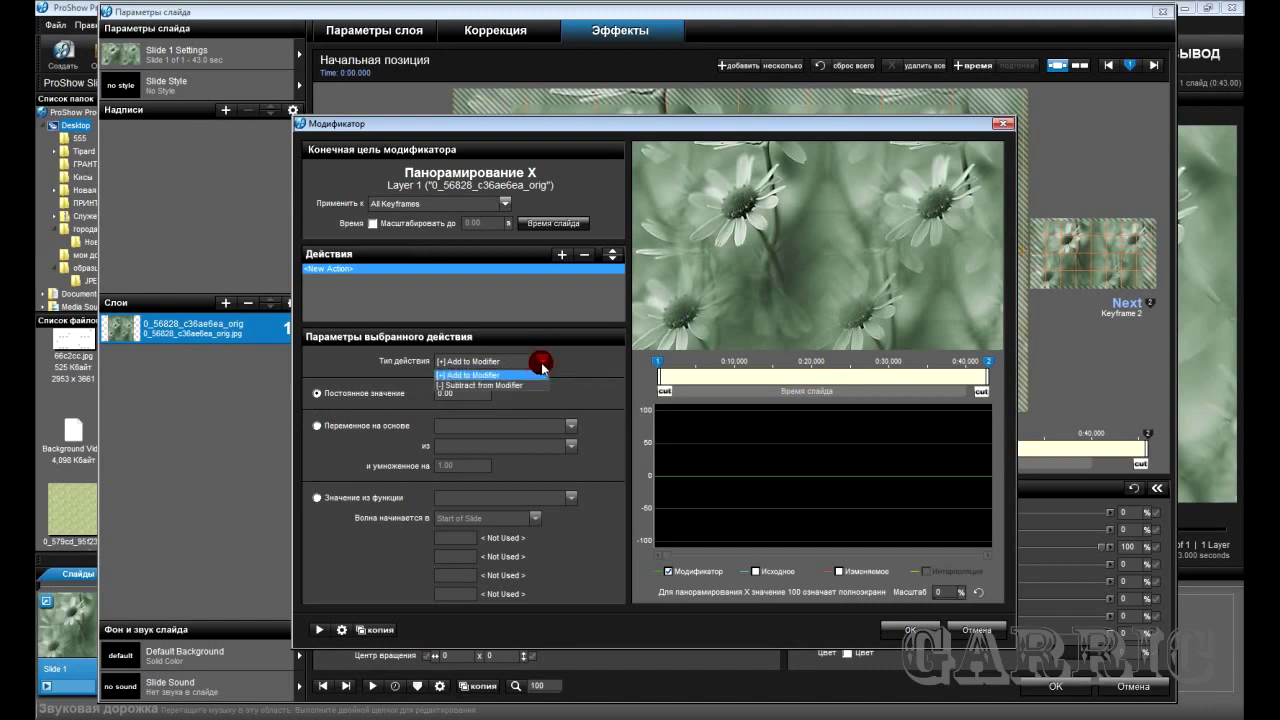
pyautogui.click(510, 385)
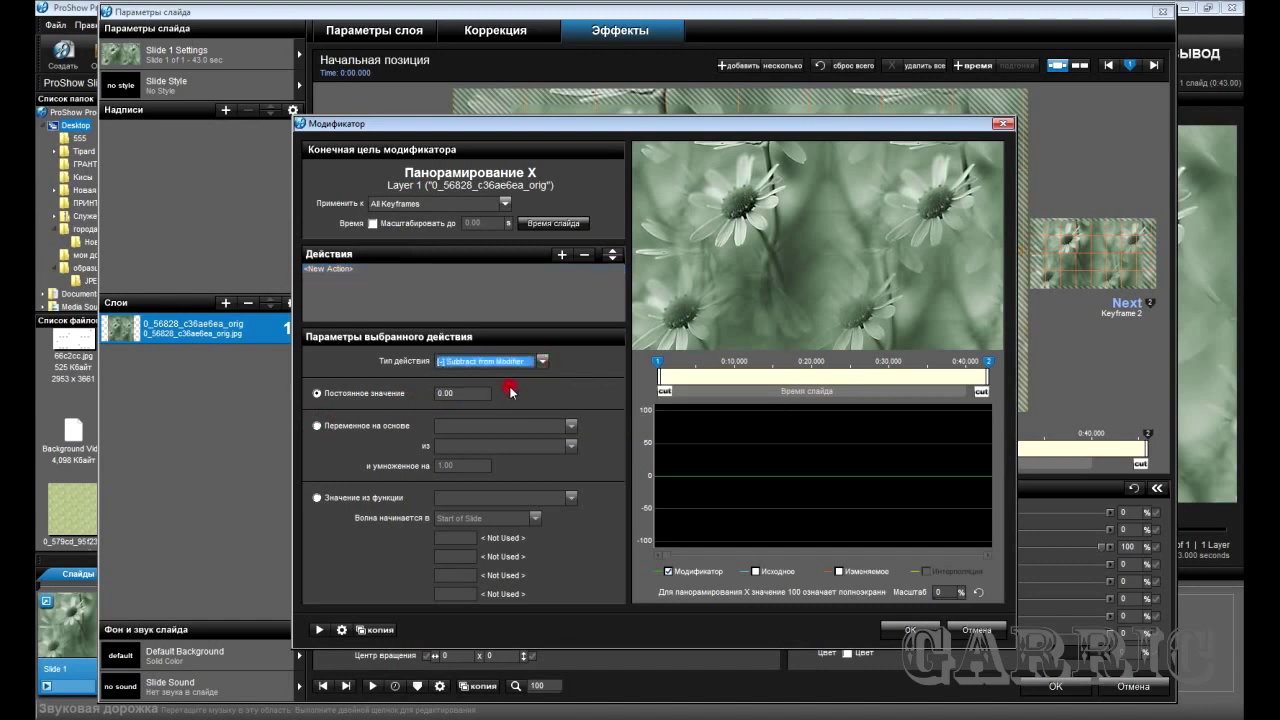
# Base the layer 1 modifier on the linear growth function (Линейное нарастание), apply it and preview the slide's motion.
pyautogui.click(316, 497)
pyautogui.click(569, 497)
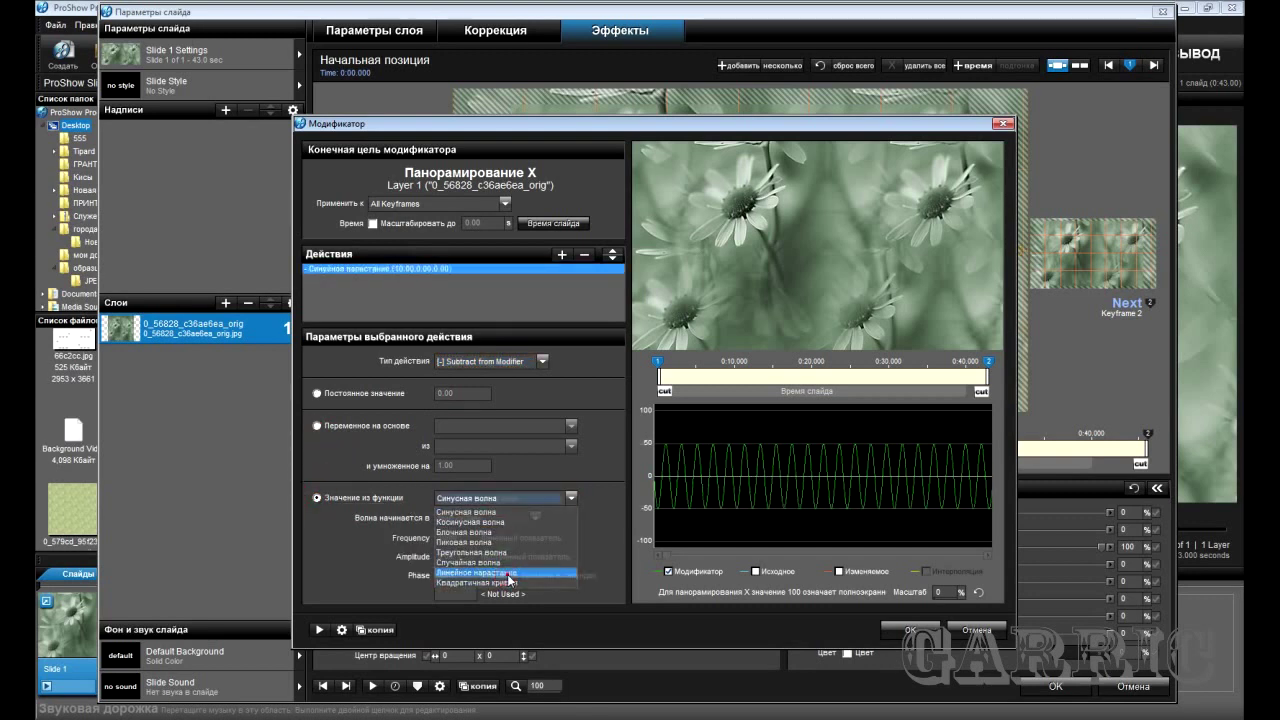
pyautogui.click(503, 572)
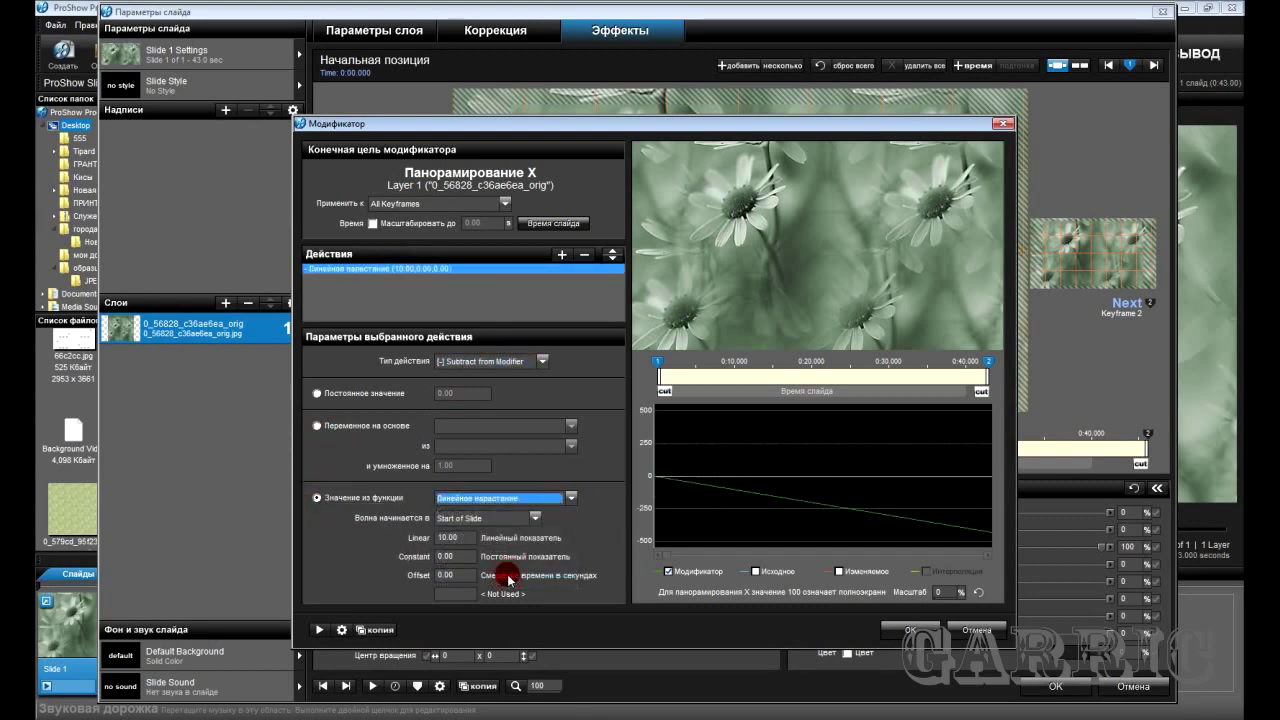
pyautogui.doubleClick(450, 538)
pyautogui.click(900, 632)
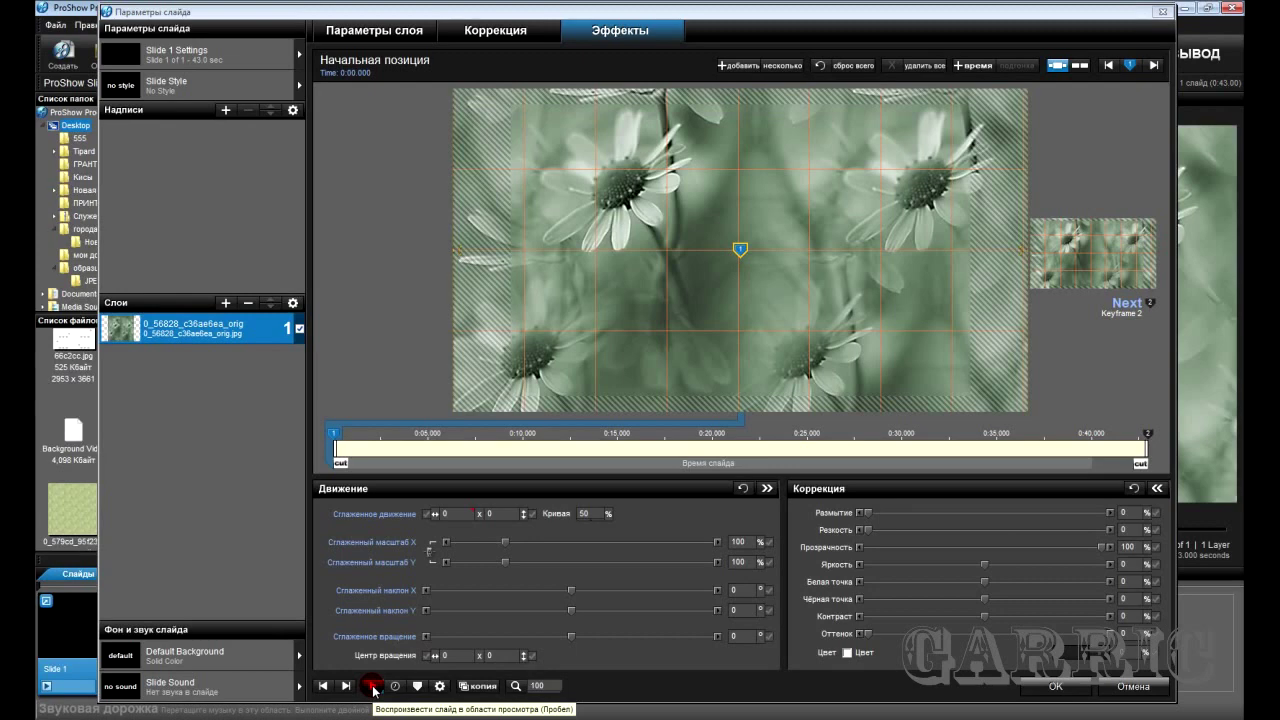
pyautogui.click(372, 686)
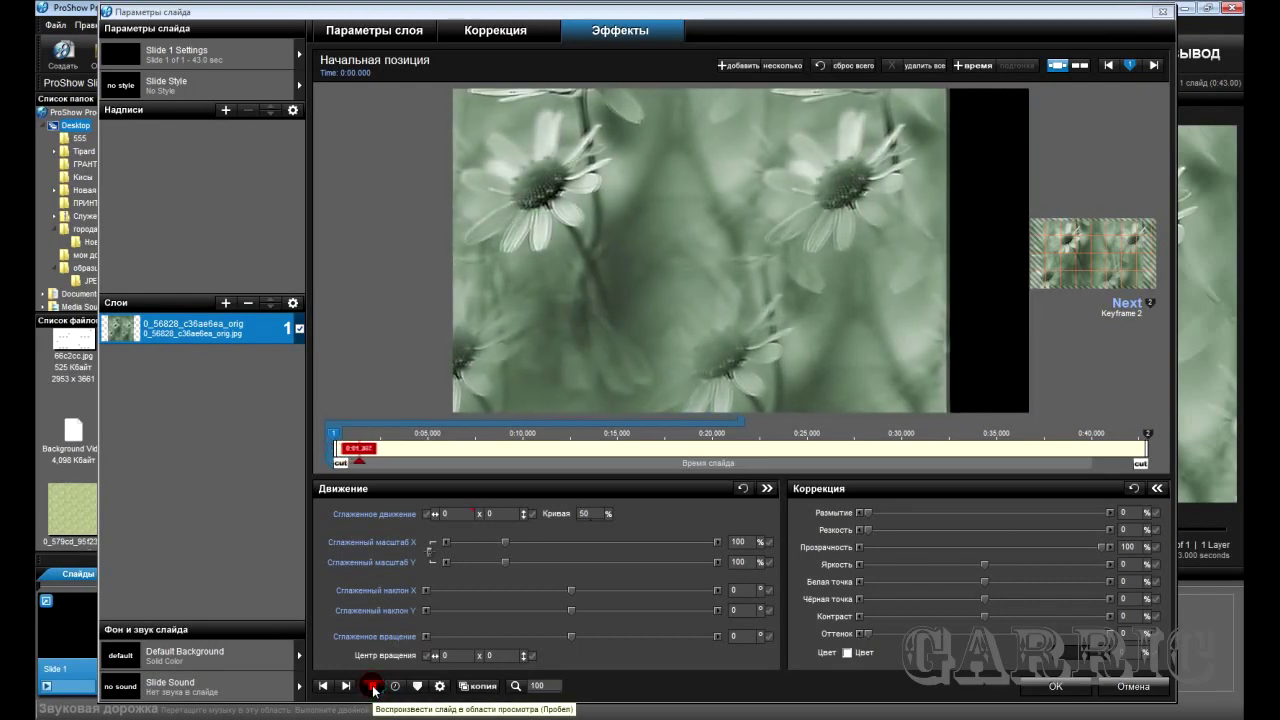
pyautogui.click(372, 686)
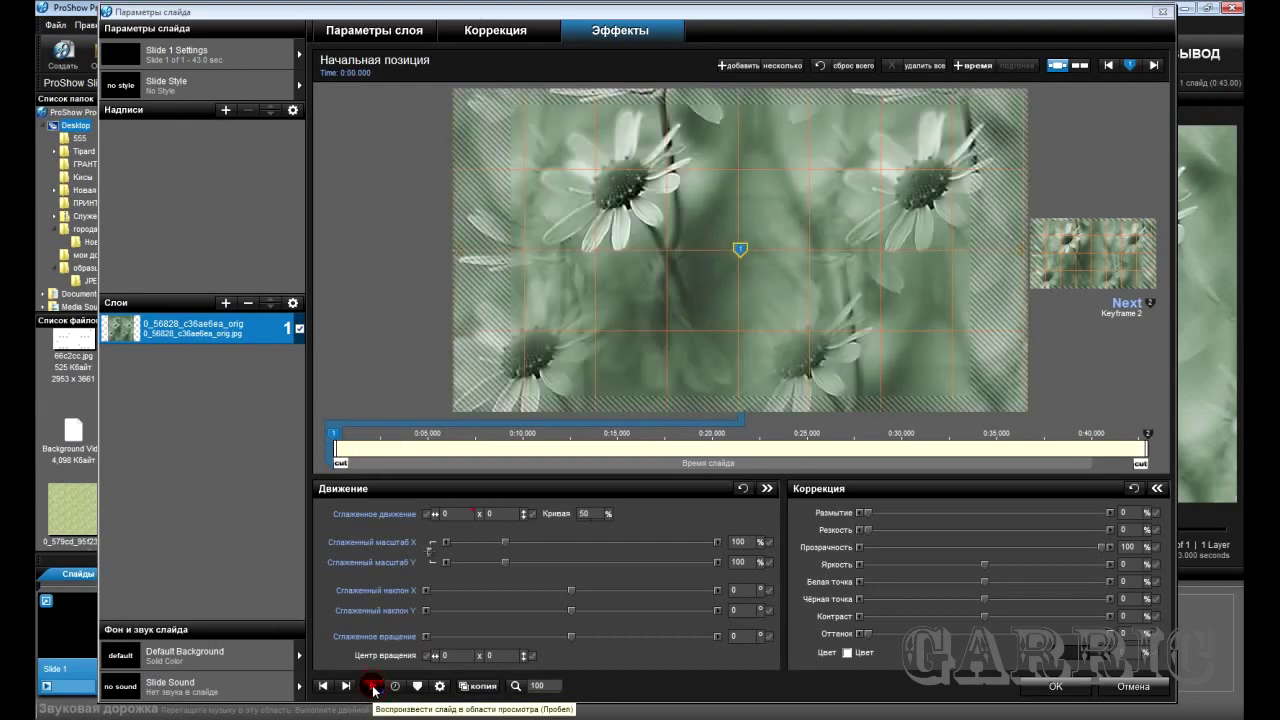
# Duplicate the flower image layer four times to make a stack of five layers.
pyautogui.rightClick(257, 336)
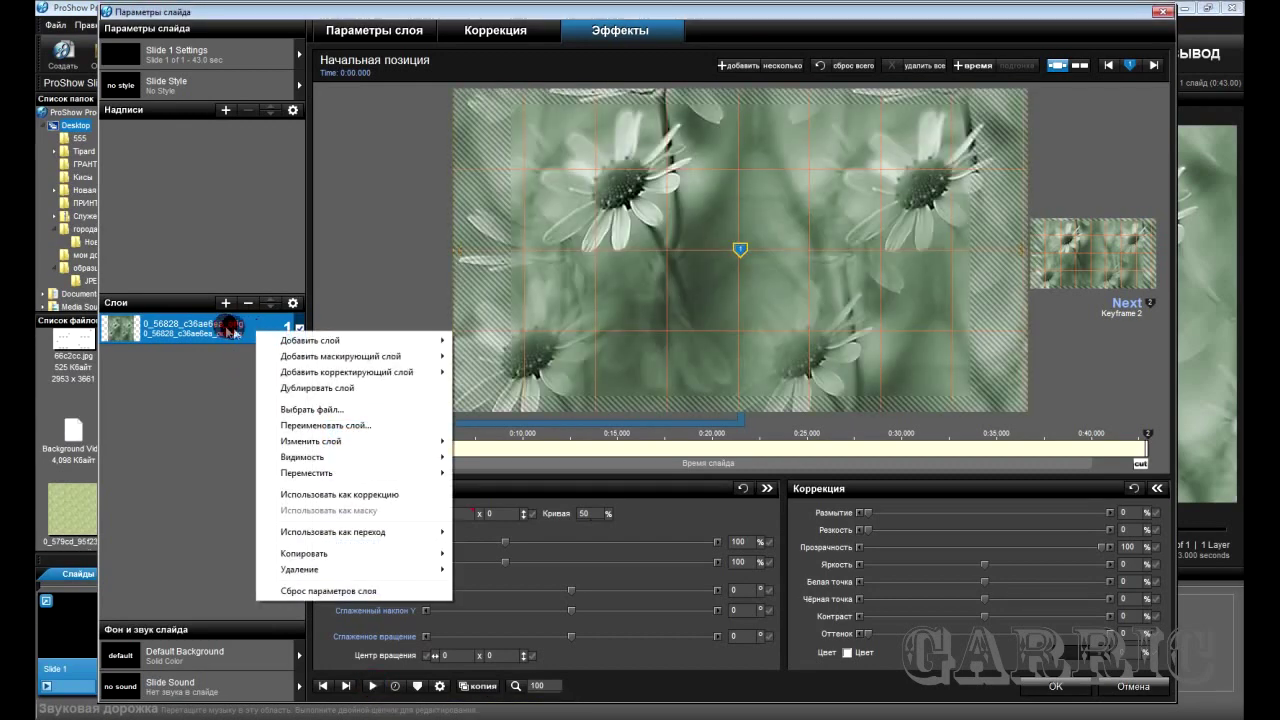
pyautogui.click(302, 390)
pyautogui.rightClick(258, 364)
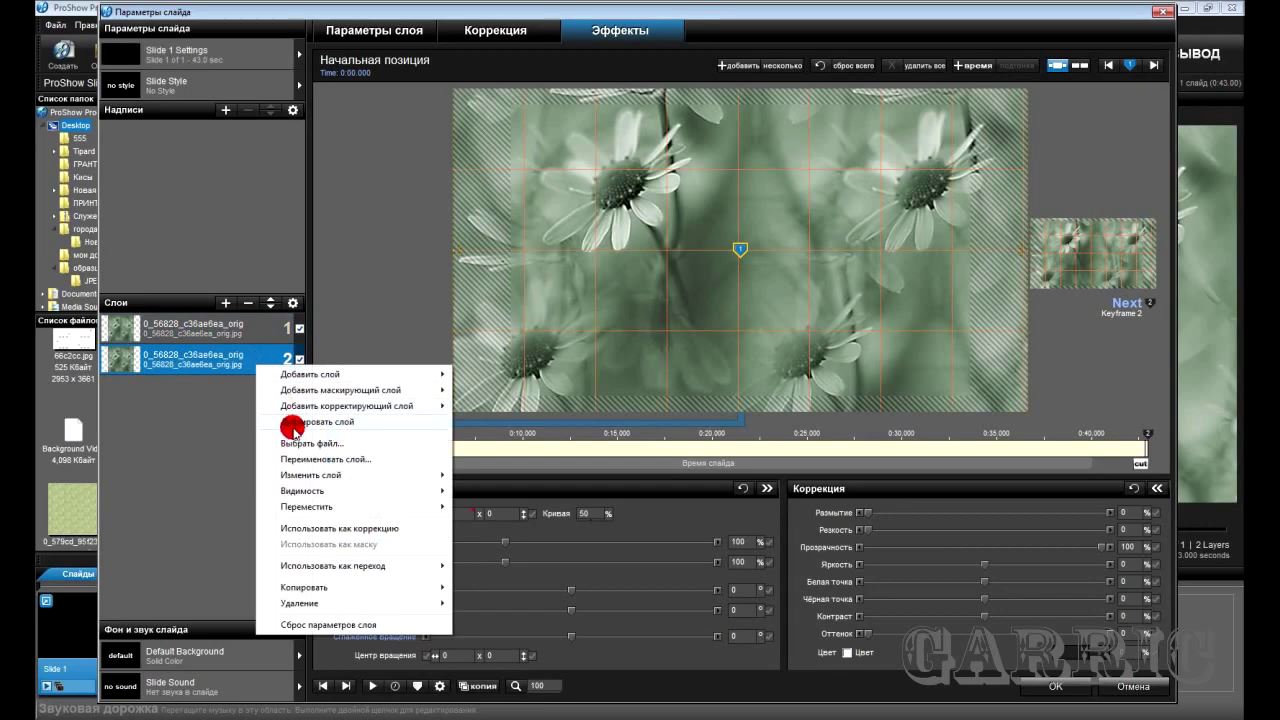
pyautogui.click(294, 425)
pyautogui.rightClick(257, 398)
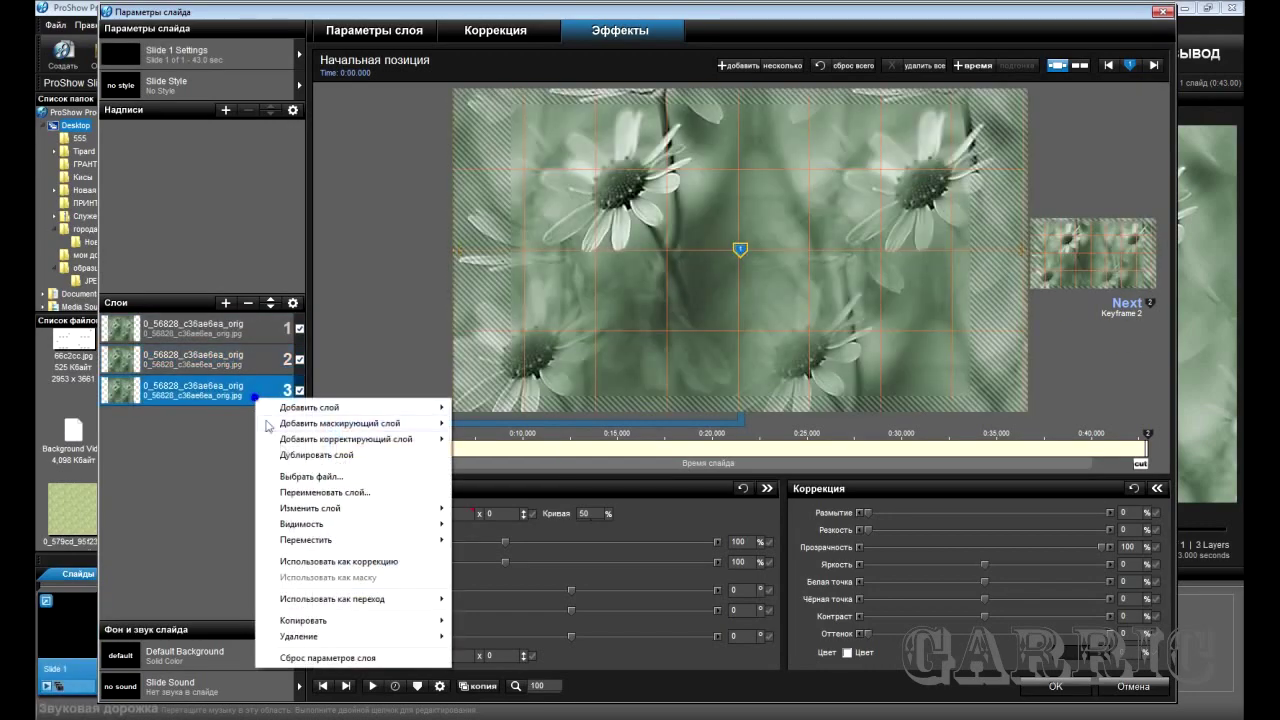
pyautogui.click(287, 458)
pyautogui.rightClick(251, 417)
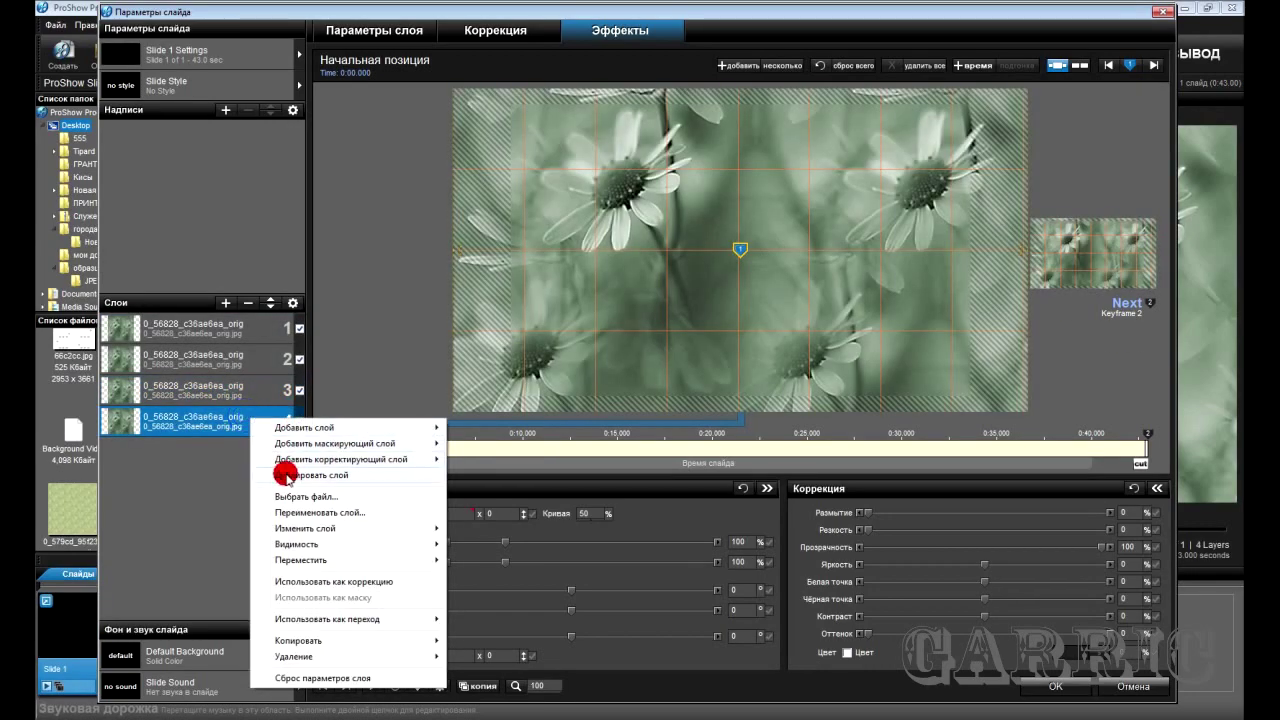
pyautogui.click(287, 476)
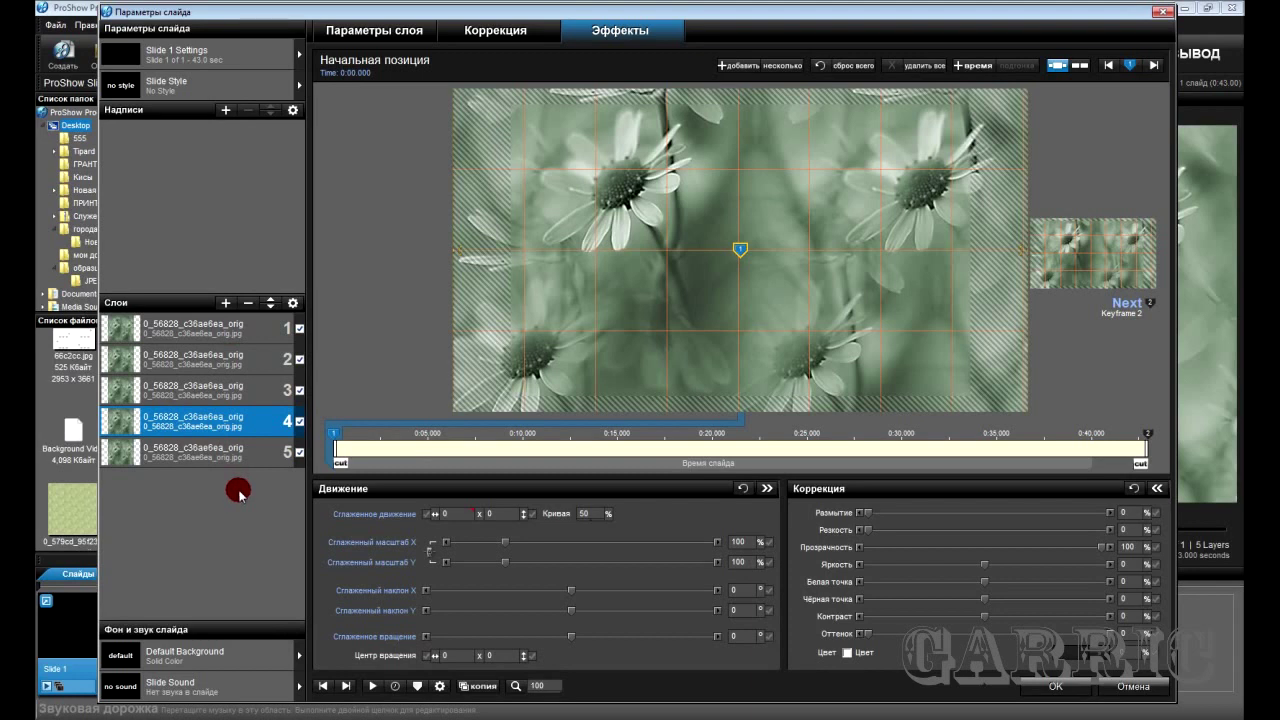
# Set the time offset of layer 2's horizontal position modifier to 10 seconds.
pyautogui.click(252, 367)
pyautogui.click(252, 366)
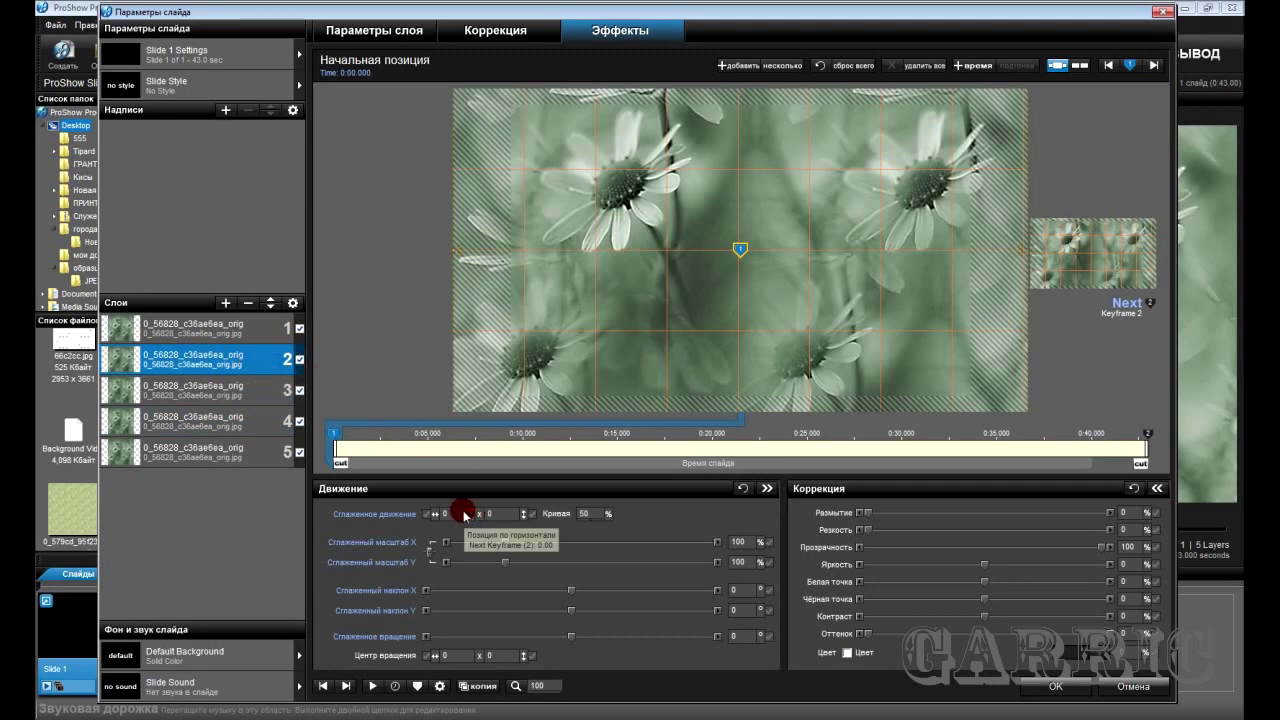
pyautogui.rightClick(464, 514)
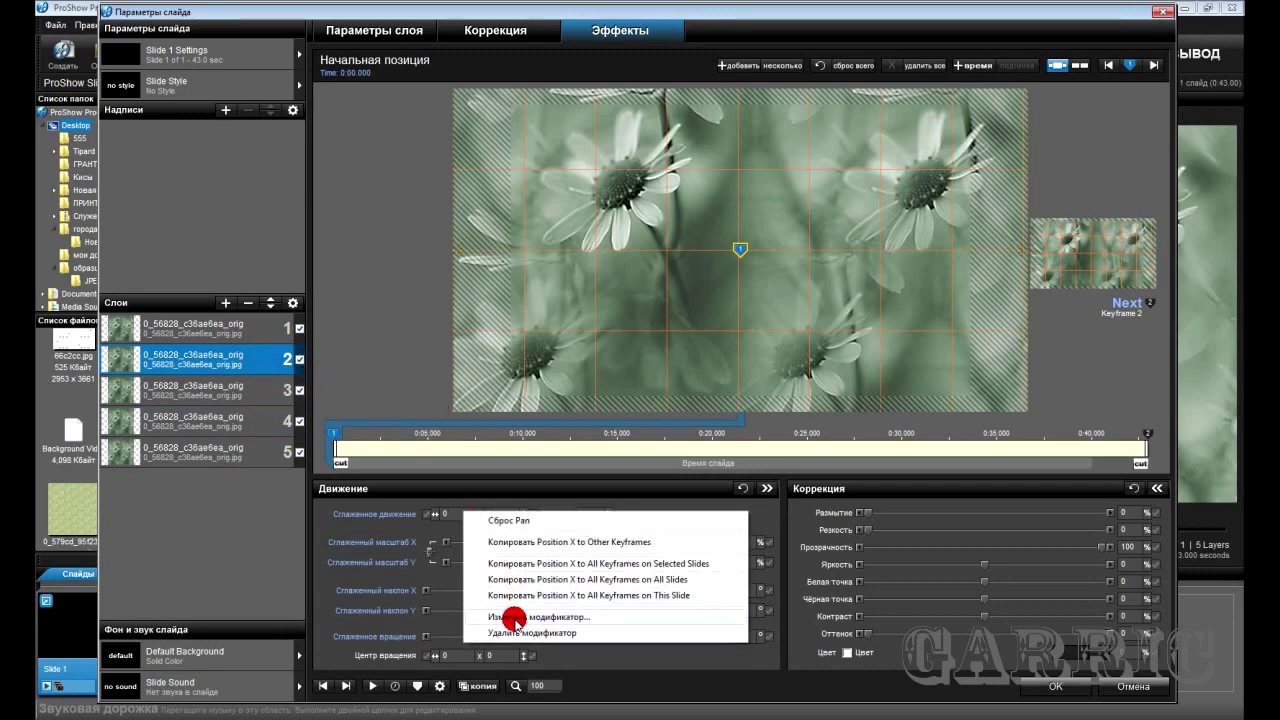
pyautogui.click(516, 617)
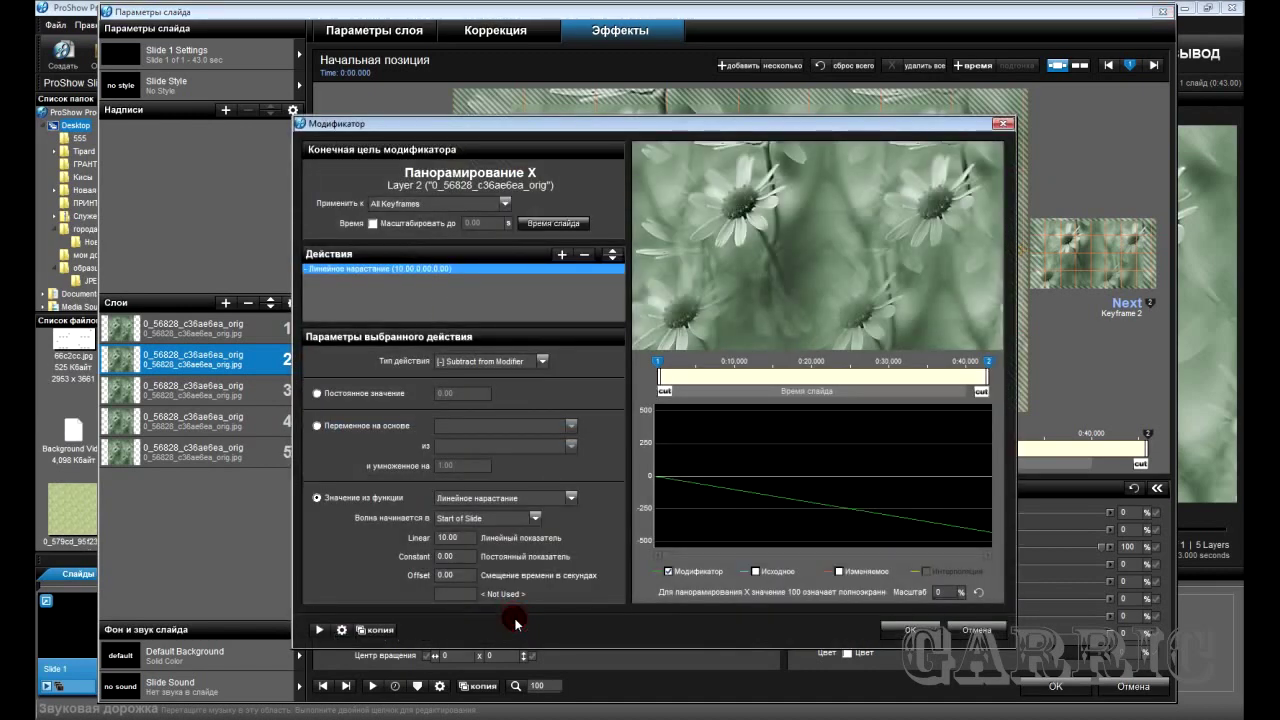
pyautogui.doubleClick(453, 576)
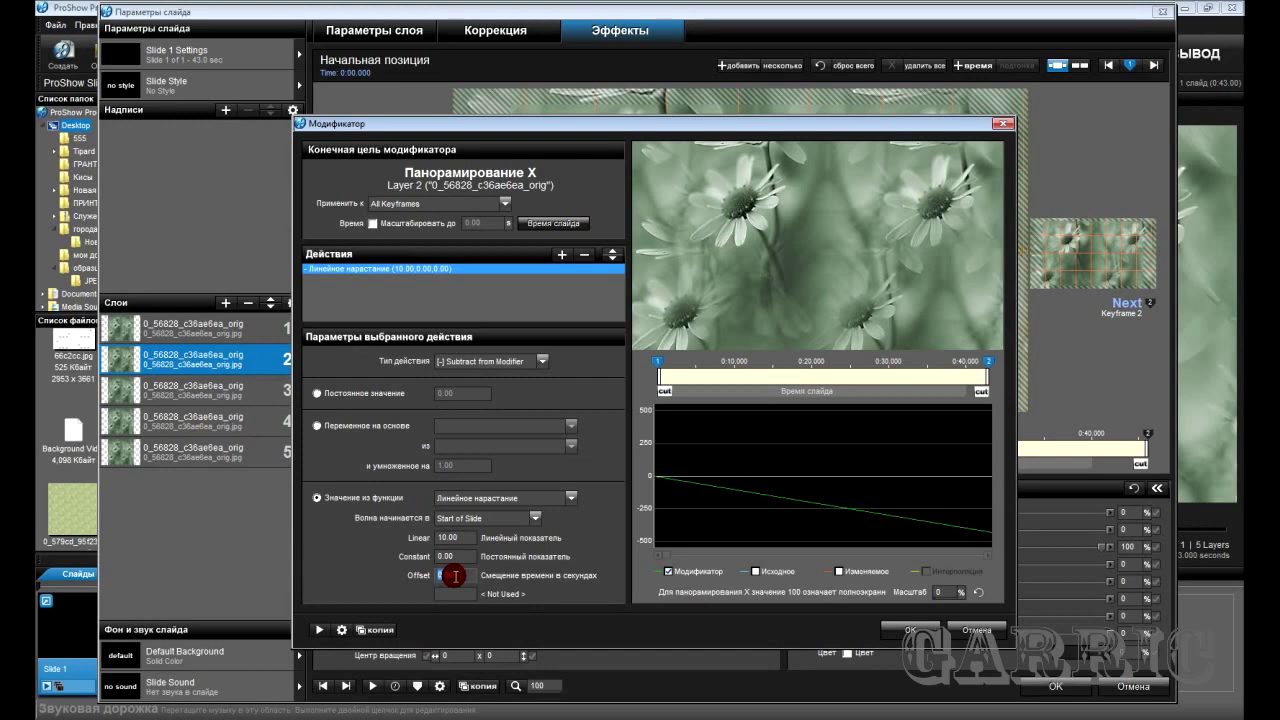
pyautogui.write('10')
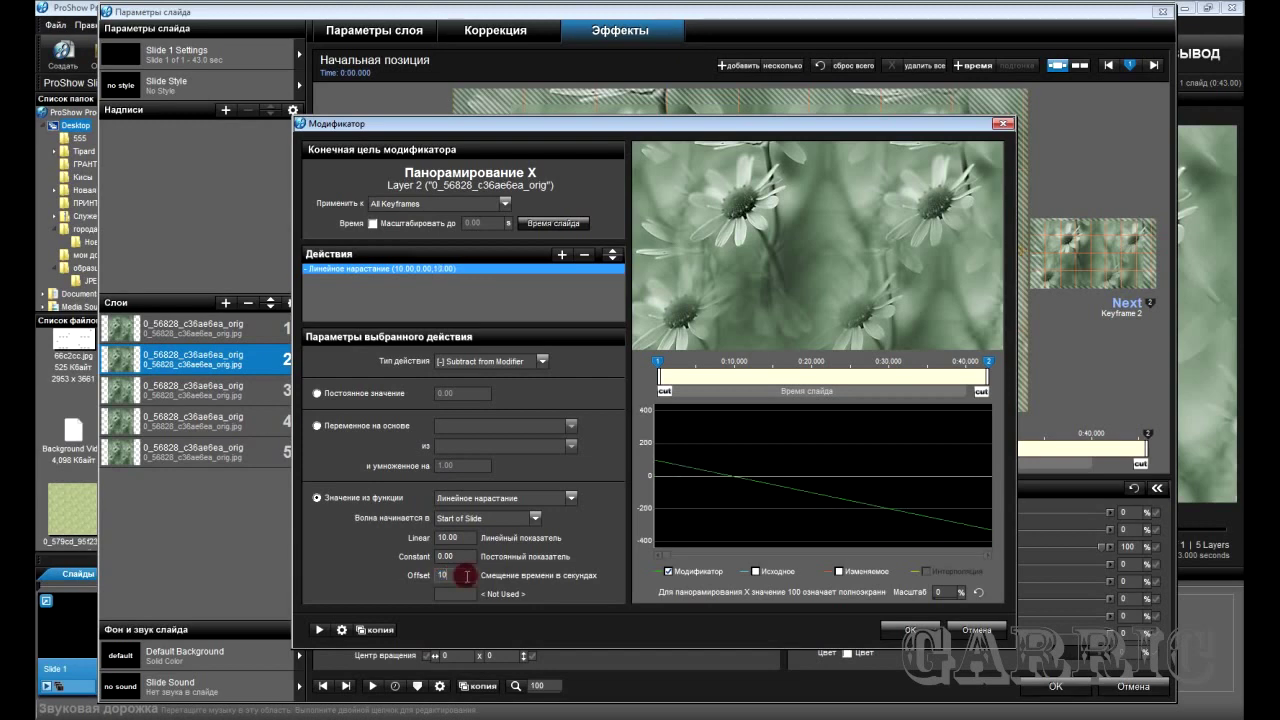
pyautogui.click(911, 630)
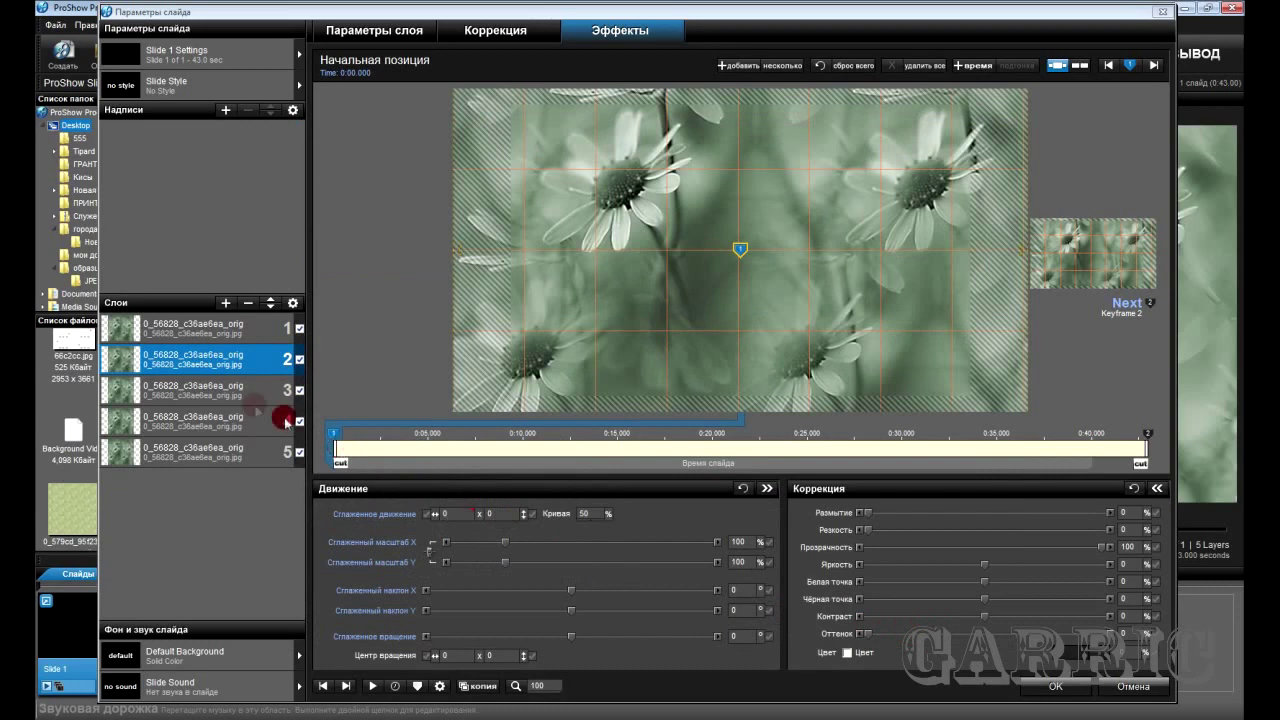
# Set the time offset of layer 3's horizontal position modifier to 20 seconds.
pyautogui.click(232, 398)
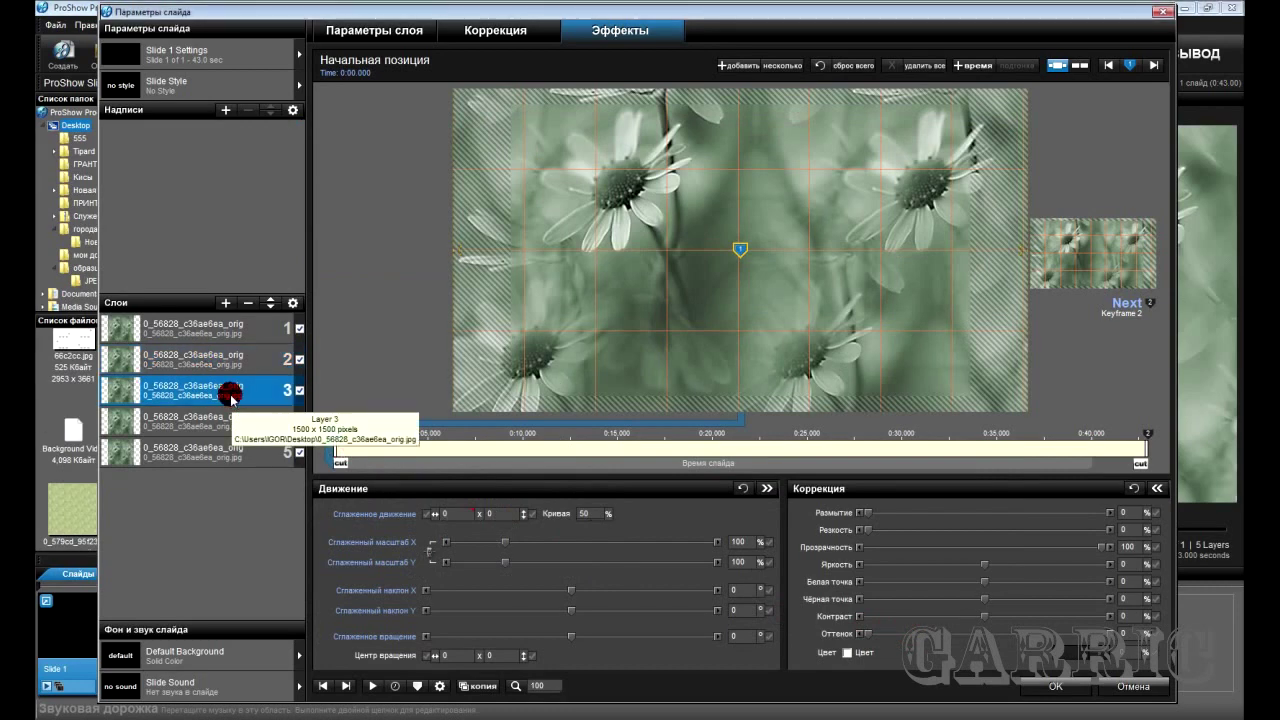
pyautogui.click(468, 521)
pyautogui.click(504, 614)
pyautogui.click(450, 575)
pyautogui.write('20')
pyautogui.click(735, 580)
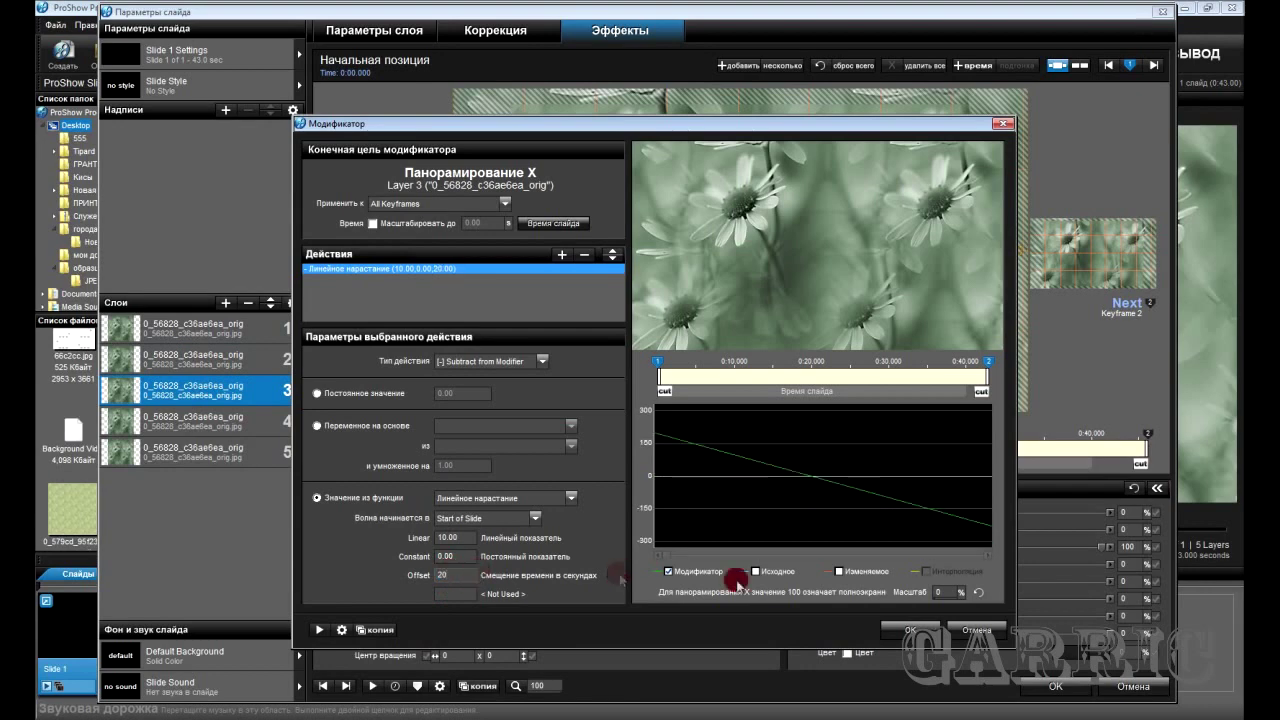
pyautogui.click(909, 630)
# Set the time offset of layer 4's horizontal position modifier to 30 seconds.
pyautogui.click(256, 428)
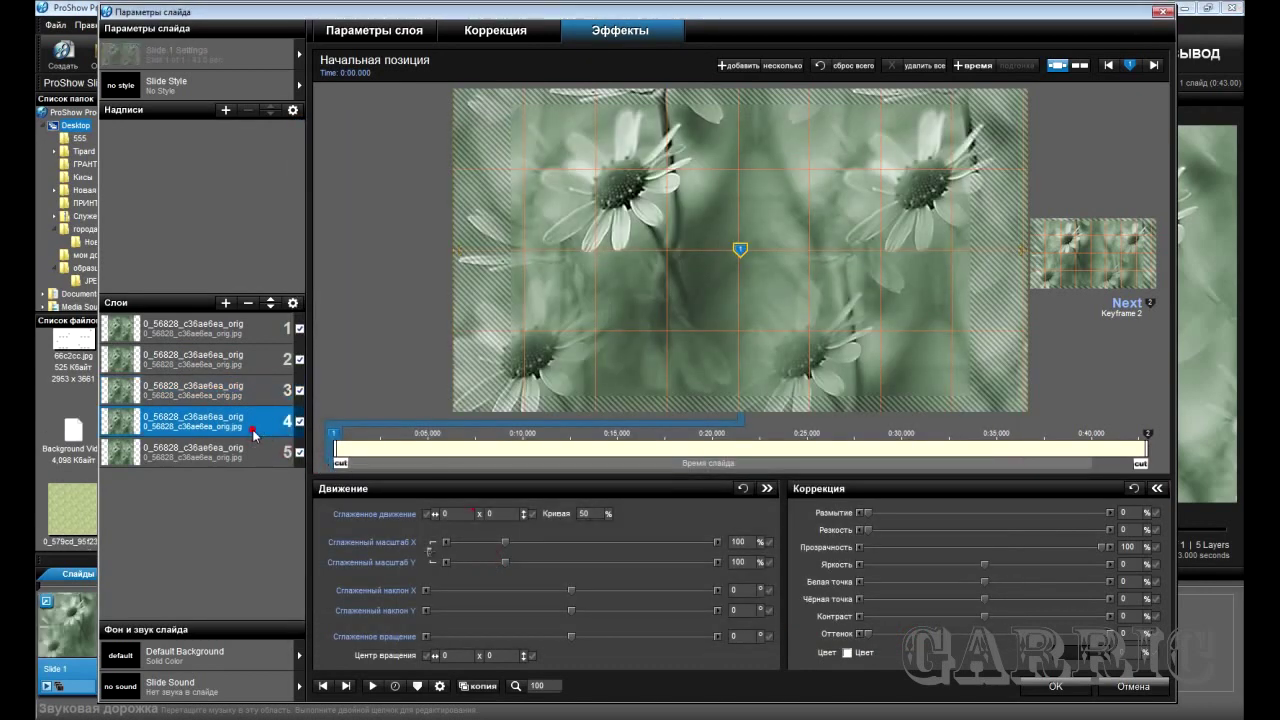
pyautogui.rightClick(453, 516)
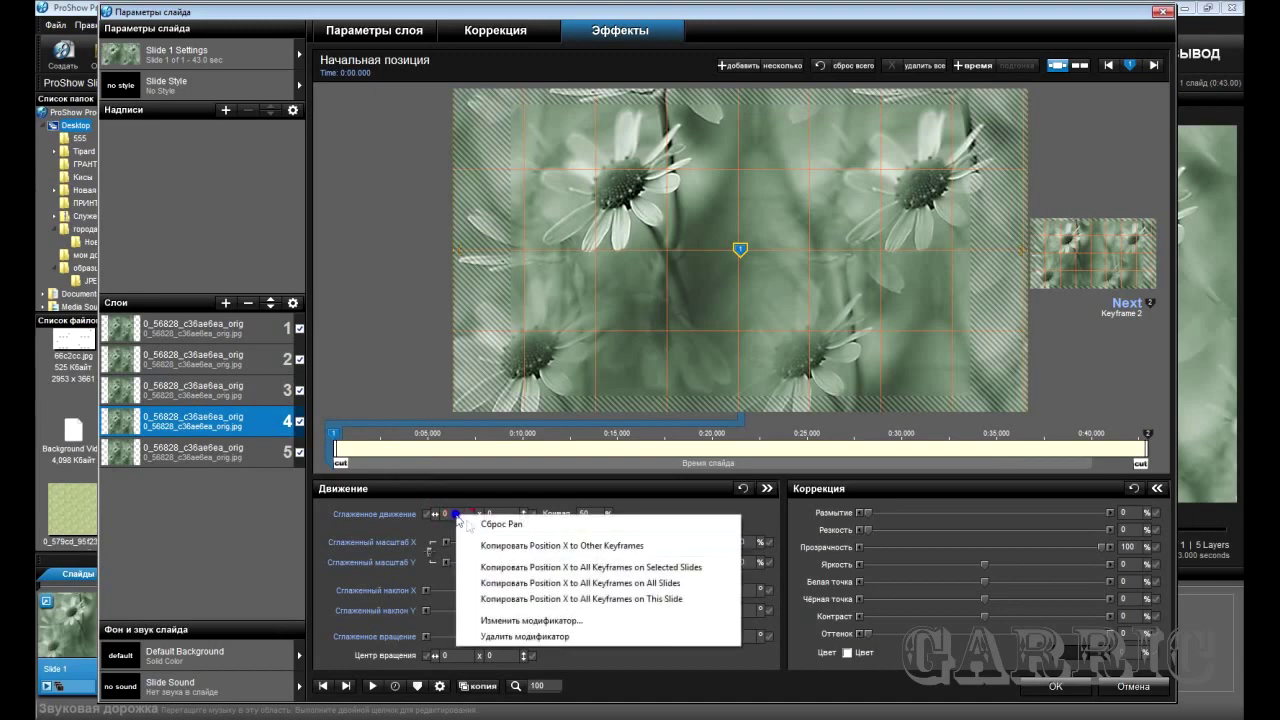
pyautogui.click(504, 605)
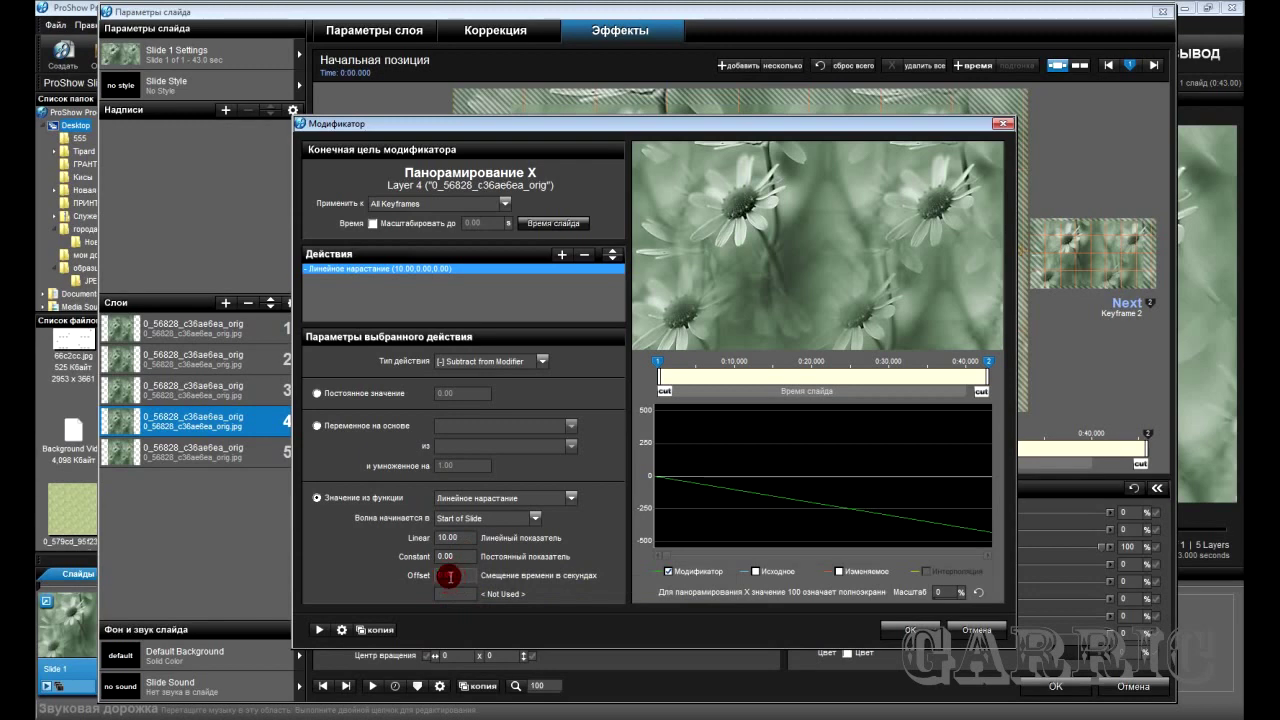
pyautogui.write('30')
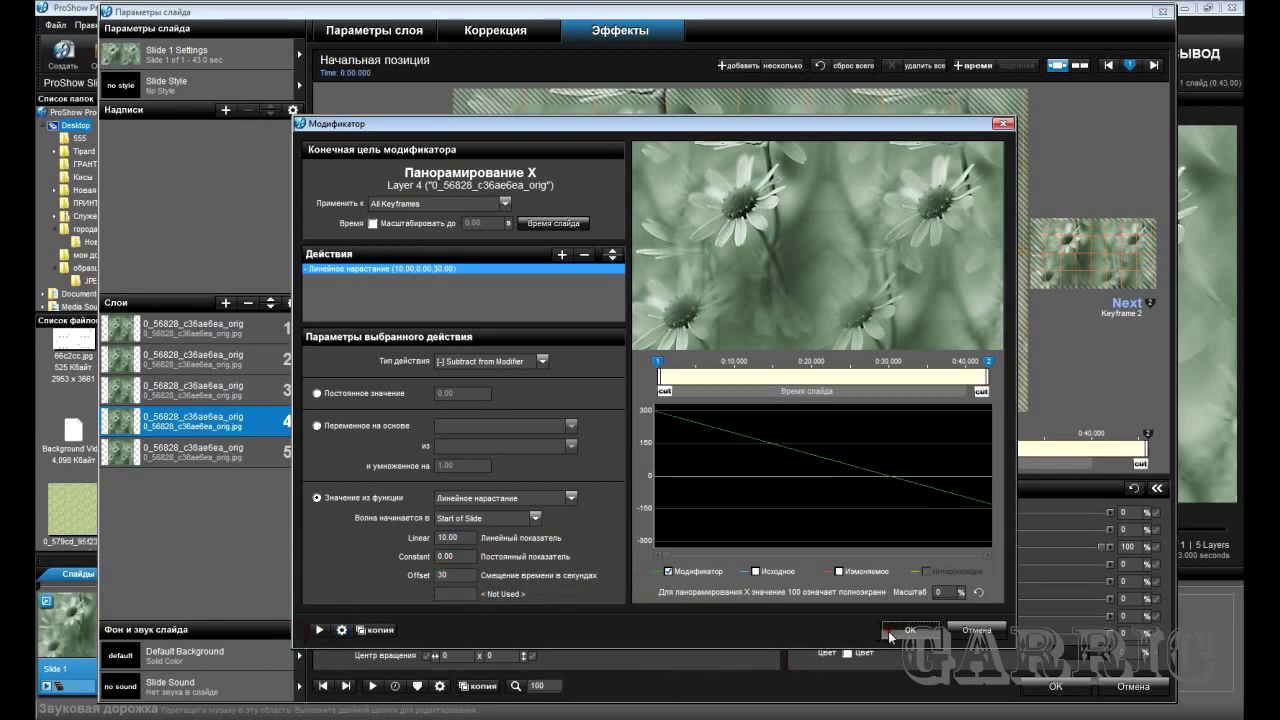
pyautogui.click(890, 634)
# Set the time offset of layer 5's horizontal position modifier to 40 seconds.
pyautogui.click(177, 451)
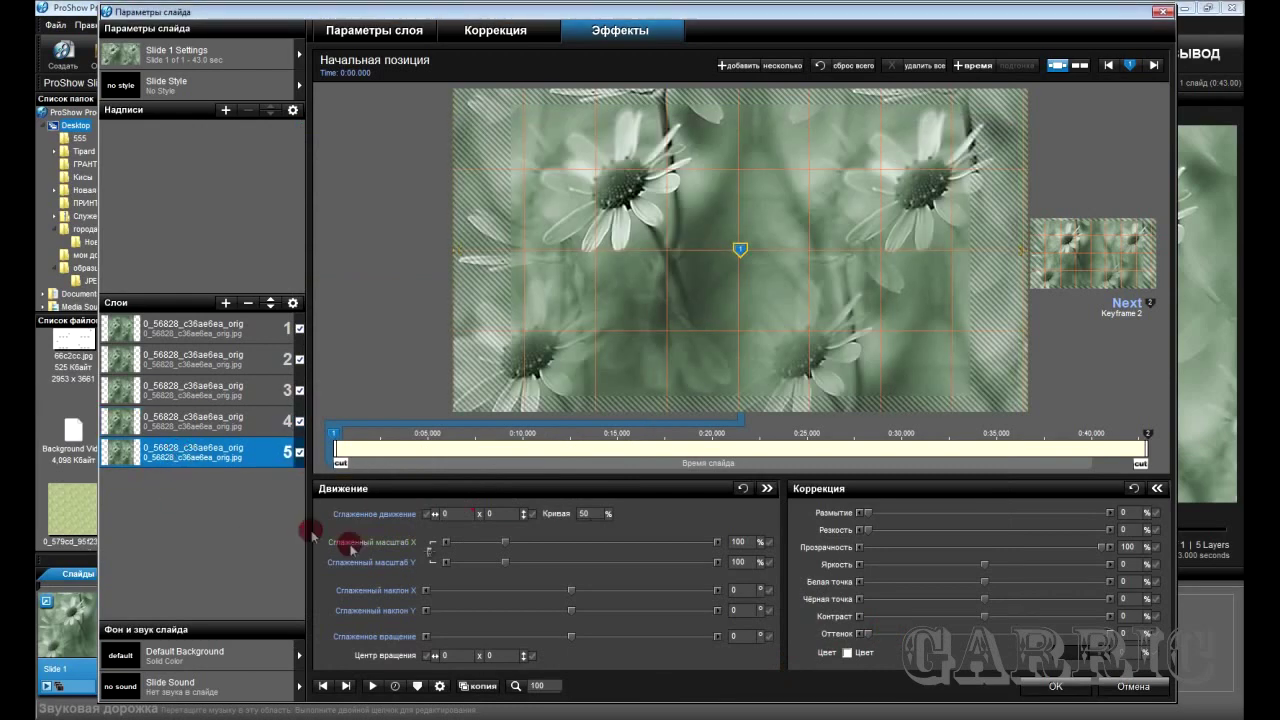
pyautogui.rightClick(466, 512)
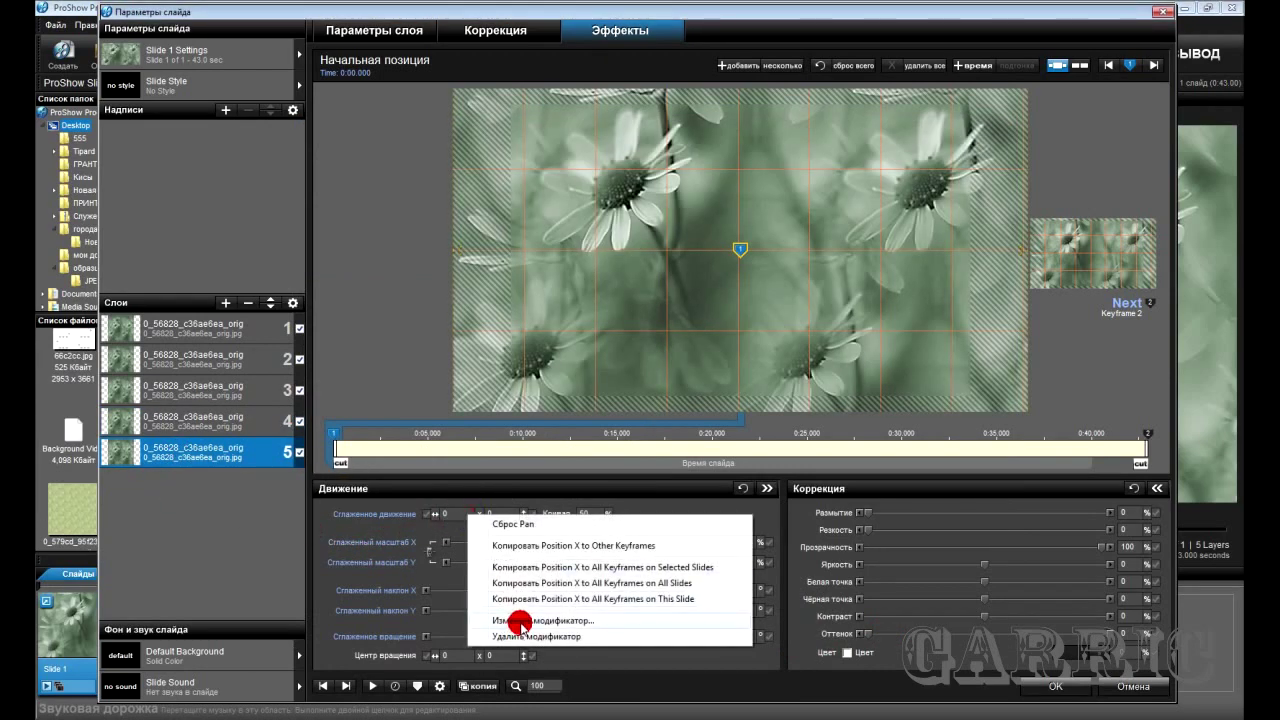
pyautogui.click(520, 620)
pyautogui.click(445, 577)
pyautogui.write('40')
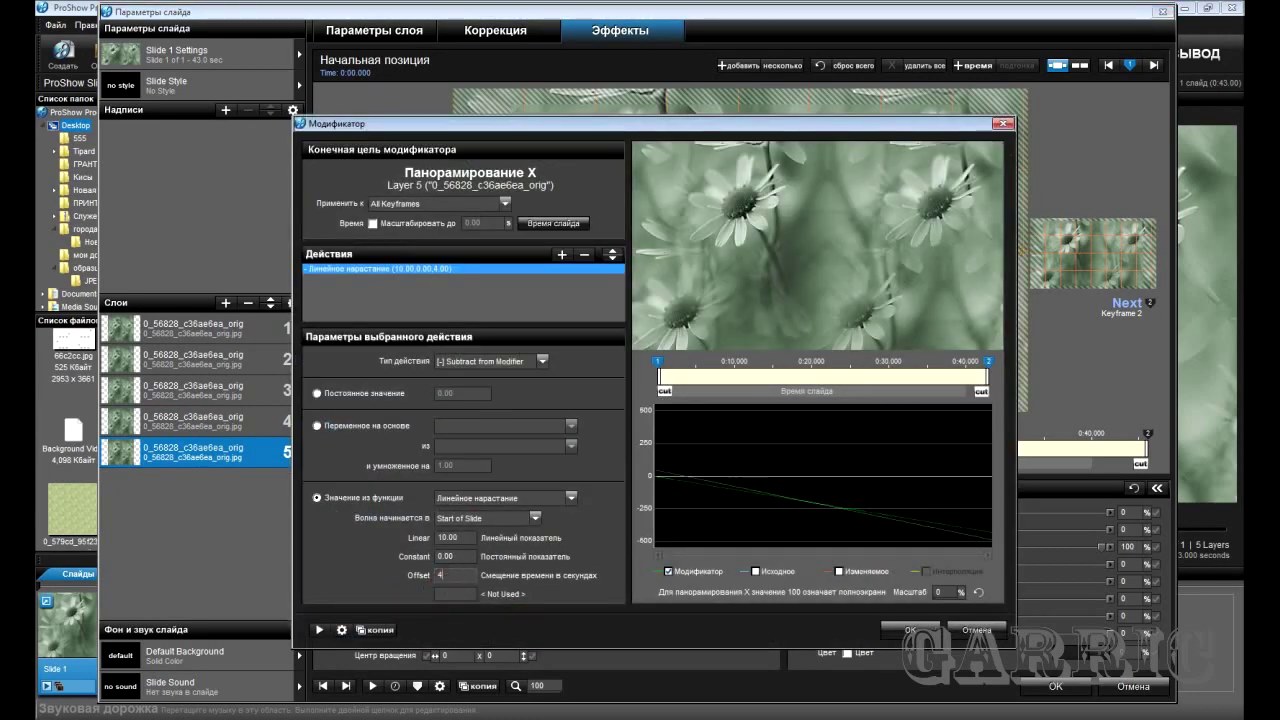
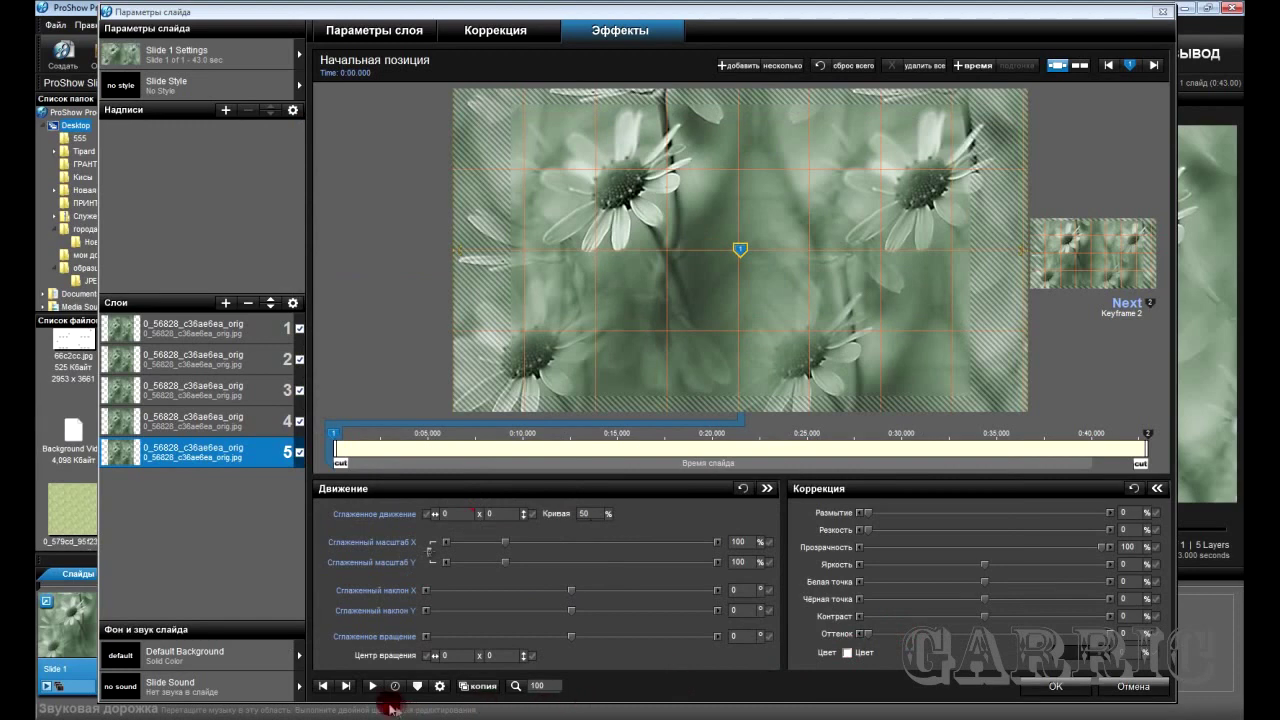
# Play the slide preview to check the seams between the moving layers, and stop it.
pyautogui.click(372, 686)
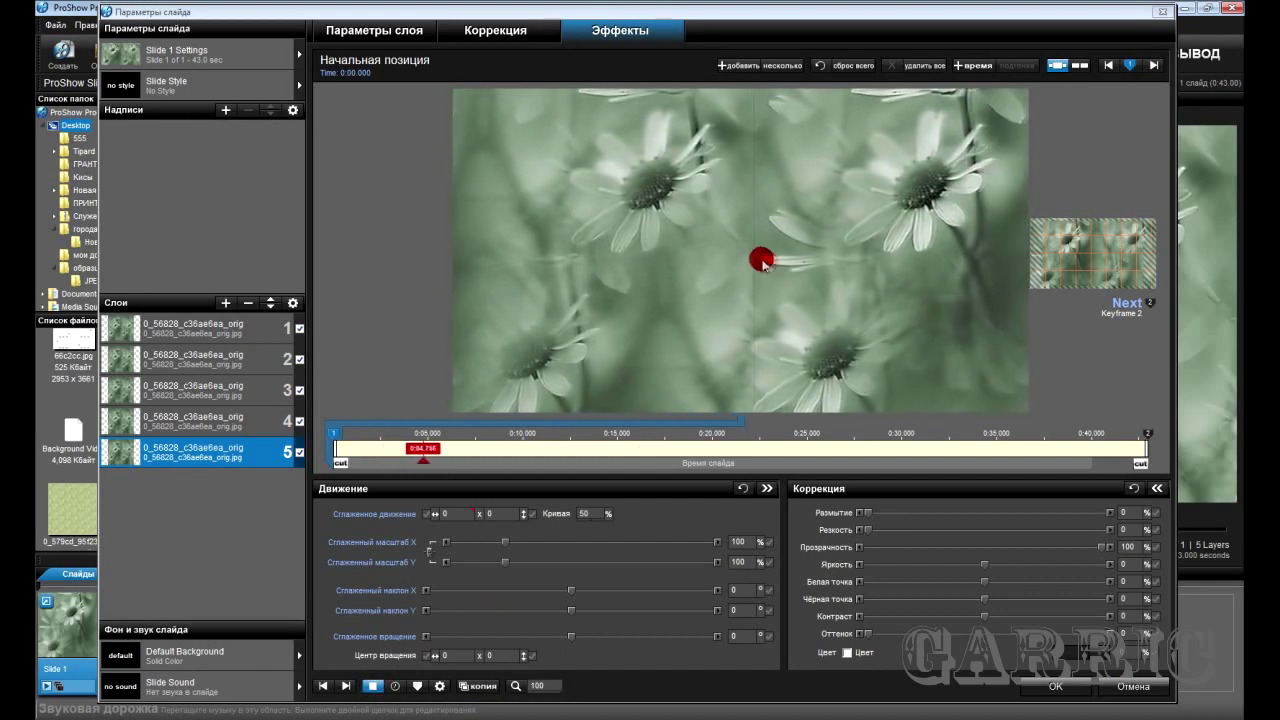
pyautogui.click(733, 241)
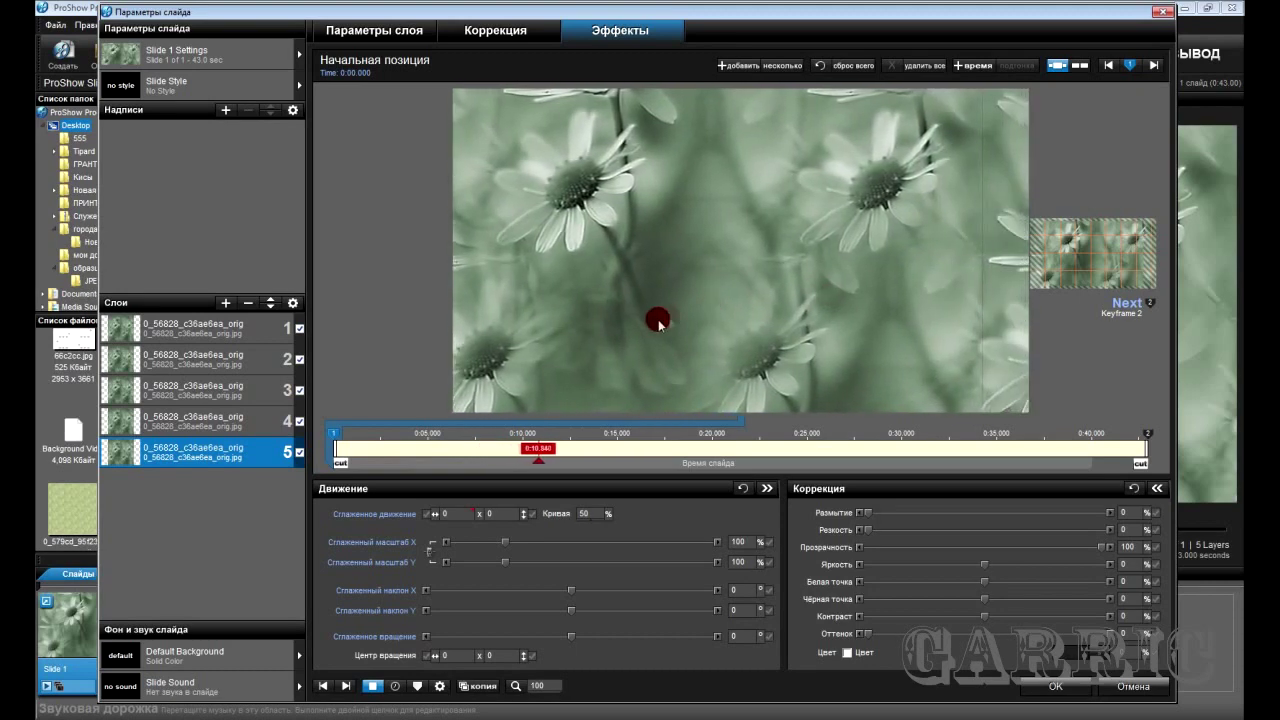
pyautogui.click(371, 686)
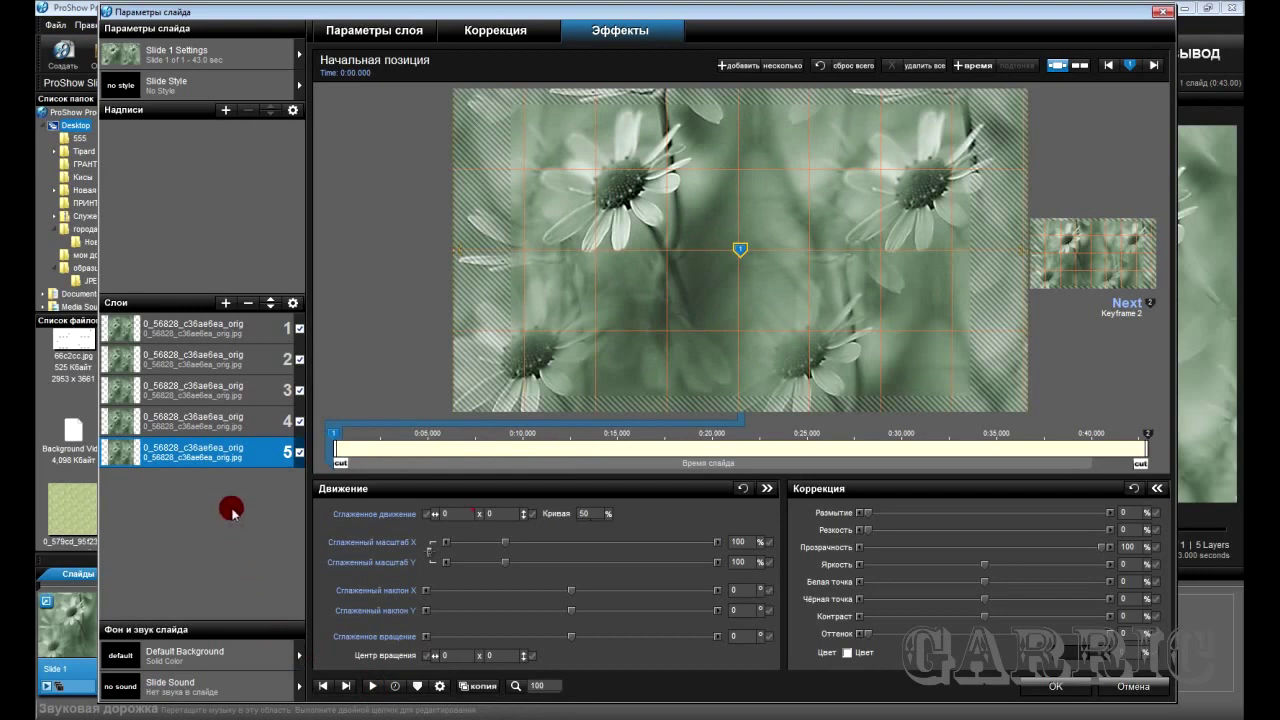
# Set the time offset of layer 2's horizontal position modifier to 9.99 seconds and play the slide preview to check the seam.
pyautogui.click(246, 357)
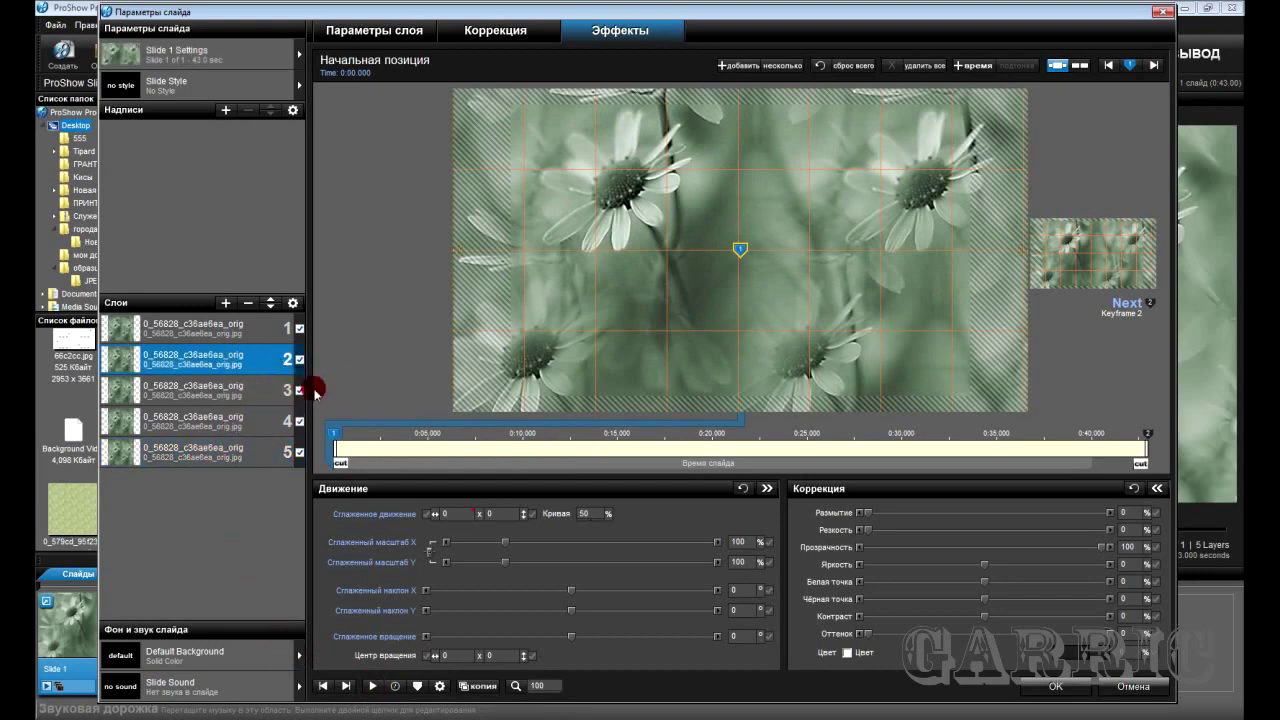
pyautogui.rightClick(465, 513)
pyautogui.click(522, 617)
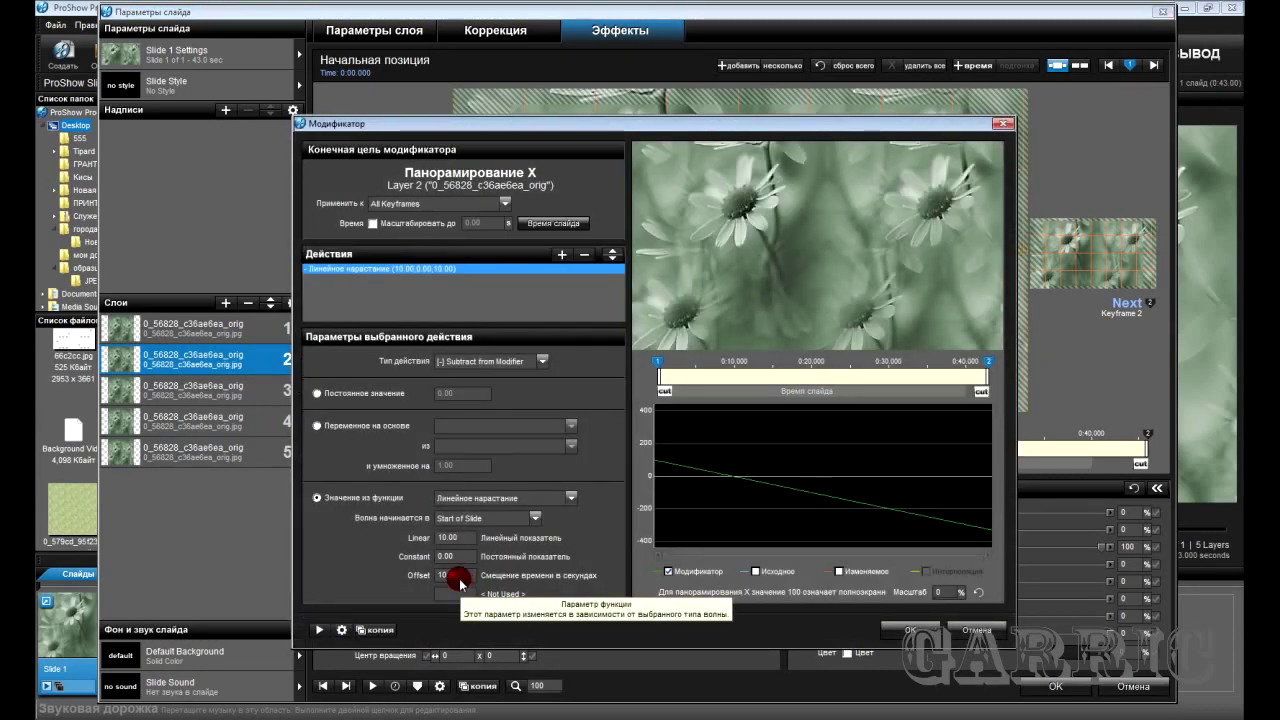
pyautogui.doubleClick(455, 576)
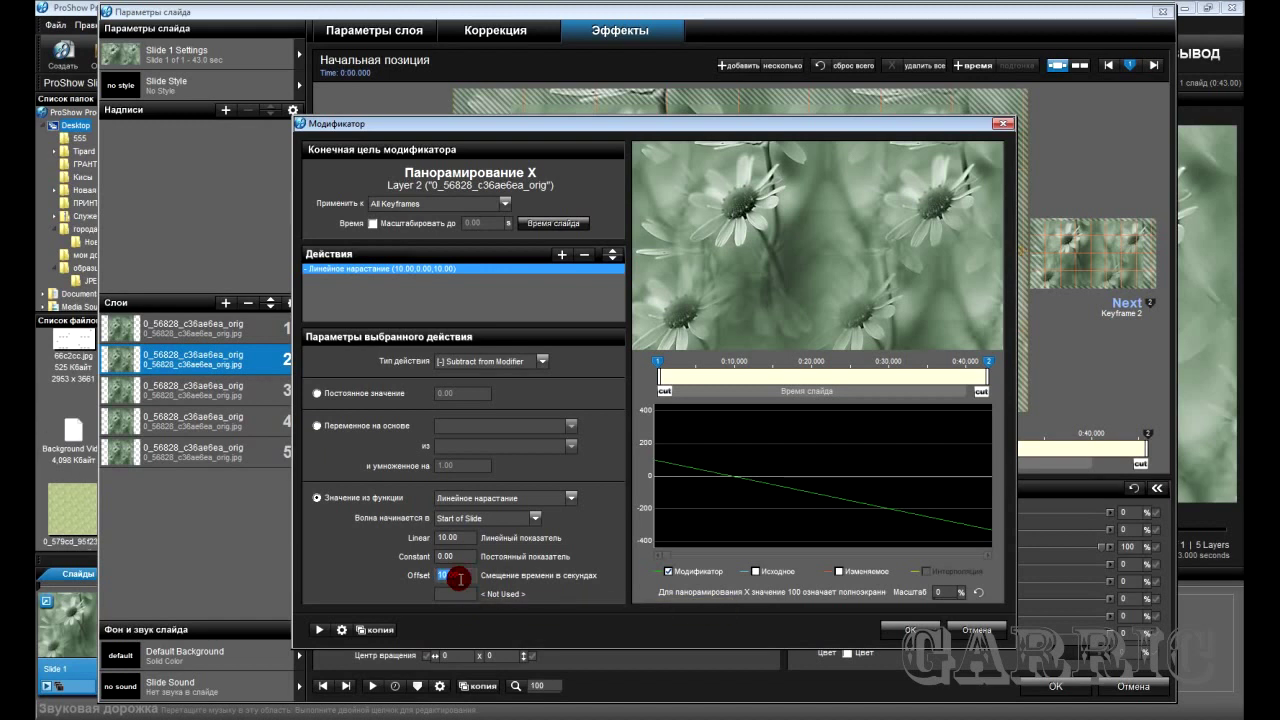
pyautogui.write('9.99')
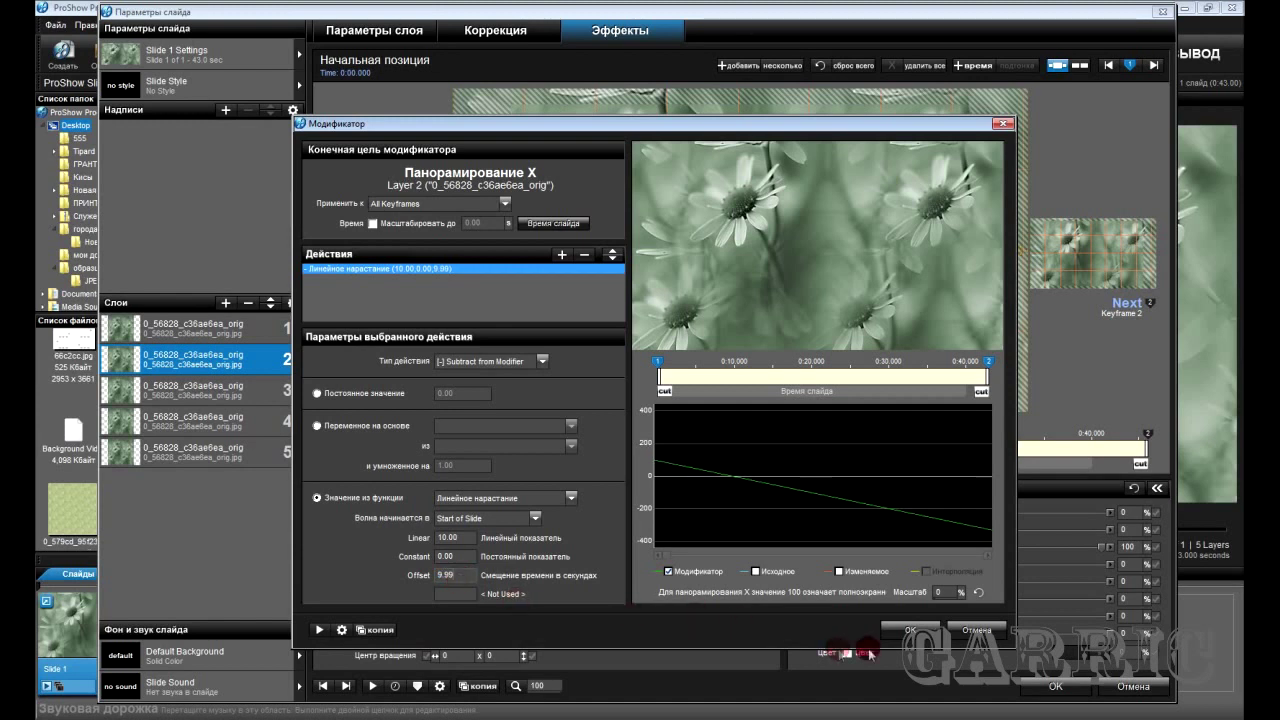
pyautogui.click(900, 631)
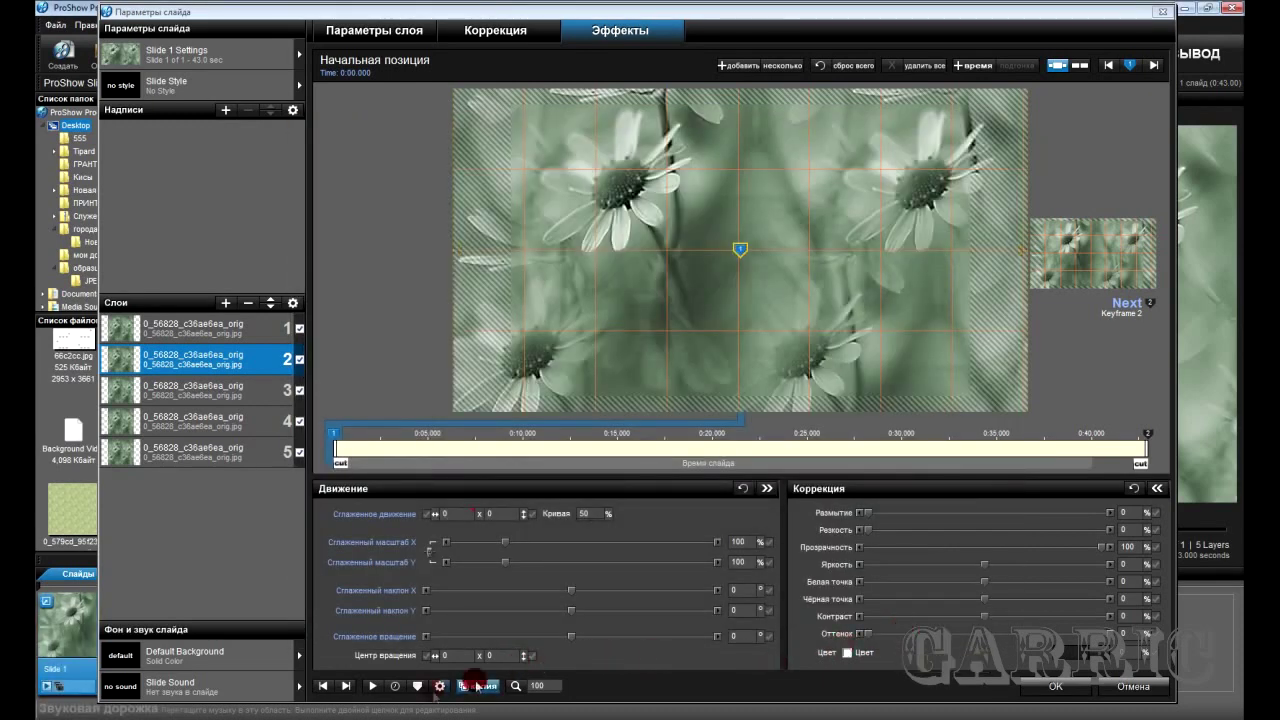
pyautogui.click(374, 688)
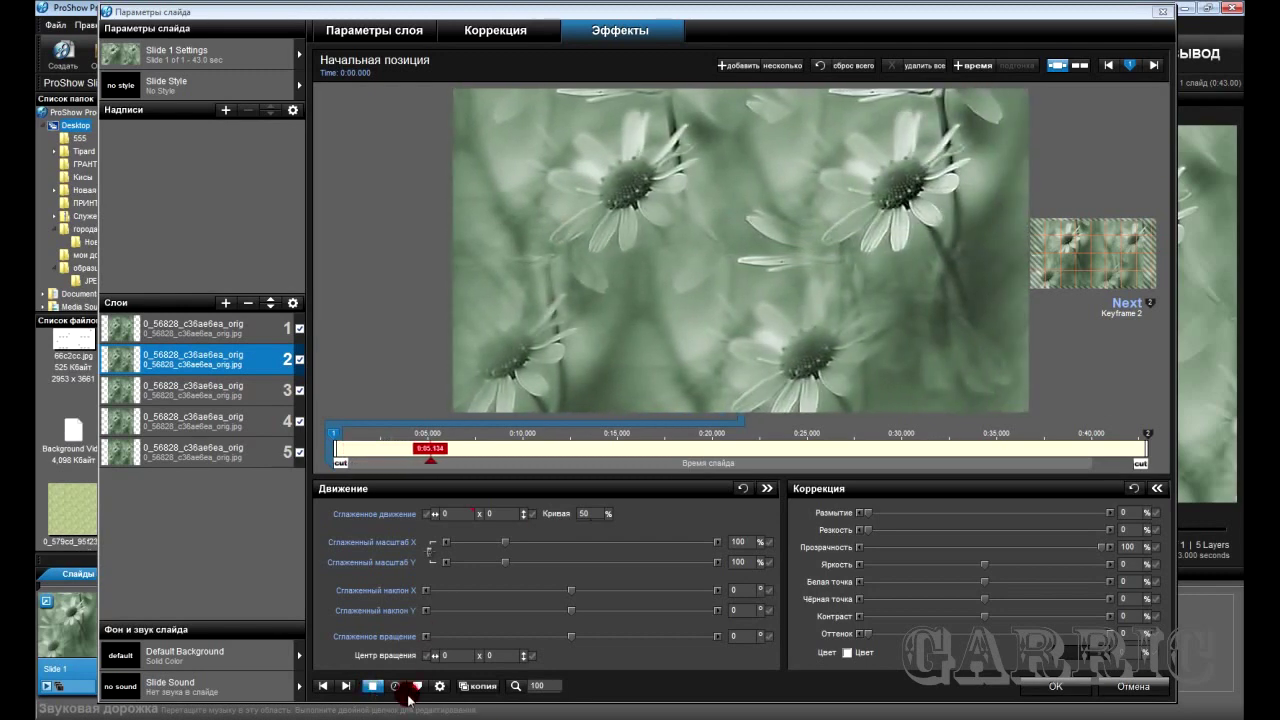
pyautogui.click(373, 686)
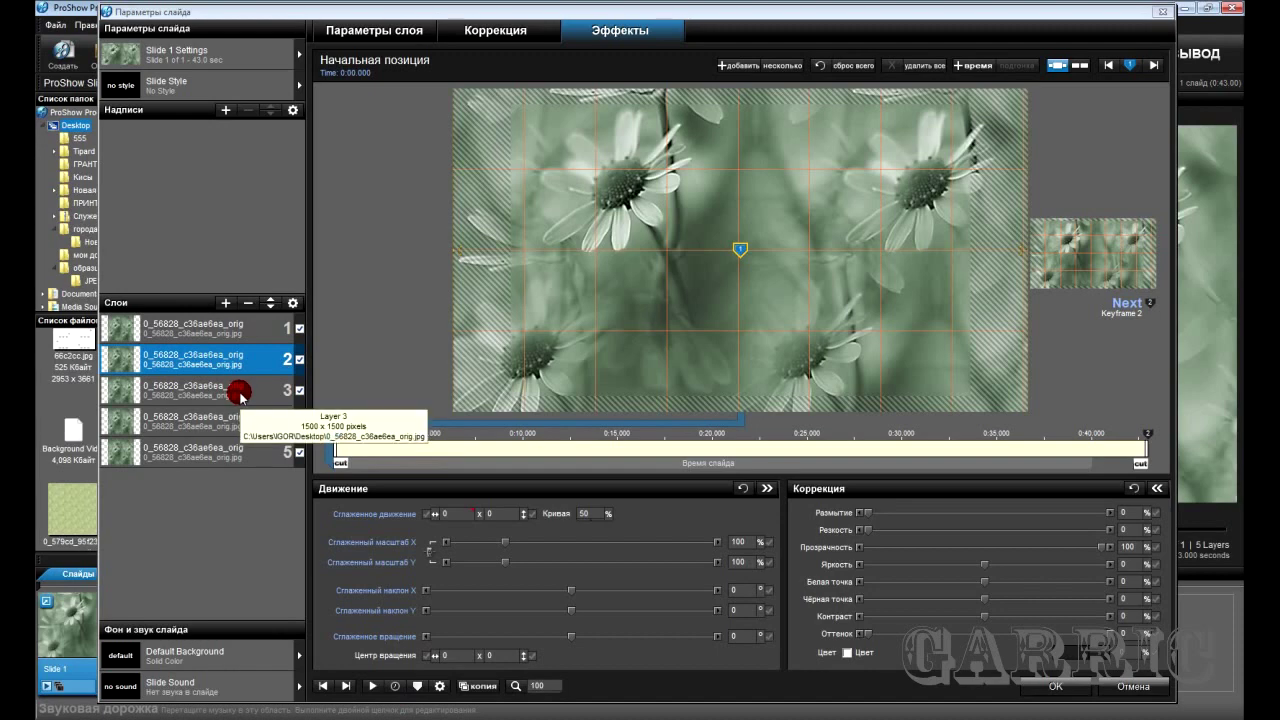
# Set the time offset of layer 3's horizontal position modifier to 19.98 seconds.
pyautogui.click(240, 397)
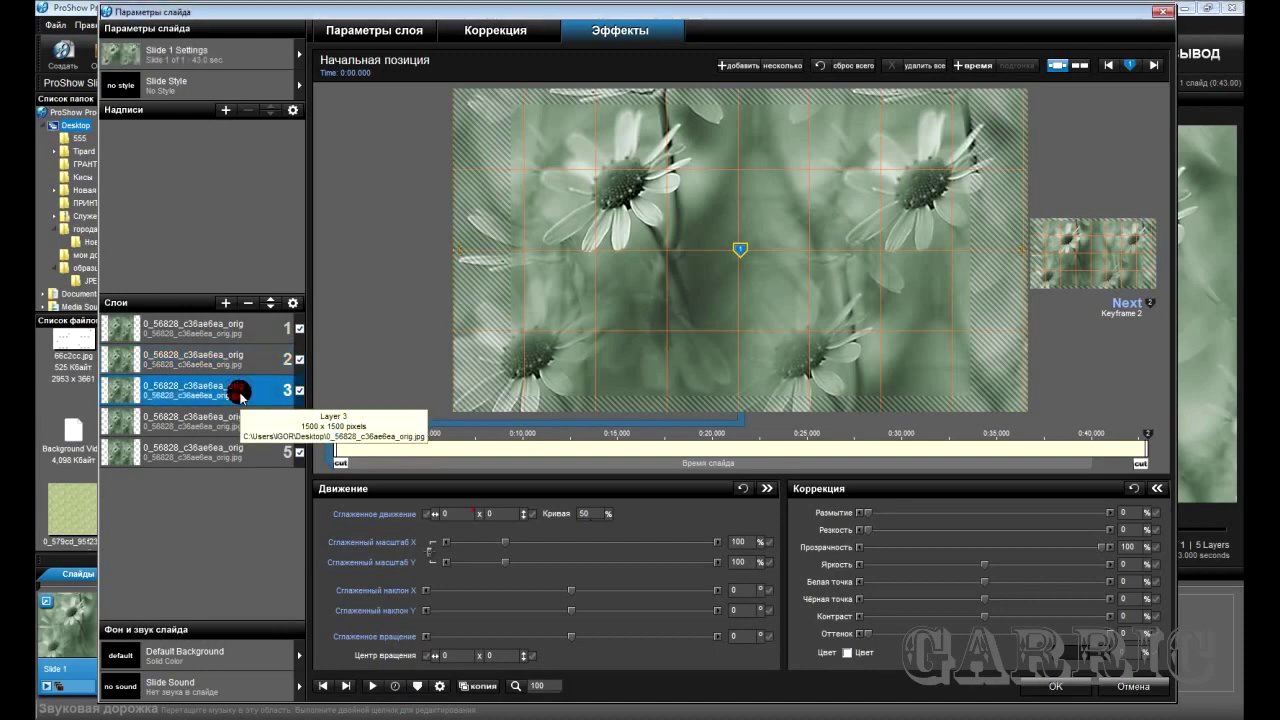
pyautogui.click(240, 425)
pyautogui.click(244, 452)
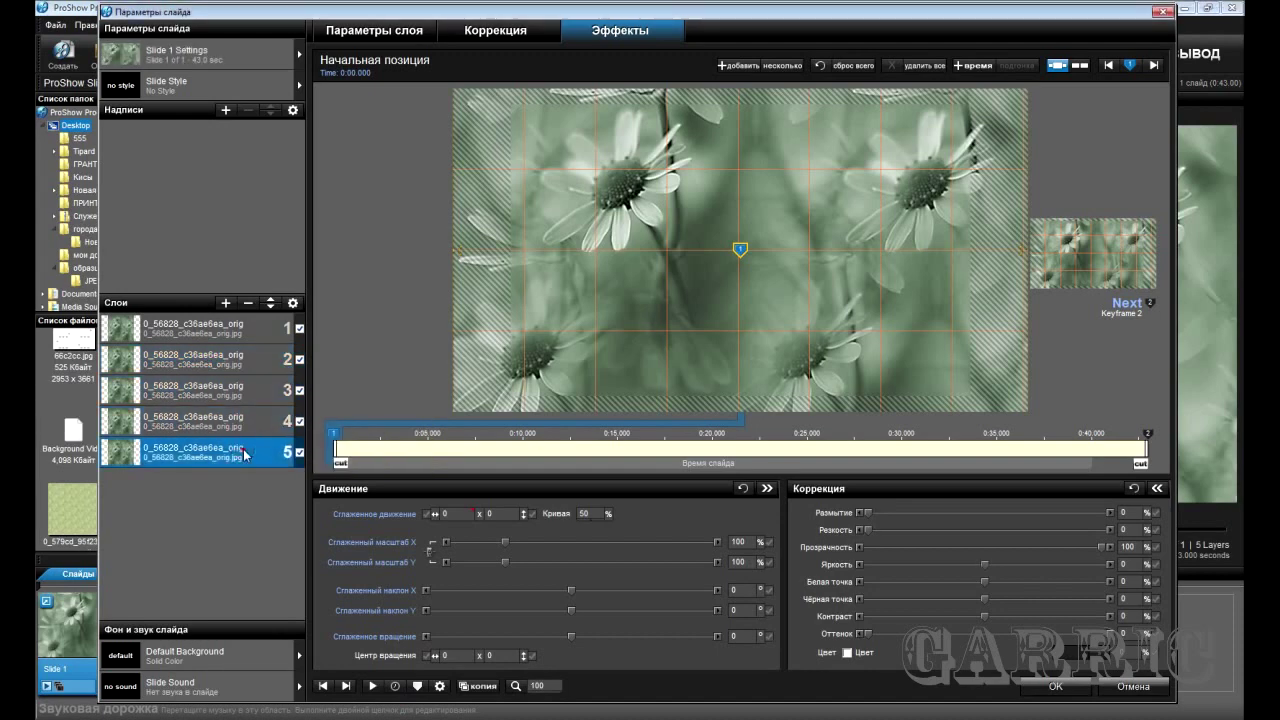
pyautogui.click(244, 395)
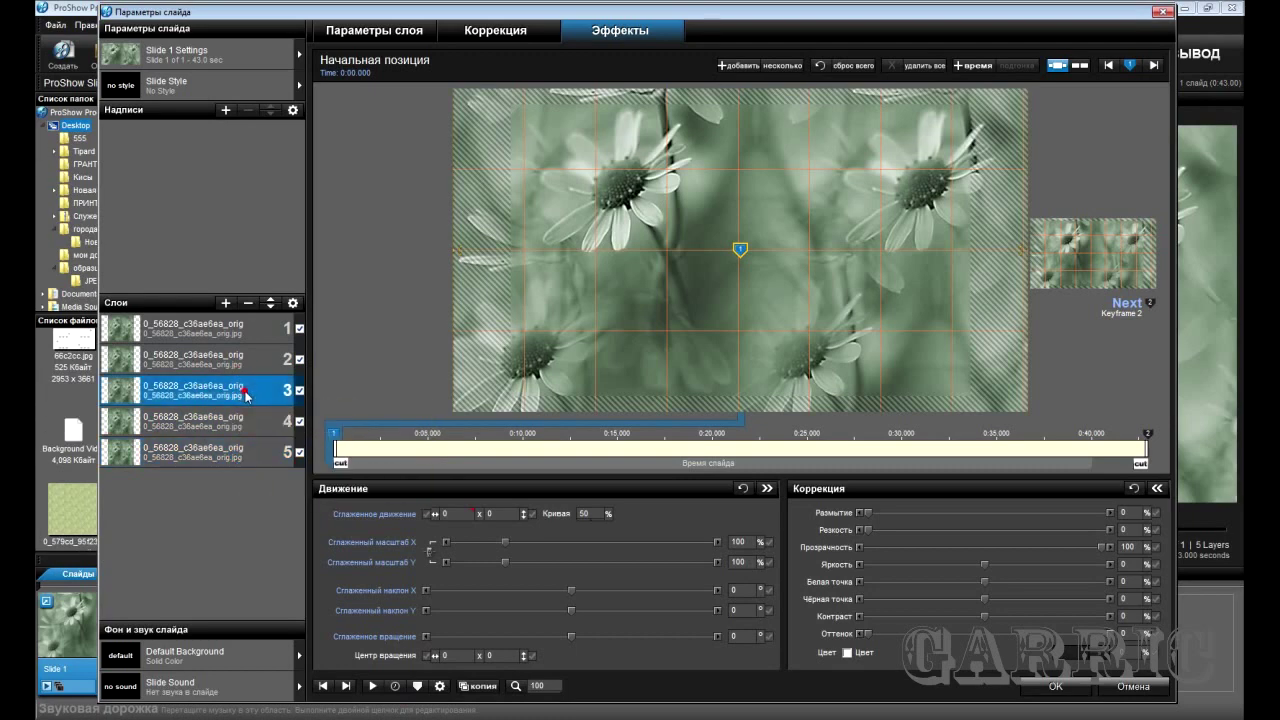
pyautogui.rightClick(462, 515)
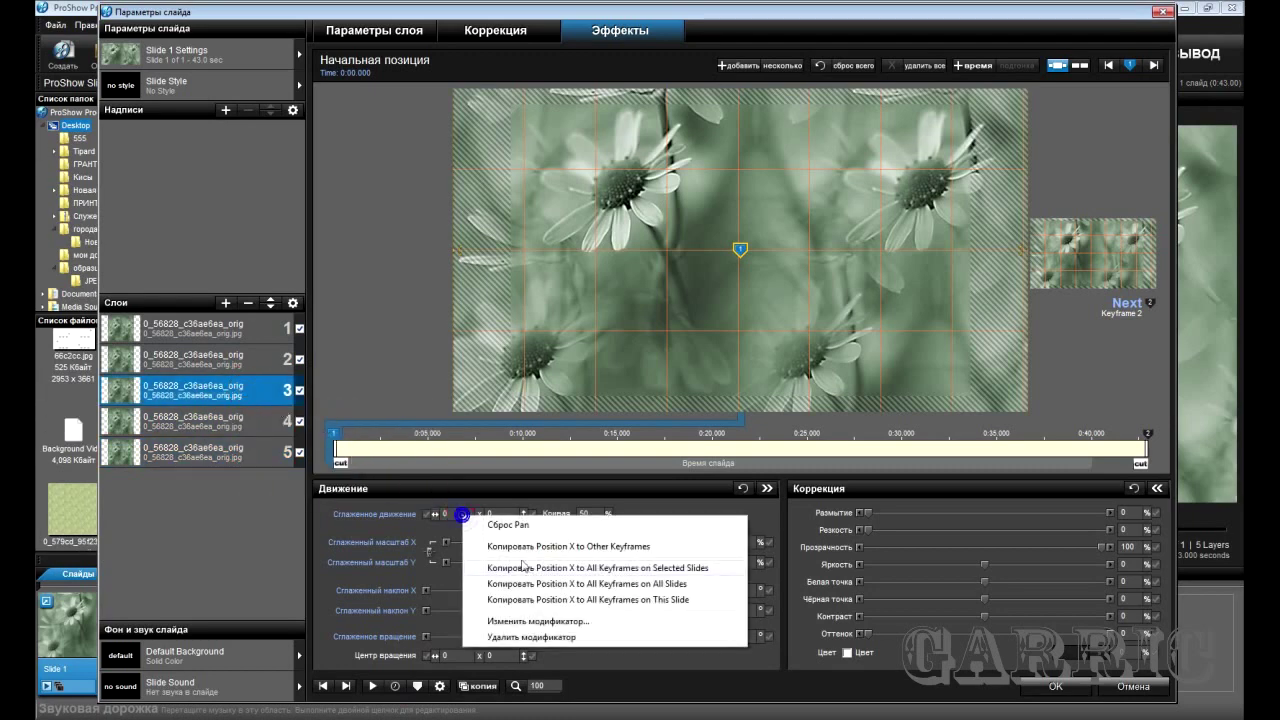
pyautogui.click(538, 622)
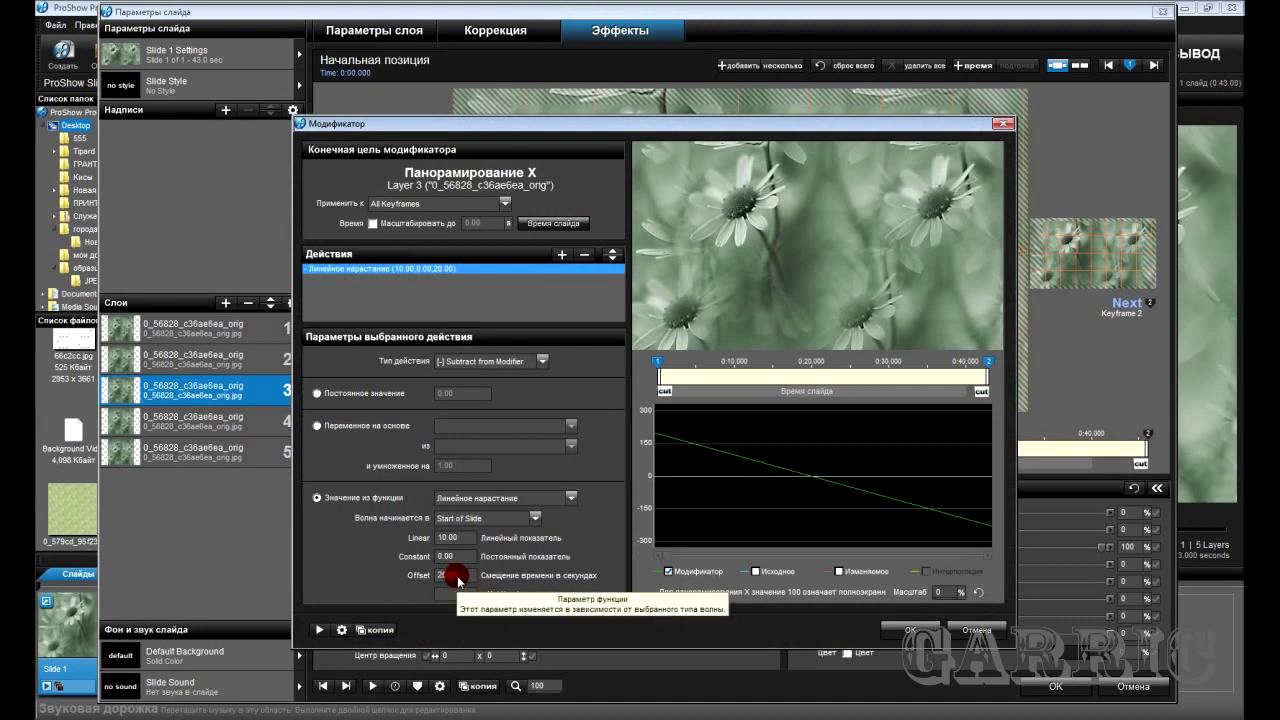
pyautogui.doubleClick(455, 576)
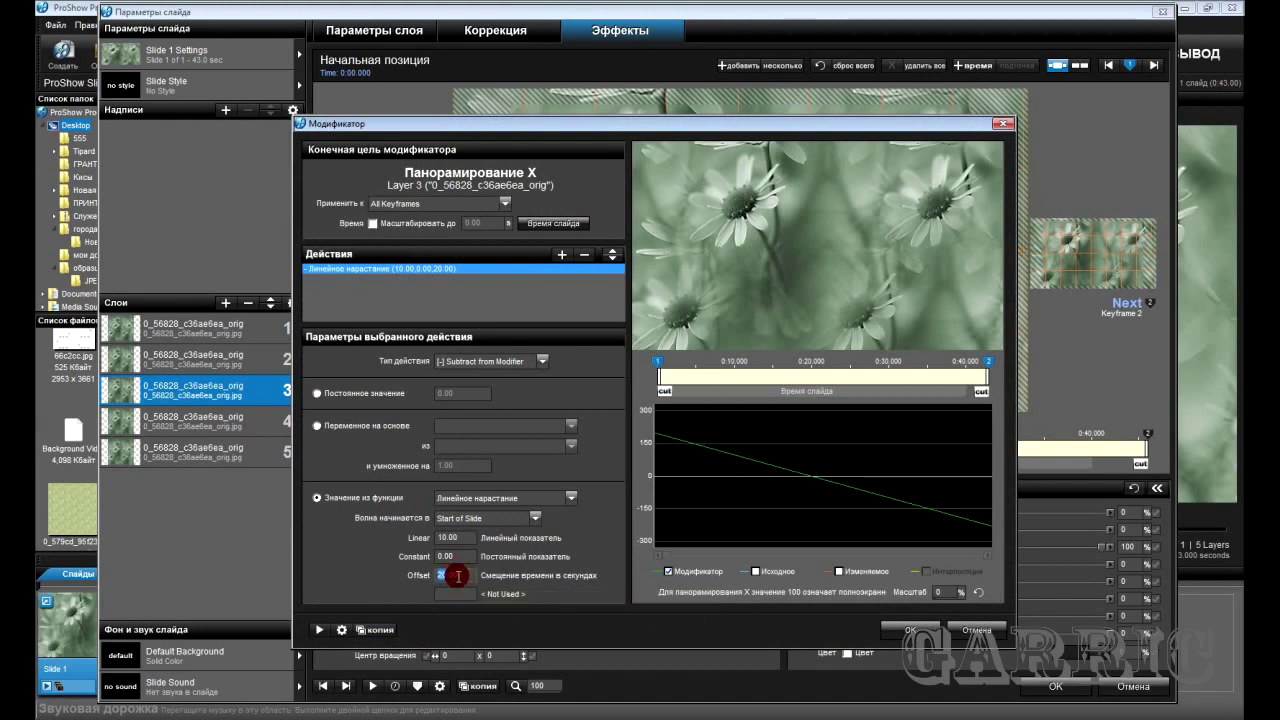
pyautogui.write('19')
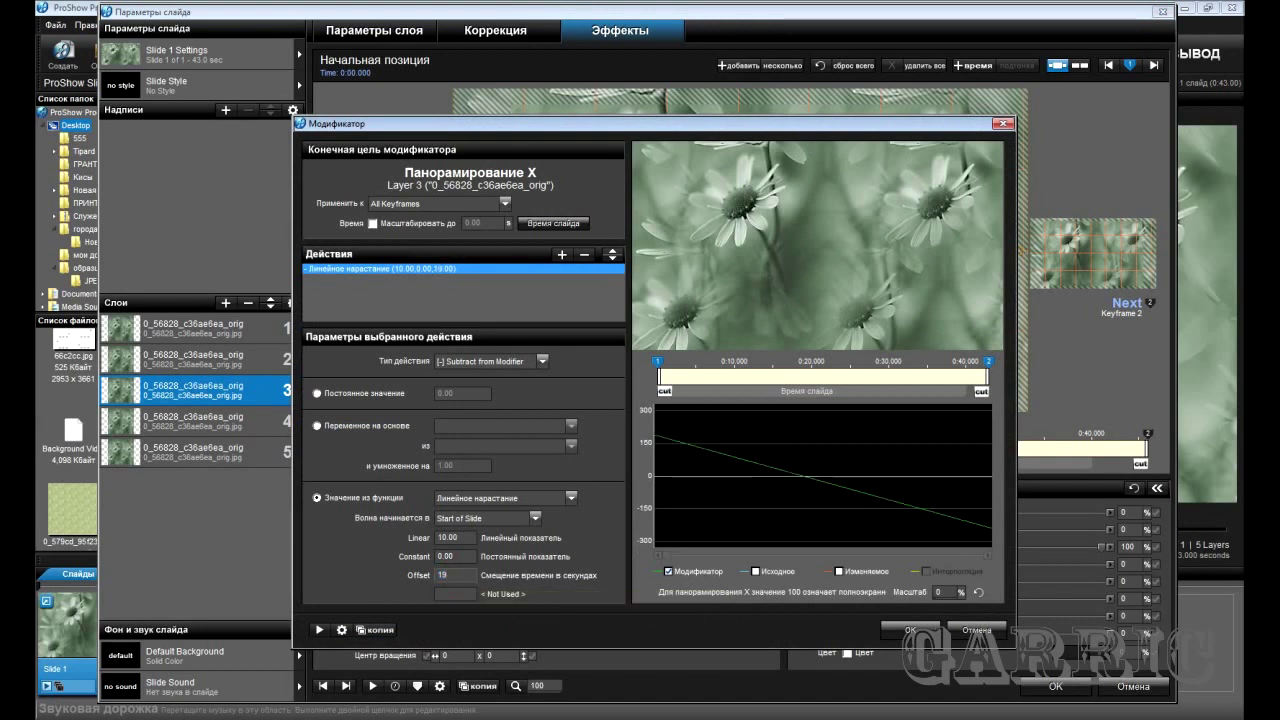
pyautogui.write('.90')
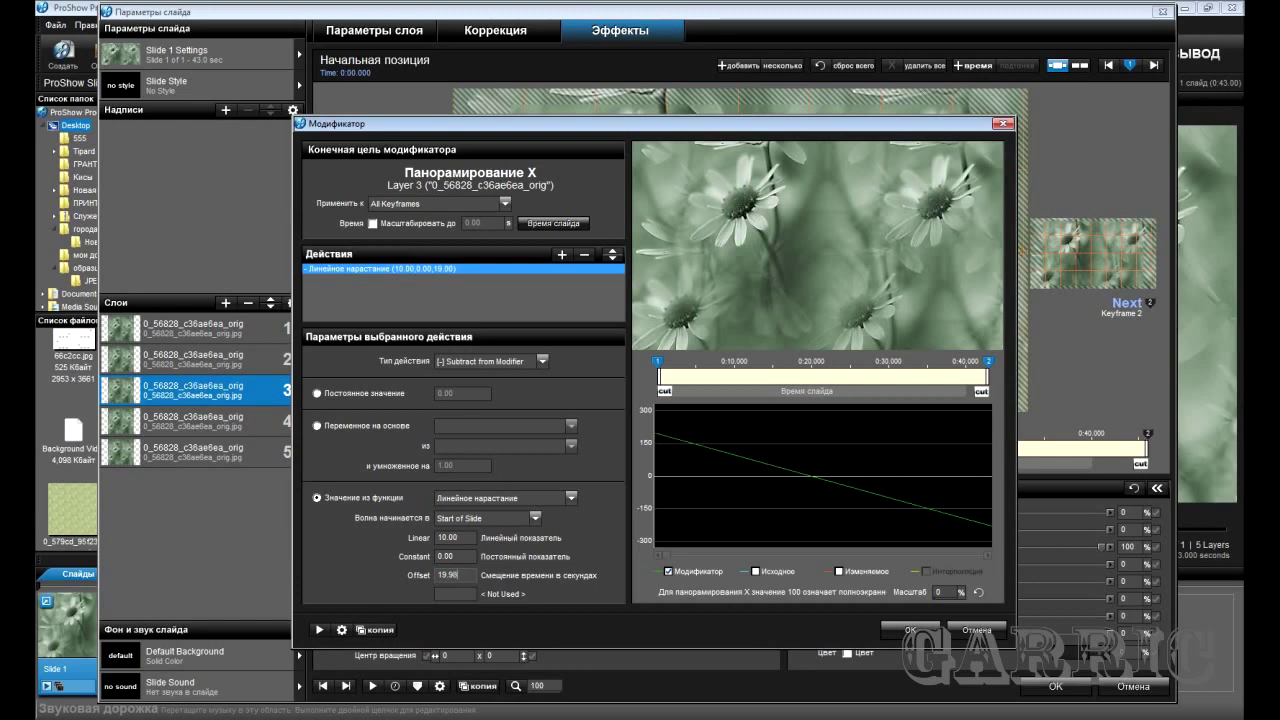
pyautogui.click(905, 630)
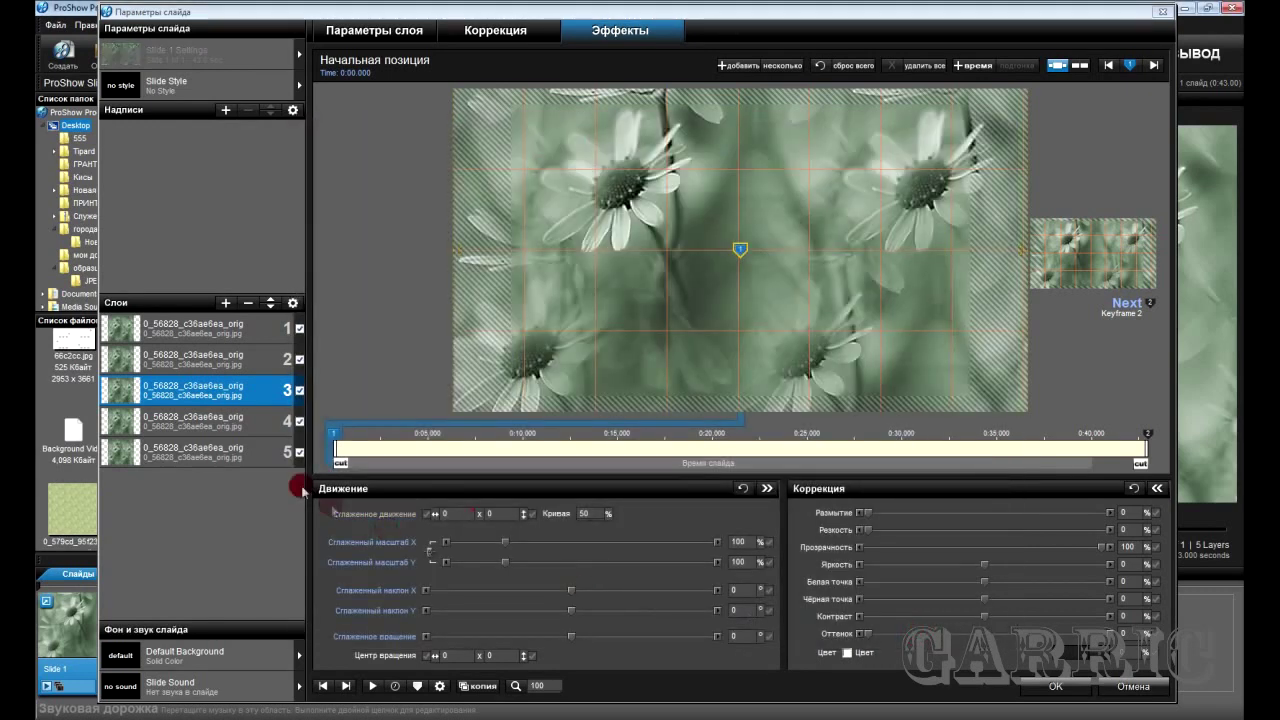
# Set the time offset of layer 4's horizontal position modifier to 29.97 seconds.
pyautogui.click(250, 427)
pyautogui.rightClick(463, 514)
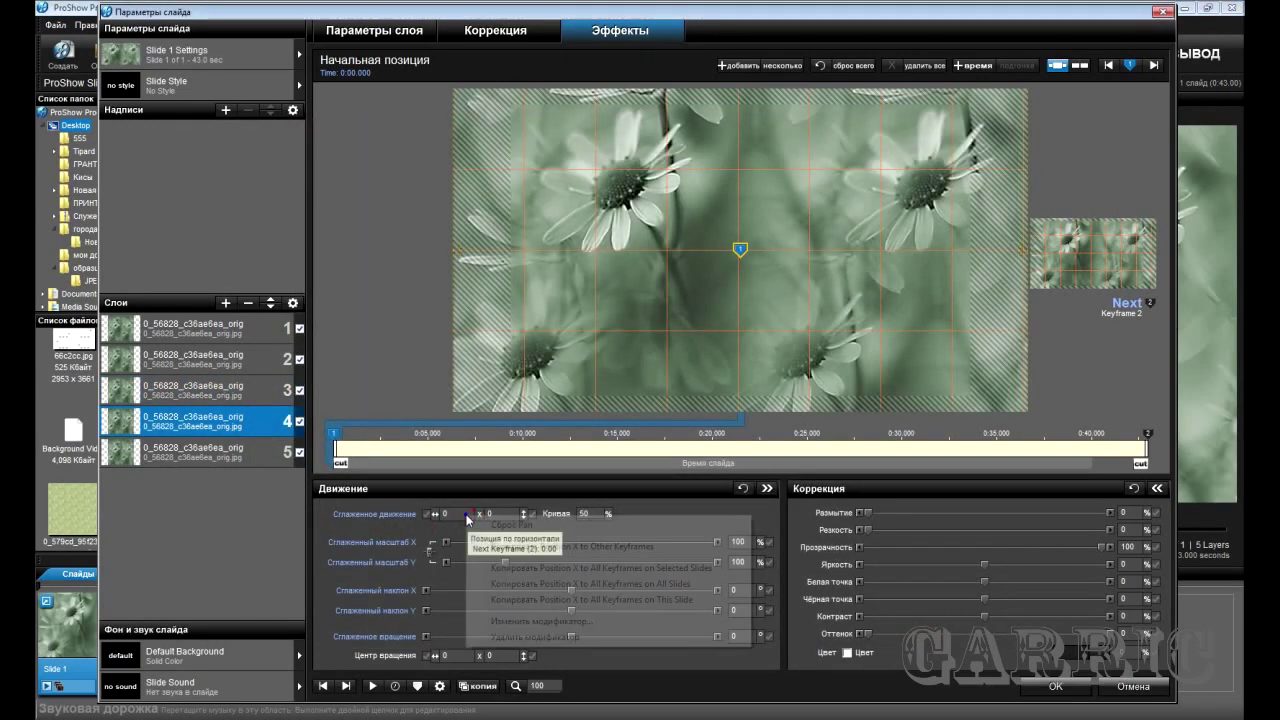
pyautogui.click(543, 623)
pyautogui.click(456, 580)
pyautogui.write('29')
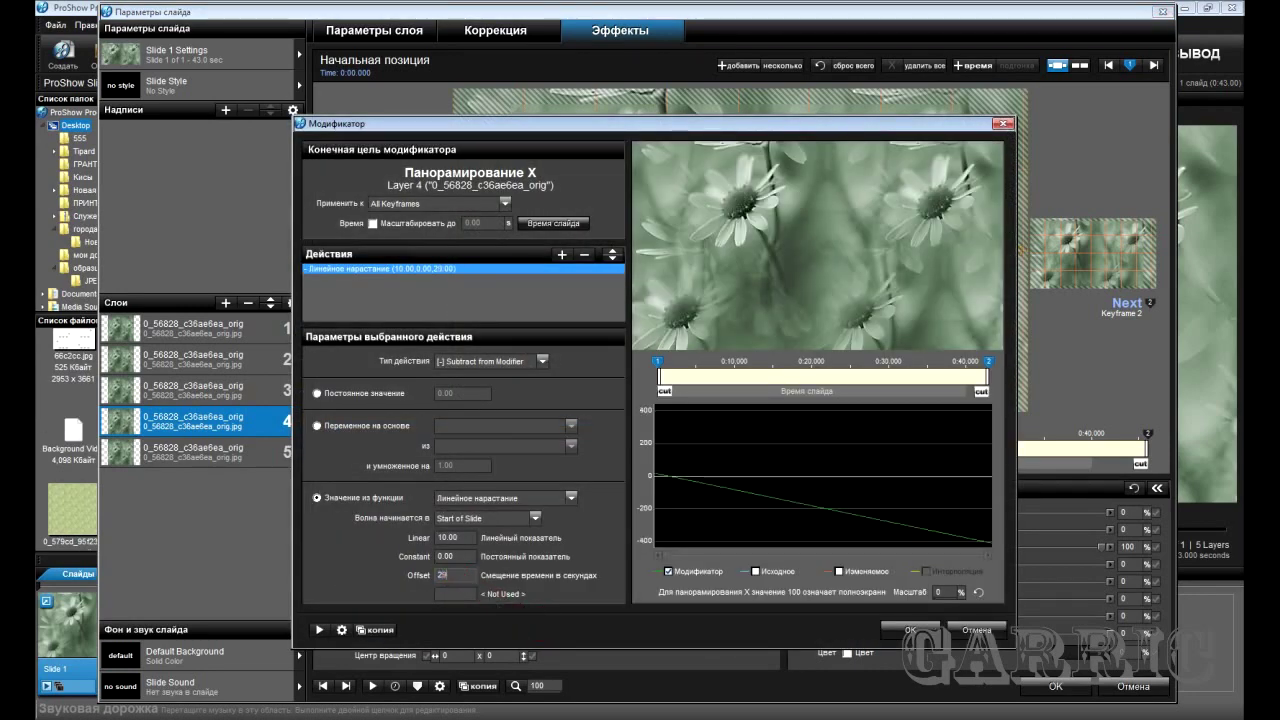
pyautogui.write('.97')
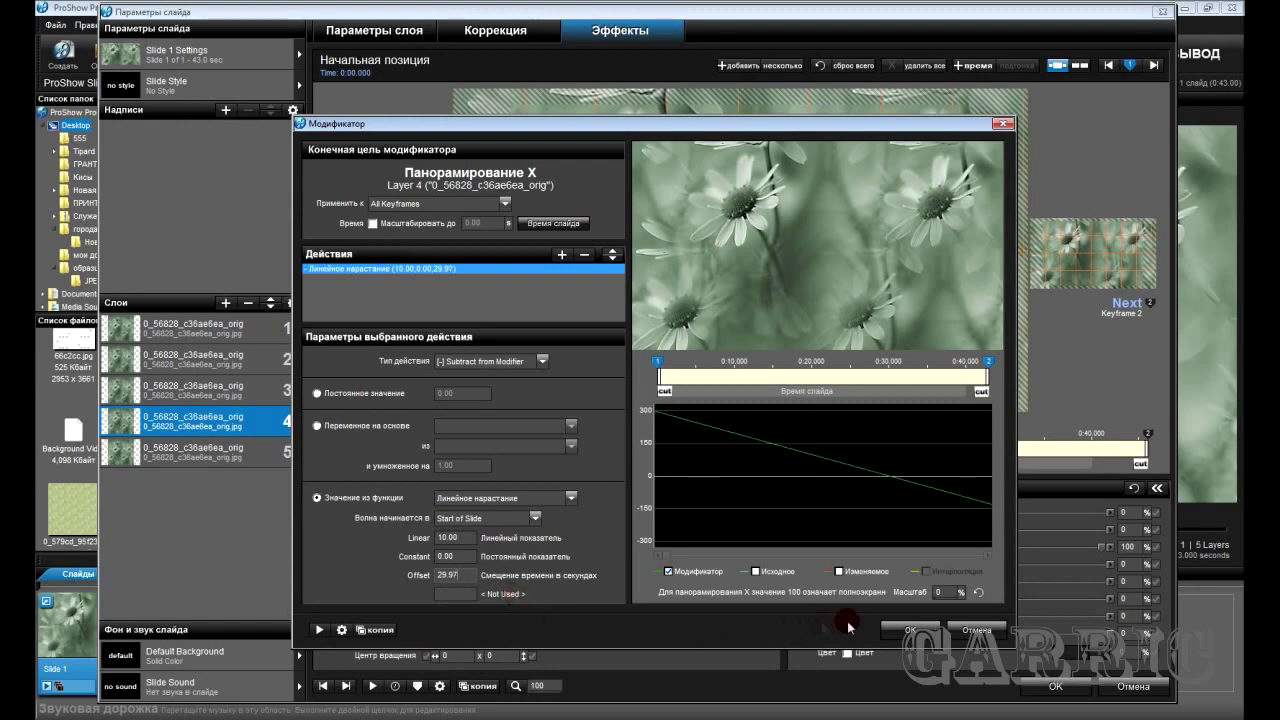
pyautogui.click(890, 629)
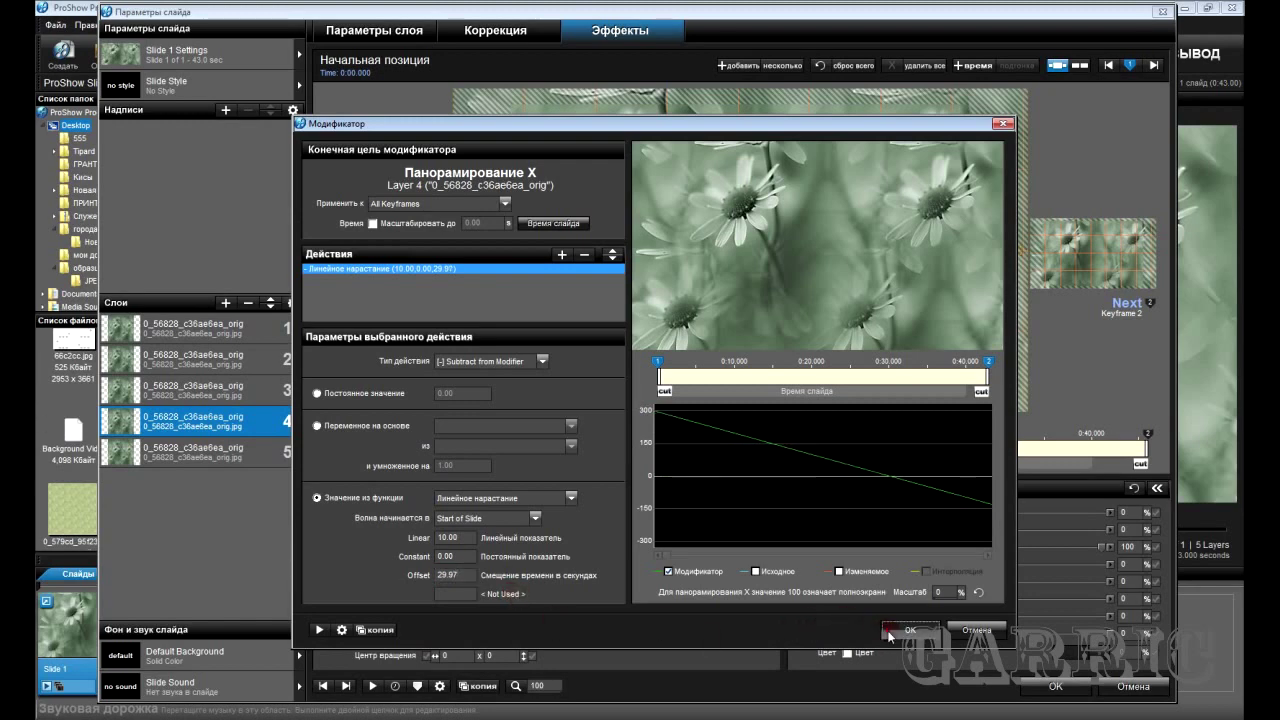
# Set the time offset of layer 5's horizontal position modifier to 39.96 seconds.
pyautogui.click(177, 452)
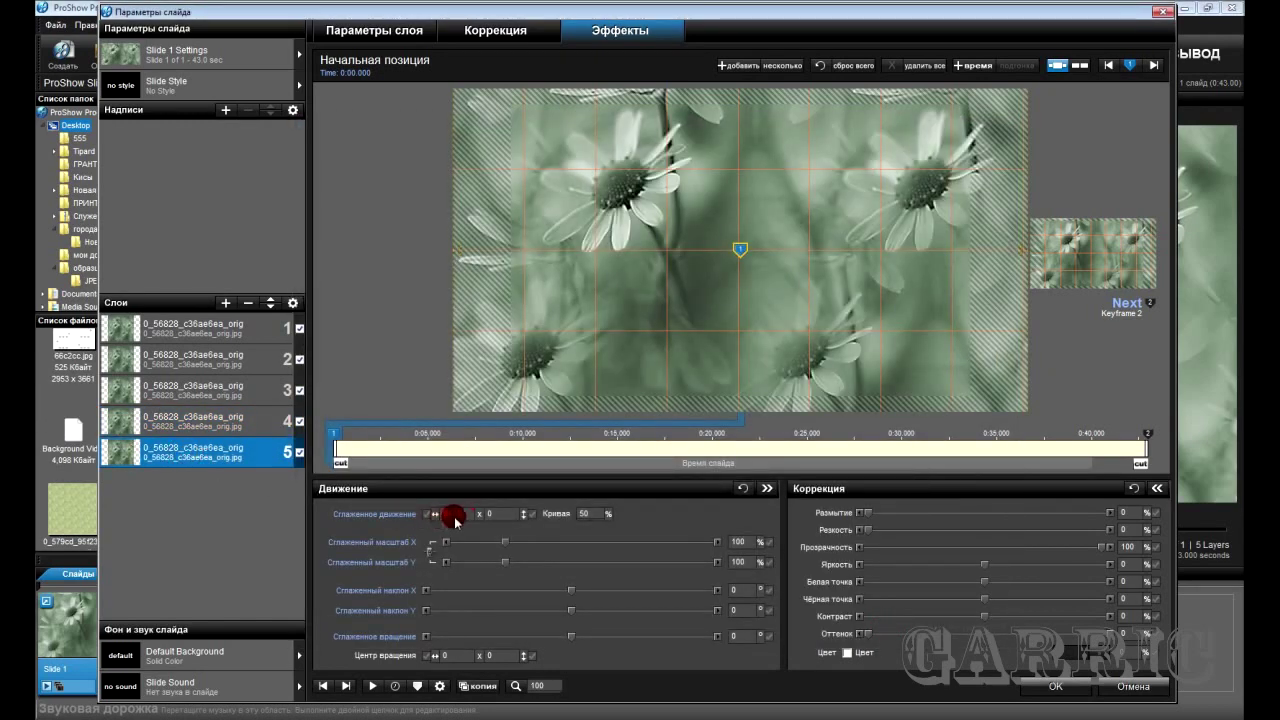
pyautogui.rightClick(462, 514)
pyautogui.click(505, 622)
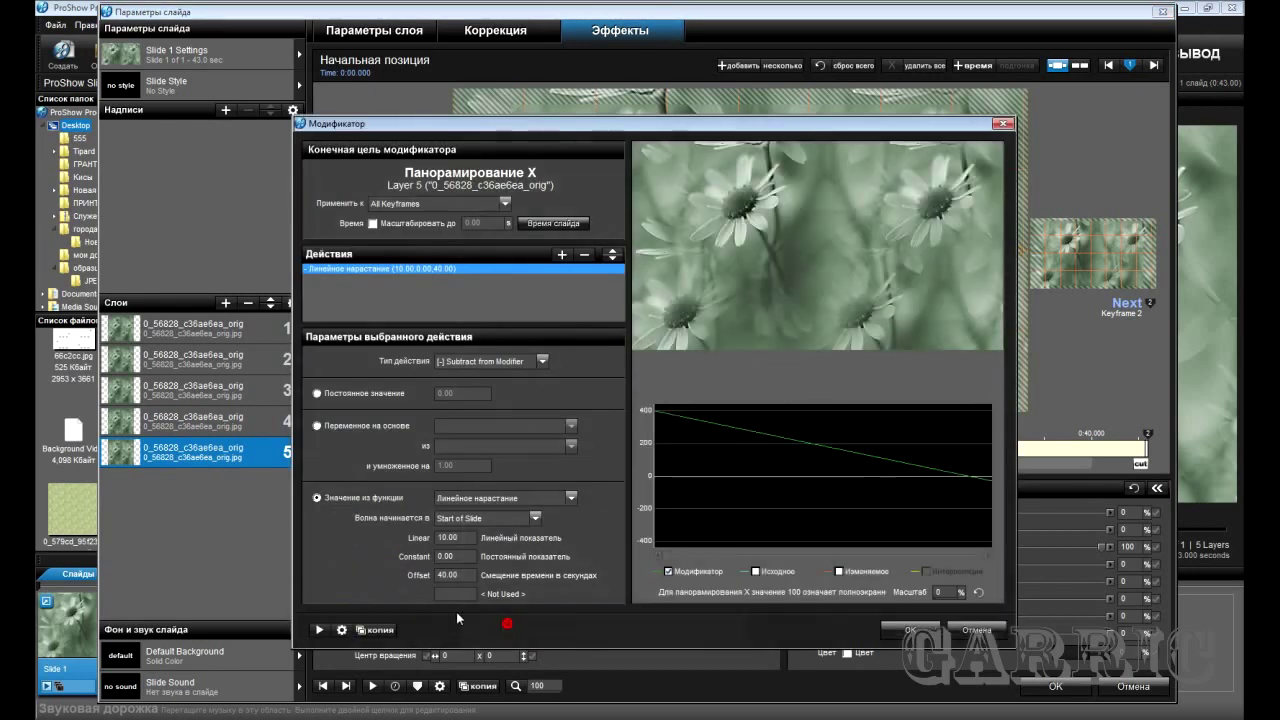
pyautogui.write('39.96')
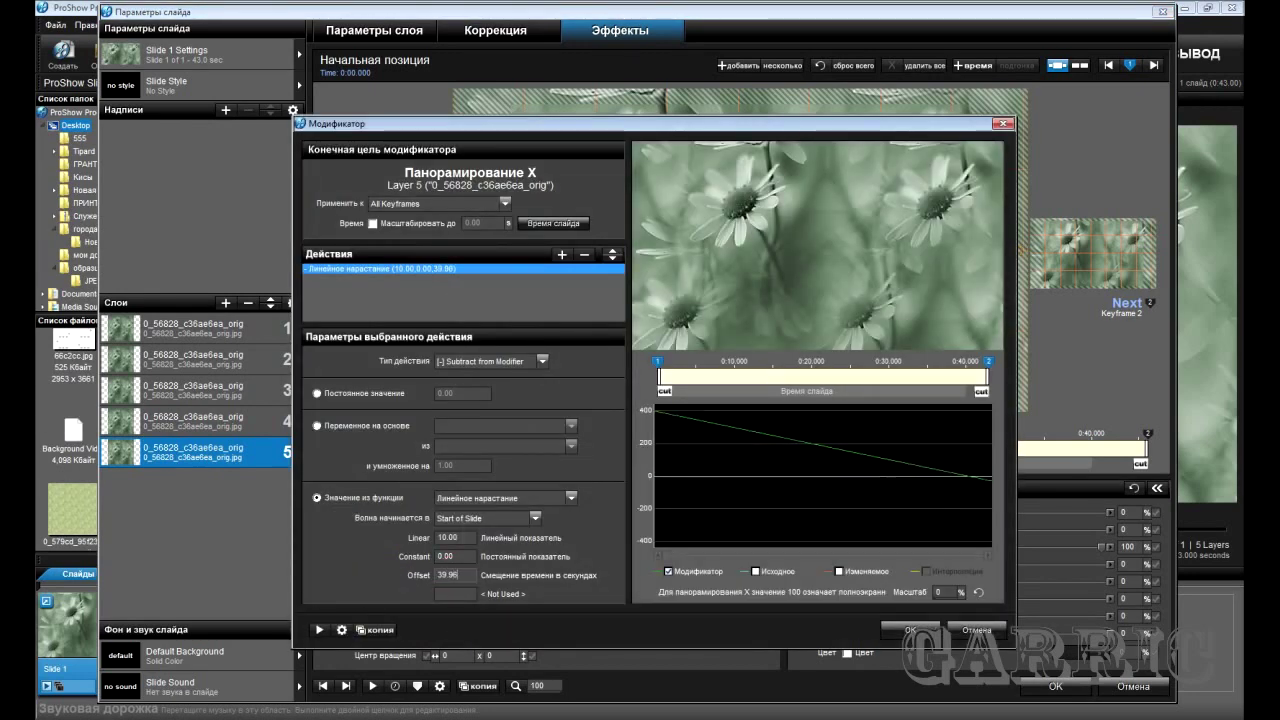
pyautogui.click(905, 628)
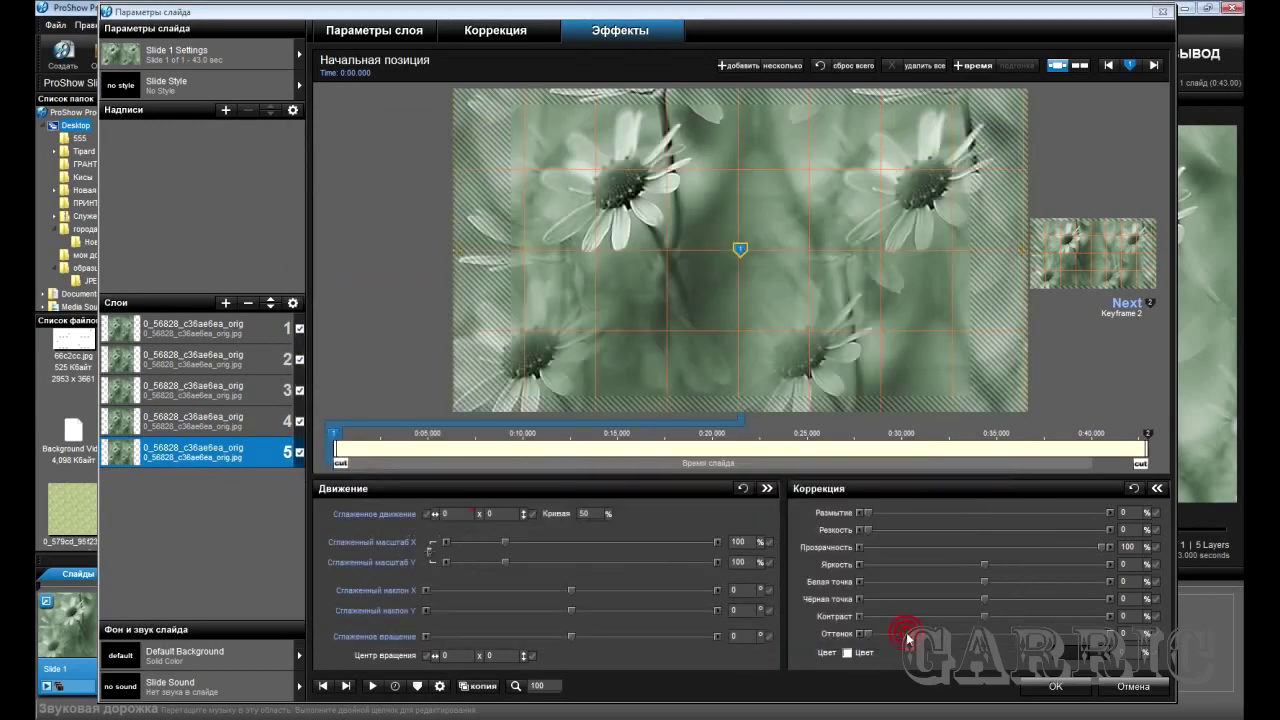
pyautogui.click(557, 557)
pyautogui.moveTo(362, 465); pyautogui.dragTo(986, 478)
pyautogui.click(334, 601)
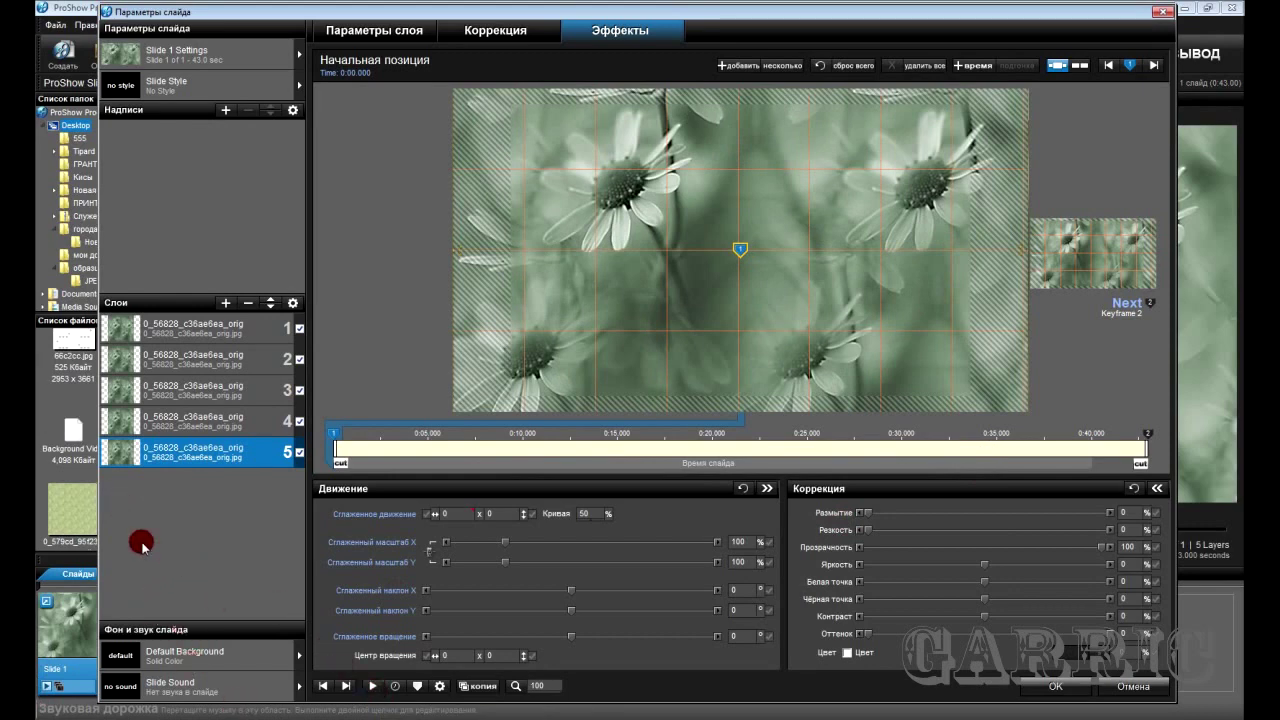
# Add the image 323 from the desktop folder 555 as a new layer above the flower layers.
pyautogui.click(214, 331)
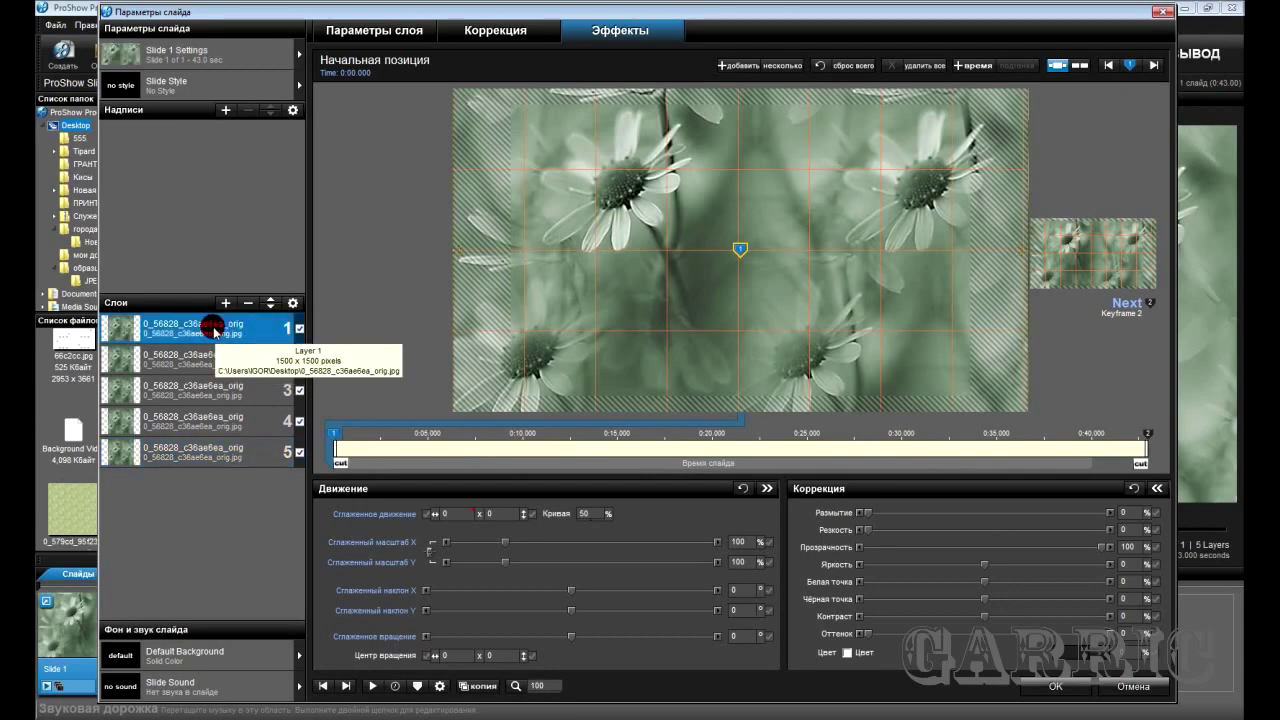
pyautogui.rightClick(214, 331)
pyautogui.moveTo(285, 338)
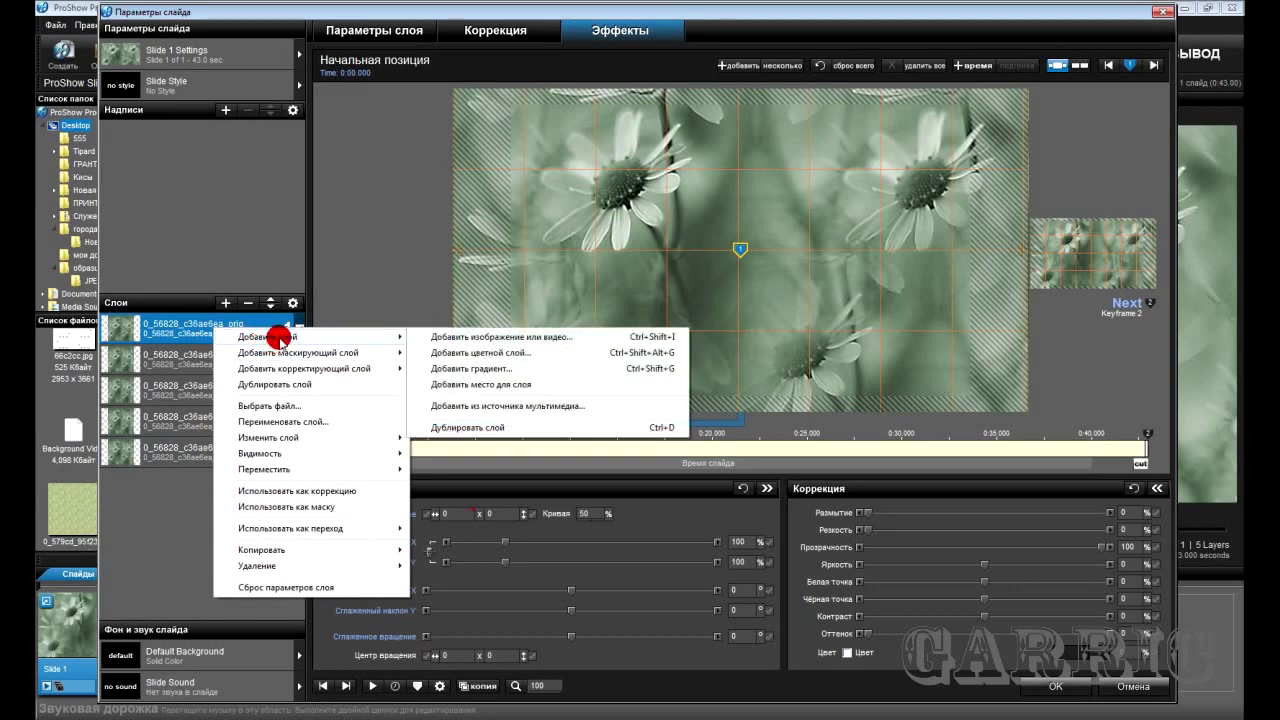
pyautogui.click(458, 340)
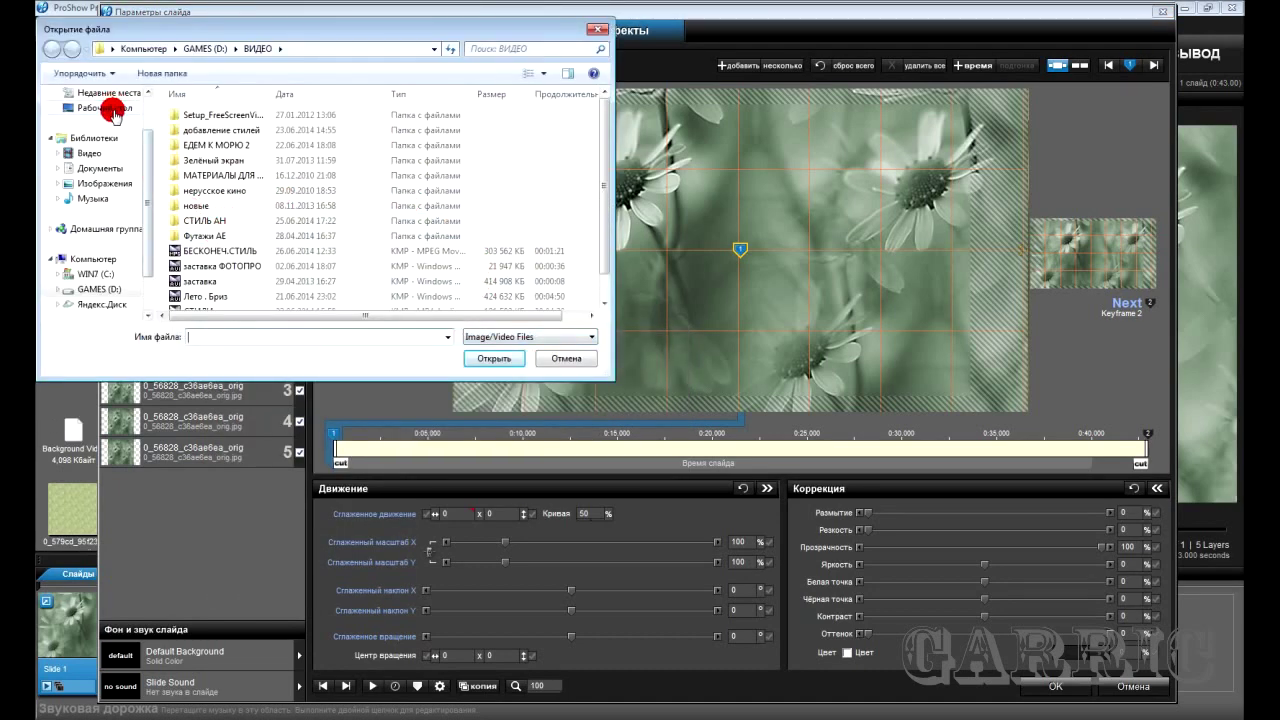
pyautogui.click(115, 109)
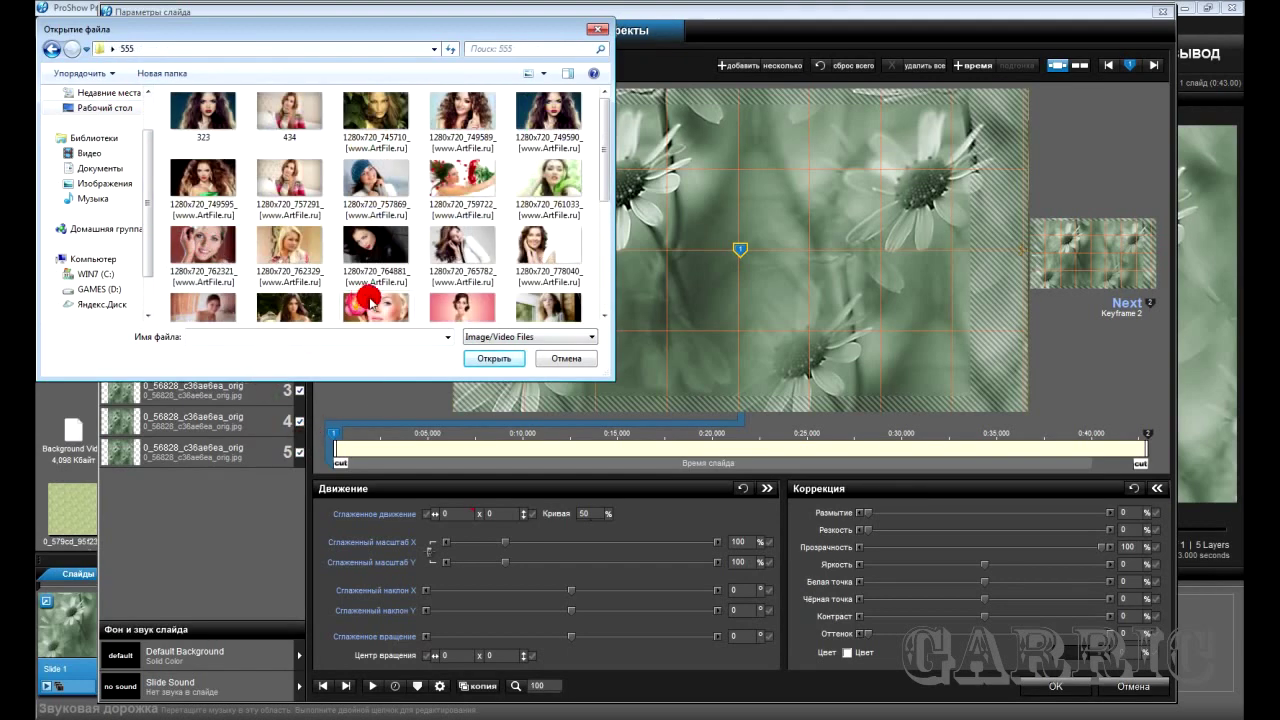
pyautogui.click(205, 125)
pyautogui.click(480, 357)
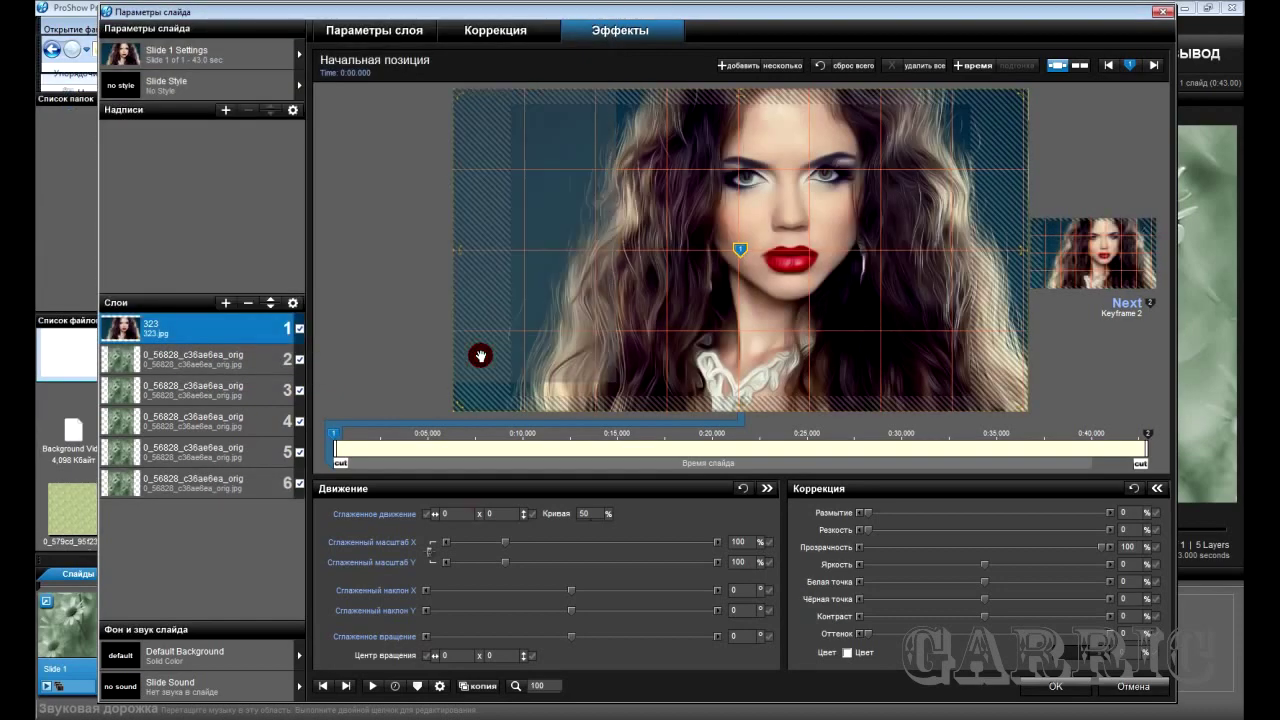
# Add the image 434 from the folder 555 as a new layer above the 323 layer.
pyautogui.rightClick(240, 324)
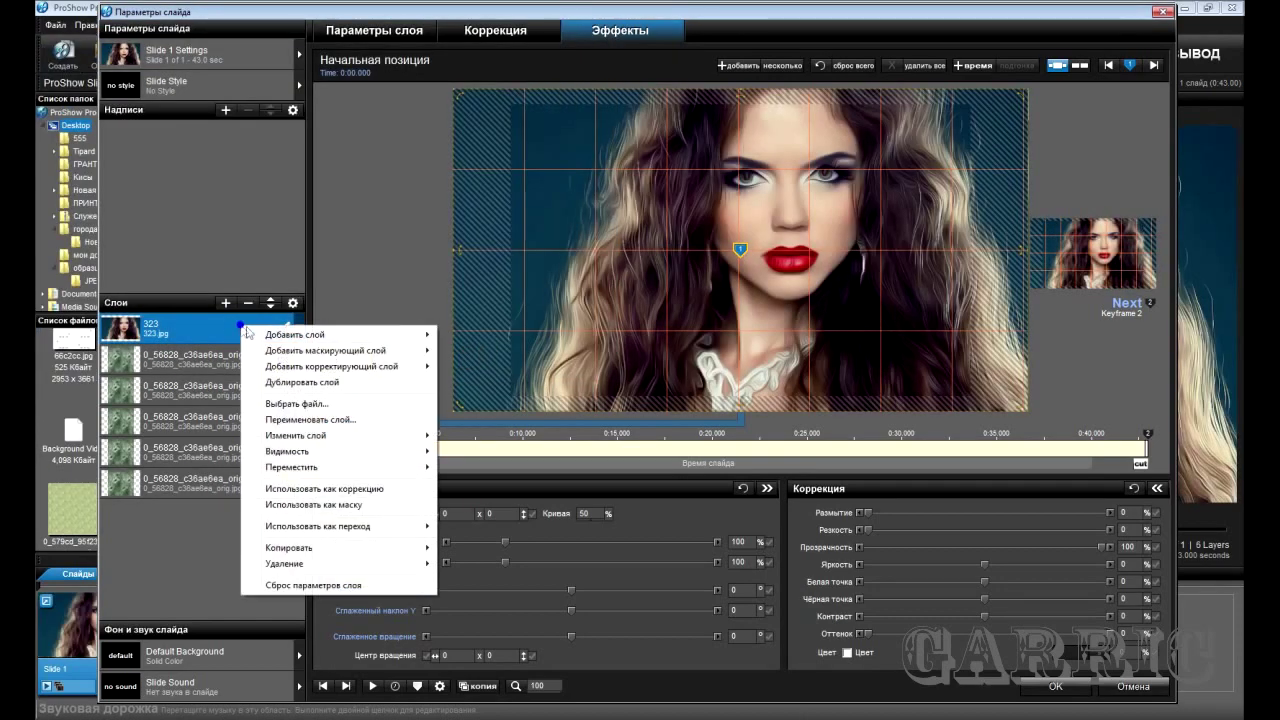
pyautogui.click(283, 336)
pyautogui.click(480, 335)
pyautogui.click(290, 112)
pyautogui.click(493, 358)
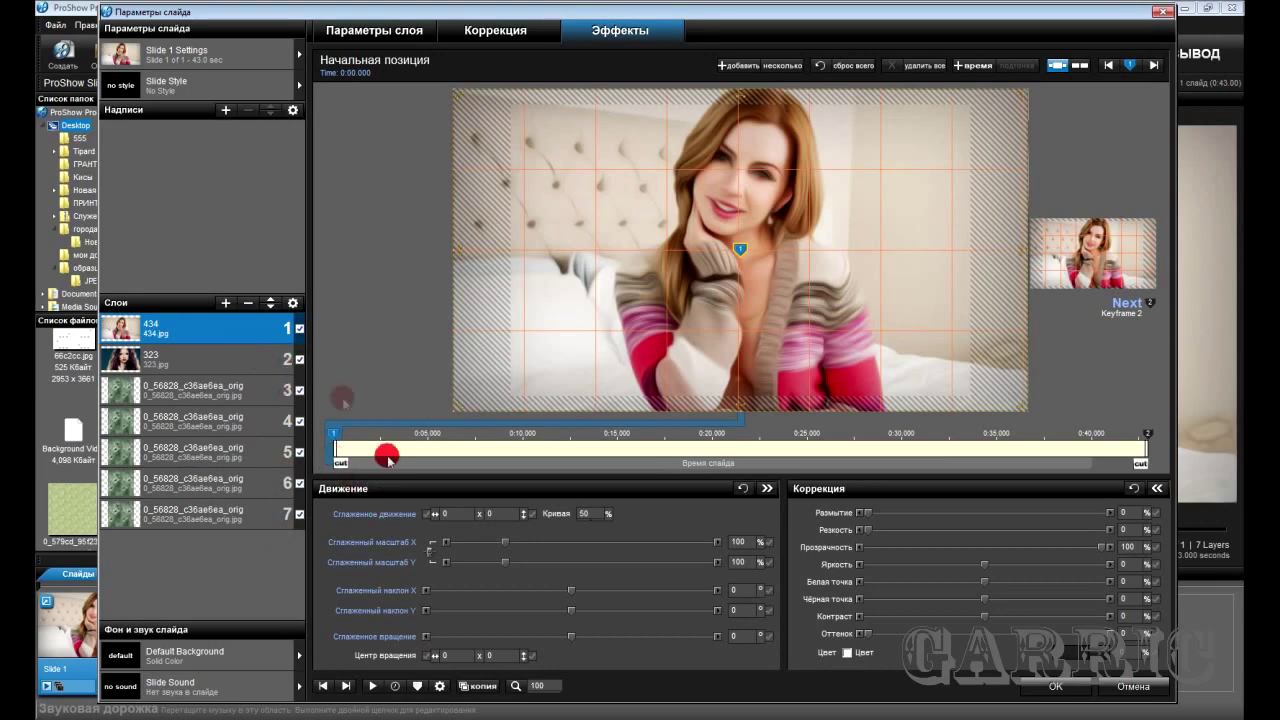
# Place the 434 layer at 51% scale around position -22 x -19 and copy its first keyframe's settings to the next keyframe.
pyautogui.moveTo(505, 542); pyautogui.dragTo(478, 543)
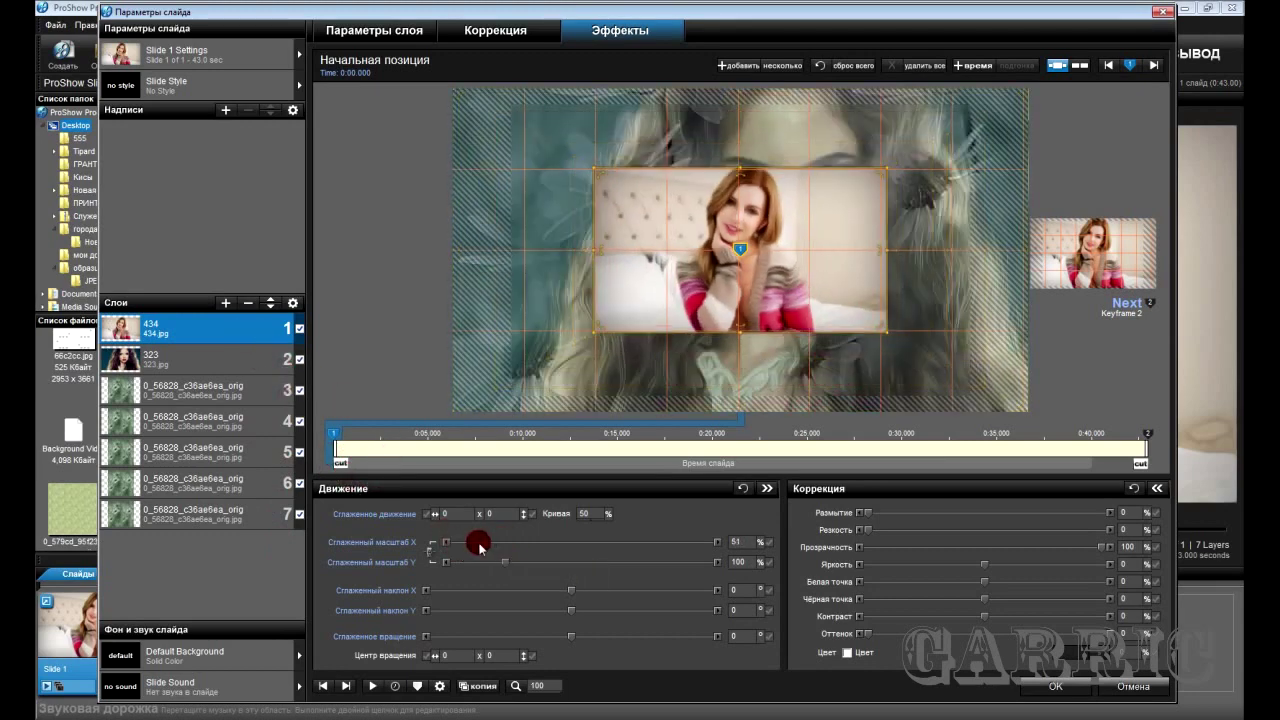
pyautogui.moveTo(616, 278); pyautogui.dragTo(548, 230)
pyautogui.rightClick(337, 437)
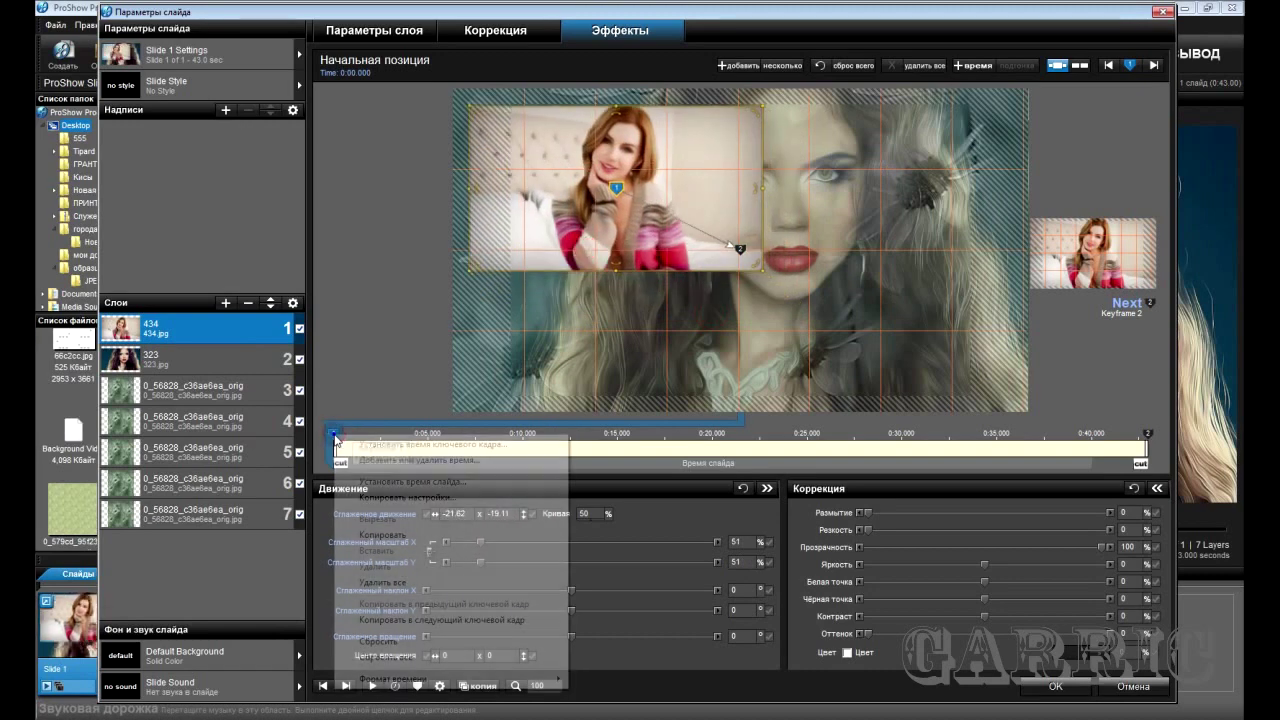
pyautogui.click(449, 620)
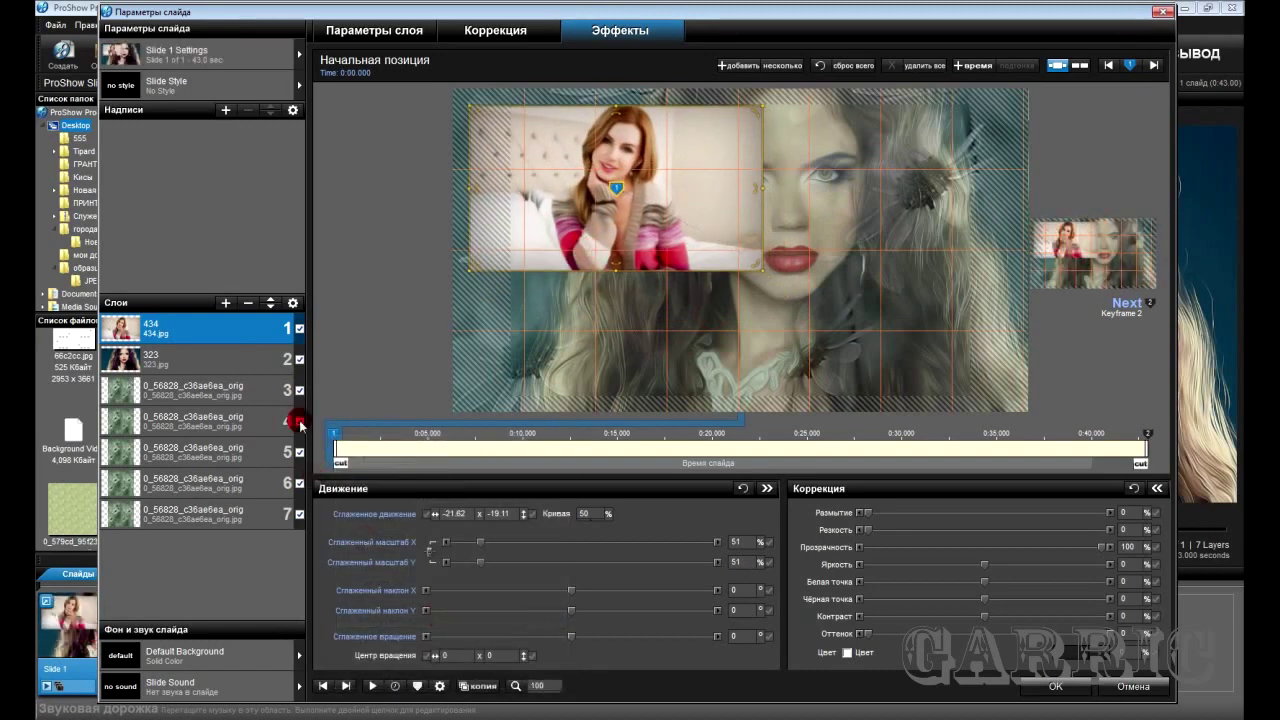
# Place the 323 layer at 67% scale around position 14 x 13 and copy its first keyframe's settings to the next keyframe.
pyautogui.click(250, 360)
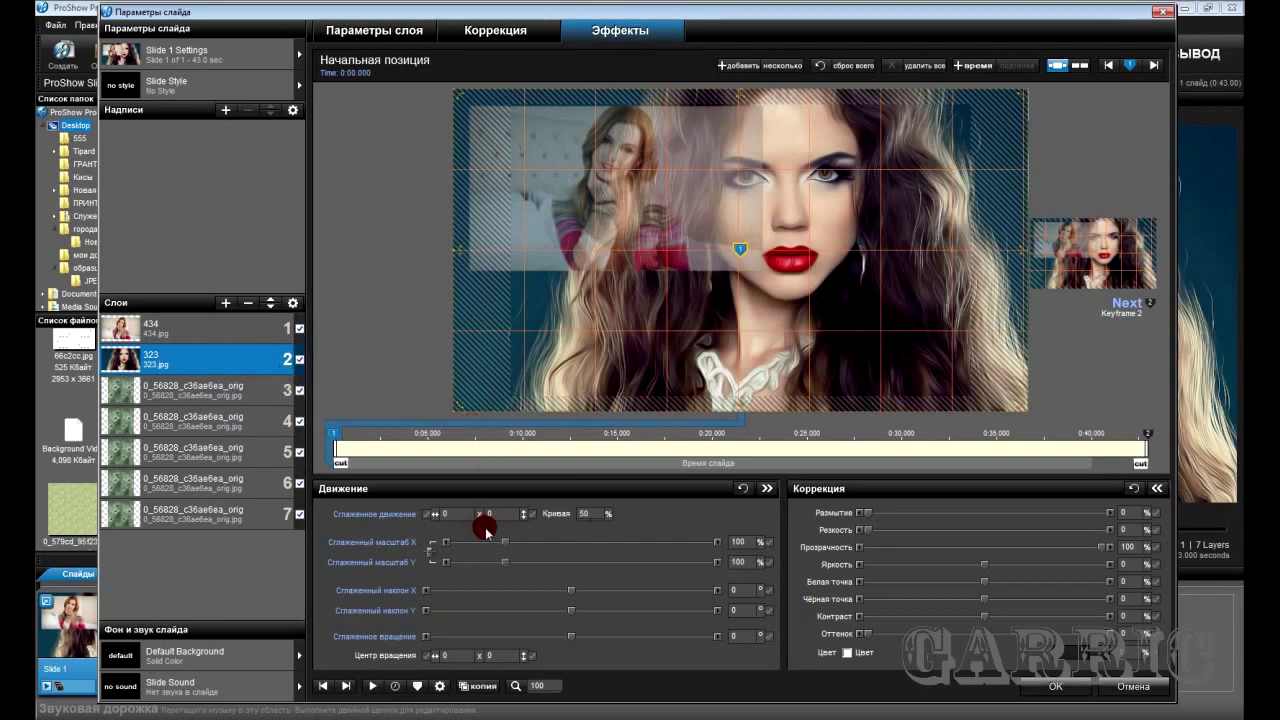
pyautogui.moveTo(503, 548); pyautogui.dragTo(488, 545)
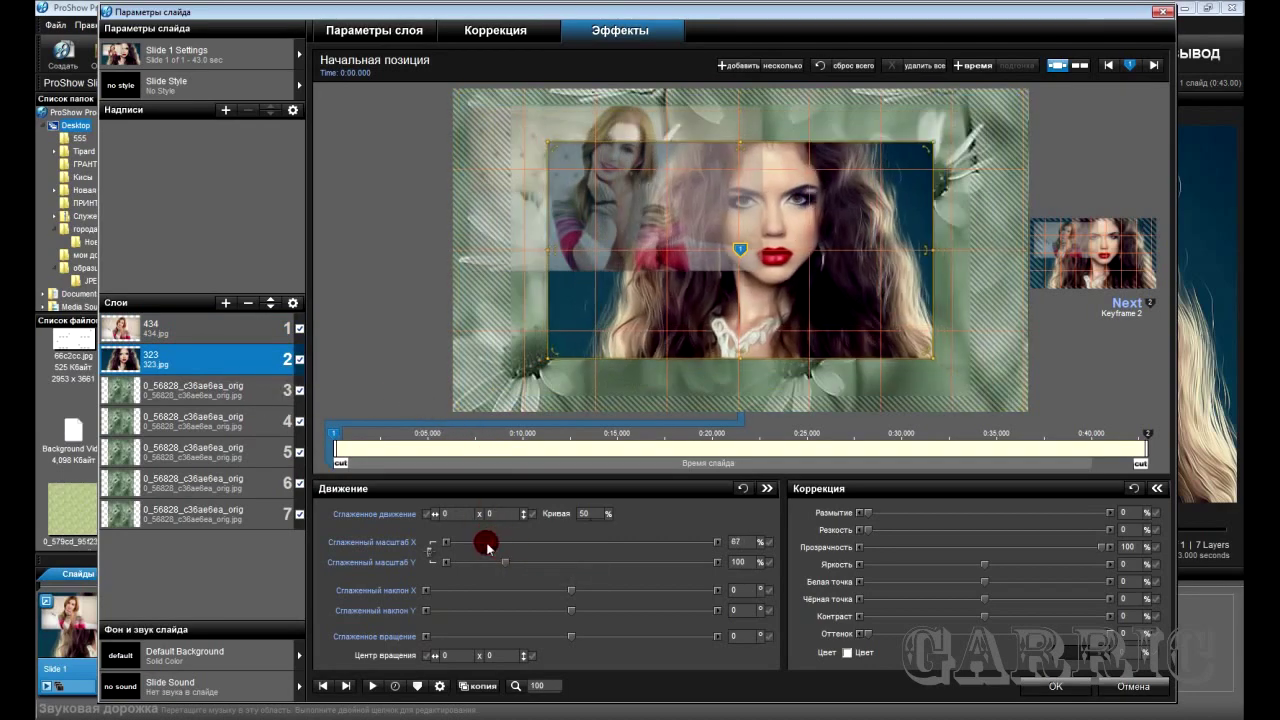
pyautogui.moveTo(690, 298); pyautogui.dragTo(772, 340)
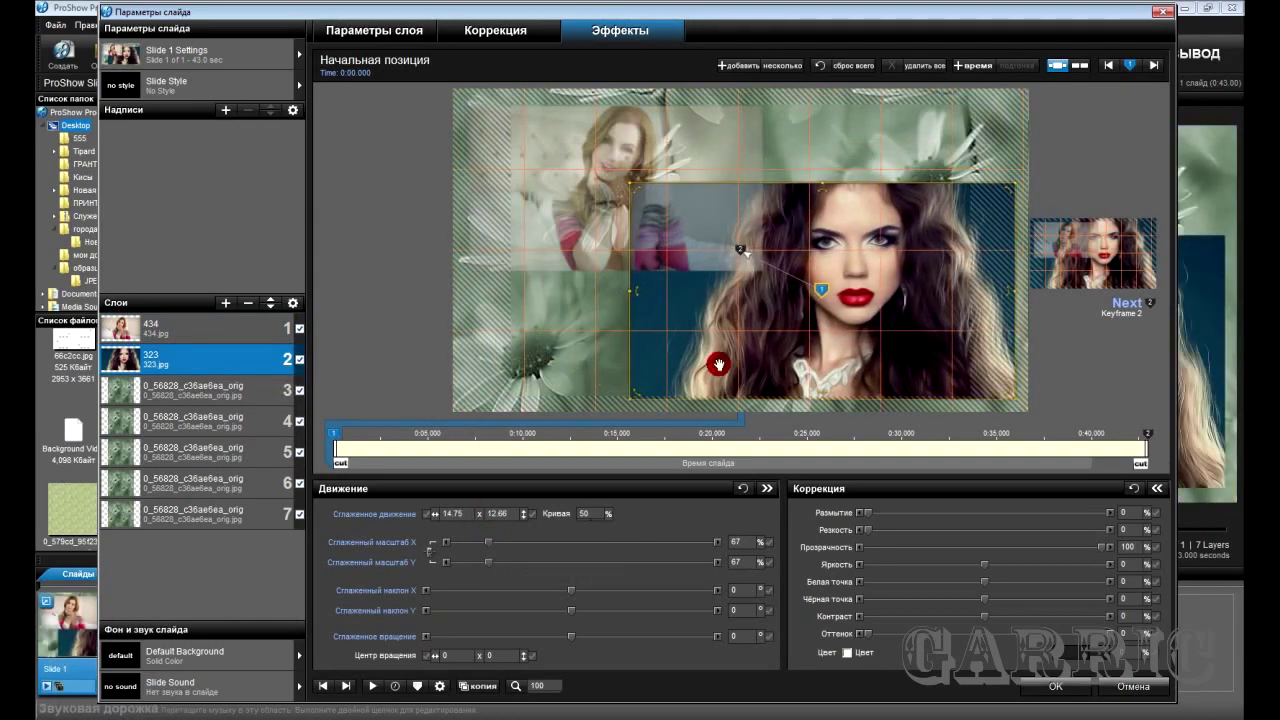
pyautogui.rightClick(334, 434)
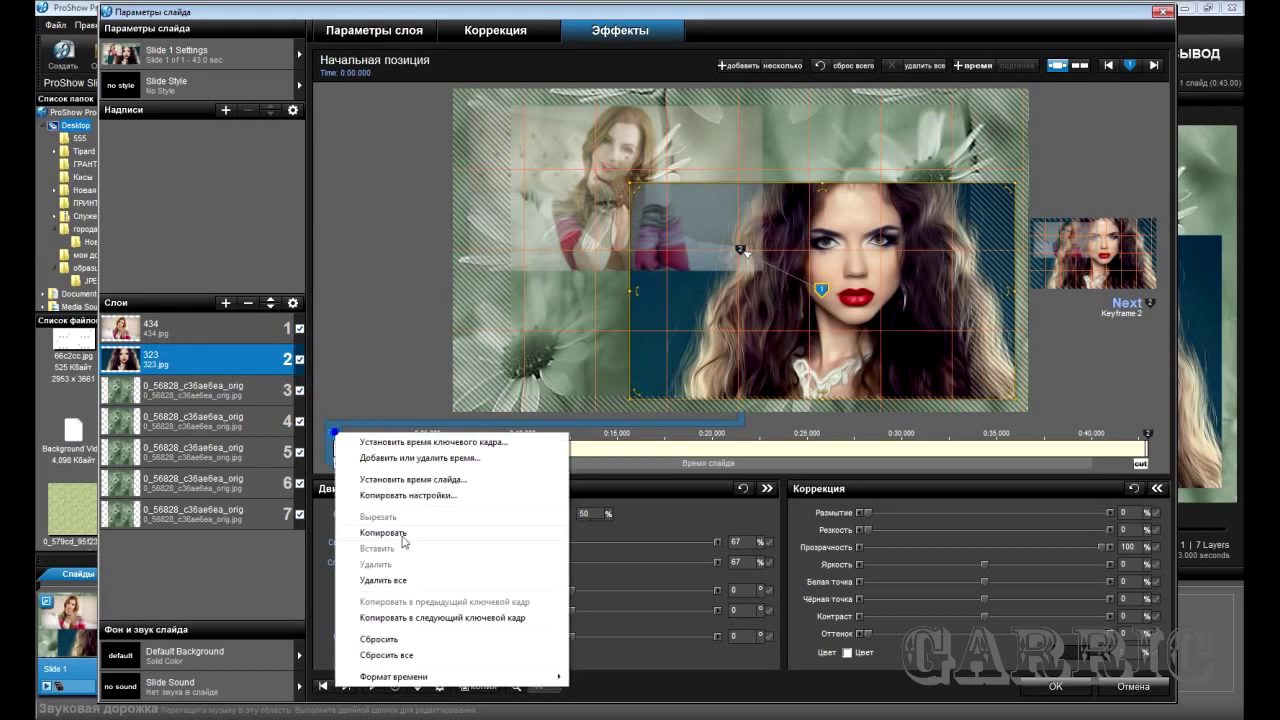
pyautogui.click(441, 618)
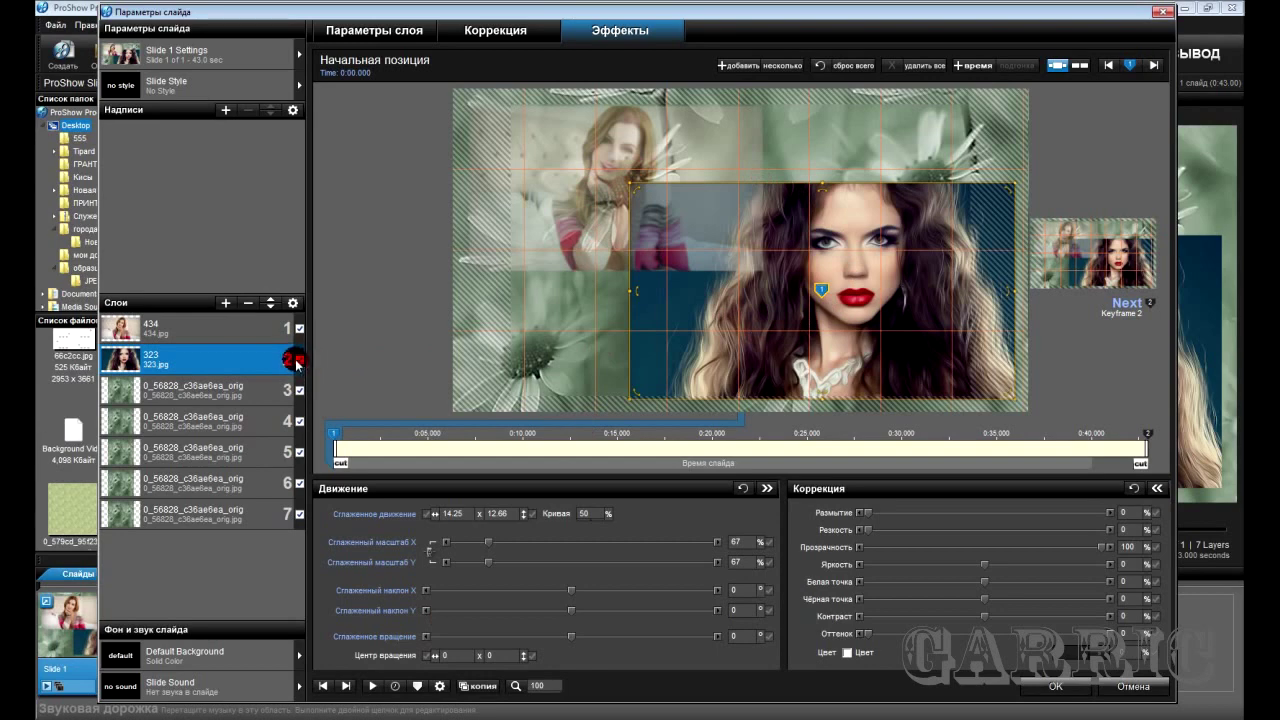
# Add a horizontal position modifier to the 434 layer with a variable action based on Pan X from flower layer 3.
pyautogui.click(242, 394)
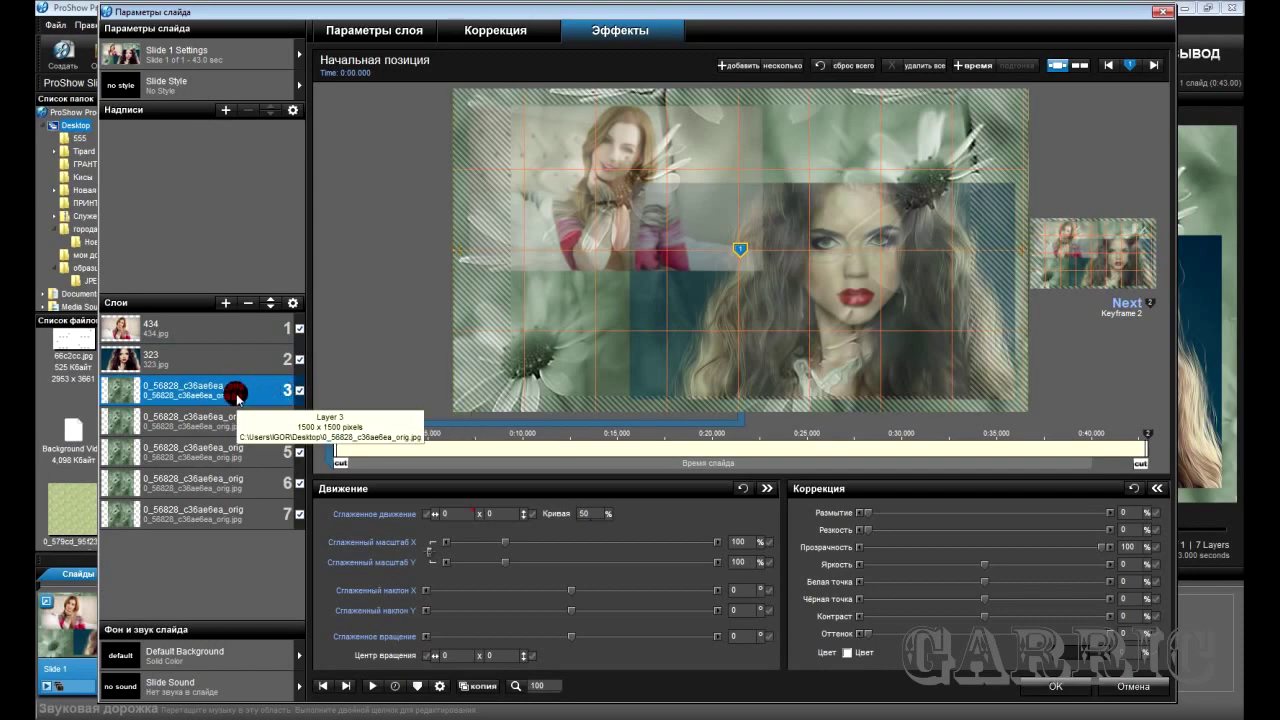
pyautogui.click(247, 335)
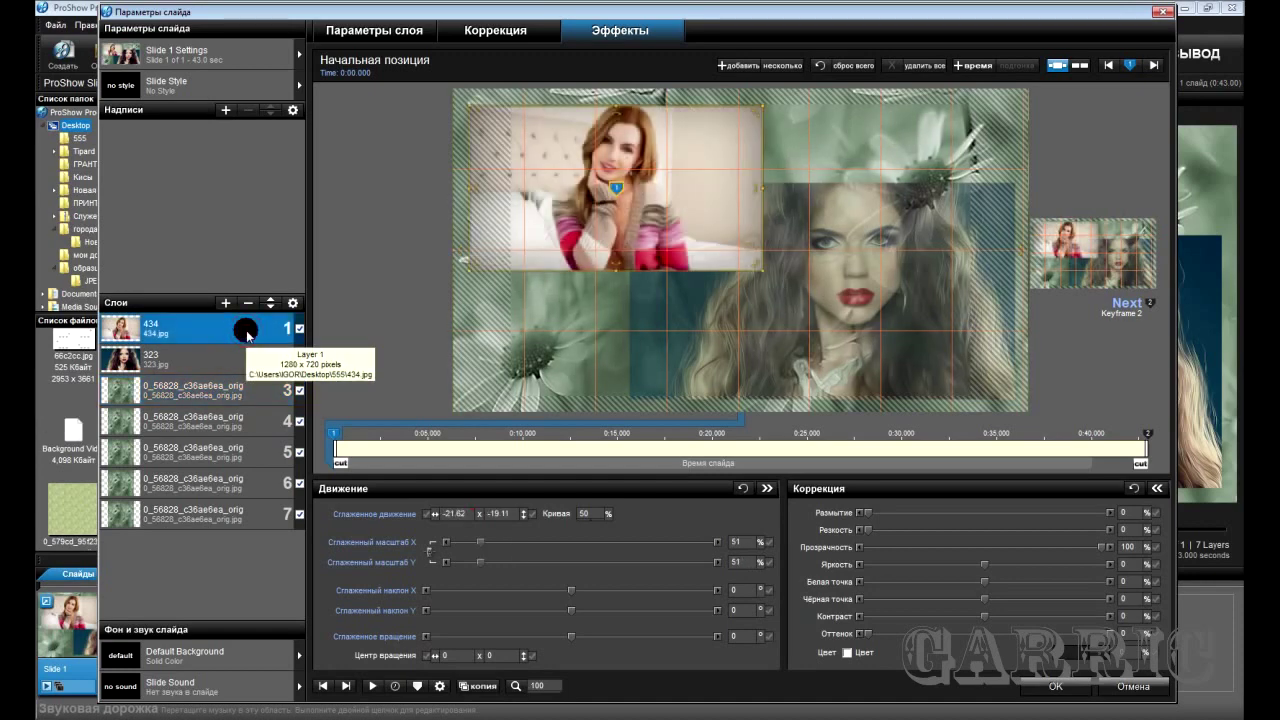
pyautogui.rightClick(465, 515)
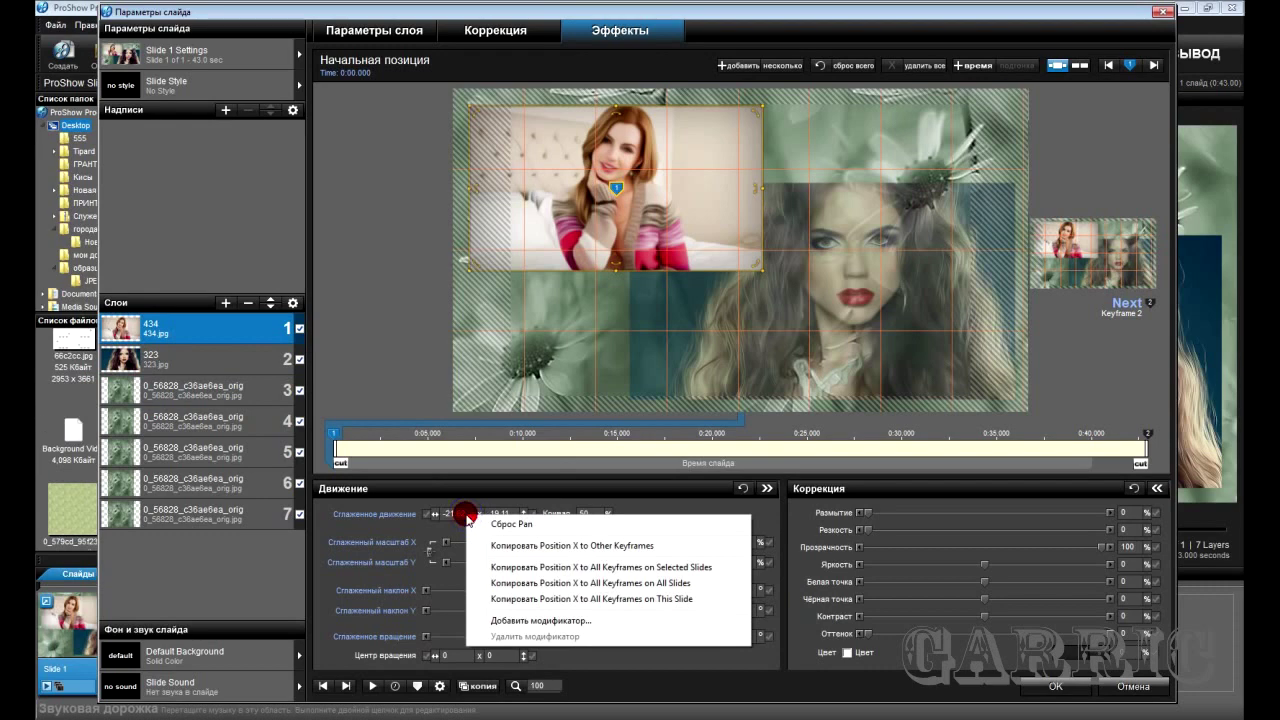
pyautogui.click(505, 621)
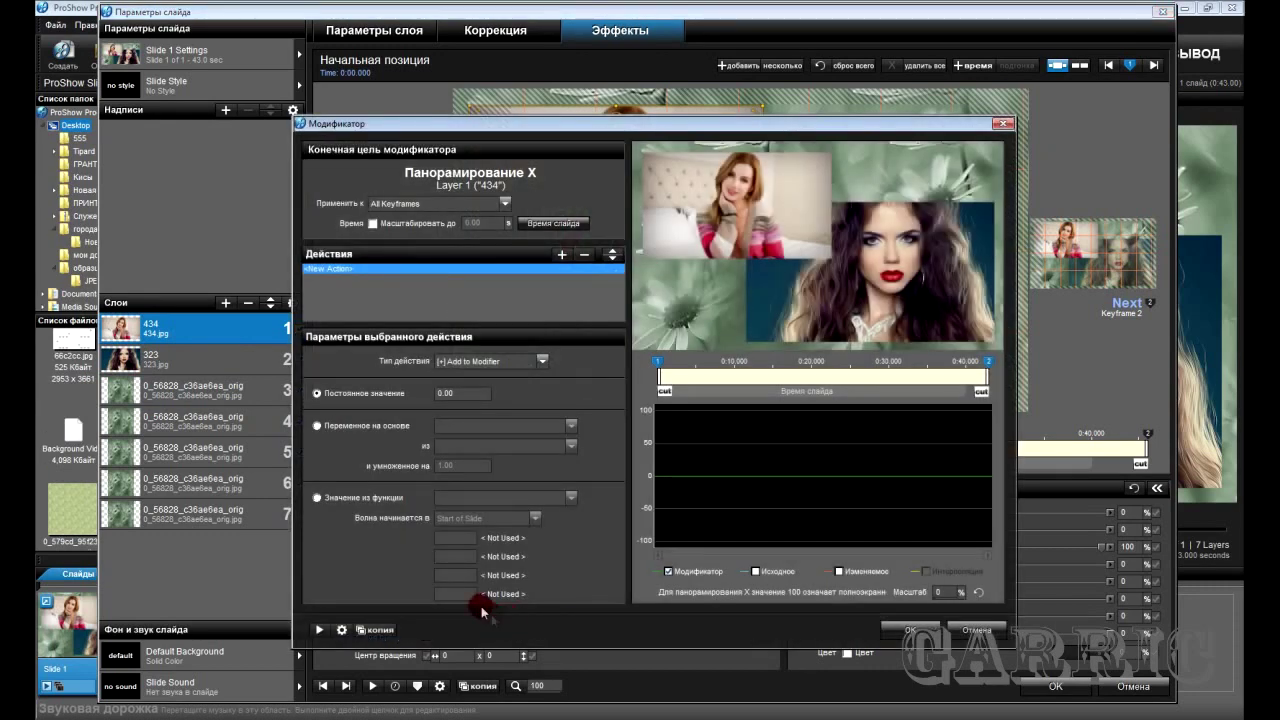
pyautogui.click(316, 427)
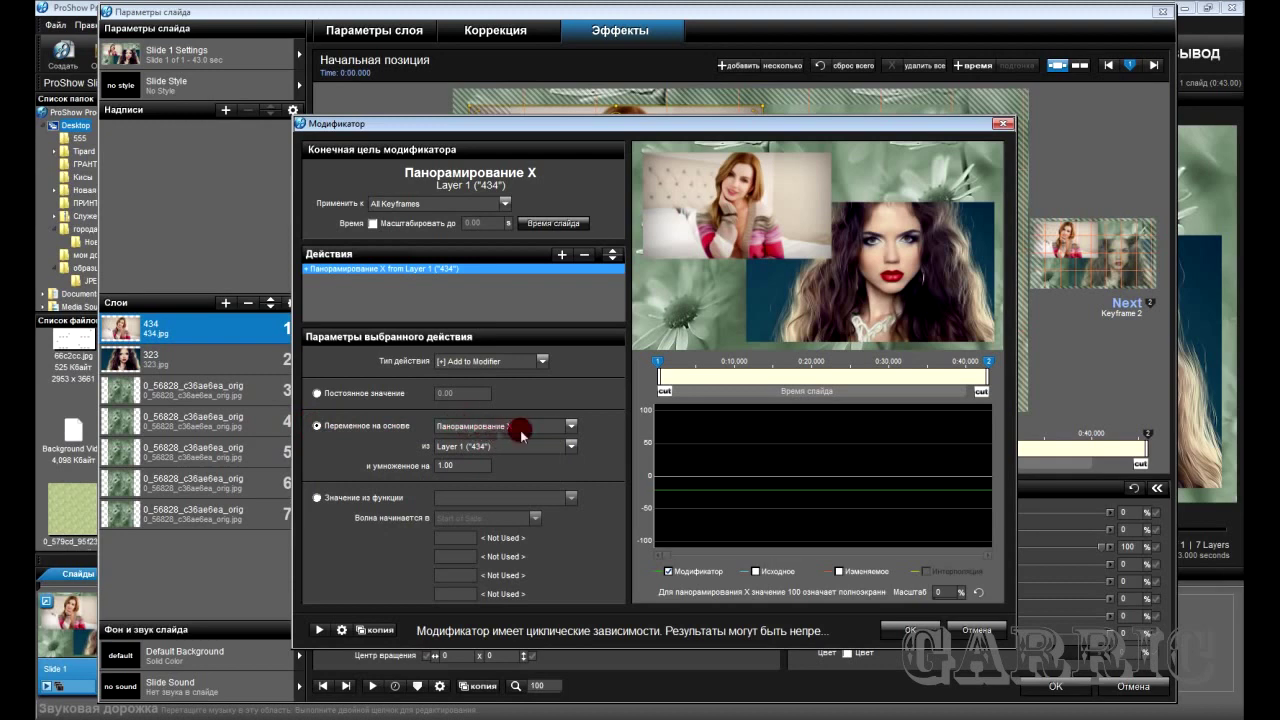
pyautogui.click(571, 446)
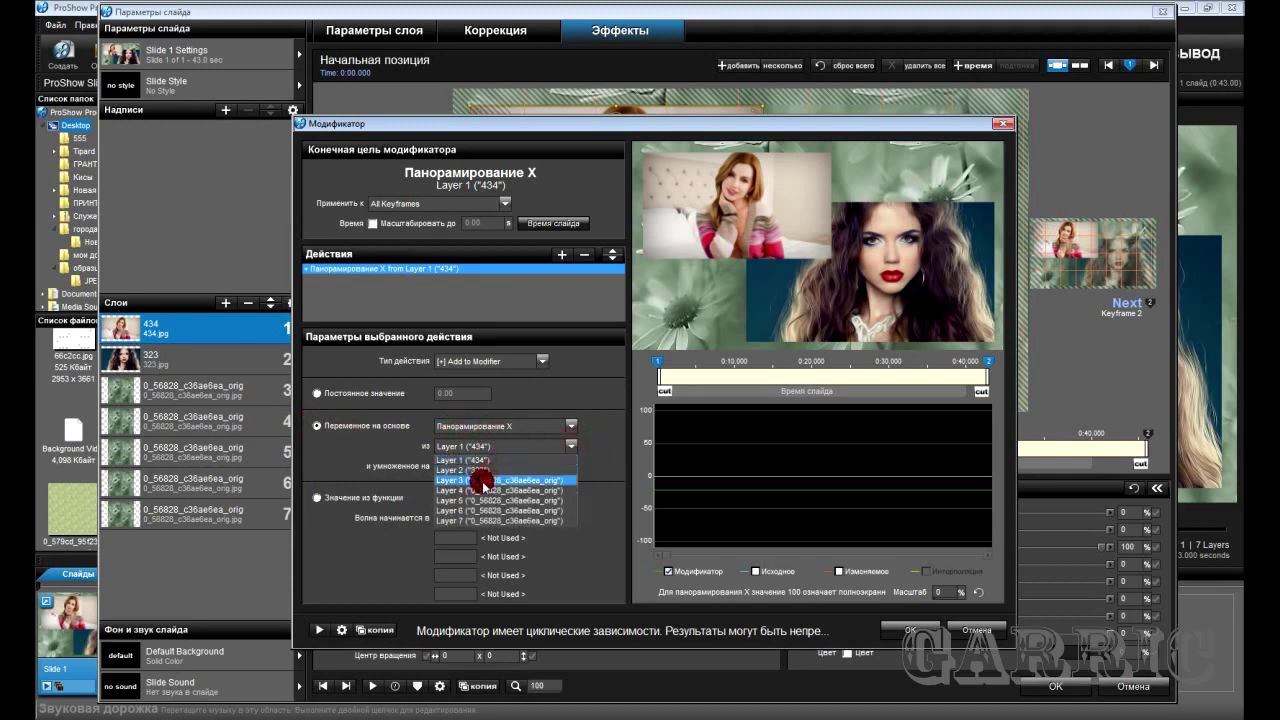
pyautogui.click(241, 395)
pyautogui.click(568, 446)
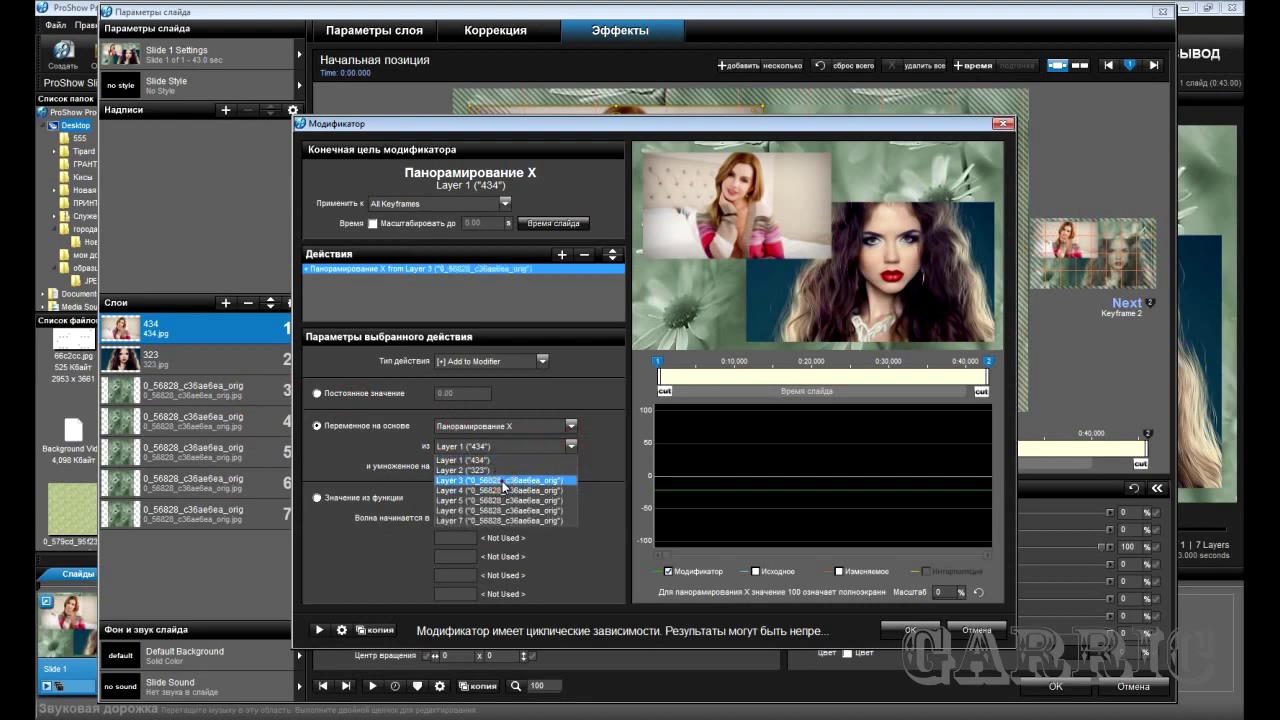
pyautogui.click(503, 482)
pyautogui.click(900, 630)
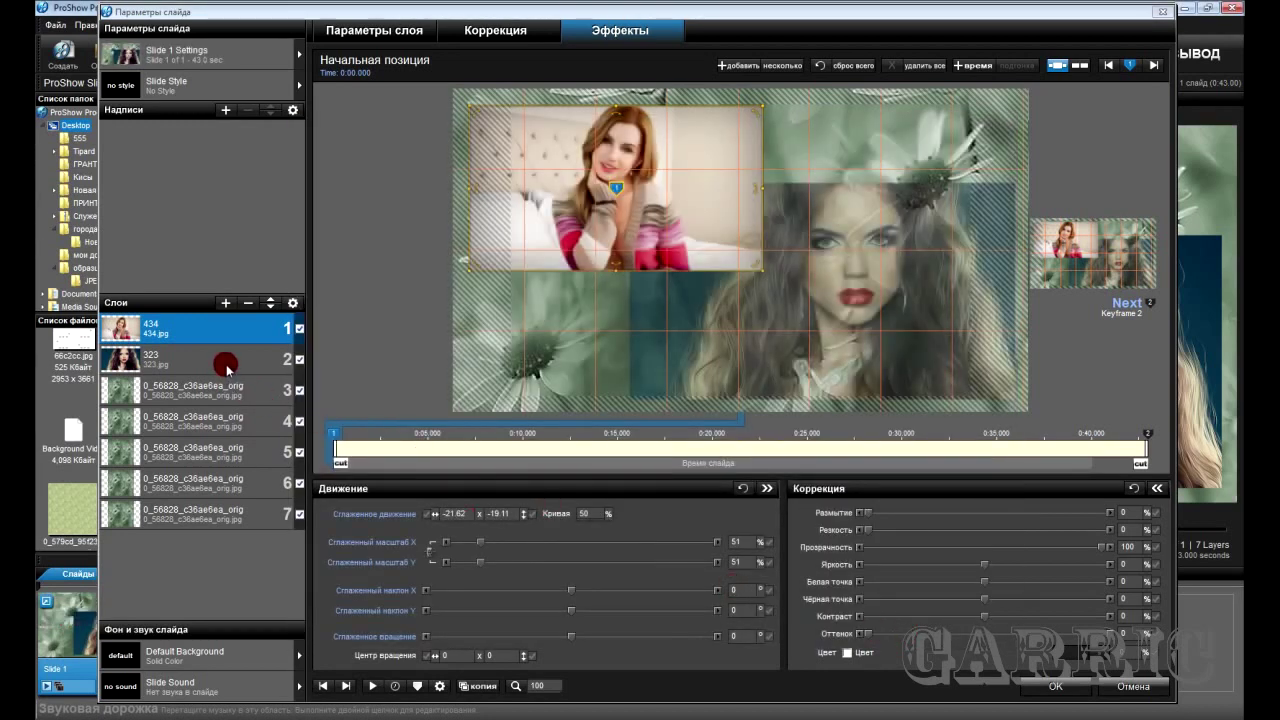
# Add a horizontal position modifier to the 323 layer based on Pan X from layer 3, and preview the slide.
pyautogui.click(226, 364)
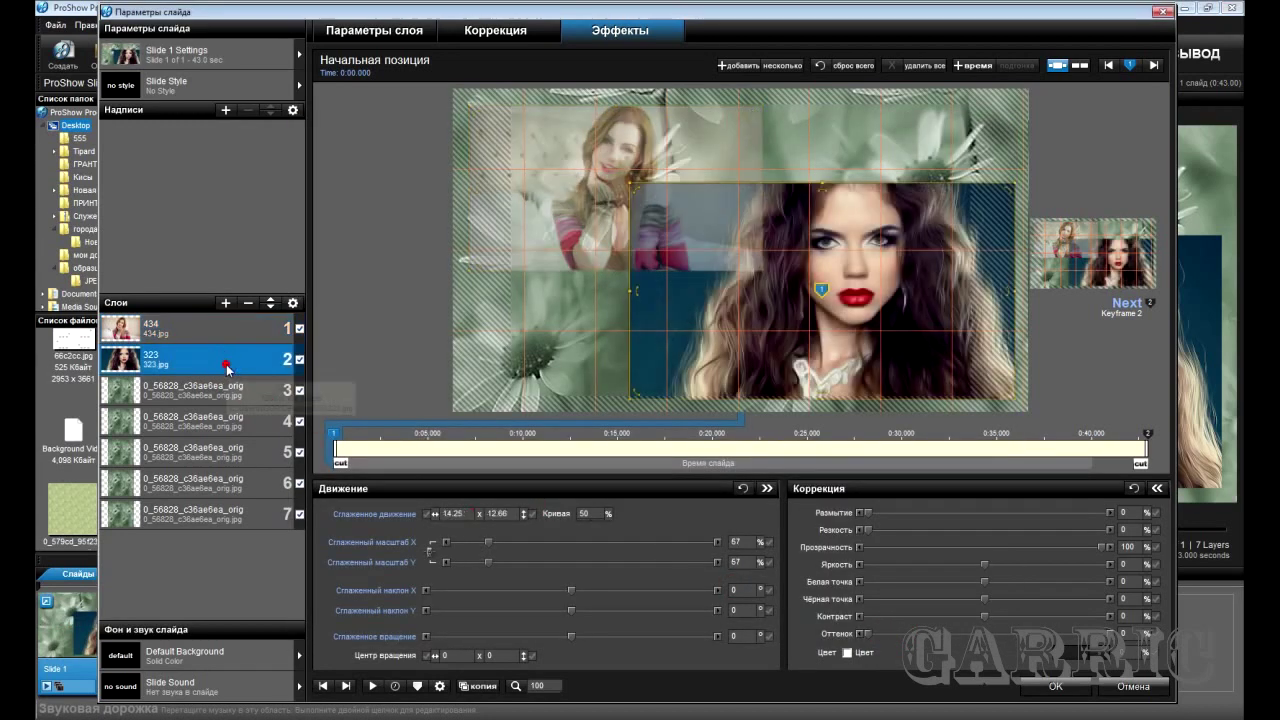
pyautogui.rightClick(465, 515)
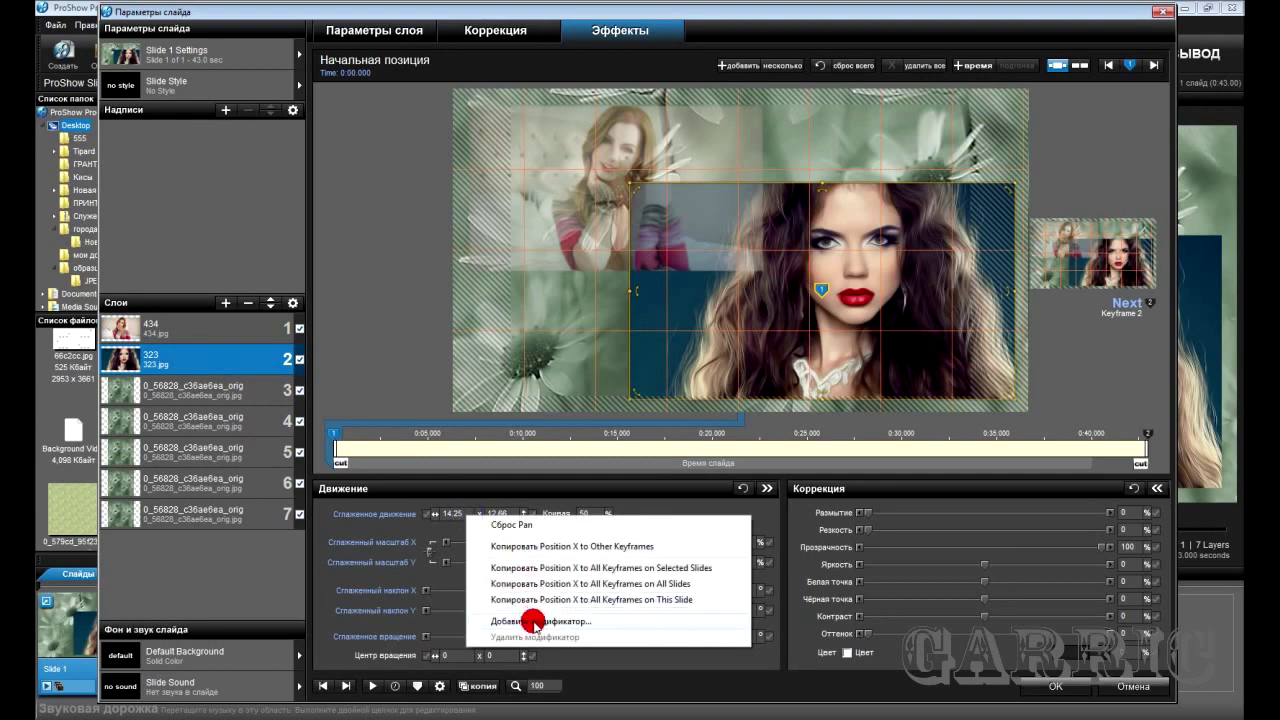
pyautogui.click(533, 622)
pyautogui.click(318, 430)
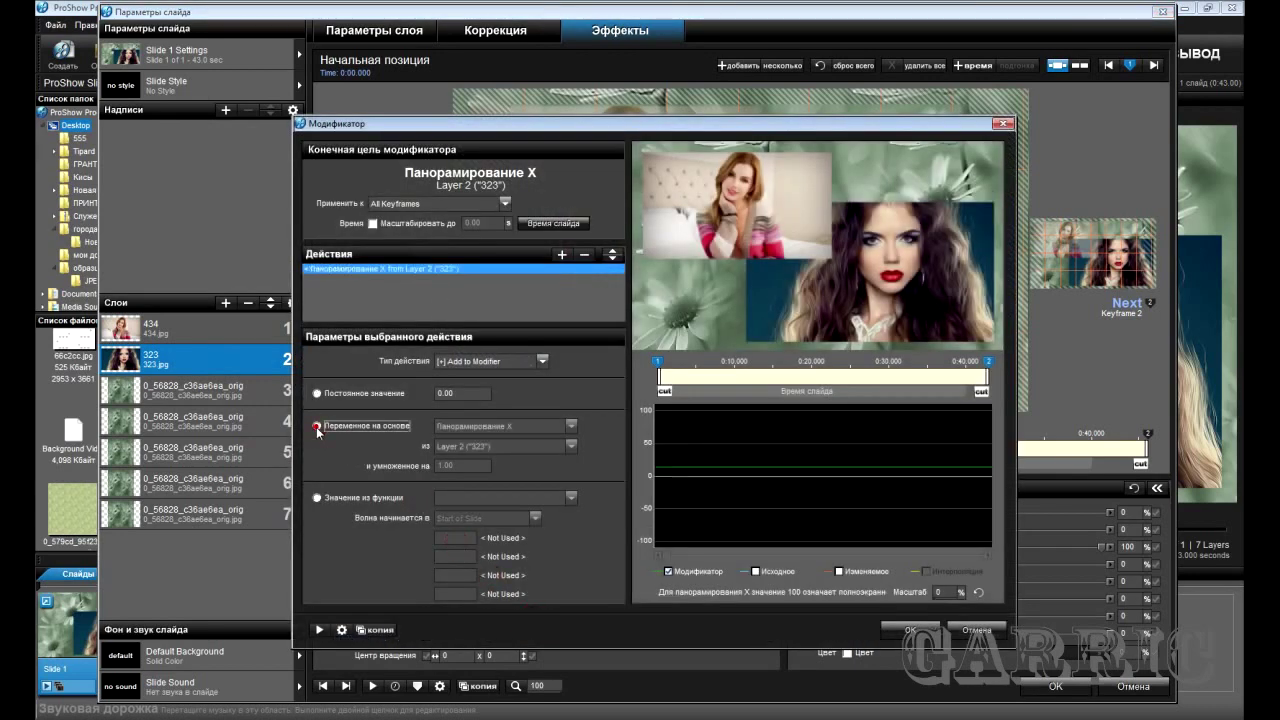
pyautogui.click(571, 447)
pyautogui.click(492, 481)
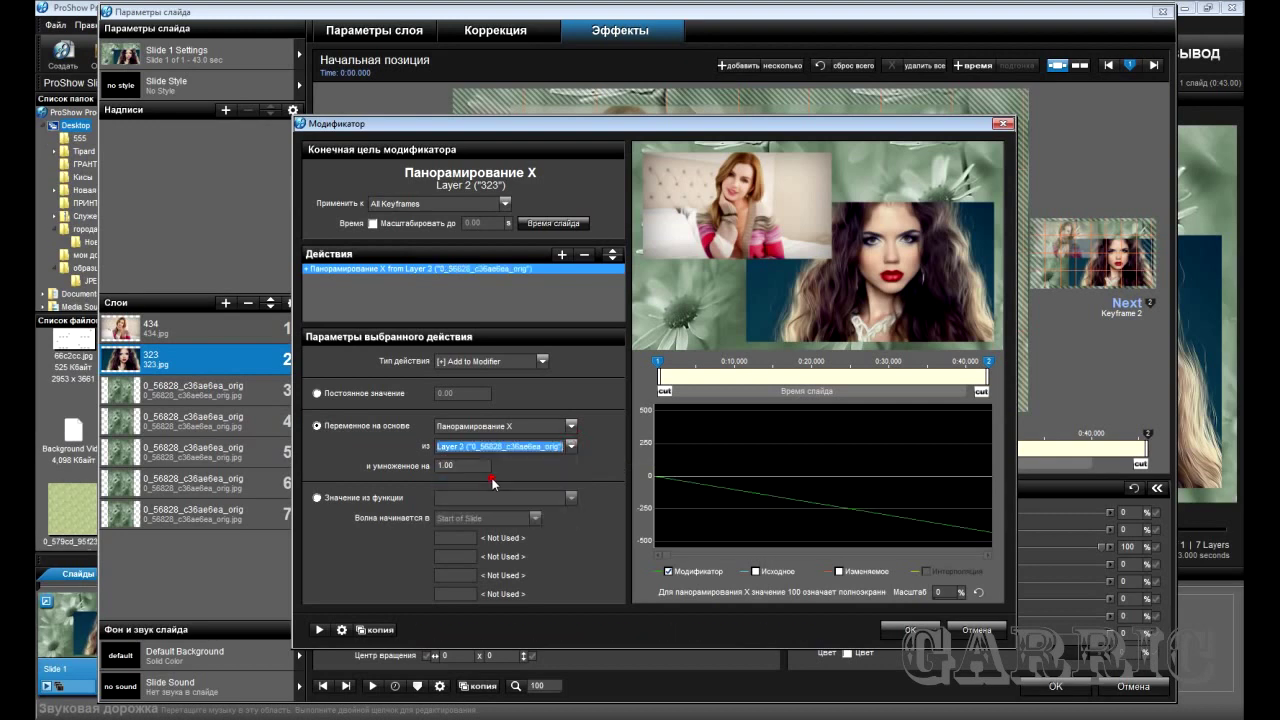
pyautogui.click(913, 630)
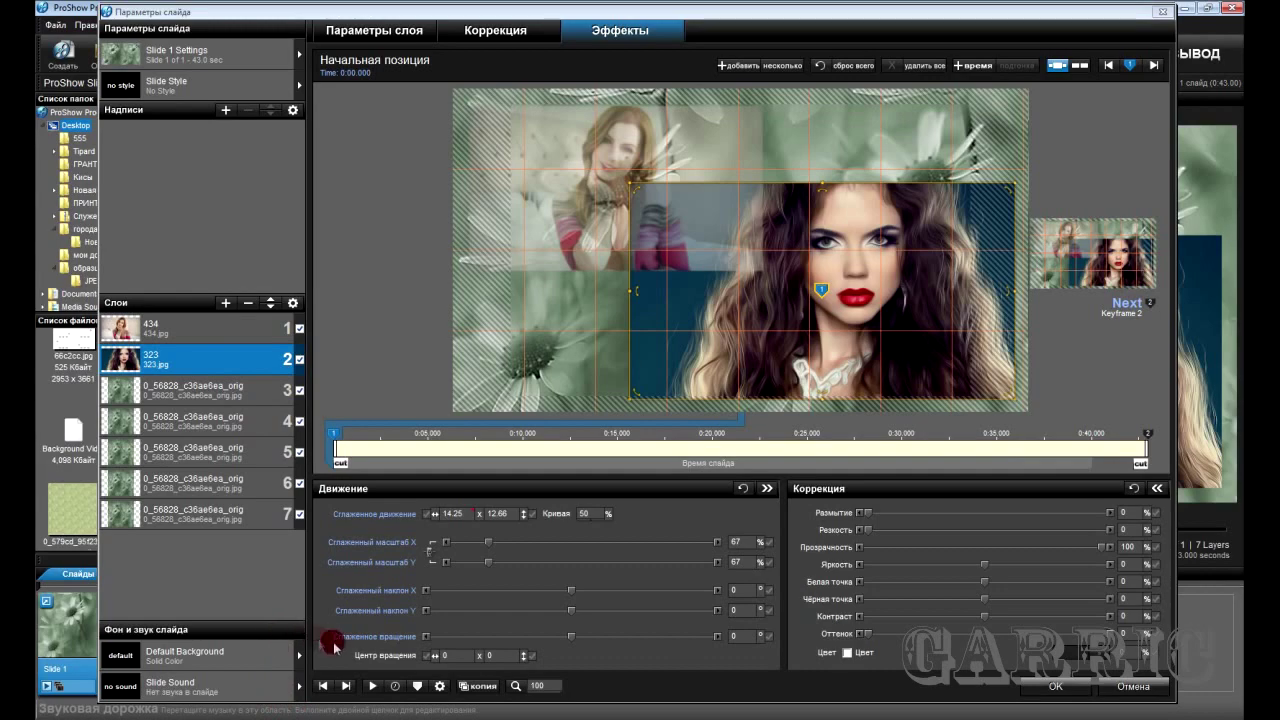
pyautogui.click(372, 686)
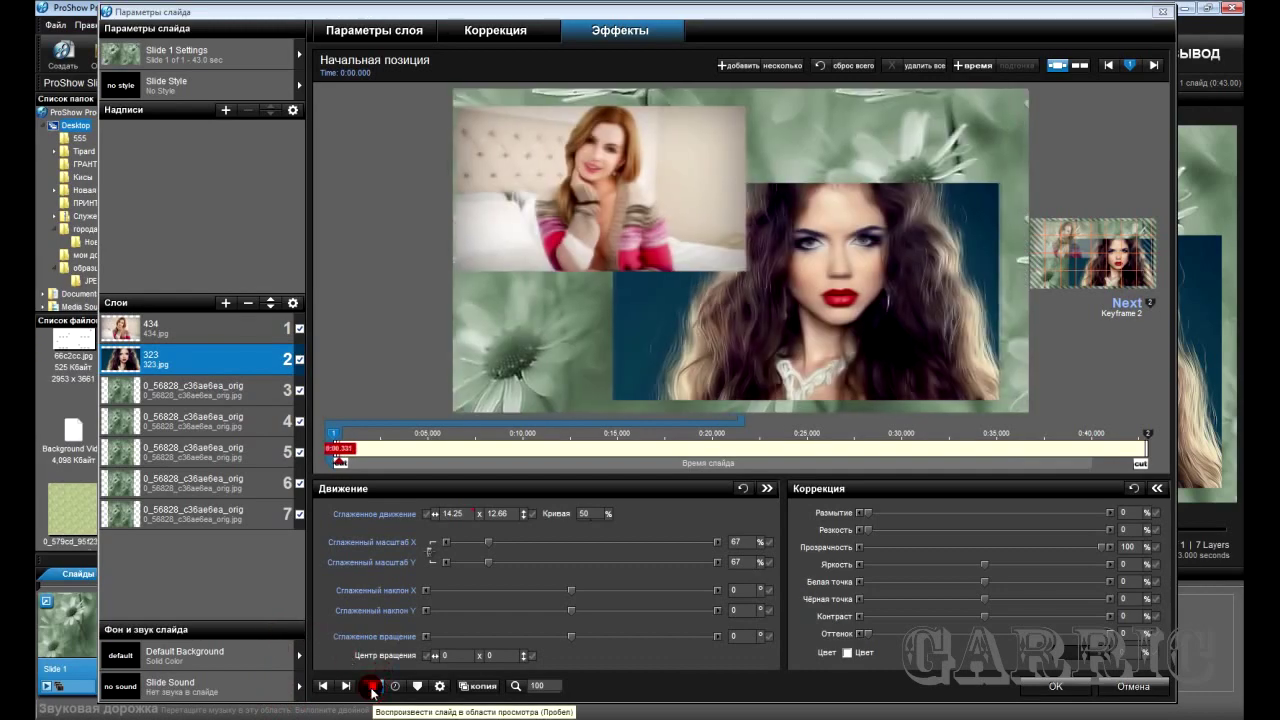
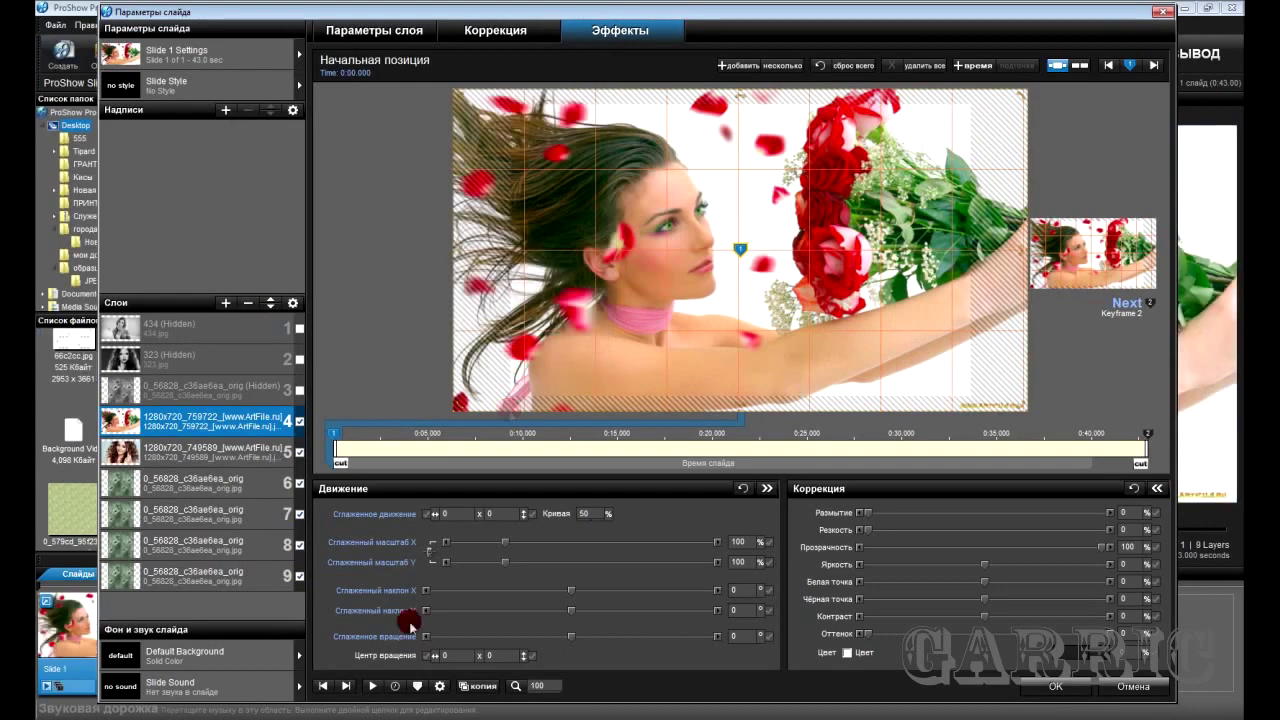
# Place layer 4, the rose bouquet photo, at 50% scale around position 22 x -21 and copy its first keyframe to the next one.
pyautogui.moveTo(497, 548); pyautogui.dragTo(480, 542)
pyautogui.moveTo(708, 303); pyautogui.dragTo(814, 242)
pyautogui.click(338, 434)
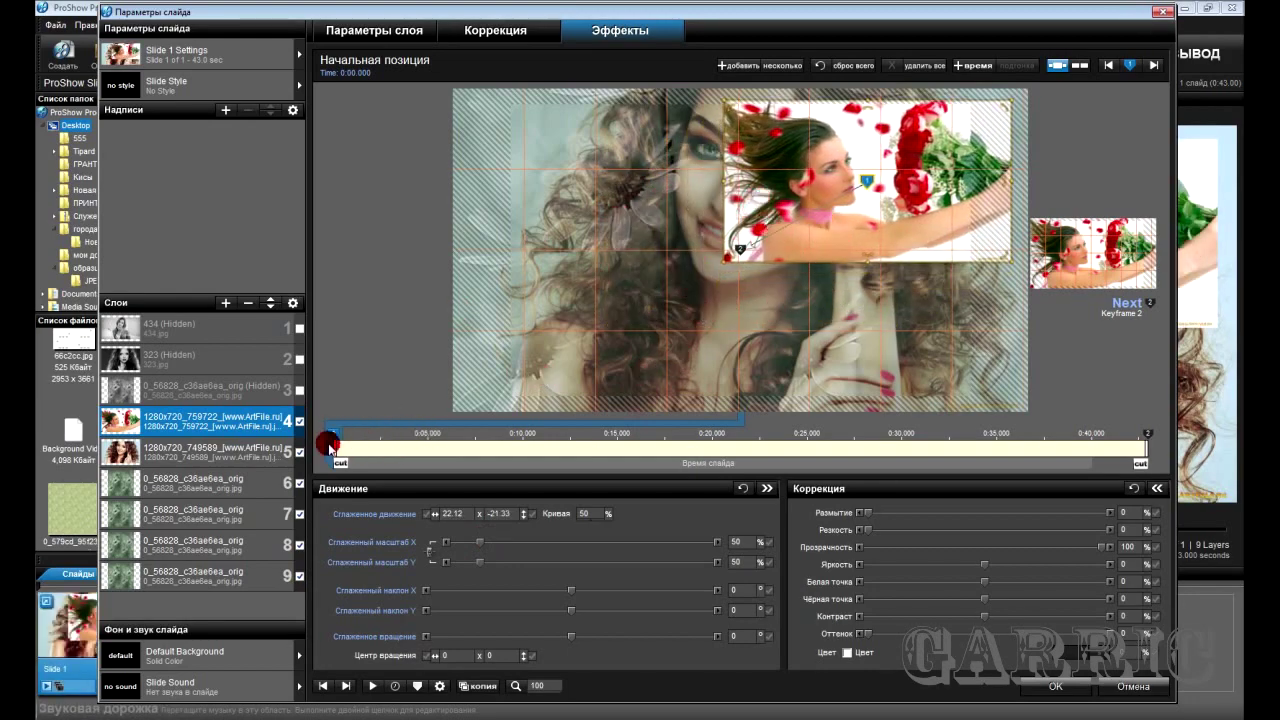
pyautogui.rightClick(333, 437)
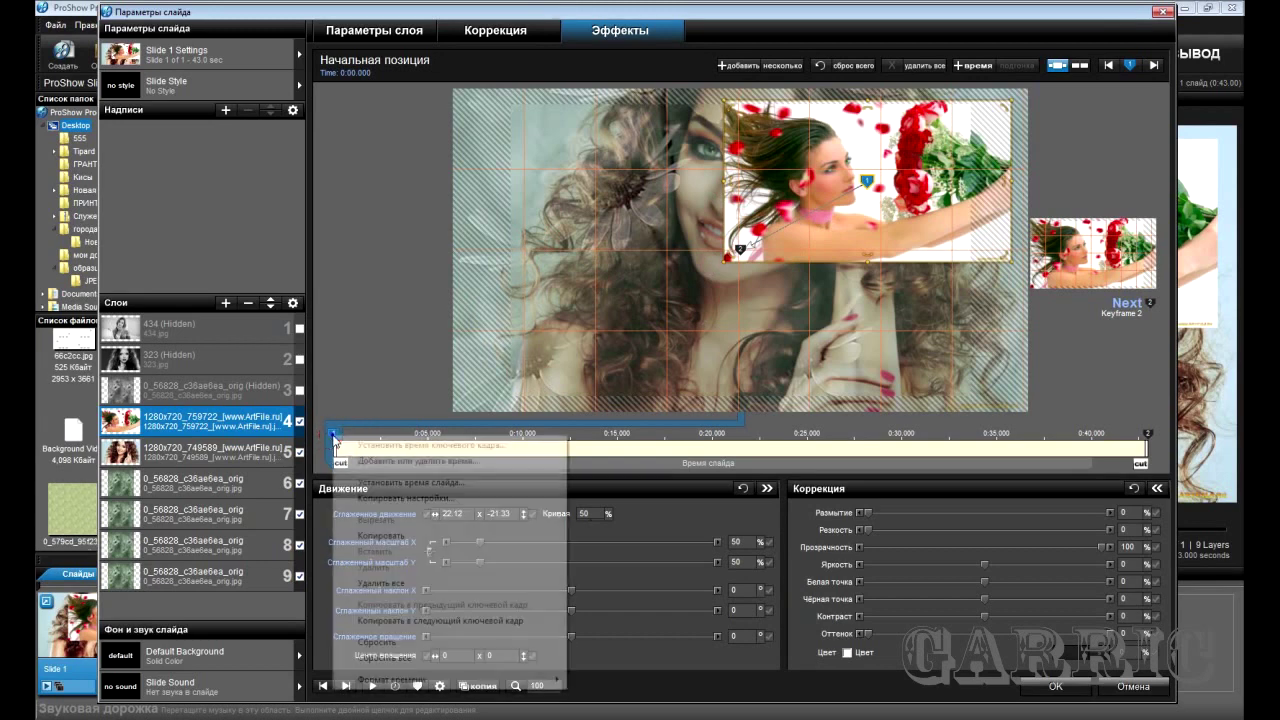
pyautogui.click(416, 621)
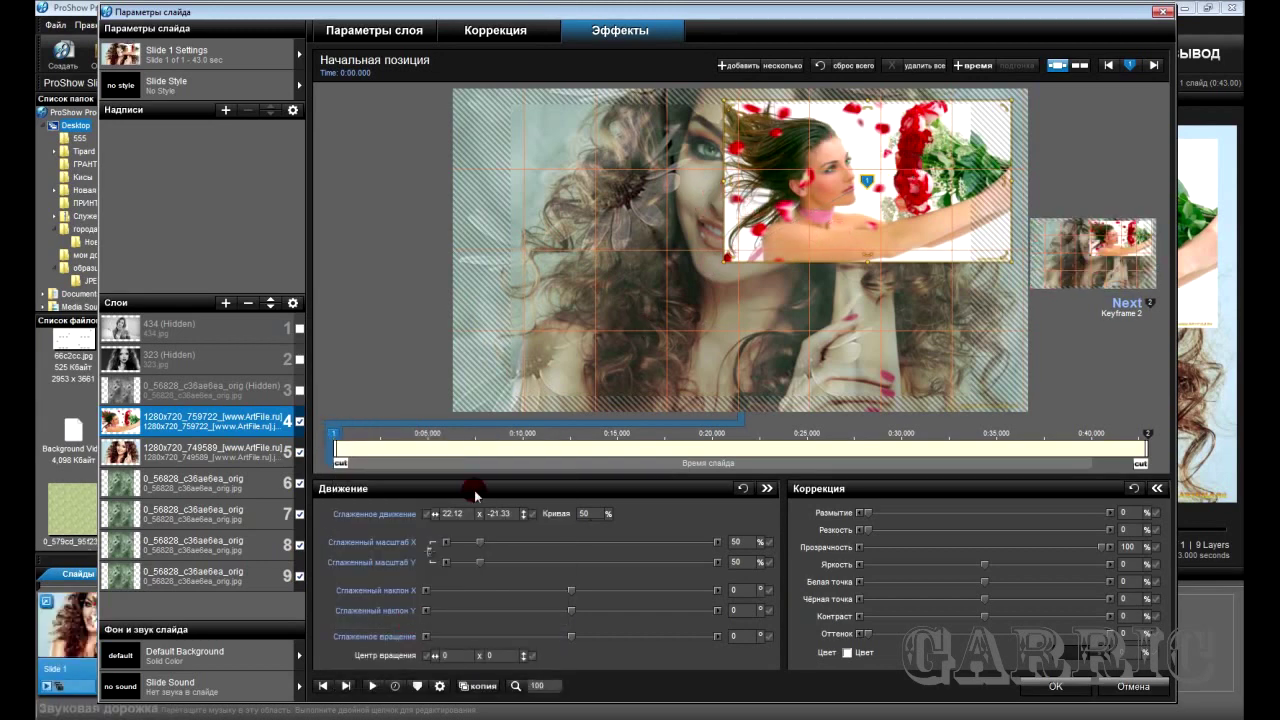
# Place layer 5, the curly-haired woman photo, at 74% scale around position -10.5 x 7 and copy its first keyframe to the next one.
pyautogui.click(246, 455)
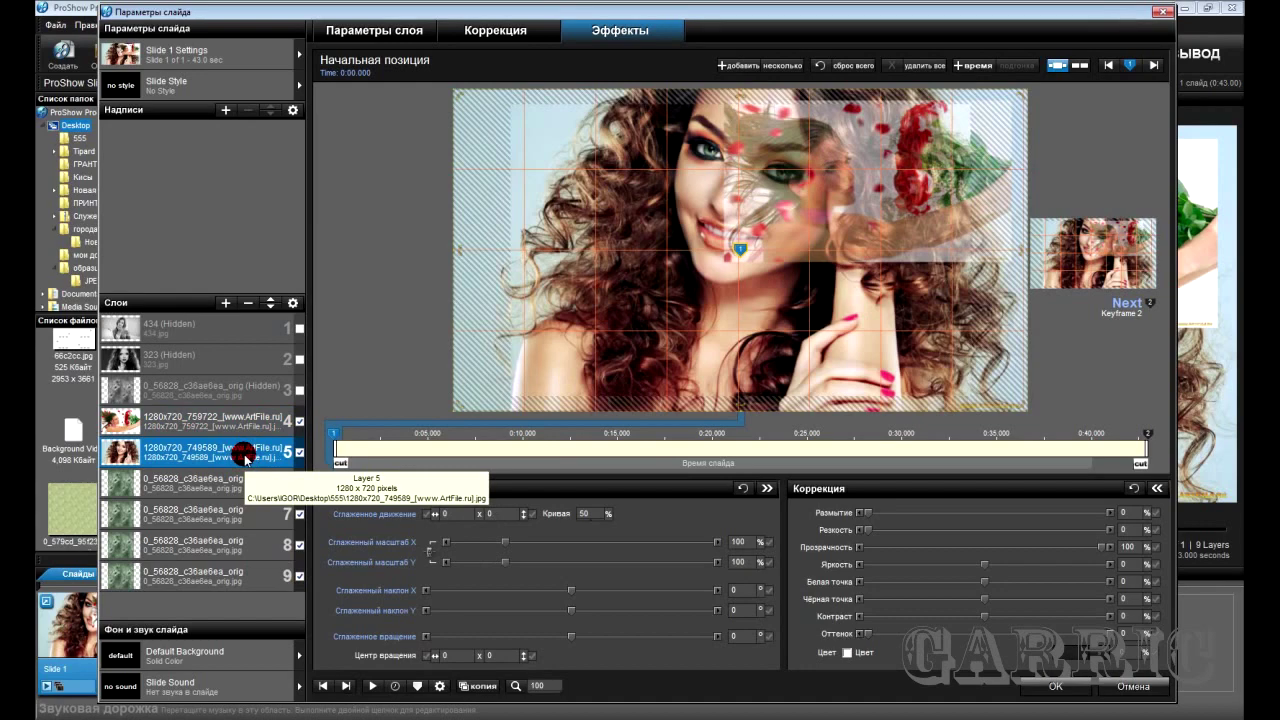
pyautogui.moveTo(505, 542); pyautogui.dragTo(496, 548)
pyautogui.moveTo(655, 319); pyautogui.dragTo(604, 333)
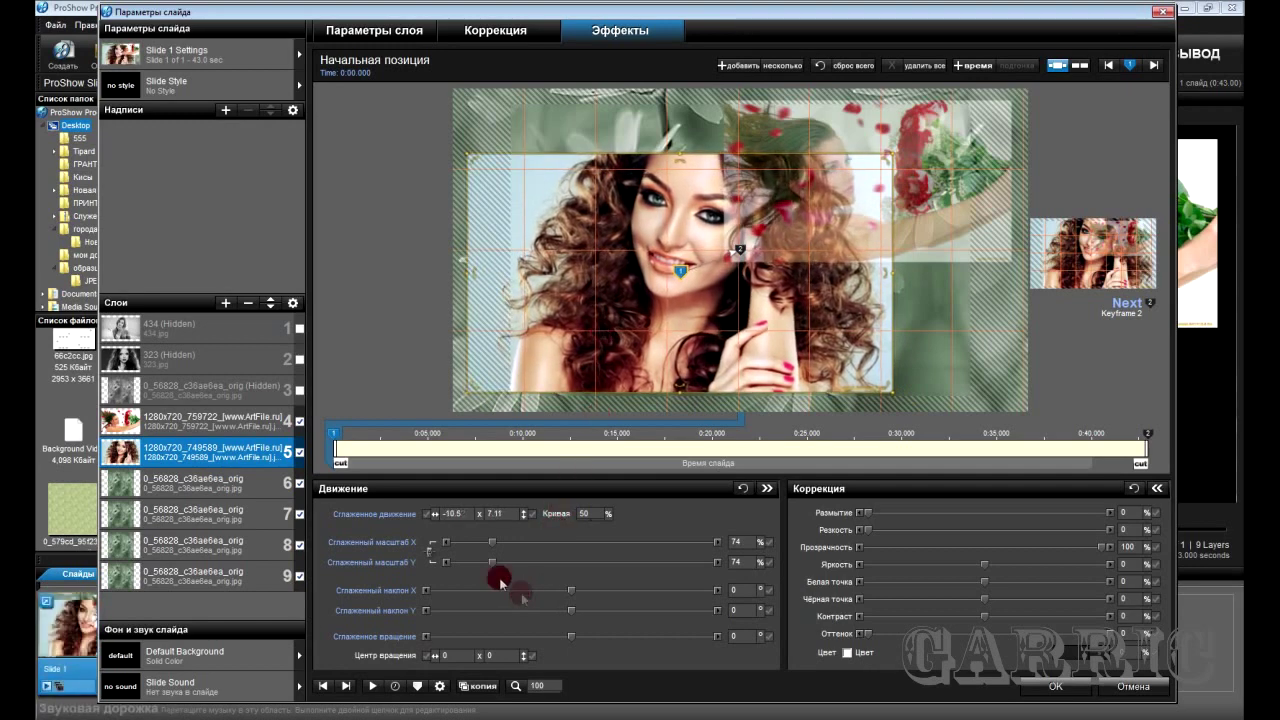
pyautogui.rightClick(334, 434)
pyautogui.click(433, 619)
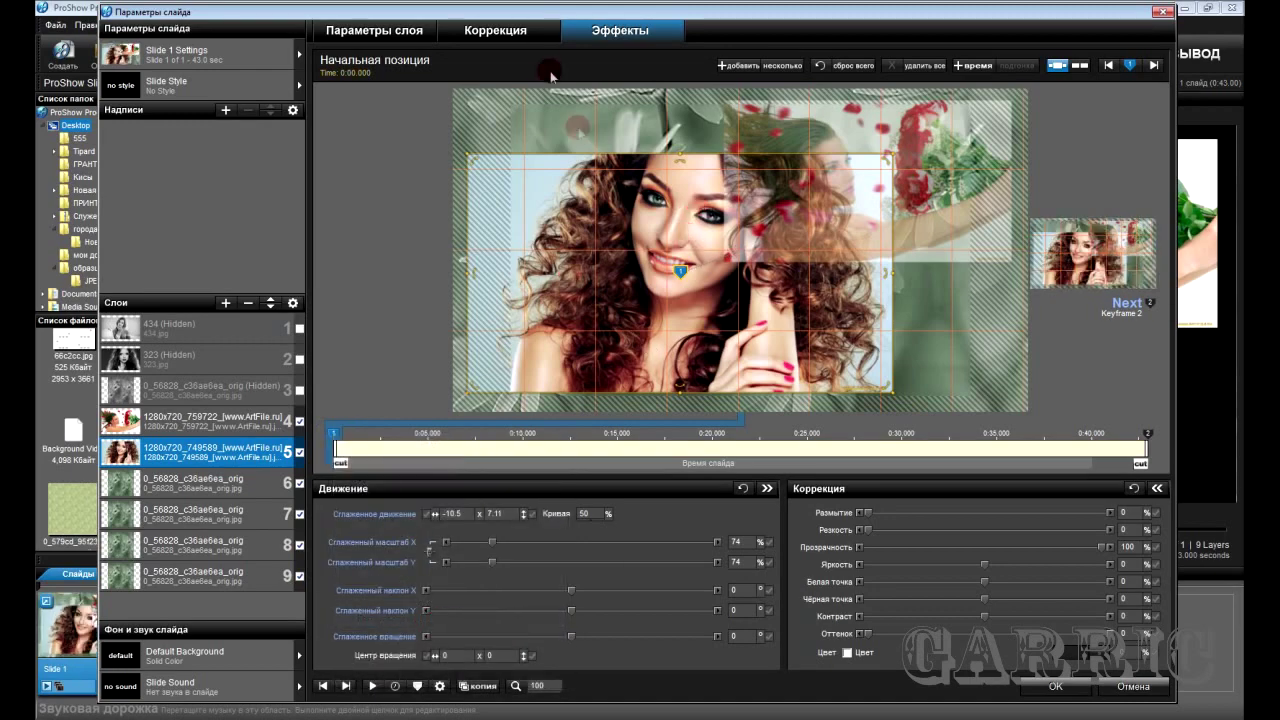
# Mirror the layer 5 photo horizontally, move it to about -11 x 10, and copy its first keyframe's settings to the next keyframe.
pyautogui.click(530, 32)
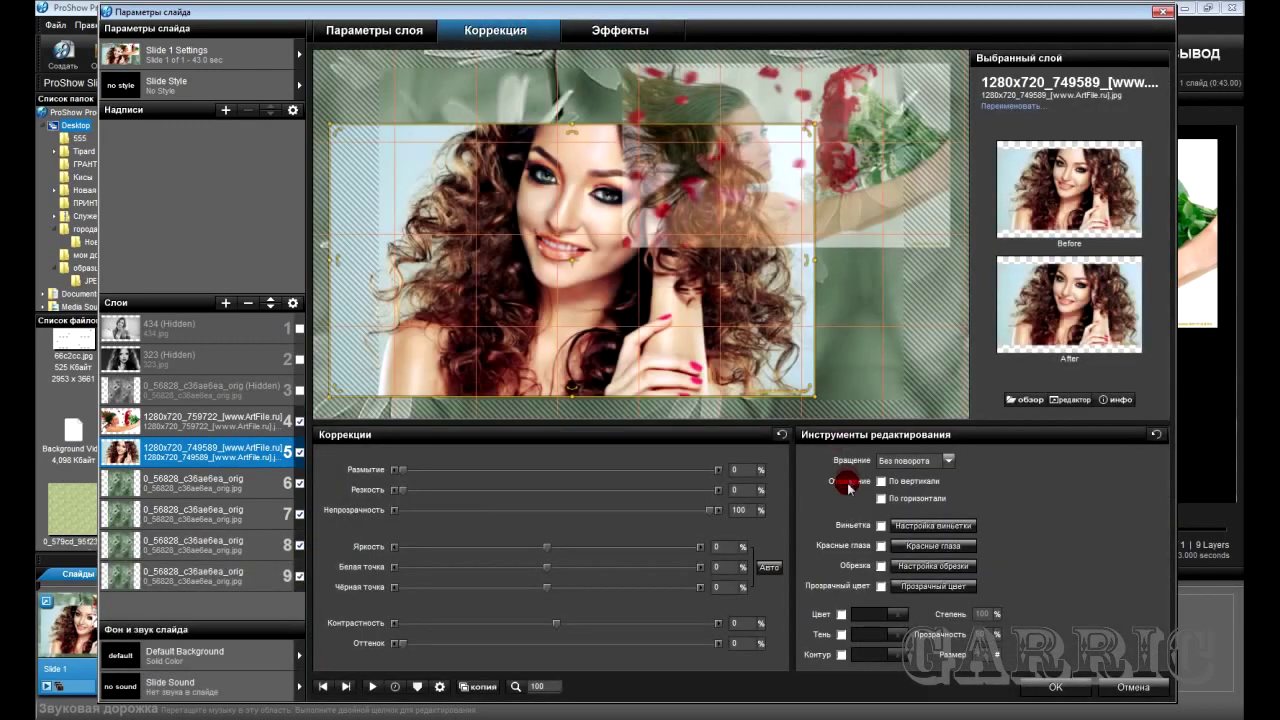
pyautogui.click(880, 498)
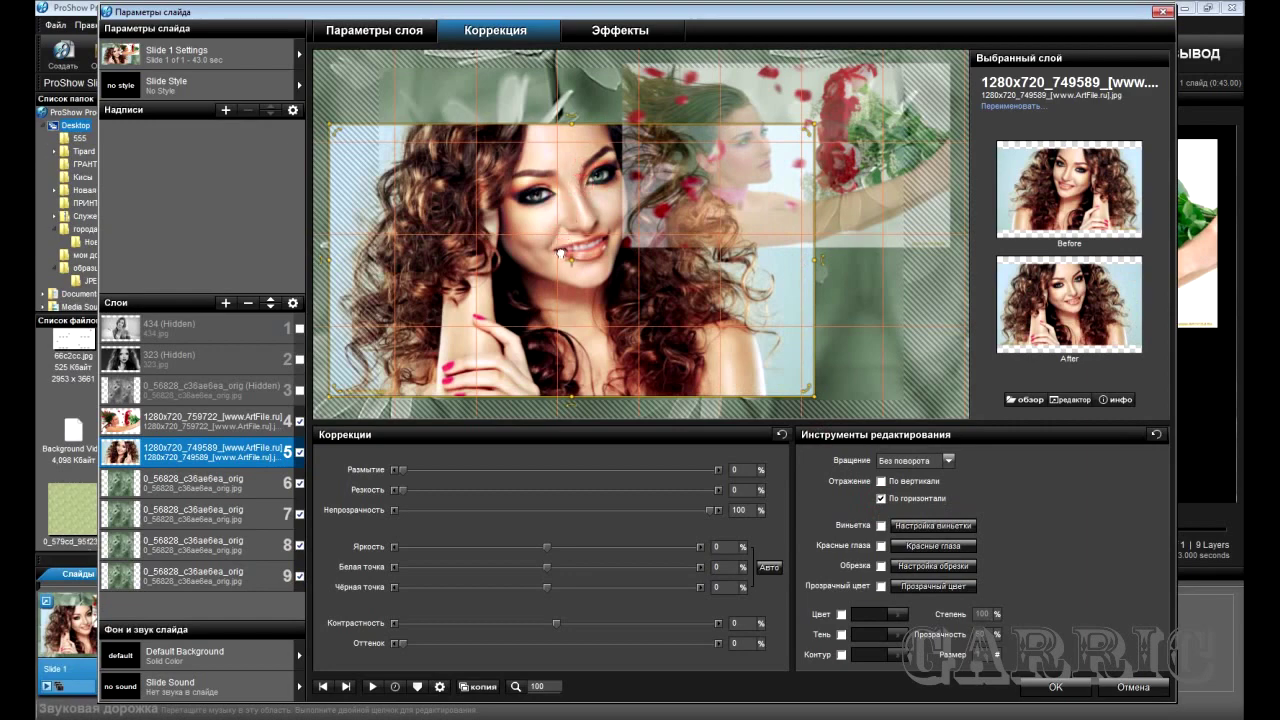
pyautogui.moveTo(563, 249); pyautogui.dragTo(500, 255)
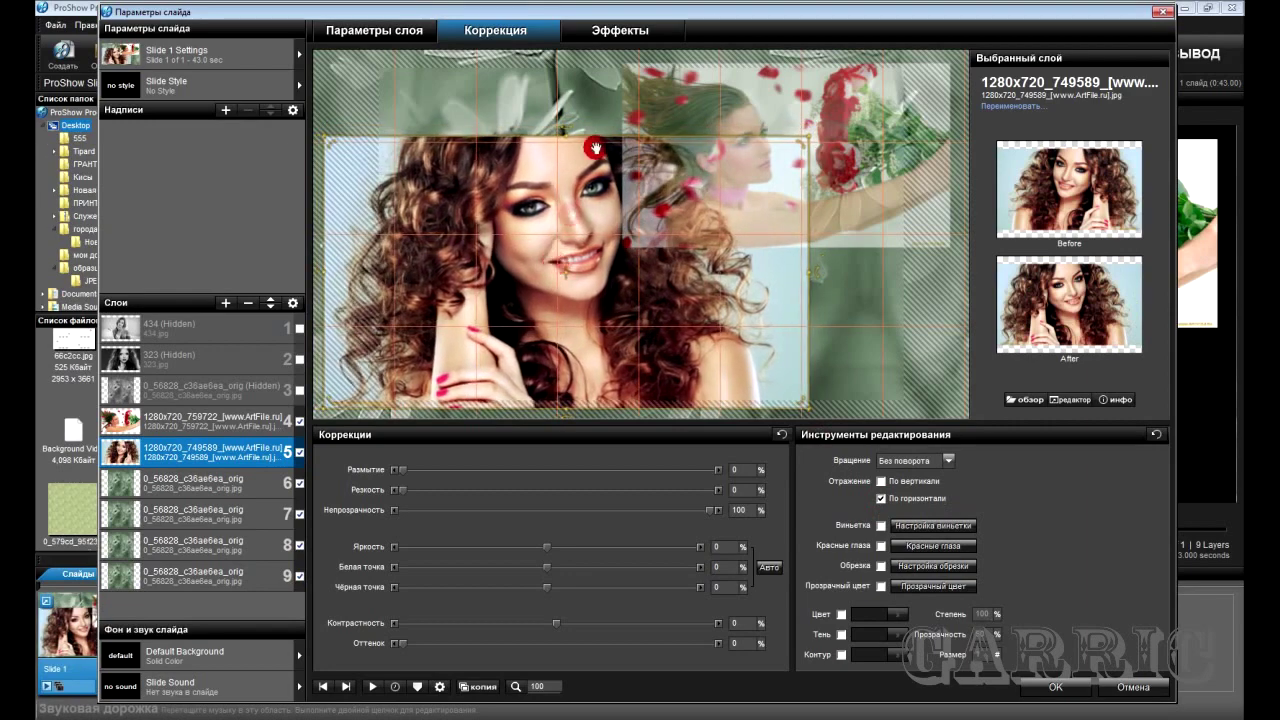
pyautogui.click(619, 31)
pyautogui.click(362, 434)
pyautogui.rightClick(336, 432)
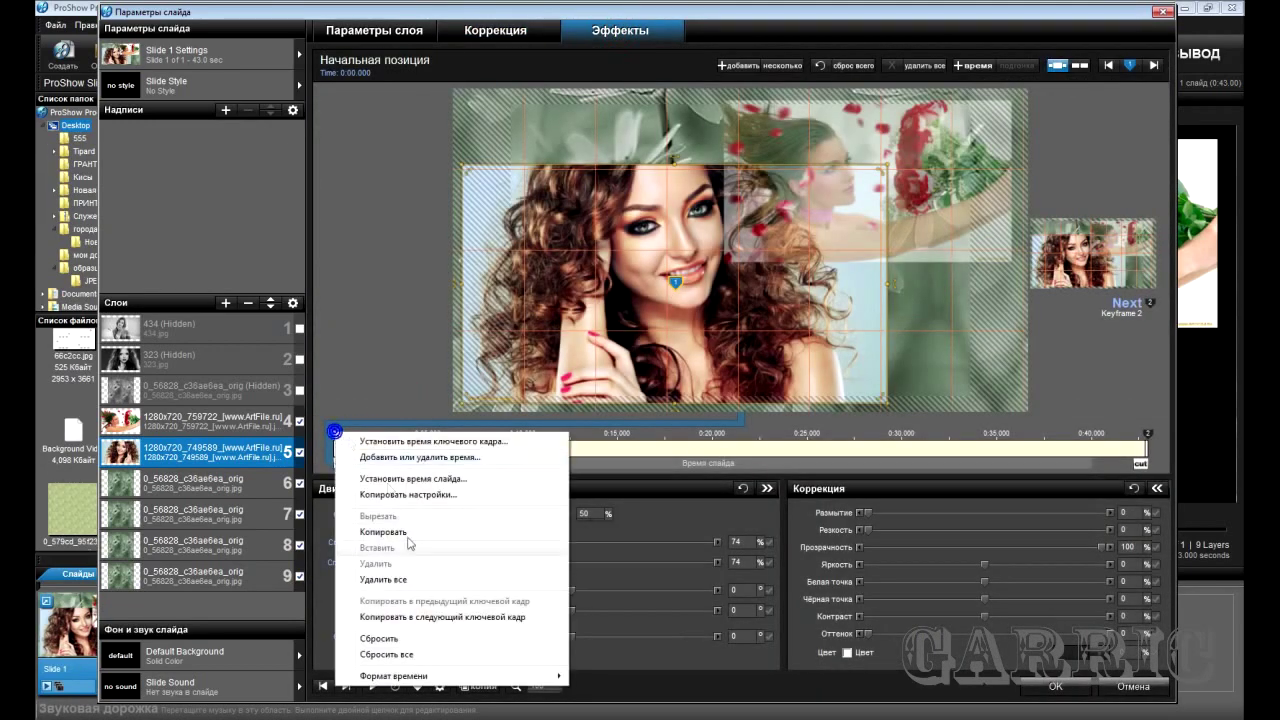
pyautogui.click(437, 617)
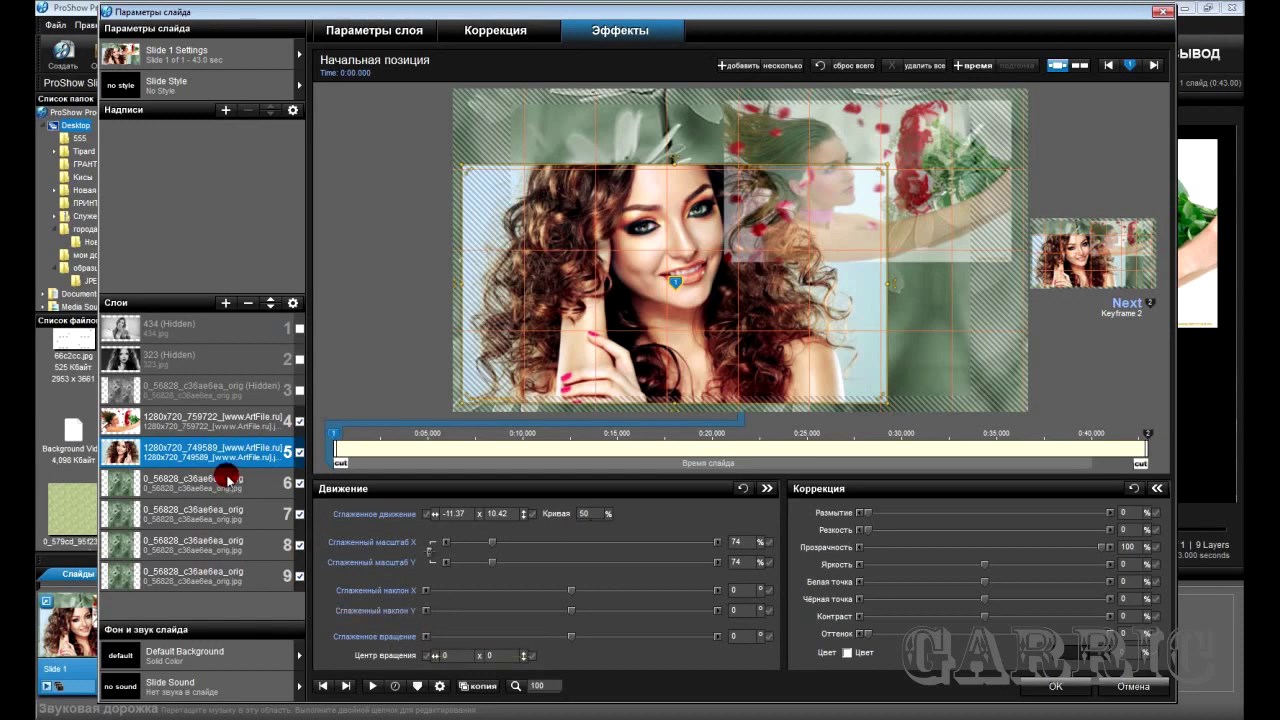
# Add a horizontal position modifier to layer 4, the rose bouquet photo, based on Pan X from layer 6.
pyautogui.click(226, 482)
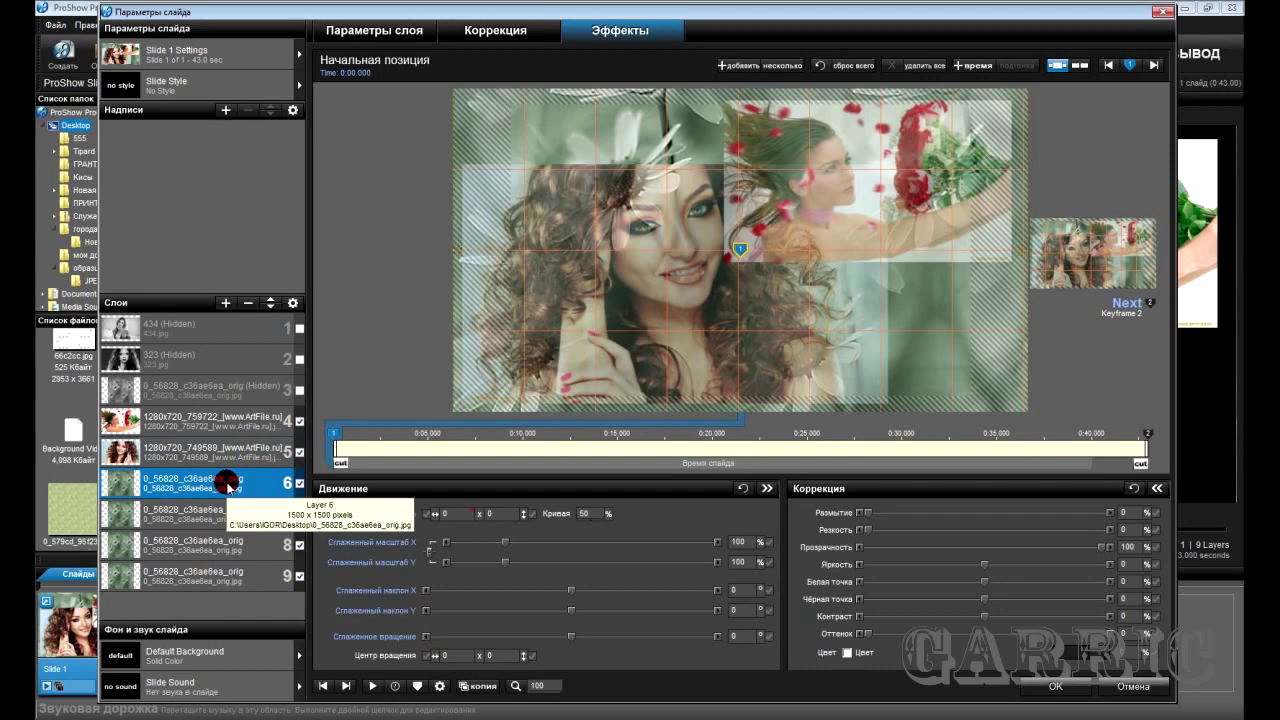
pyautogui.click(236, 422)
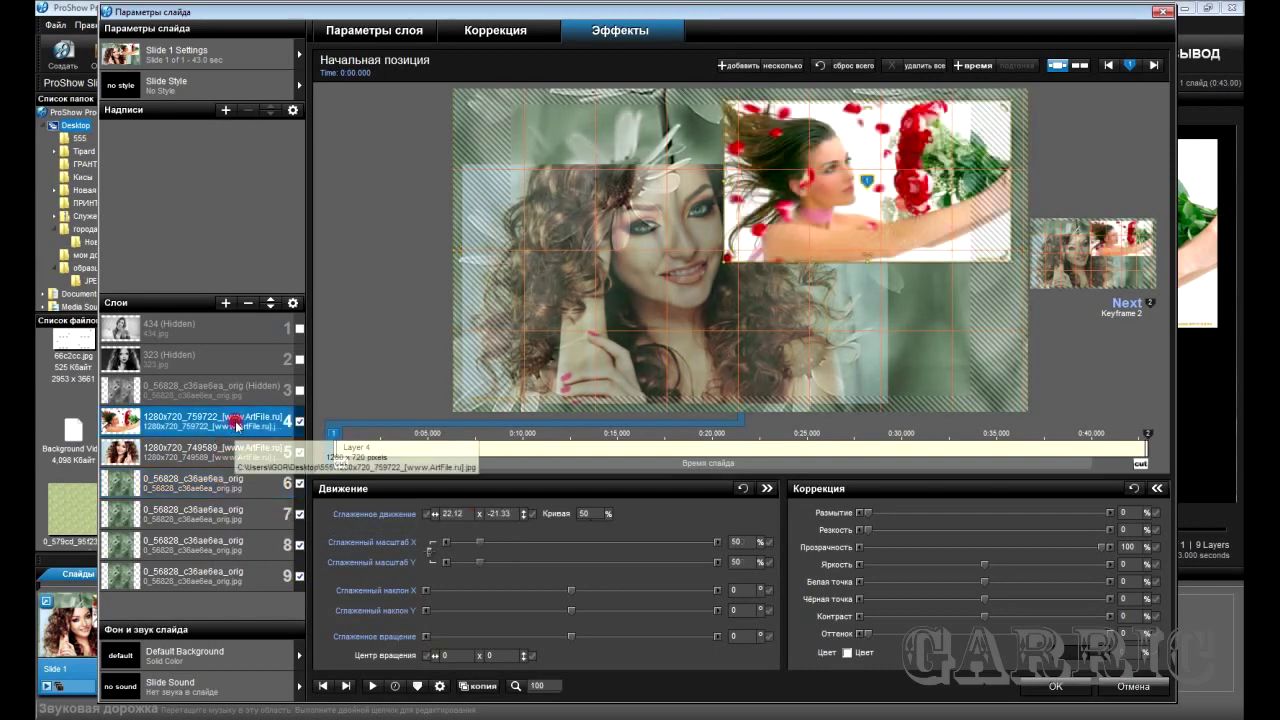
pyautogui.rightClick(463, 517)
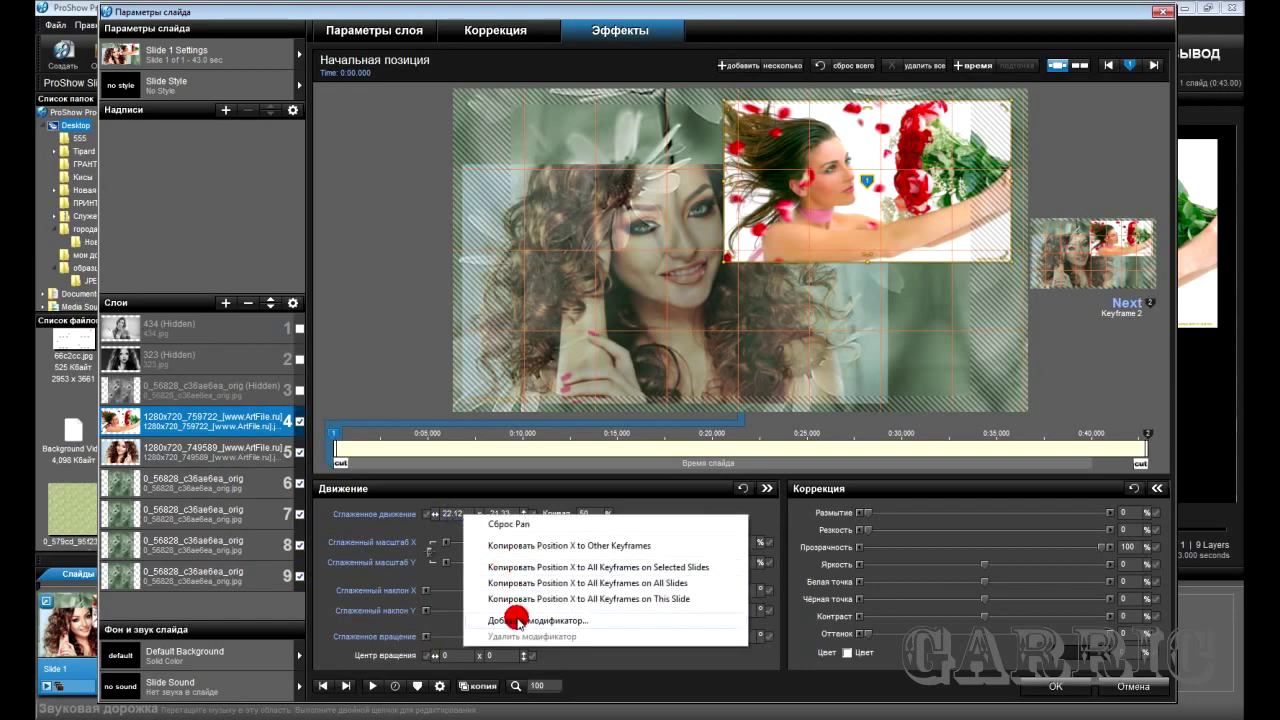
pyautogui.click(518, 621)
pyautogui.click(317, 426)
pyautogui.click(576, 451)
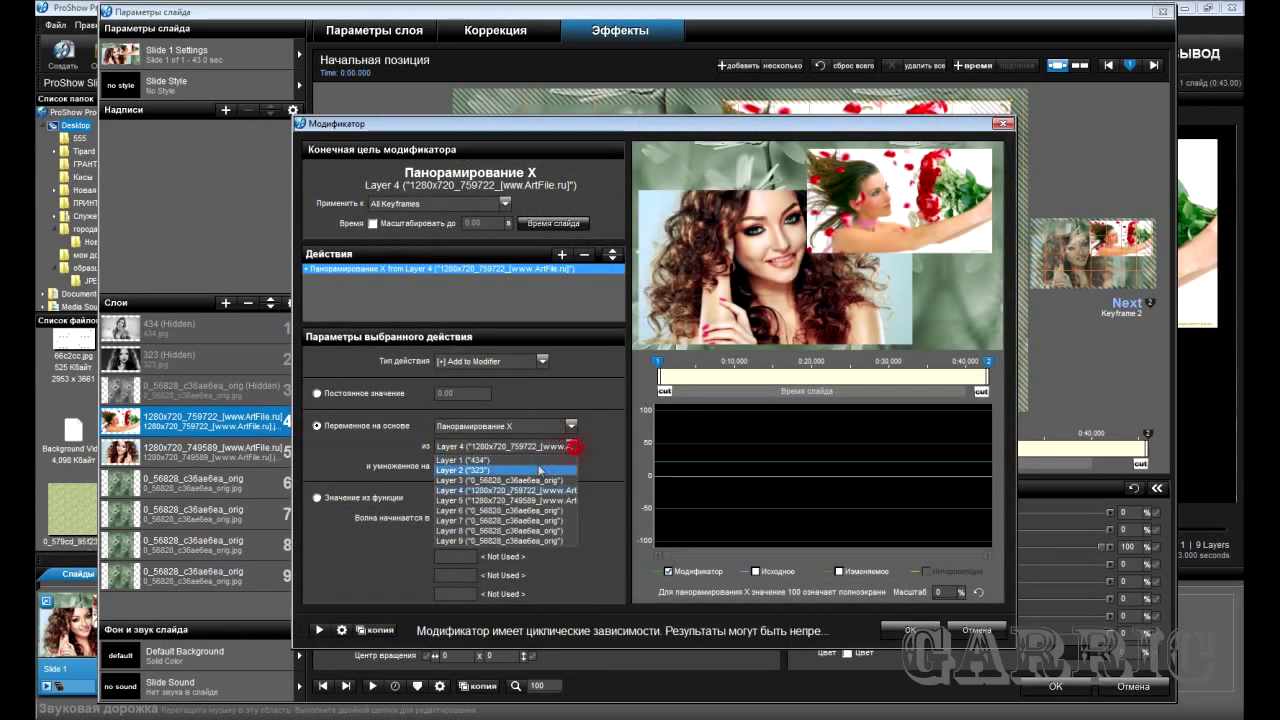
pyautogui.click(489, 514)
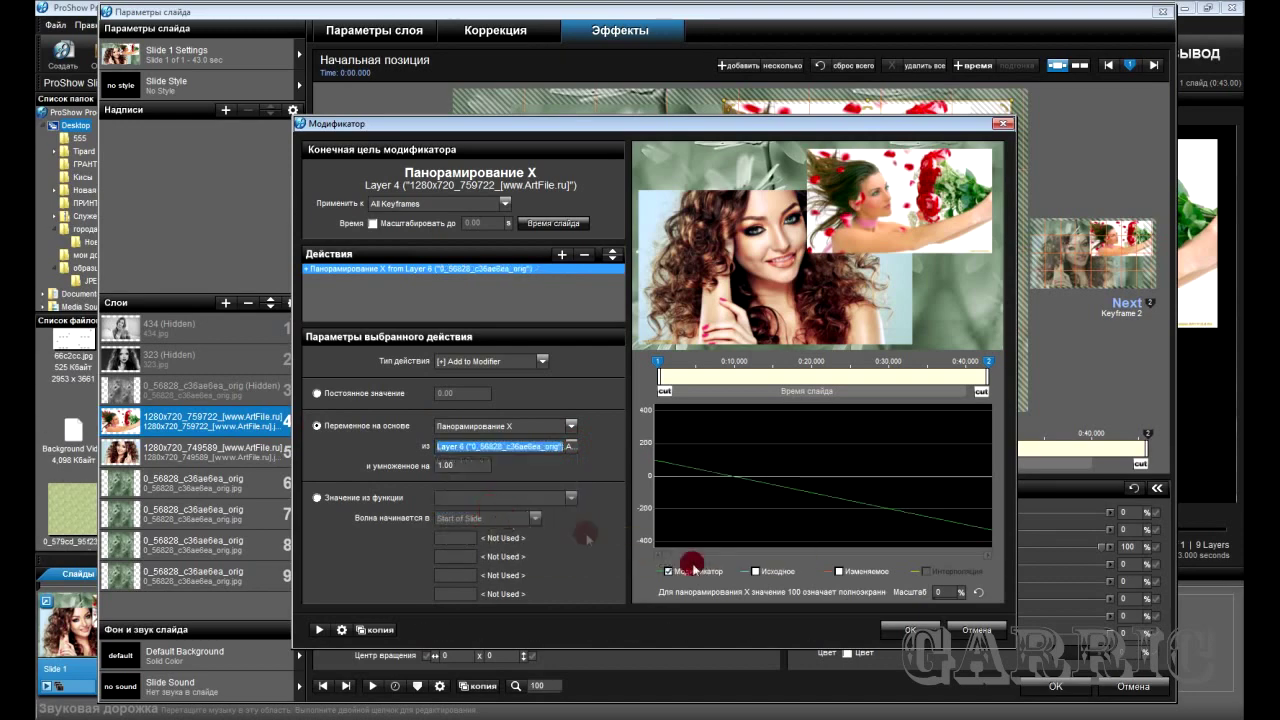
pyautogui.click(893, 635)
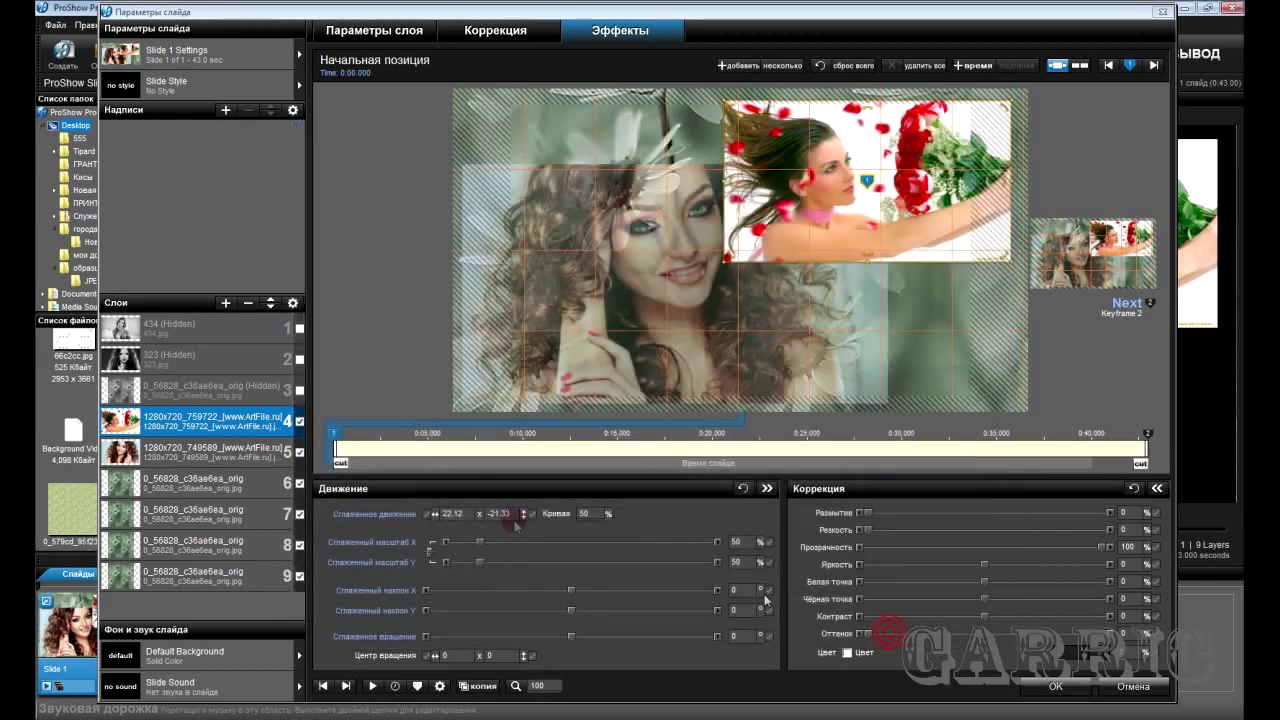
# Add a horizontal position modifier to layer 5, the curly-haired woman photo, based on Pan X from layer 6.
pyautogui.click(233, 454)
pyautogui.click(446, 515)
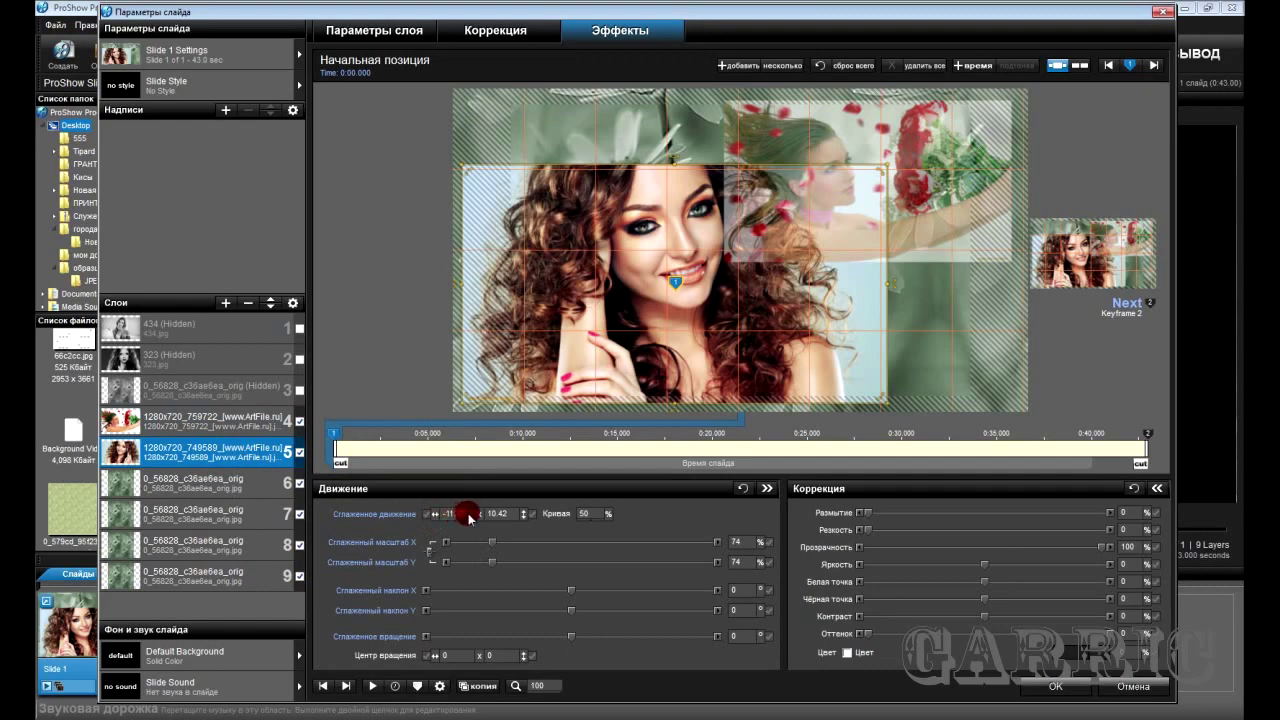
pyautogui.rightClick(470, 518)
pyautogui.click(528, 614)
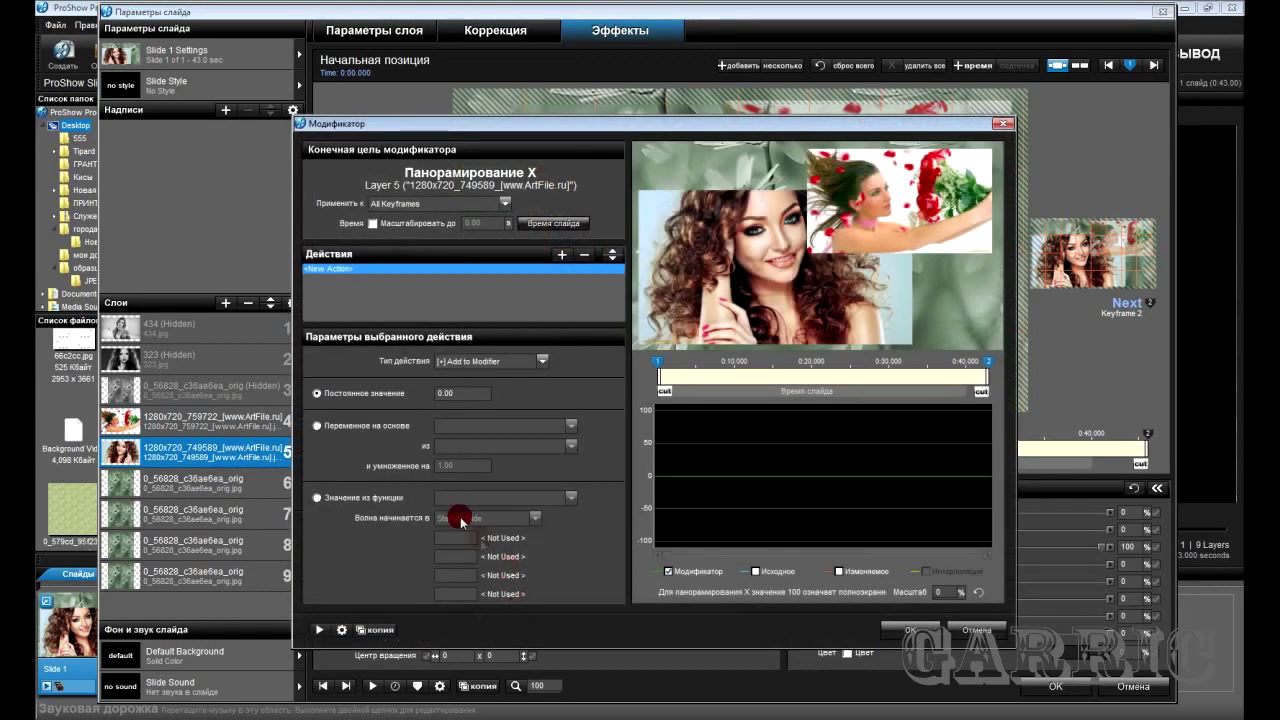
pyautogui.click(316, 427)
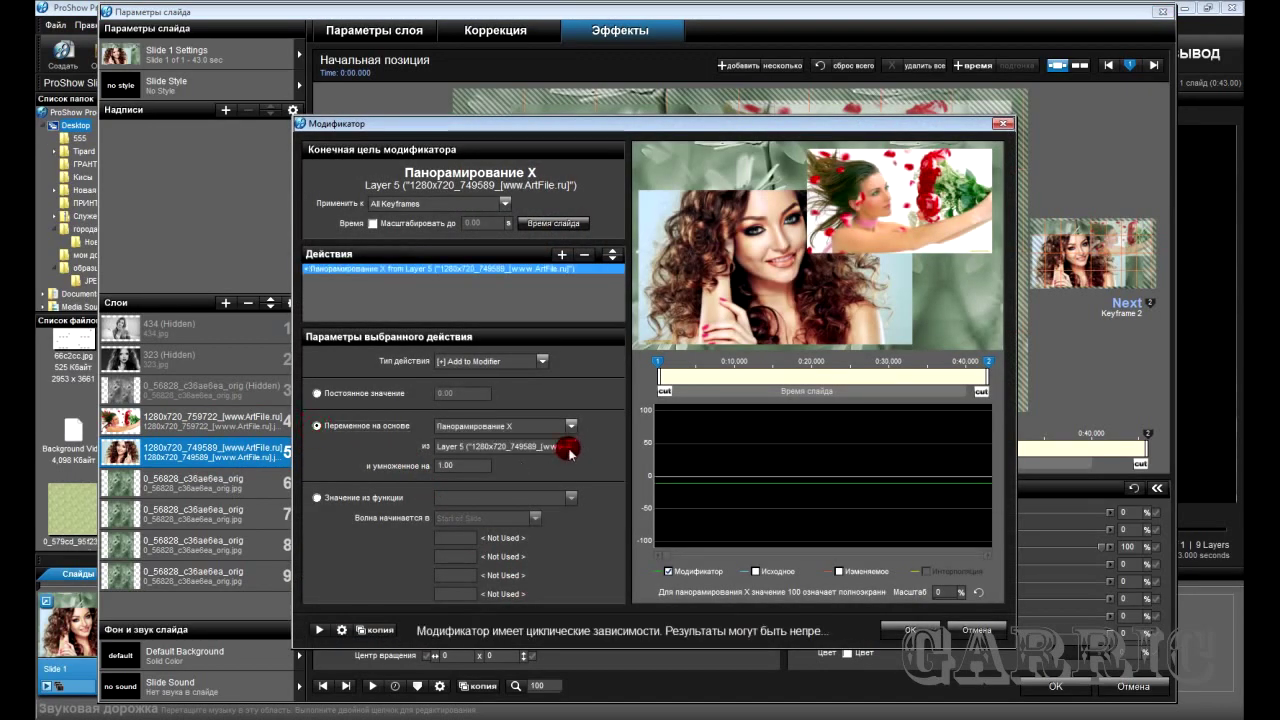
pyautogui.click(568, 450)
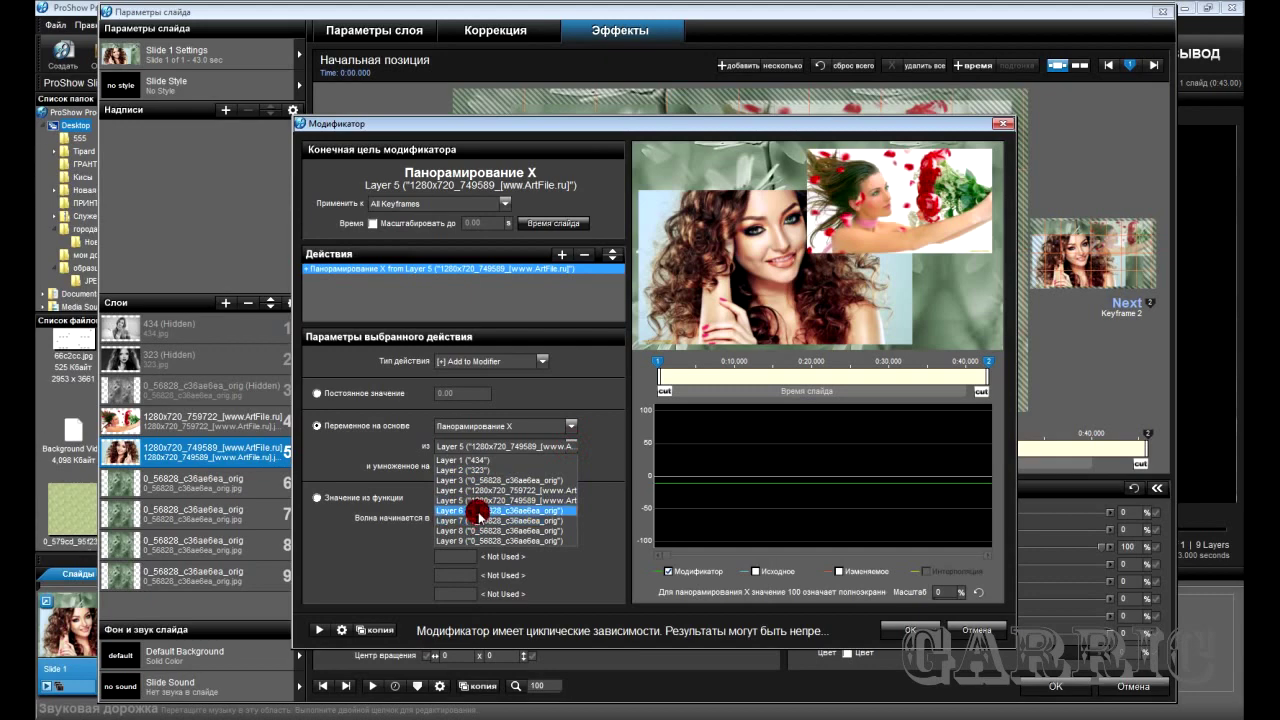
pyautogui.click(479, 512)
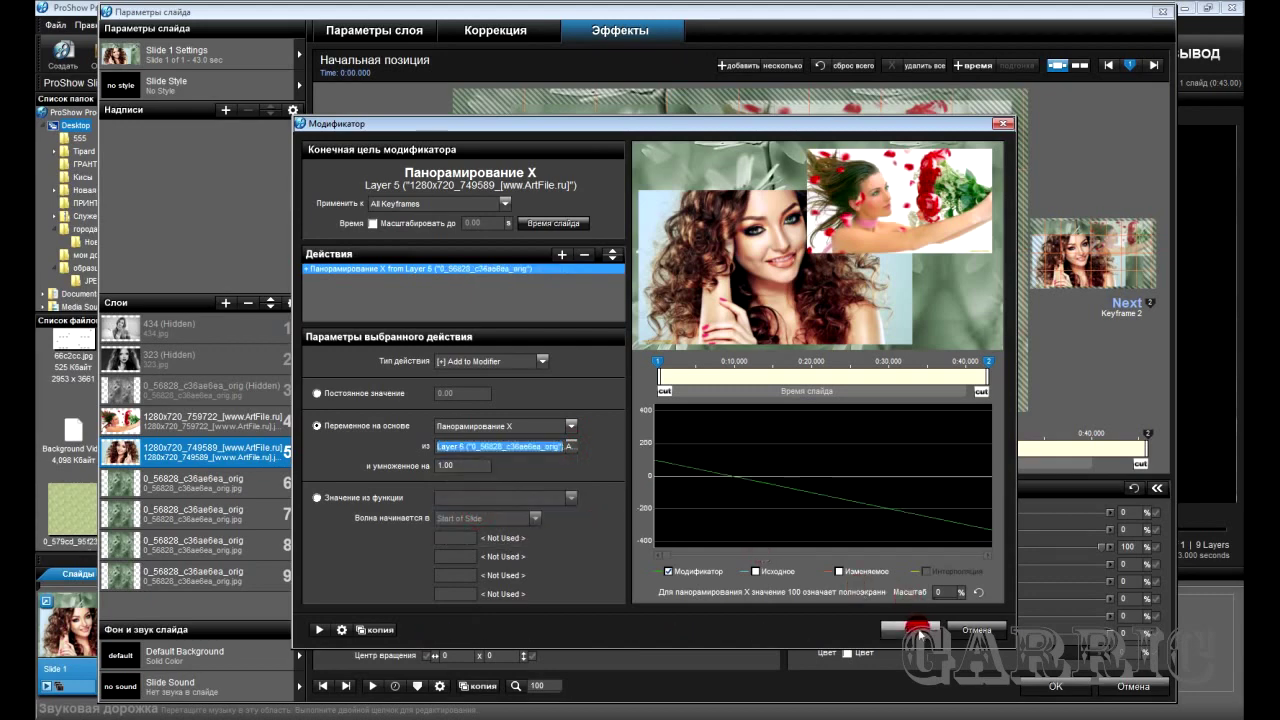
pyautogui.click(918, 632)
pyautogui.click(369, 685)
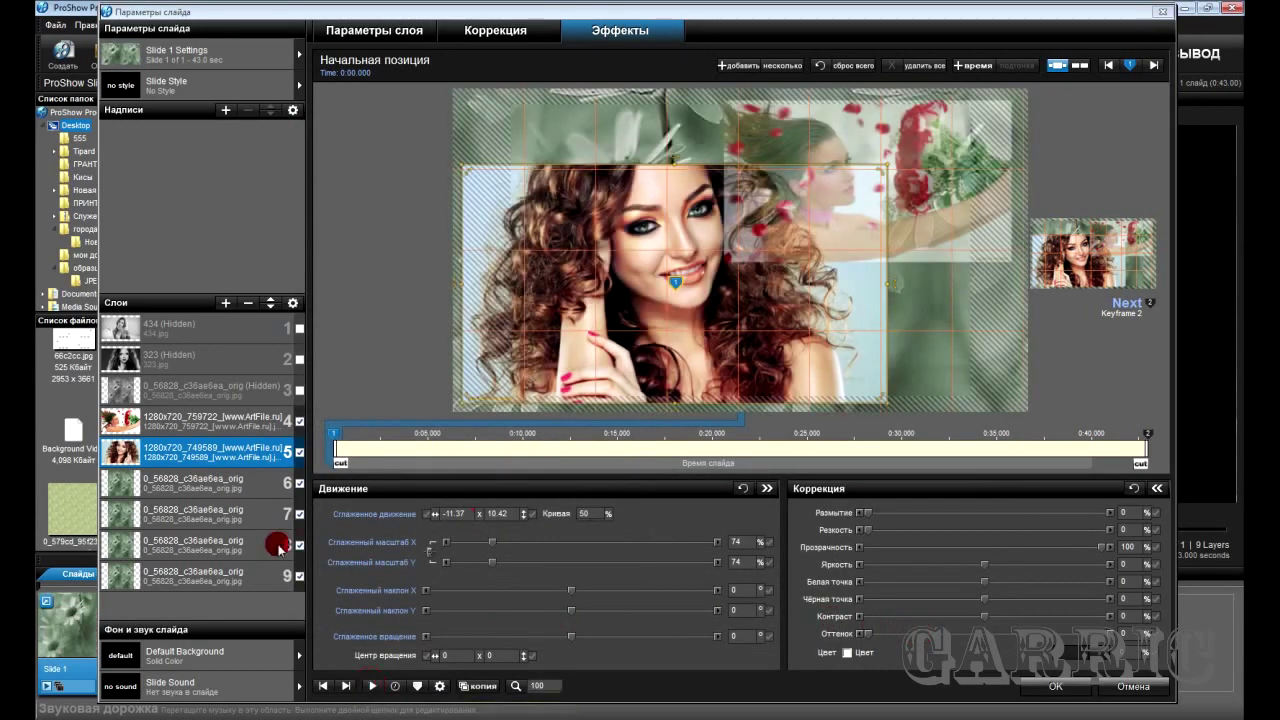
# Make layers 1, 2 and 3 visible again and preview the slide's scrolling.
pyautogui.click(299, 329)
pyautogui.click(299, 359)
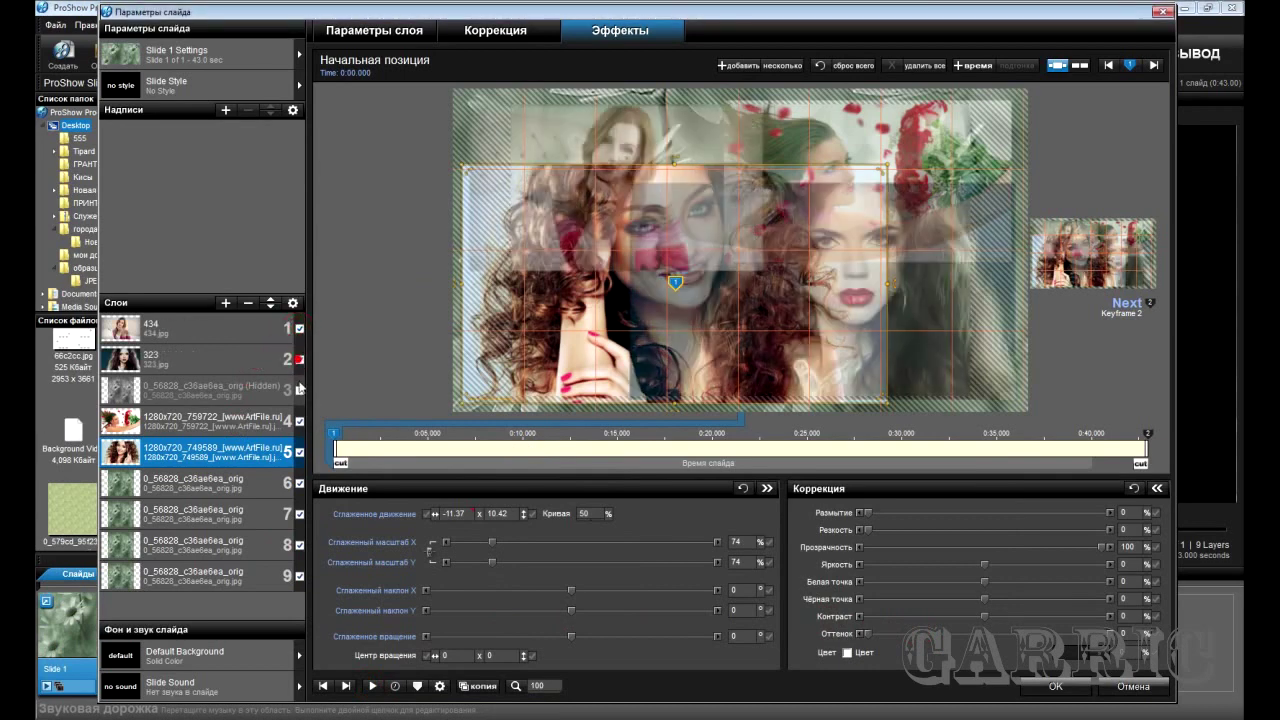
pyautogui.click(299, 390)
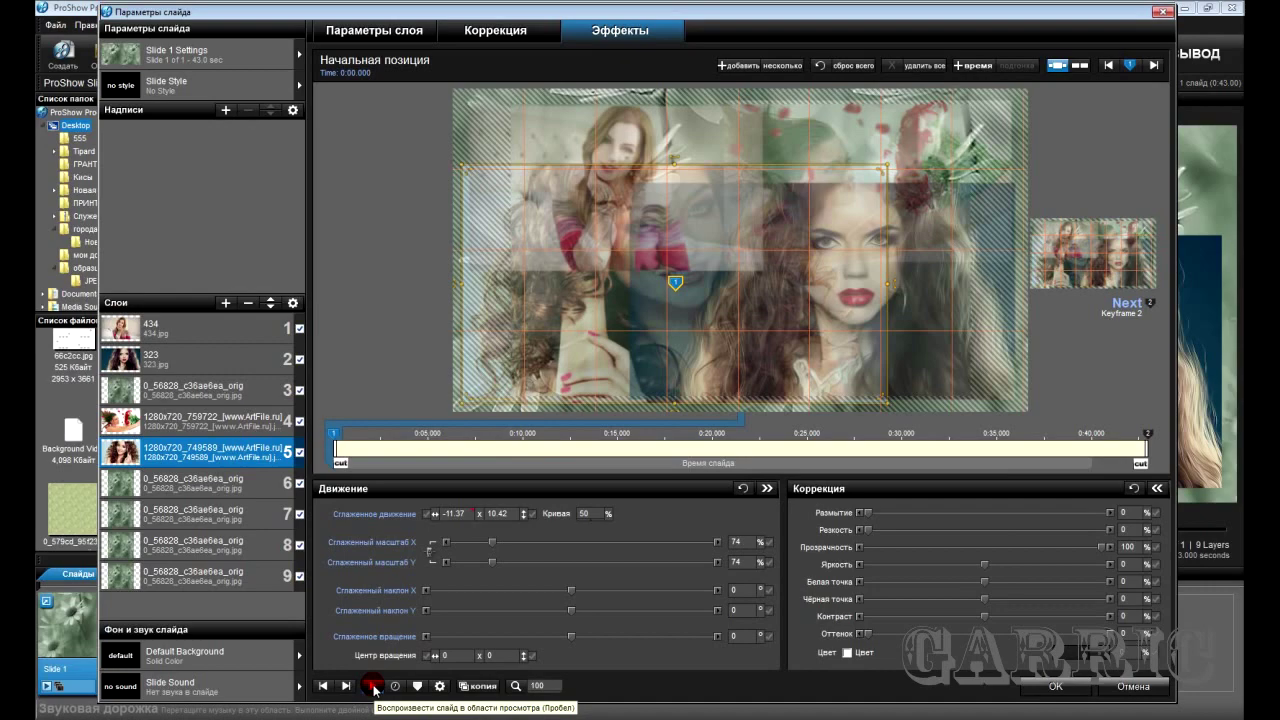
pyautogui.click(373, 686)
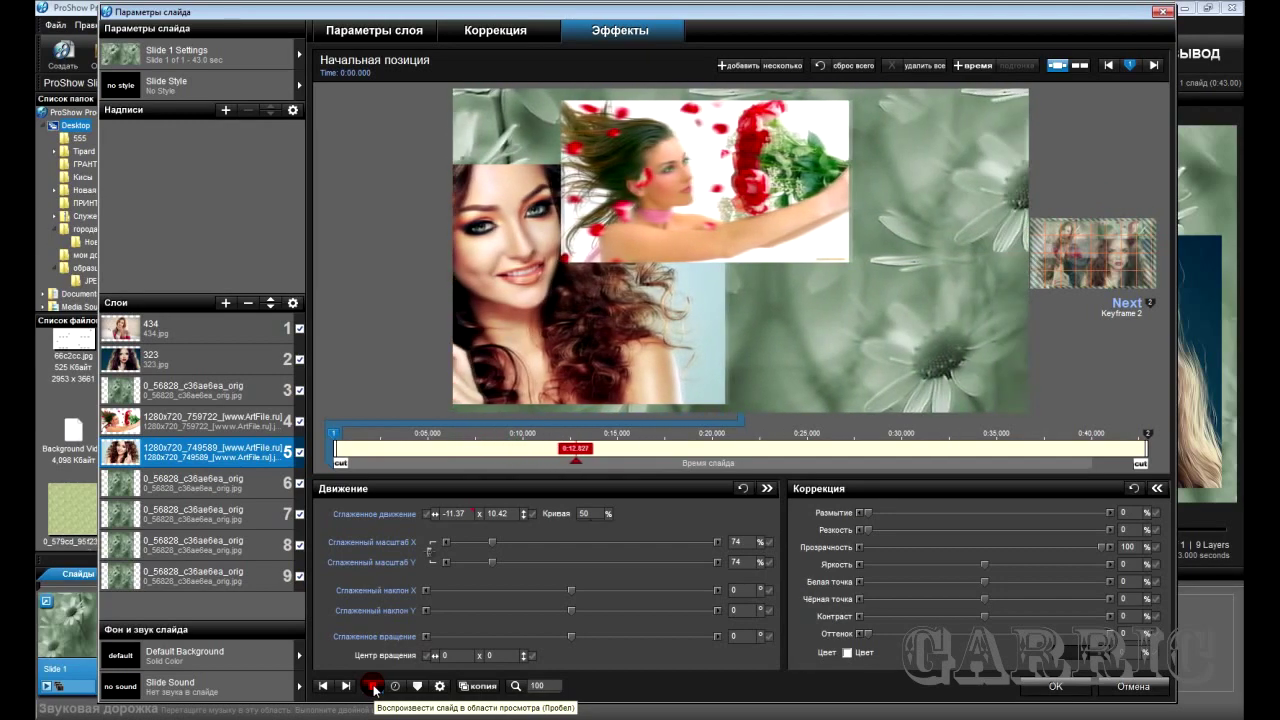
pyautogui.click(372, 686)
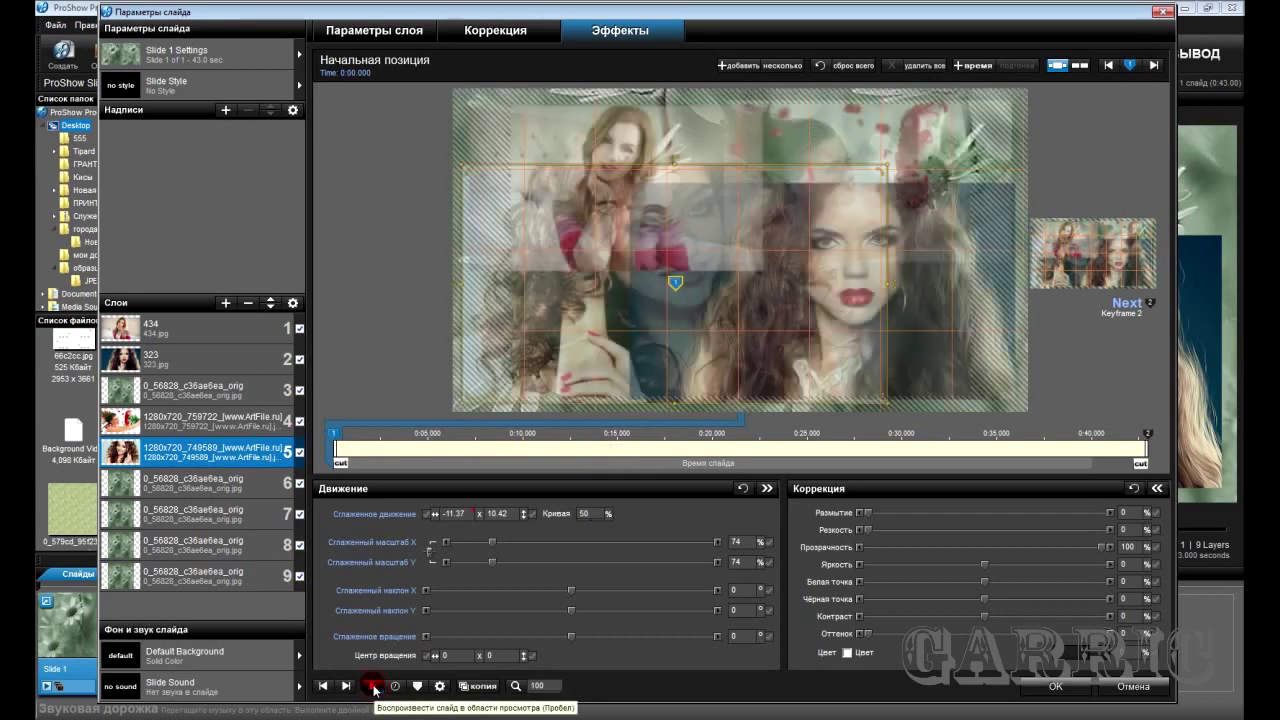
# Hide layers 1 to 6 so that only the flower background layers 7, 8 and 9 are shown.
pyautogui.click(299, 453)
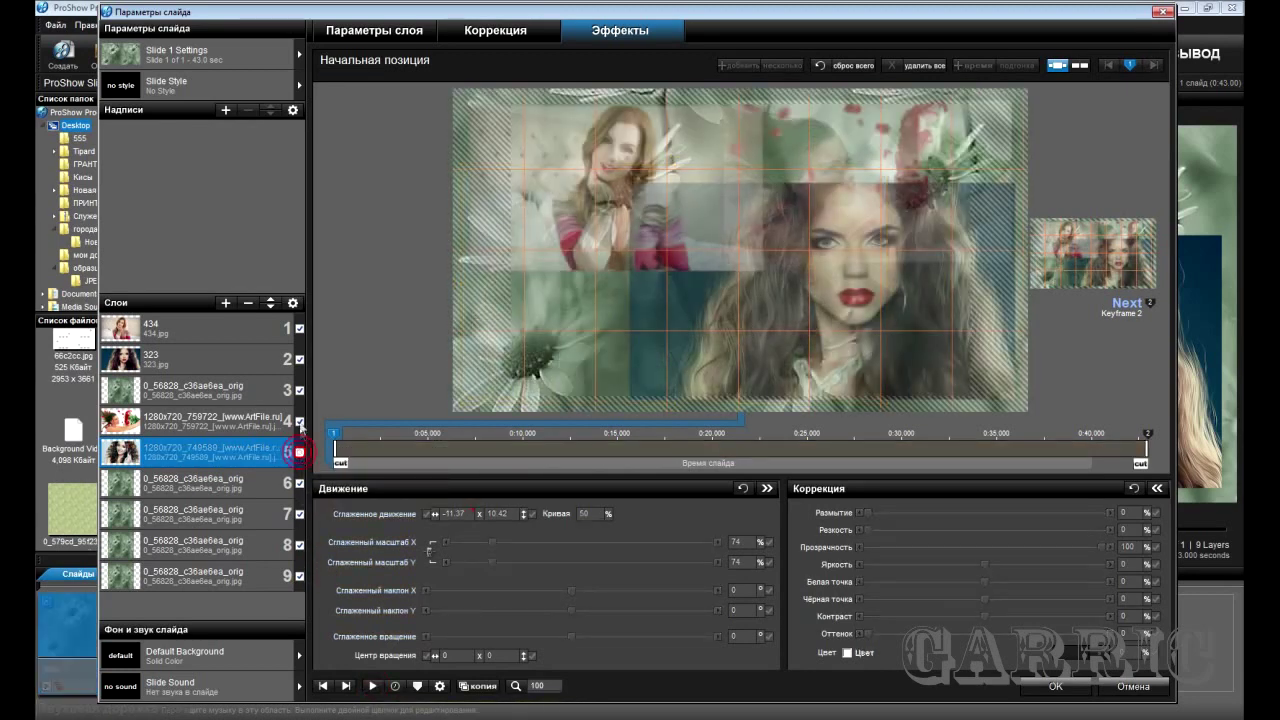
pyautogui.click(300, 485)
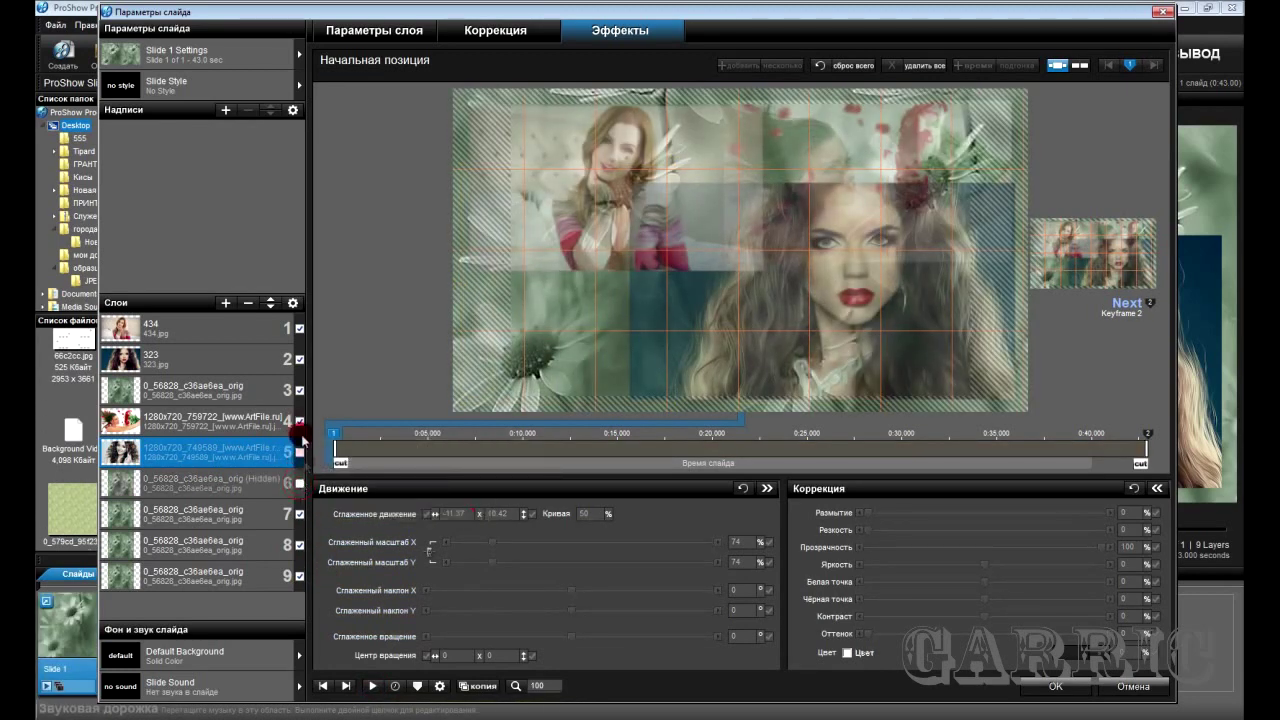
pyautogui.click(299, 423)
pyautogui.click(299, 390)
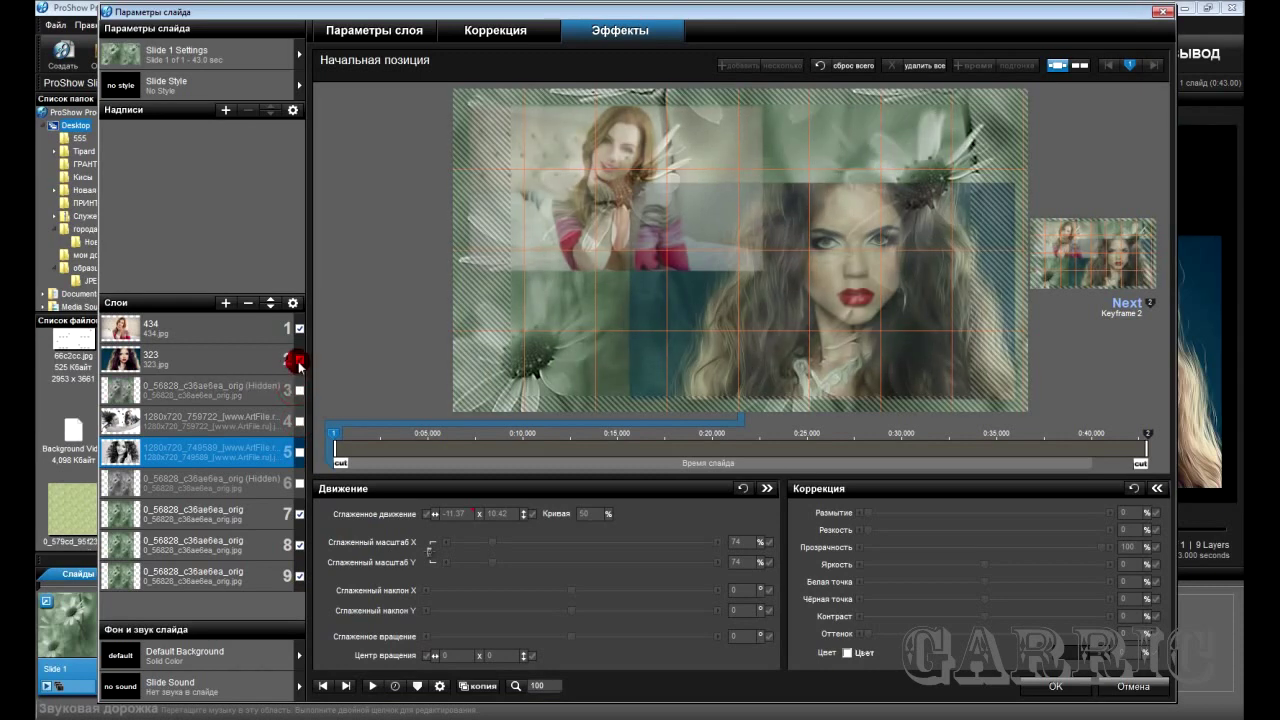
pyautogui.click(300, 359)
pyautogui.click(299, 328)
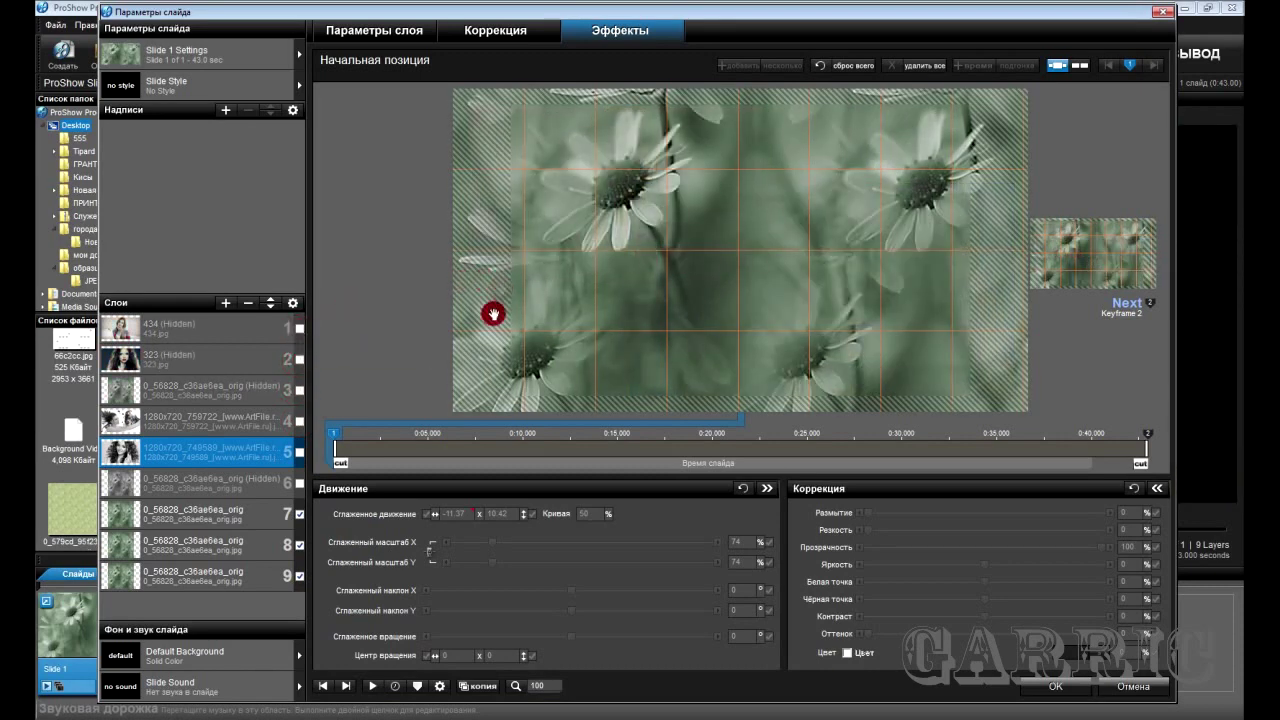
pyautogui.click(232, 518)
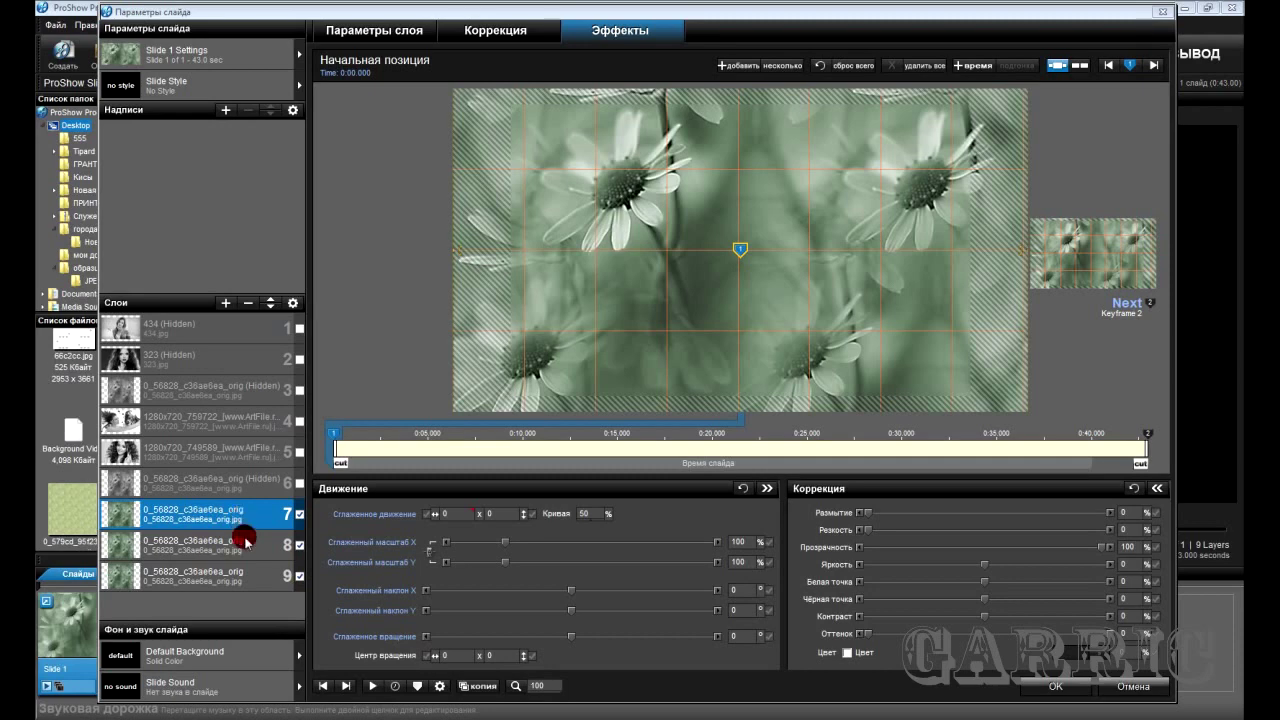
pyautogui.moveTo(243, 540); pyautogui.dragTo(278, 622)
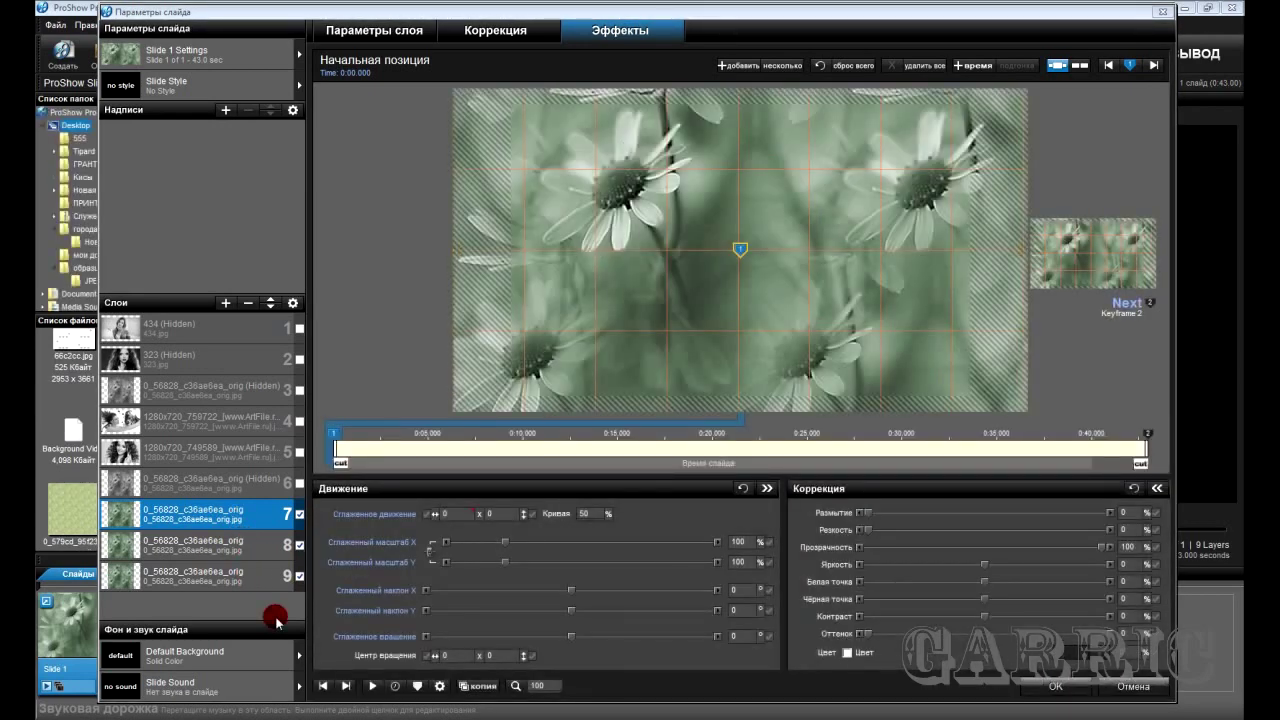
pyautogui.rightClick(258, 520)
pyautogui.moveTo(320, 260)
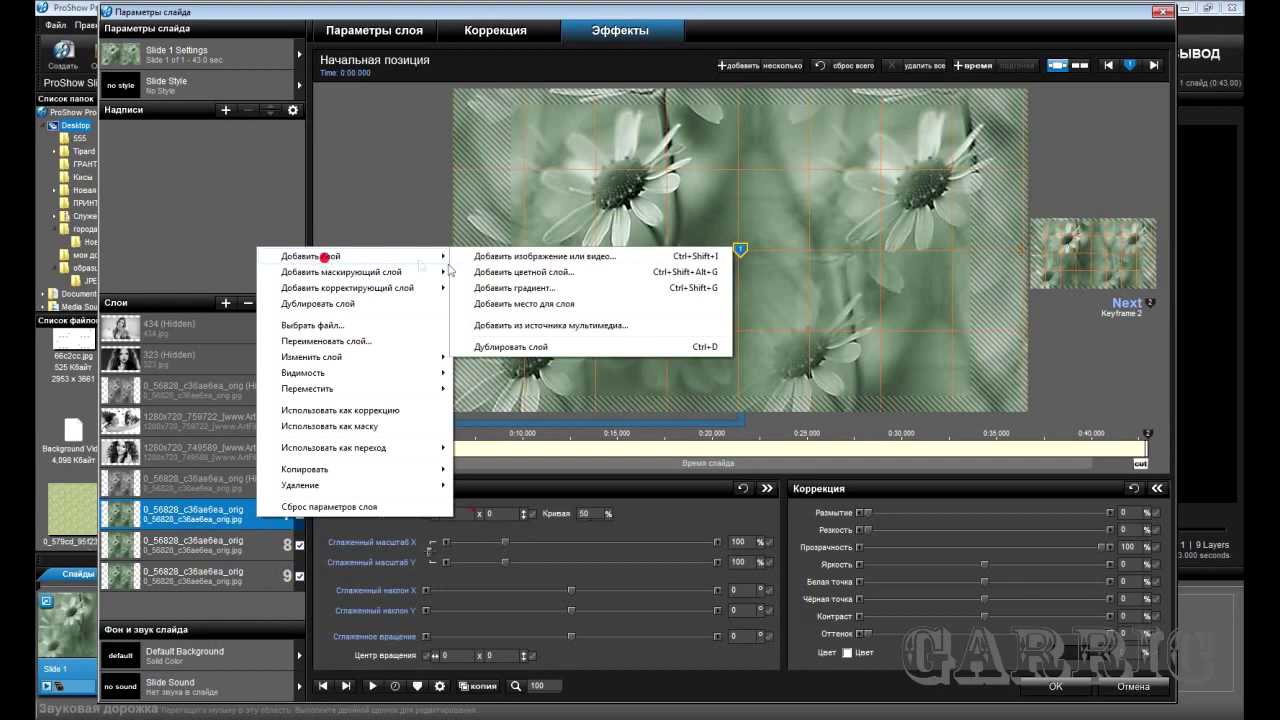
pyautogui.click(485, 256)
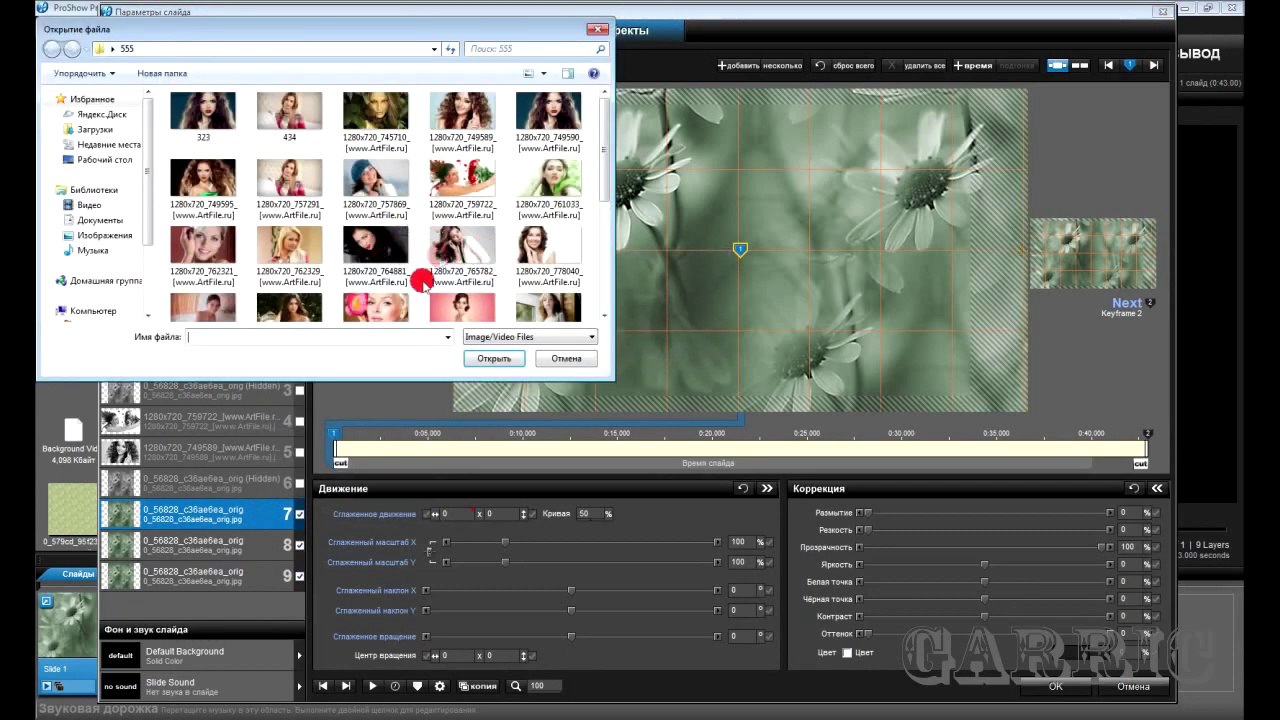
pyautogui.click(283, 255)
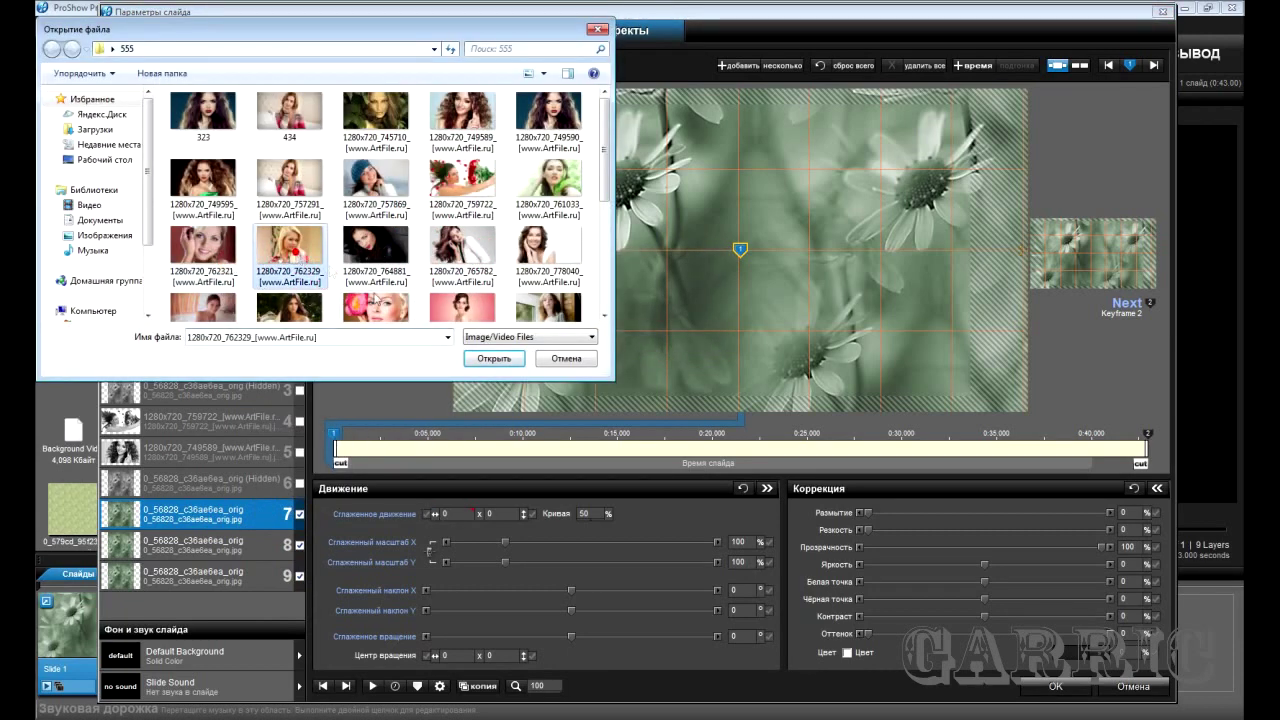
pyautogui.click(488, 358)
pyautogui.rightClick(246, 512)
pyautogui.click(316, 251)
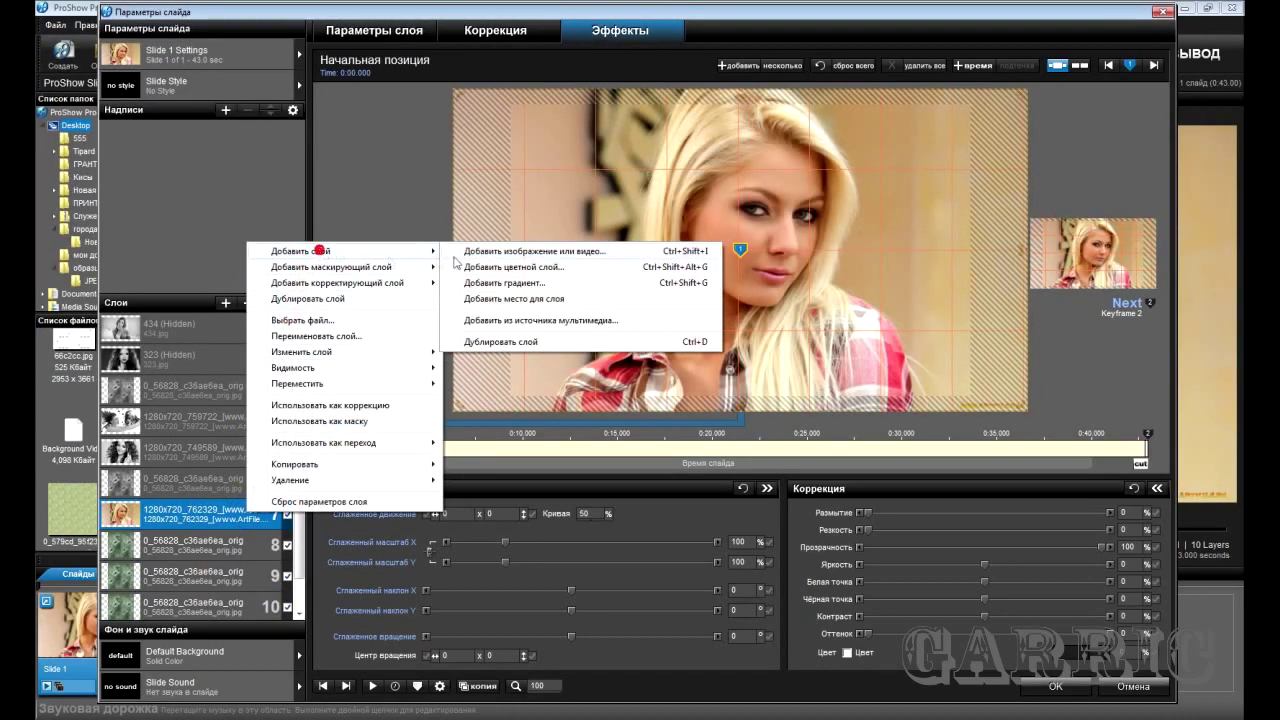
pyautogui.click(484, 254)
pyautogui.click(548, 186)
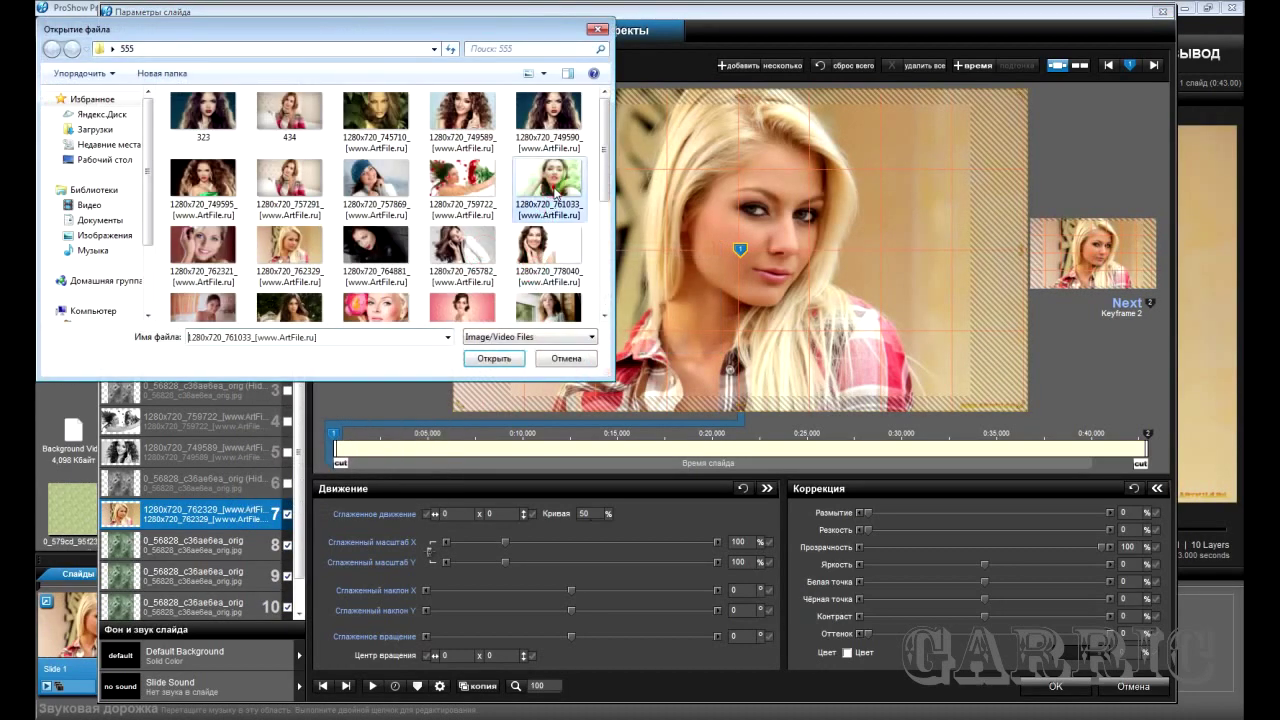
pyautogui.click(492, 358)
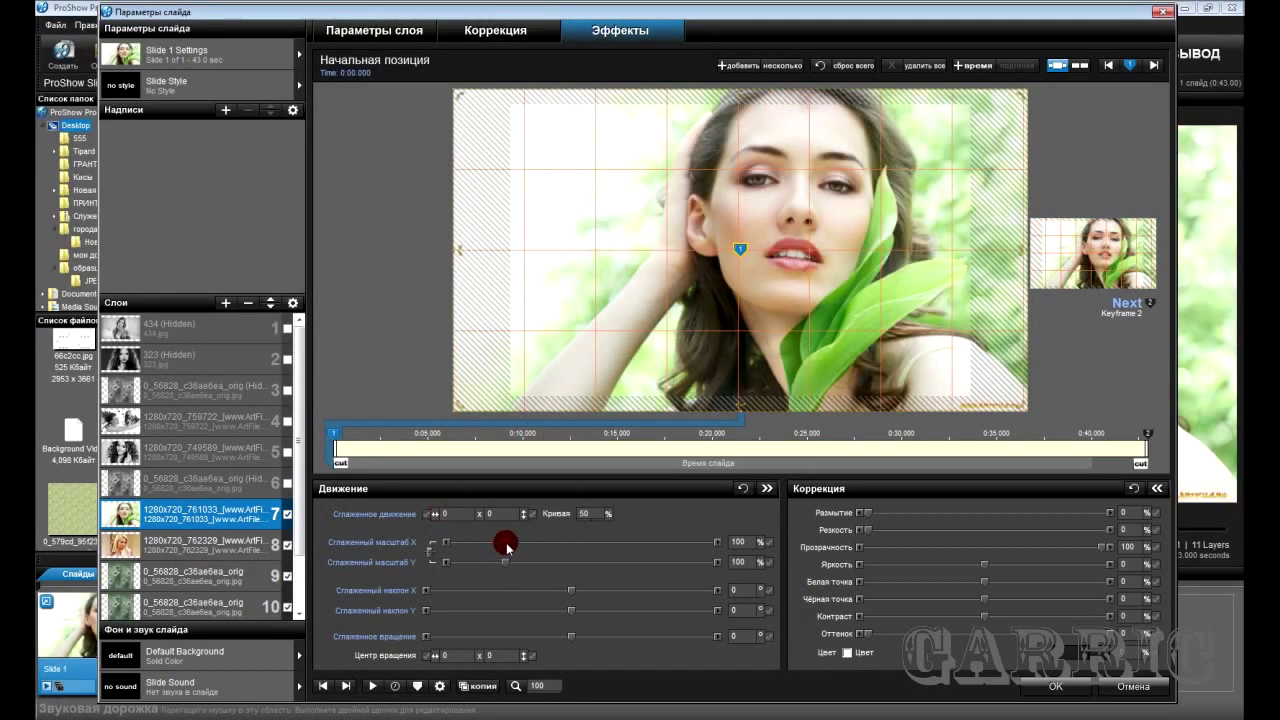
# Place layer 7, the green-leaf woman photo, at 41% scale around position -27 x -26 and copy its first keyframe to the next one.
pyautogui.moveTo(506, 545); pyautogui.dragTo(477, 545)
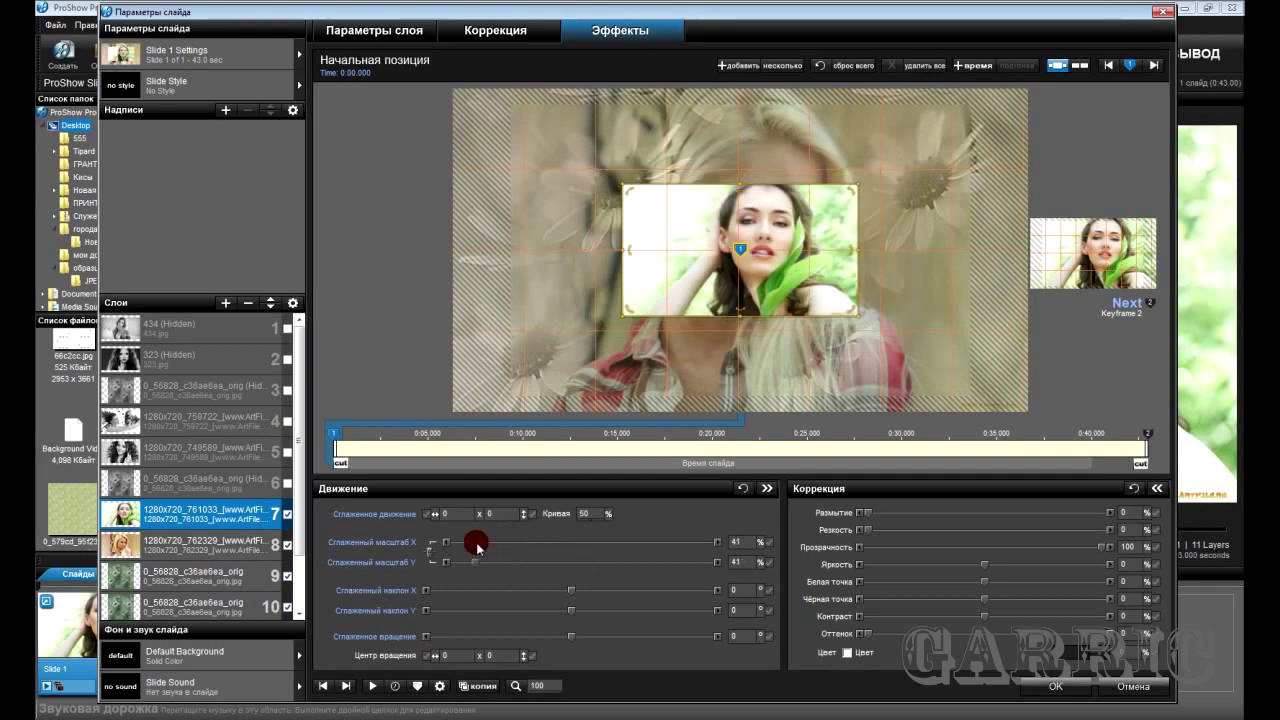
pyautogui.moveTo(732, 285)
pyautogui.mouseDown()
pyautogui.moveTo(715, 283)
pyautogui.moveTo(680, 234)
pyautogui.moveTo(578, 196)
pyautogui.mouseUp()
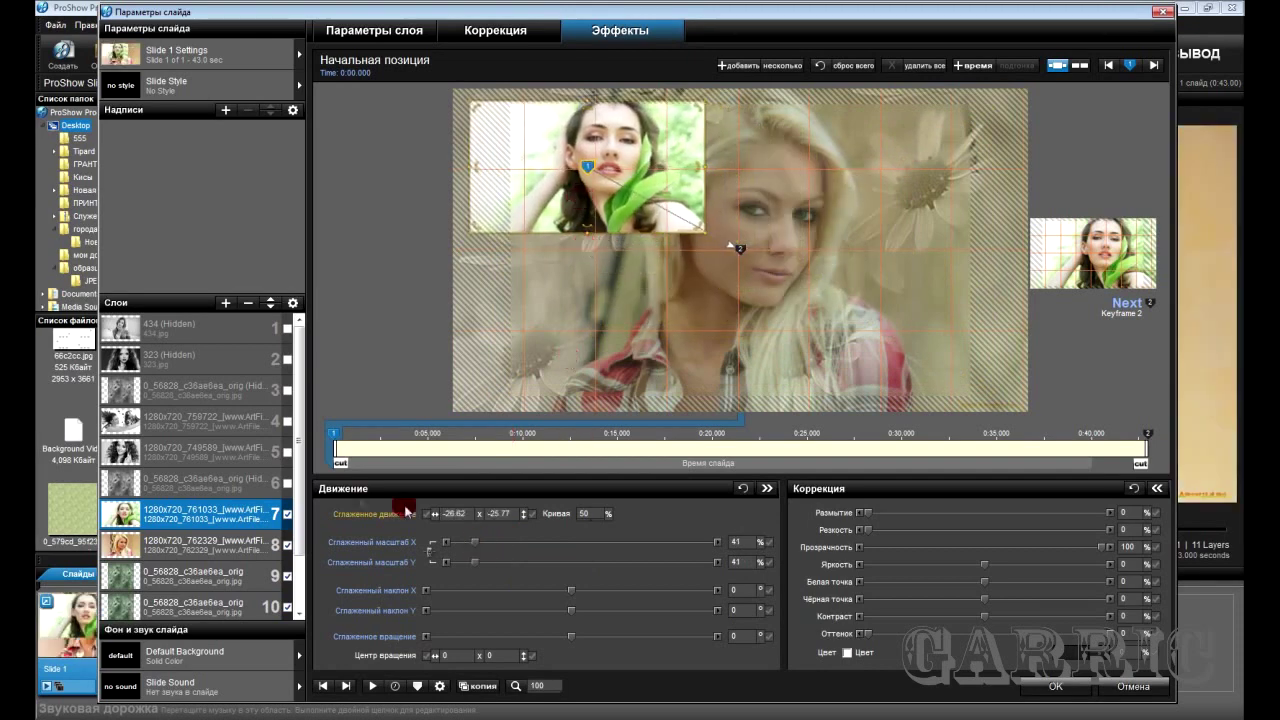
pyautogui.rightClick(335, 436)
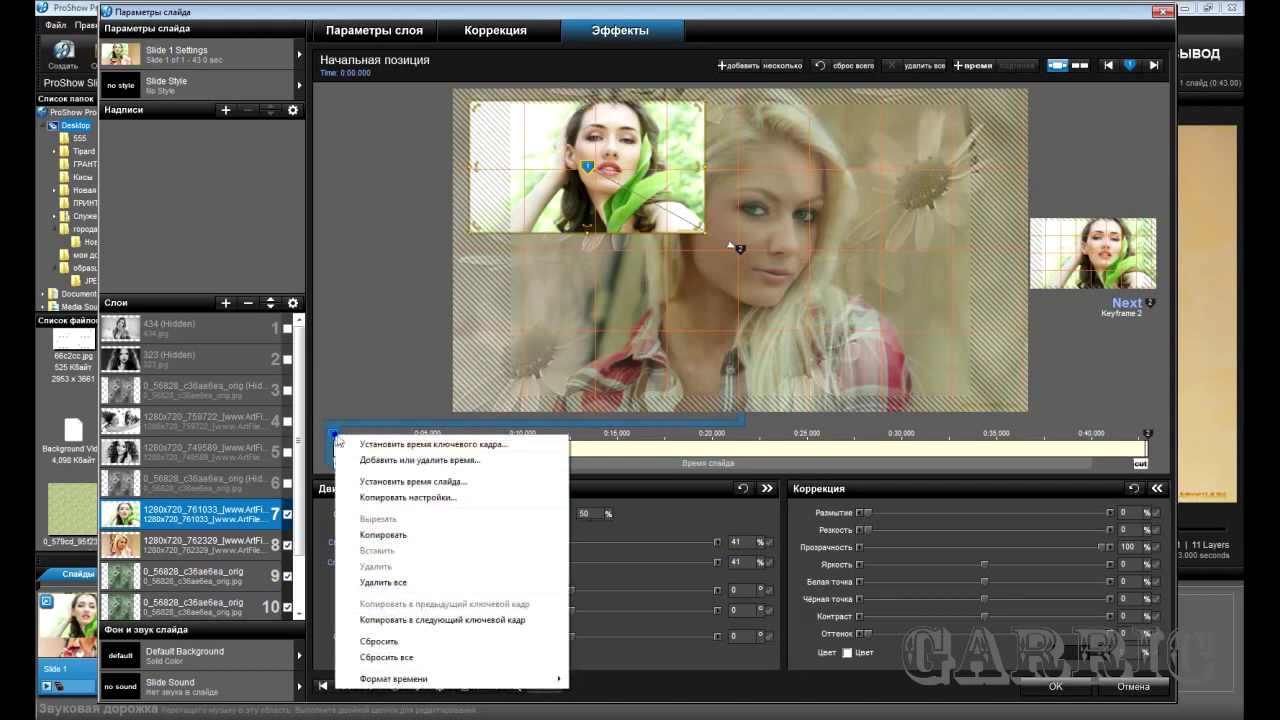
pyautogui.click(471, 627)
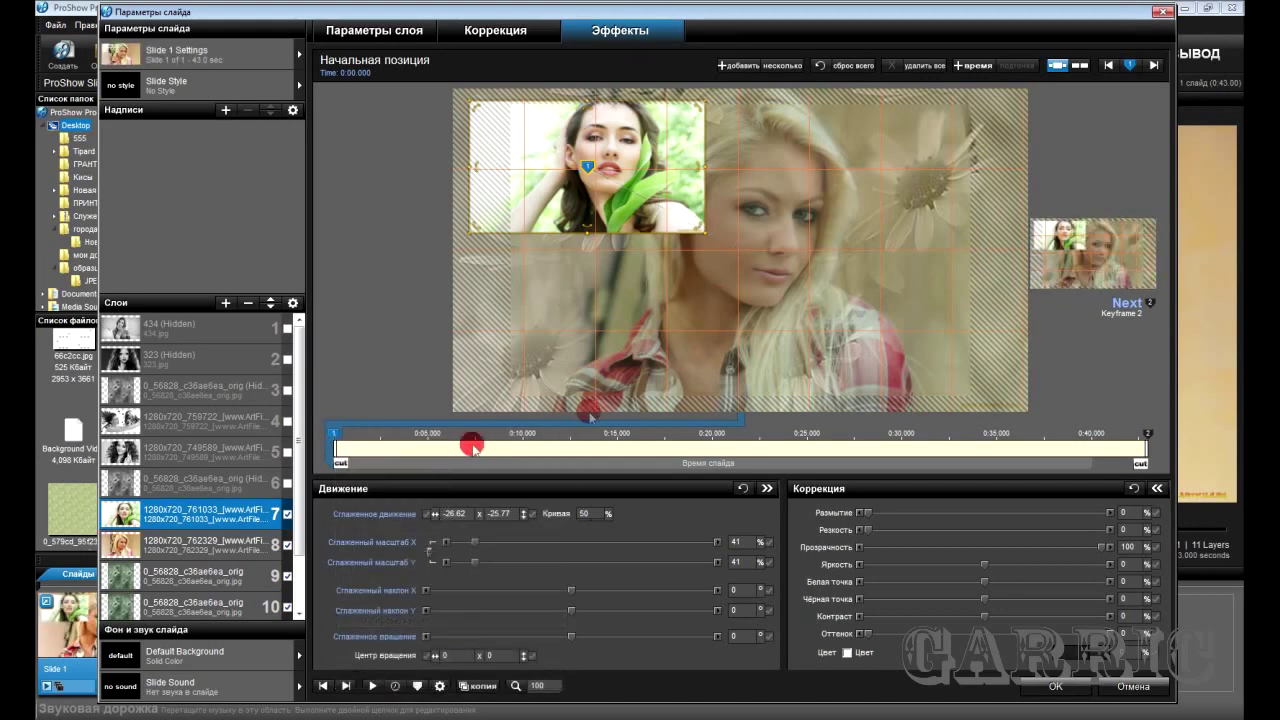
# Place layer 8, the blonde woman photo, at 54% scale around position 21 x 19 and copy its first keyframe to the next one.
pyautogui.click(258, 548)
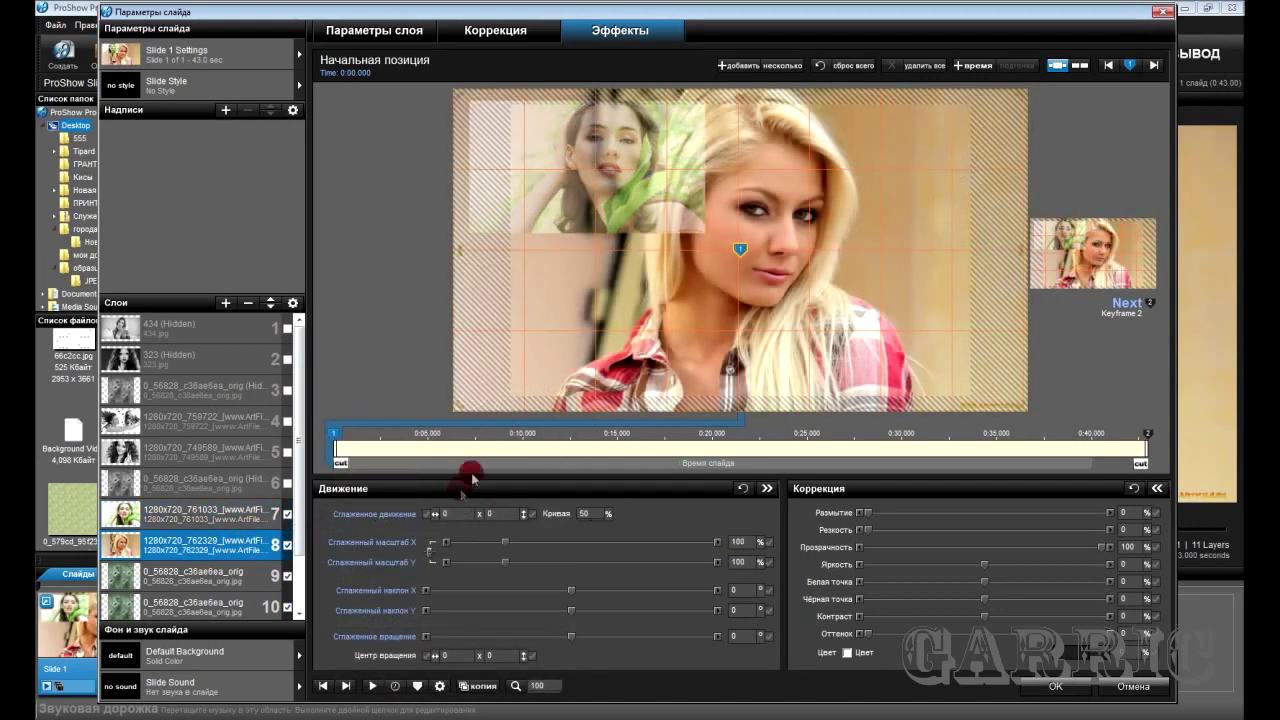
pyautogui.moveTo(505, 545); pyautogui.dragTo(488, 540)
pyautogui.moveTo(714, 315); pyautogui.dragTo(796, 353)
pyautogui.moveTo(488, 541); pyautogui.dragTo(482, 542)
pyautogui.moveTo(812, 310); pyautogui.dragTo(851, 328)
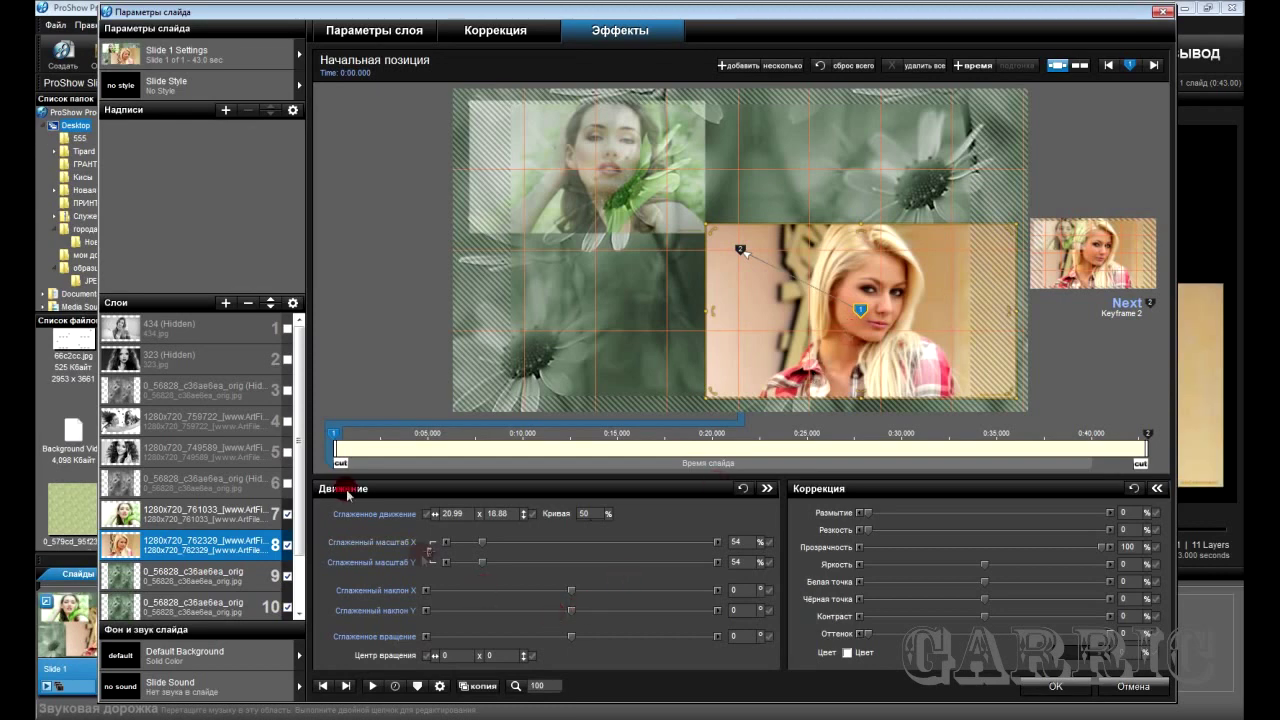
pyautogui.rightClick(331, 435)
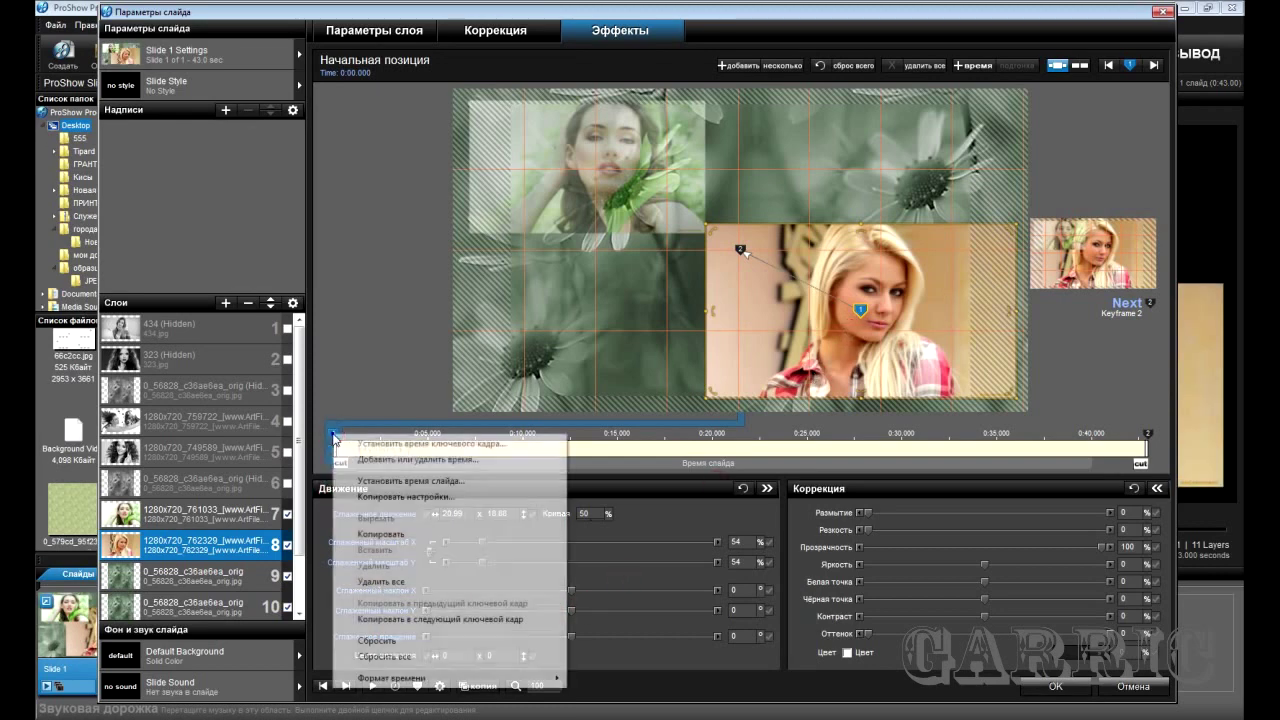
pyautogui.click(461, 620)
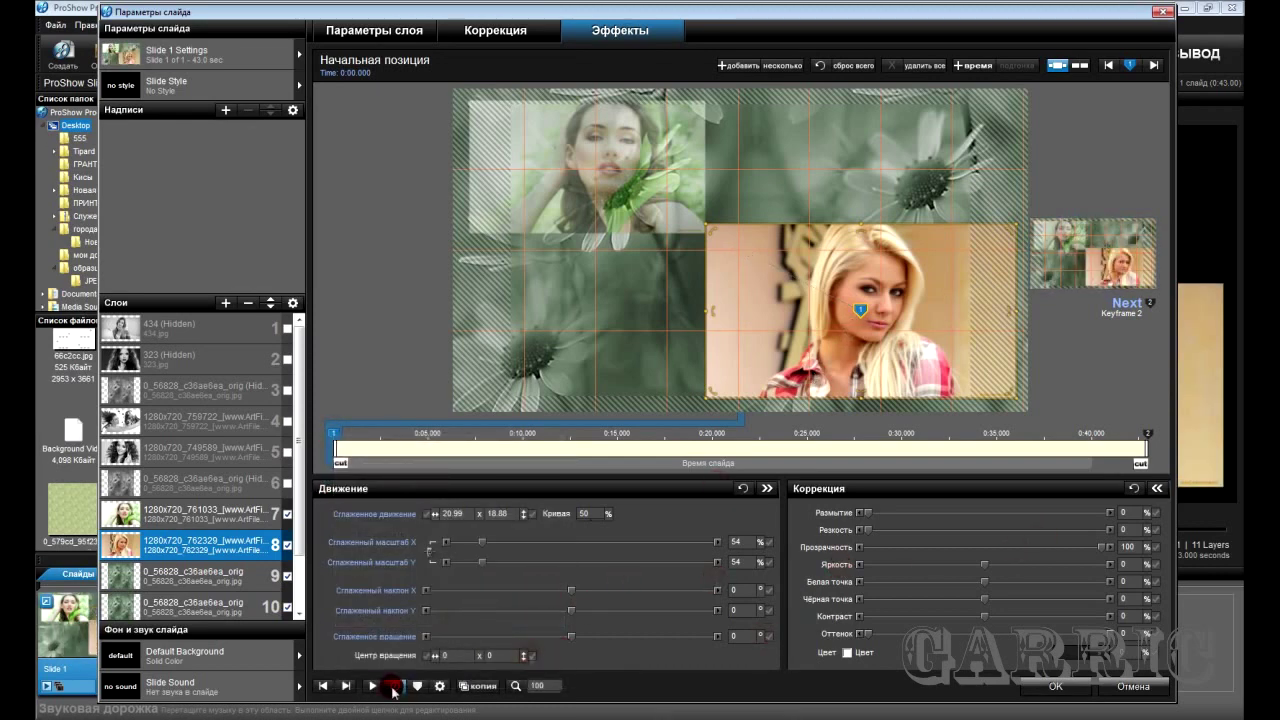
# Add a Pan X modifier to layer 7, the green-leaf woman photo, based on the Pan X of flower layer 9.
pyautogui.scroll(-2, 286, 500)
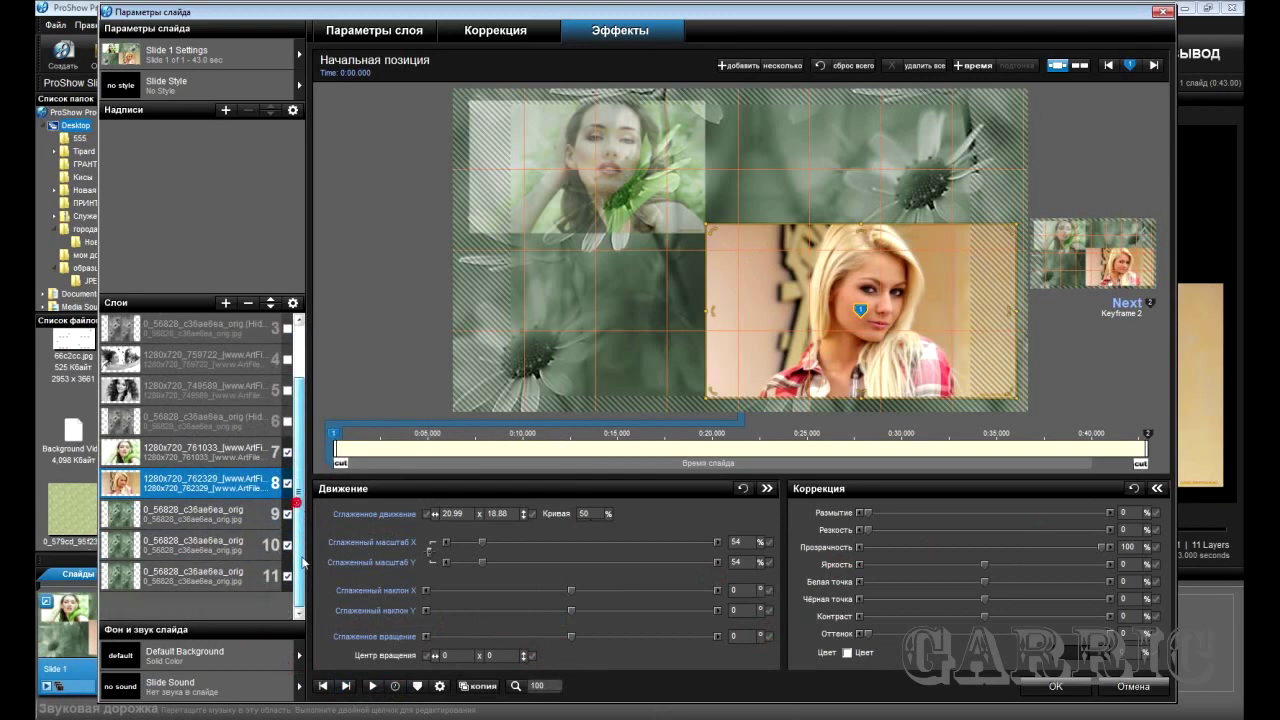
pyautogui.click(231, 519)
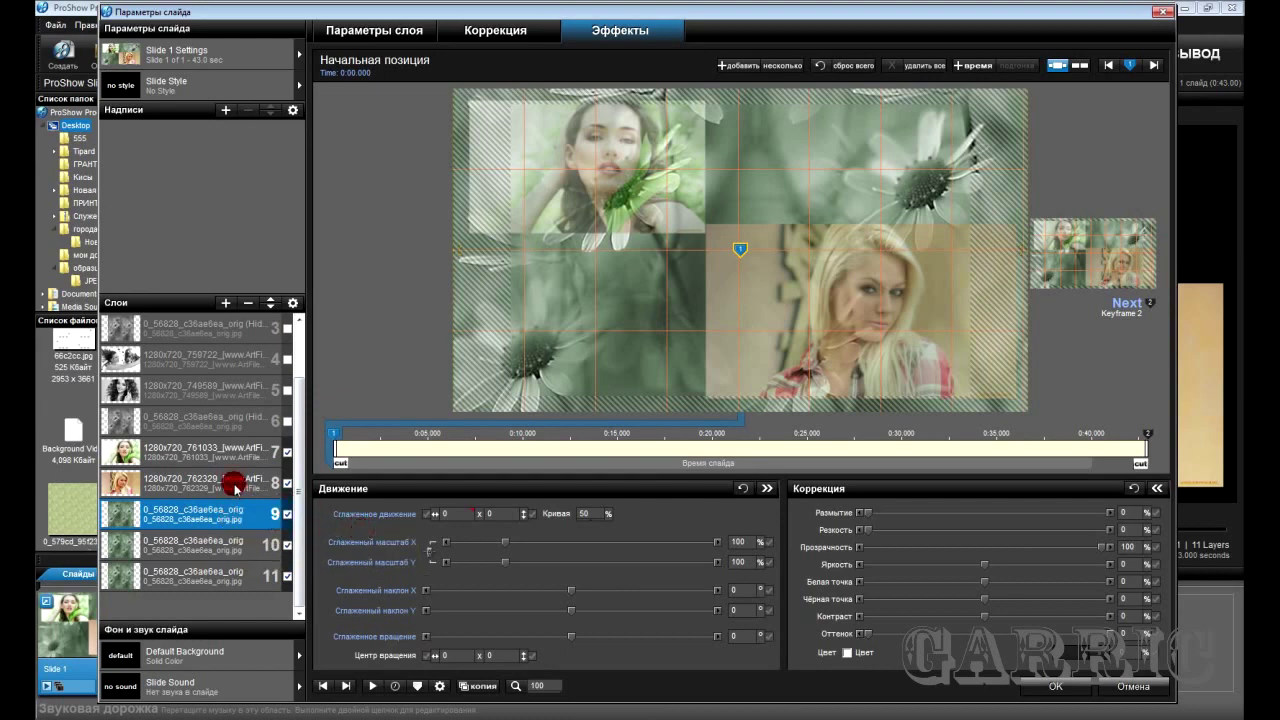
pyautogui.click(238, 462)
pyautogui.rightClick(472, 521)
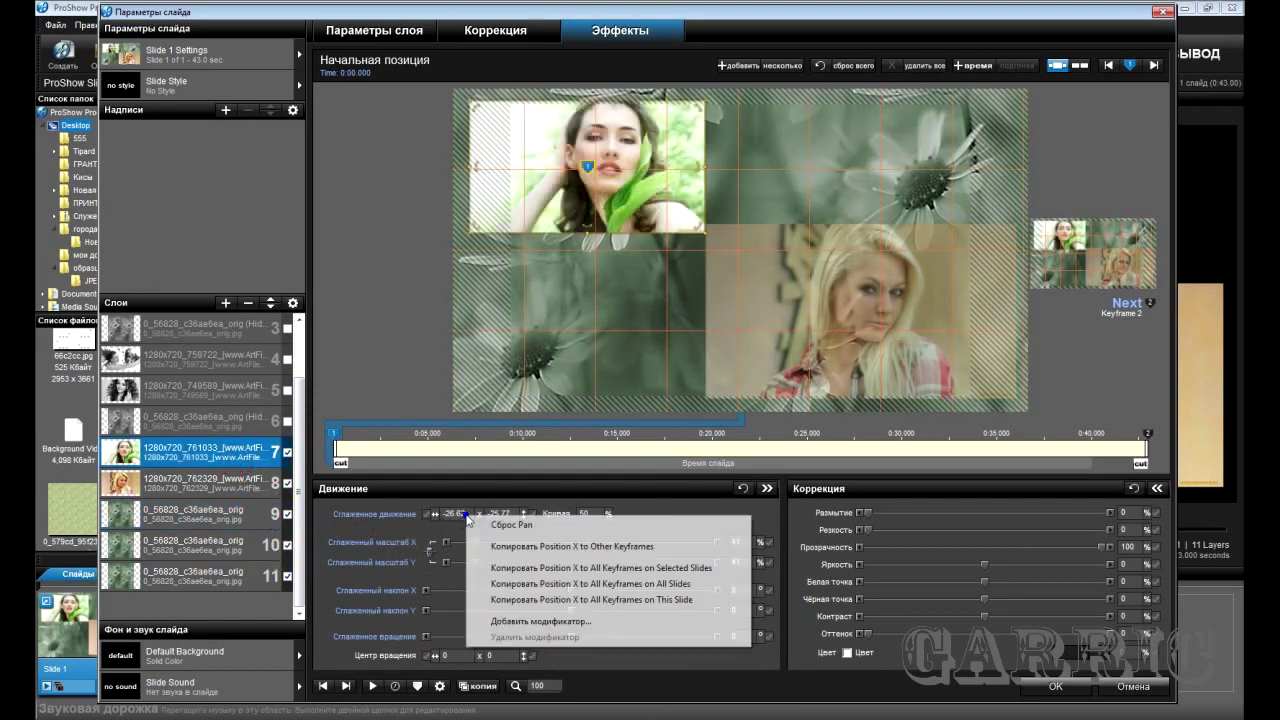
pyautogui.click(524, 622)
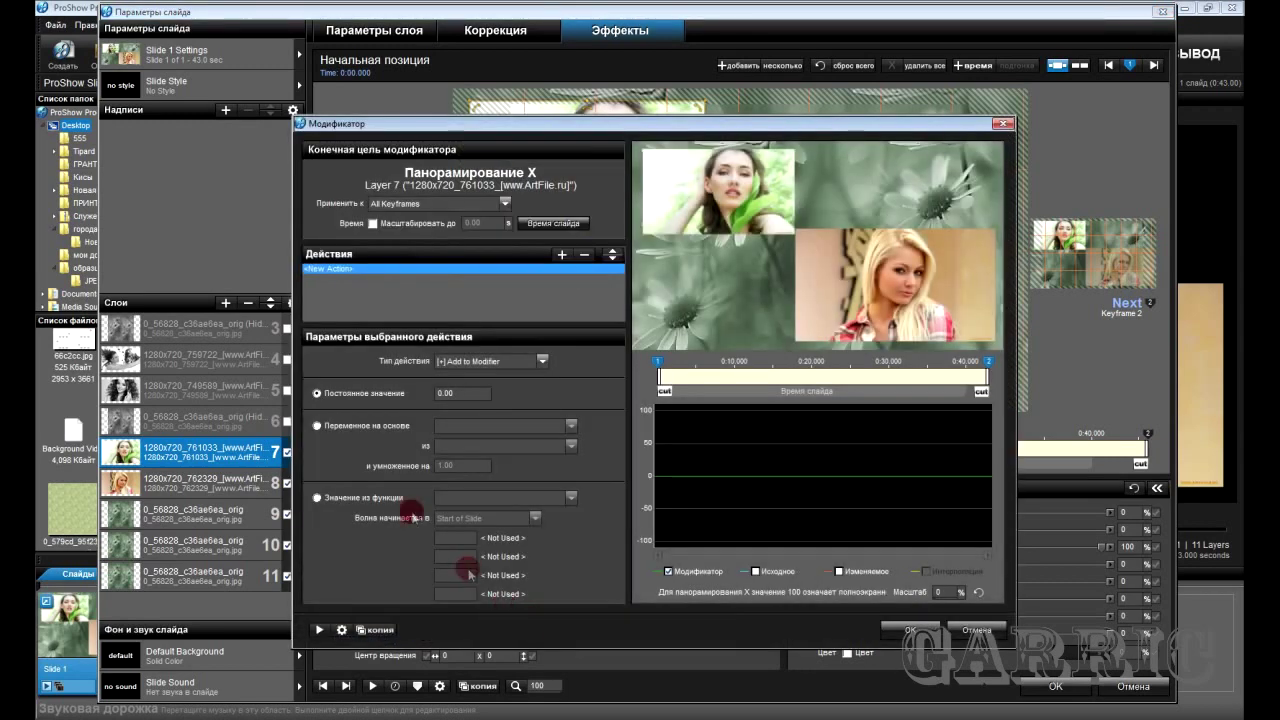
pyautogui.click(316, 425)
pyautogui.click(570, 445)
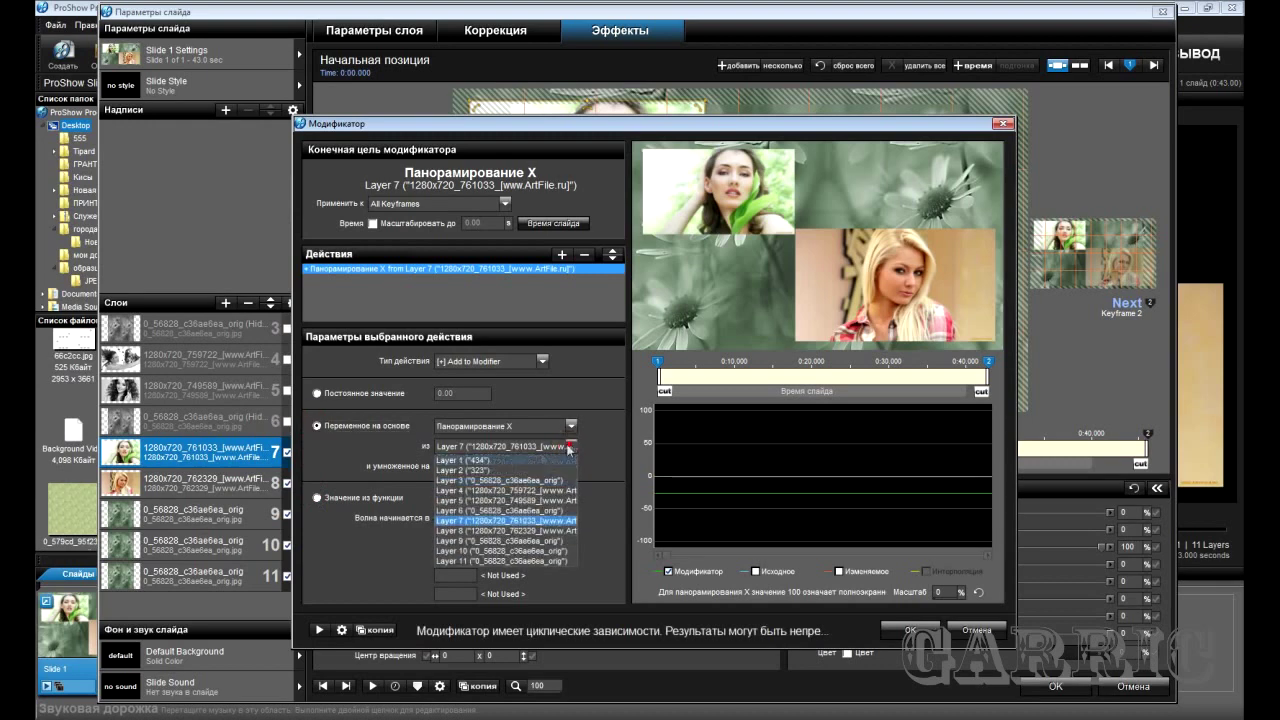
pyautogui.click(504, 543)
pyautogui.click(912, 629)
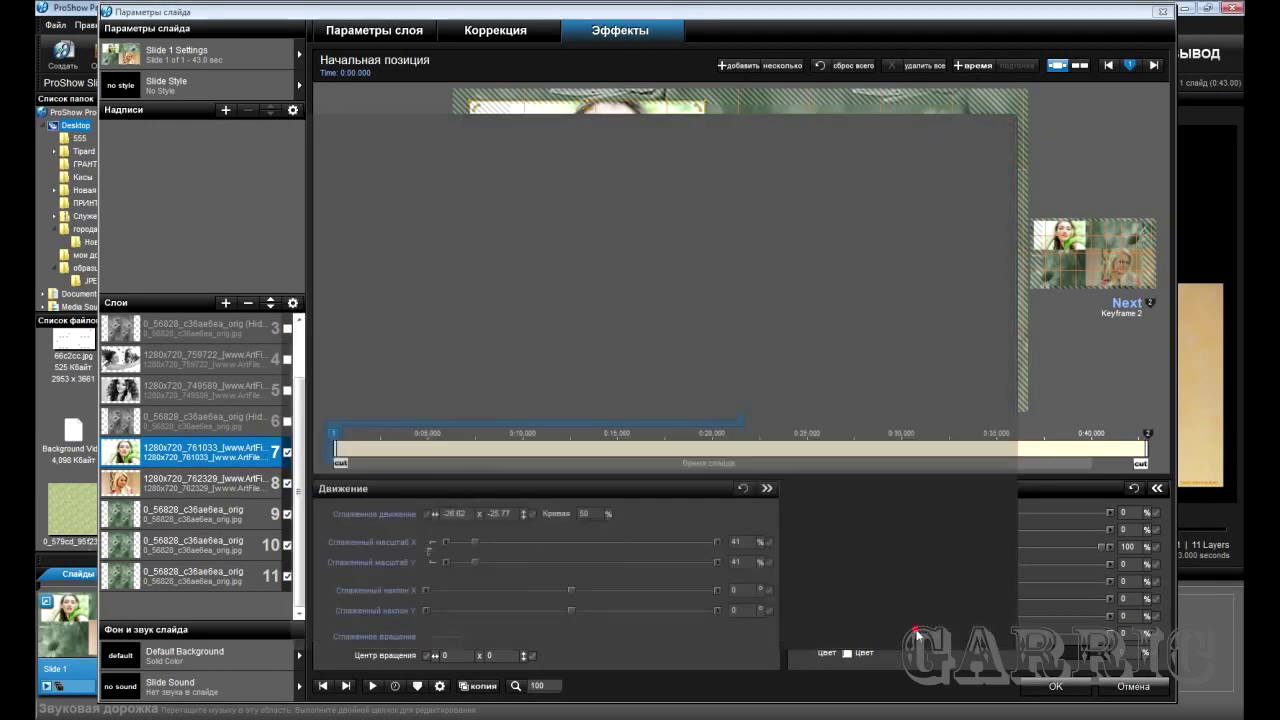
# Add a Pan X modifier to layer 8, the blonde woman photo, based on the Pan X of flower layer 9.
pyautogui.click(206, 486)
pyautogui.rightClick(468, 518)
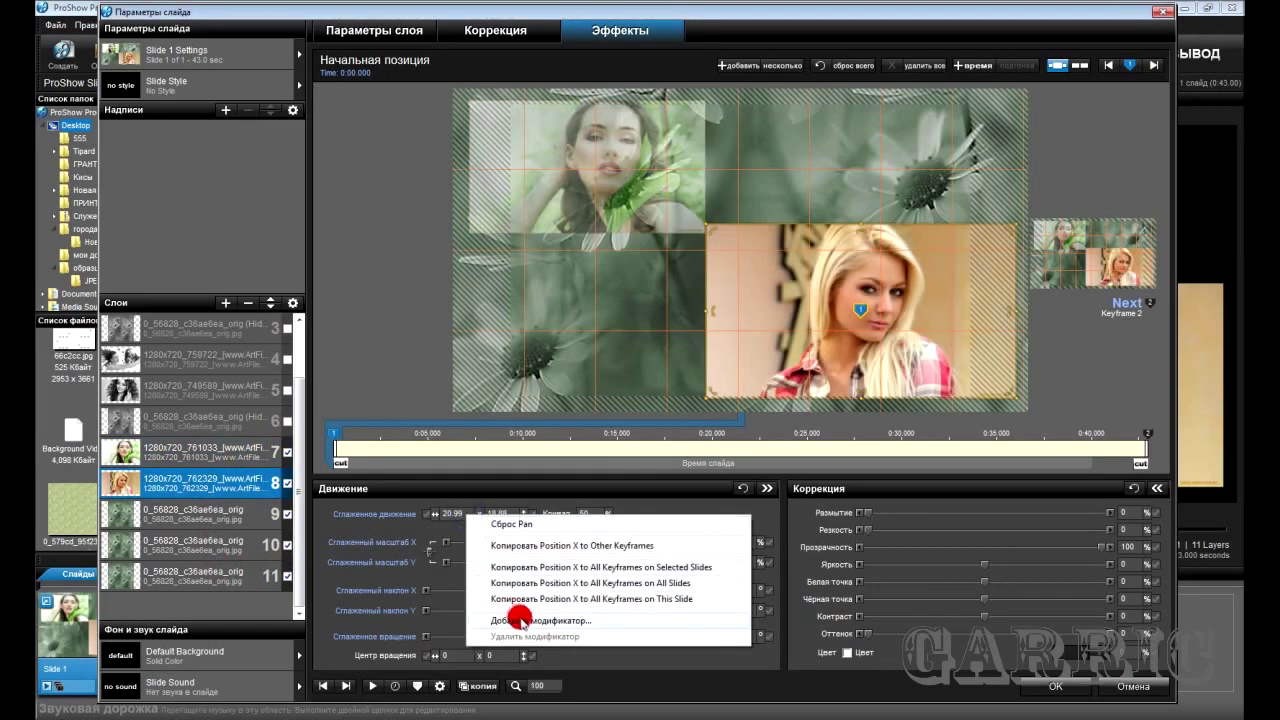
pyautogui.click(512, 613)
pyautogui.click(316, 425)
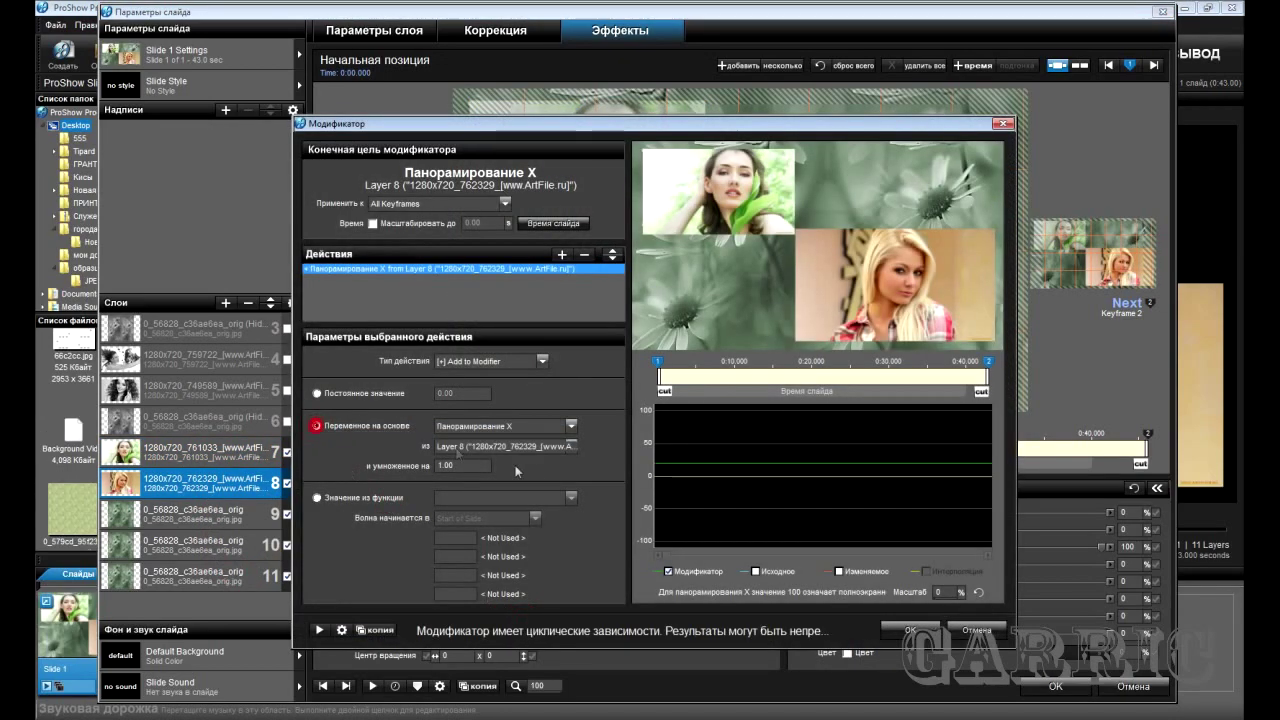
pyautogui.click(568, 447)
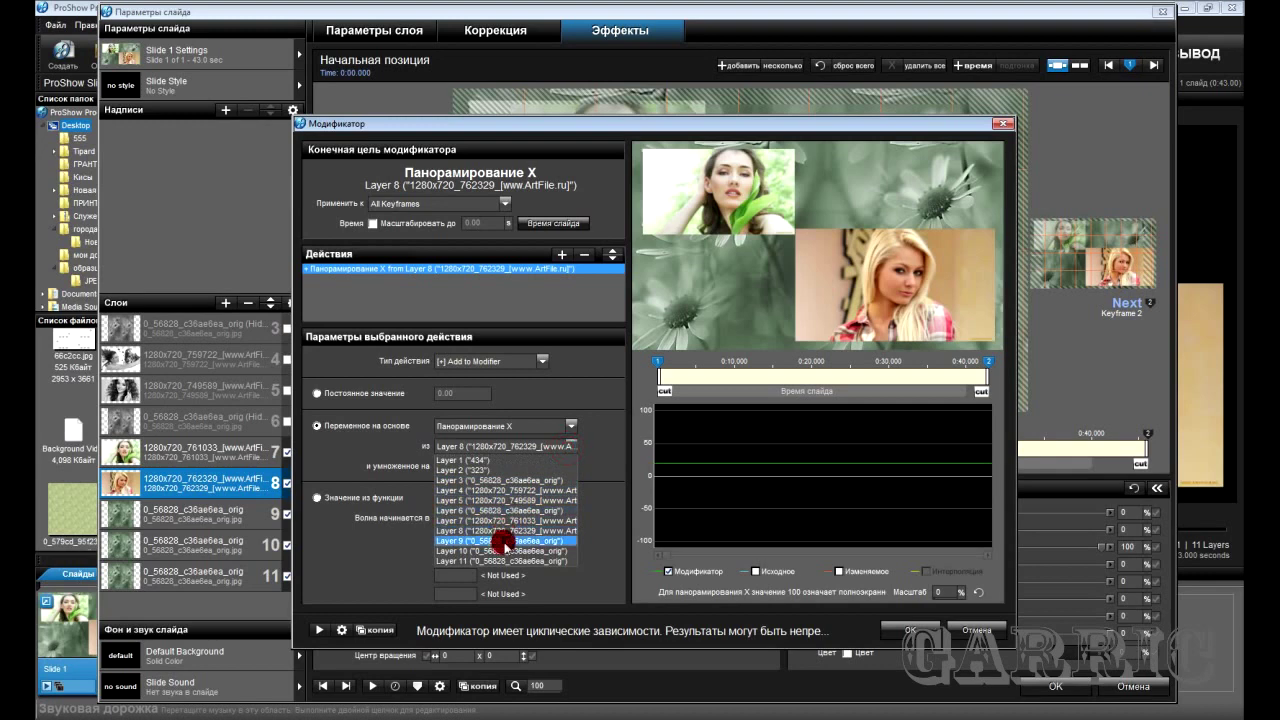
pyautogui.click(506, 541)
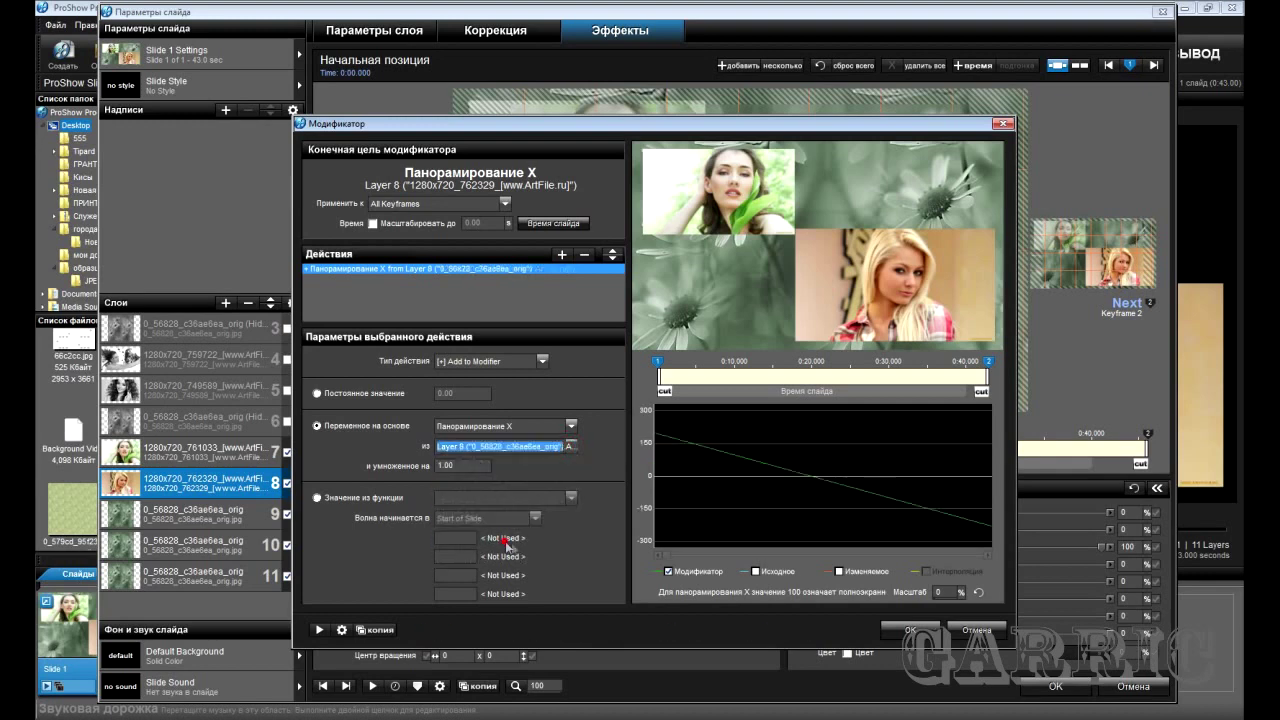
pyautogui.click(911, 636)
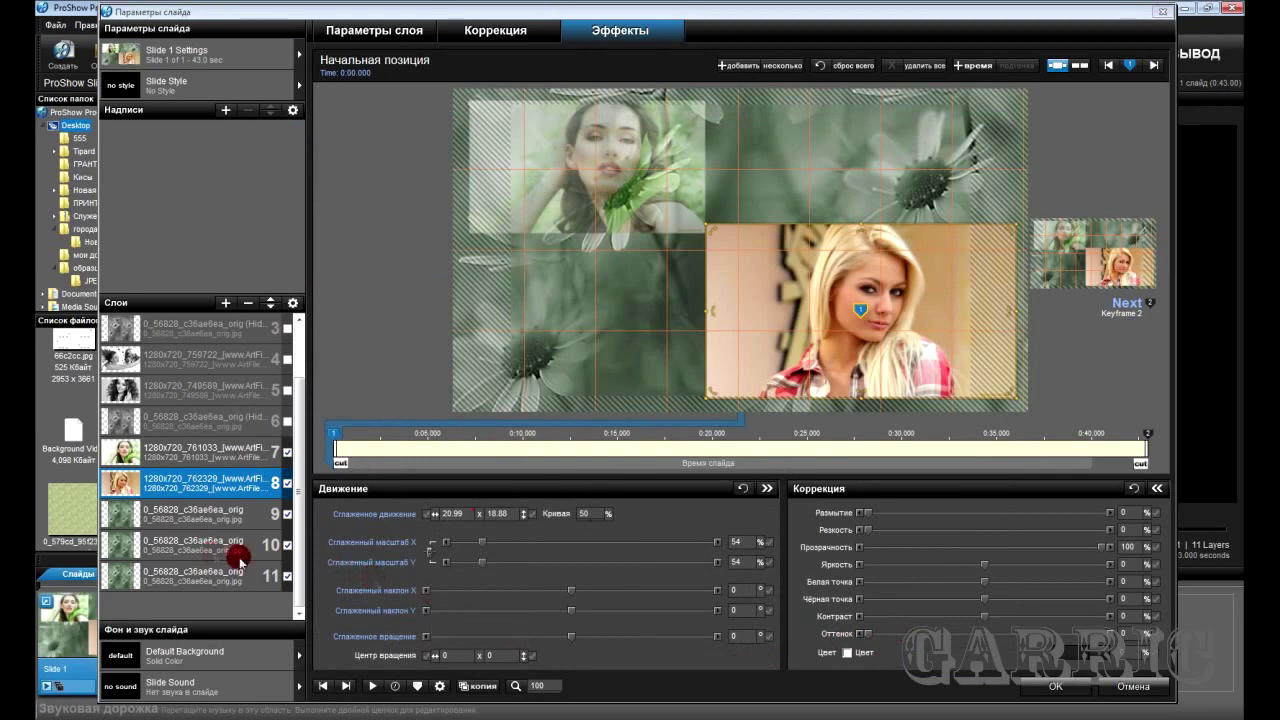
# Hide photo layers 7 and 8 together with flower layer 9.
pyautogui.click(294, 510)
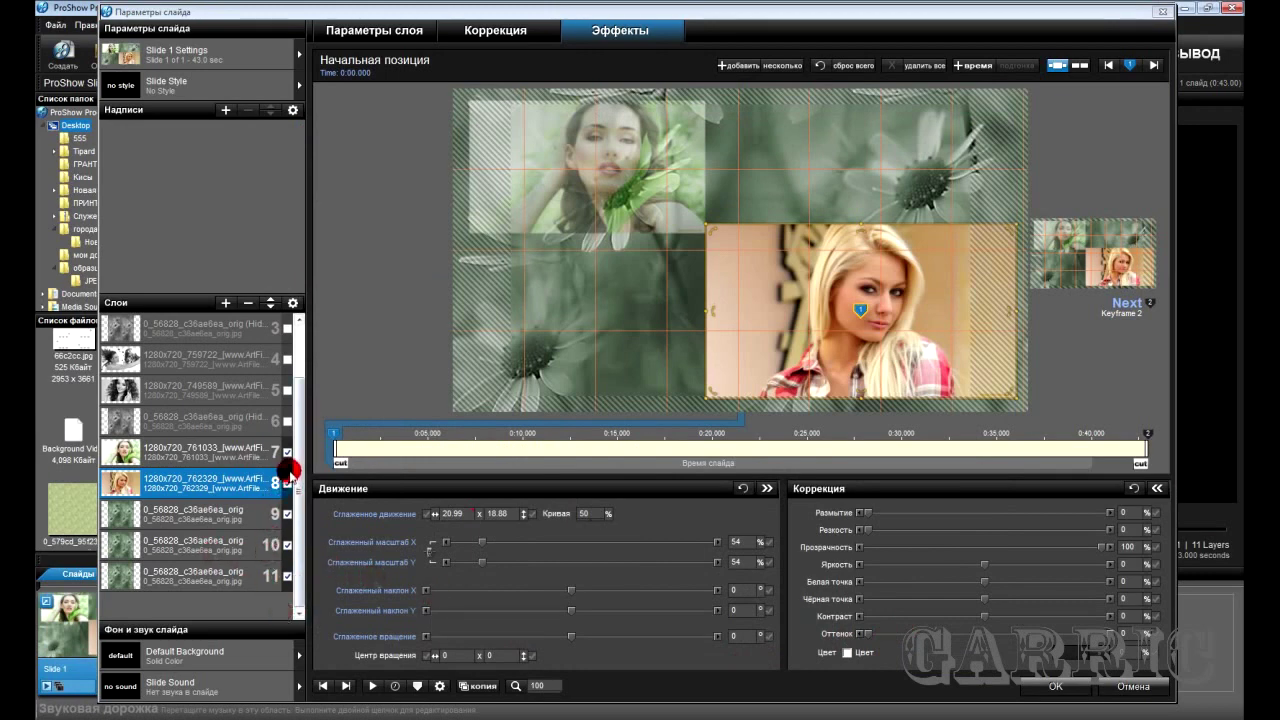
pyautogui.click(289, 452)
pyautogui.click(288, 483)
pyautogui.click(288, 515)
pyautogui.click(218, 549)
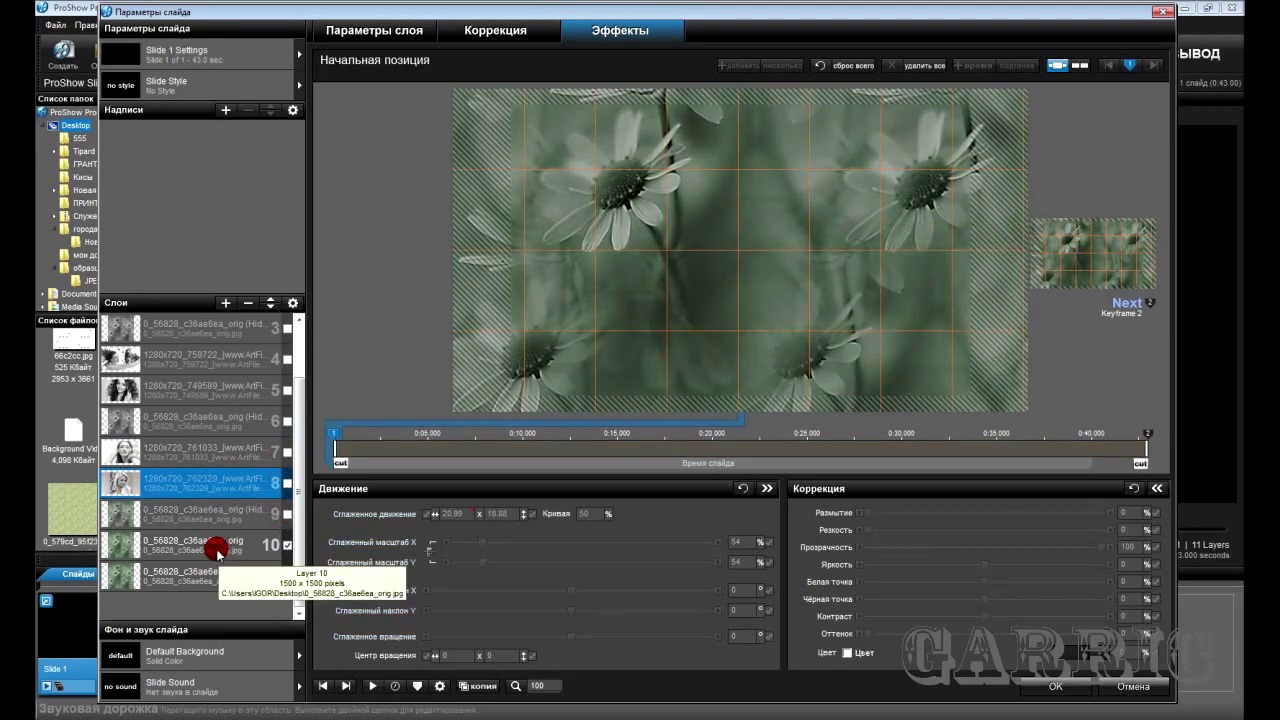
pyautogui.rightClick(218, 553)
pyautogui.moveTo(300, 288)
pyautogui.click(424, 291)
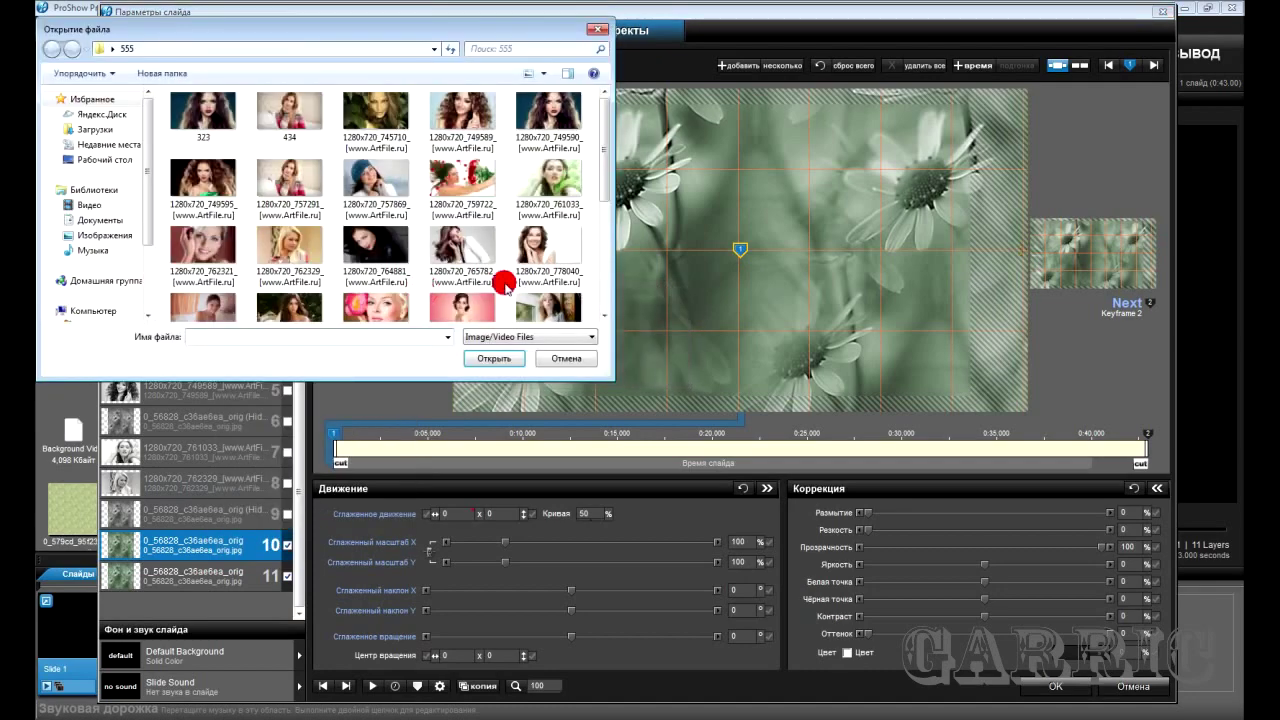
pyautogui.moveTo(604, 192); pyautogui.dragTo(606, 265)
pyautogui.click(548, 160)
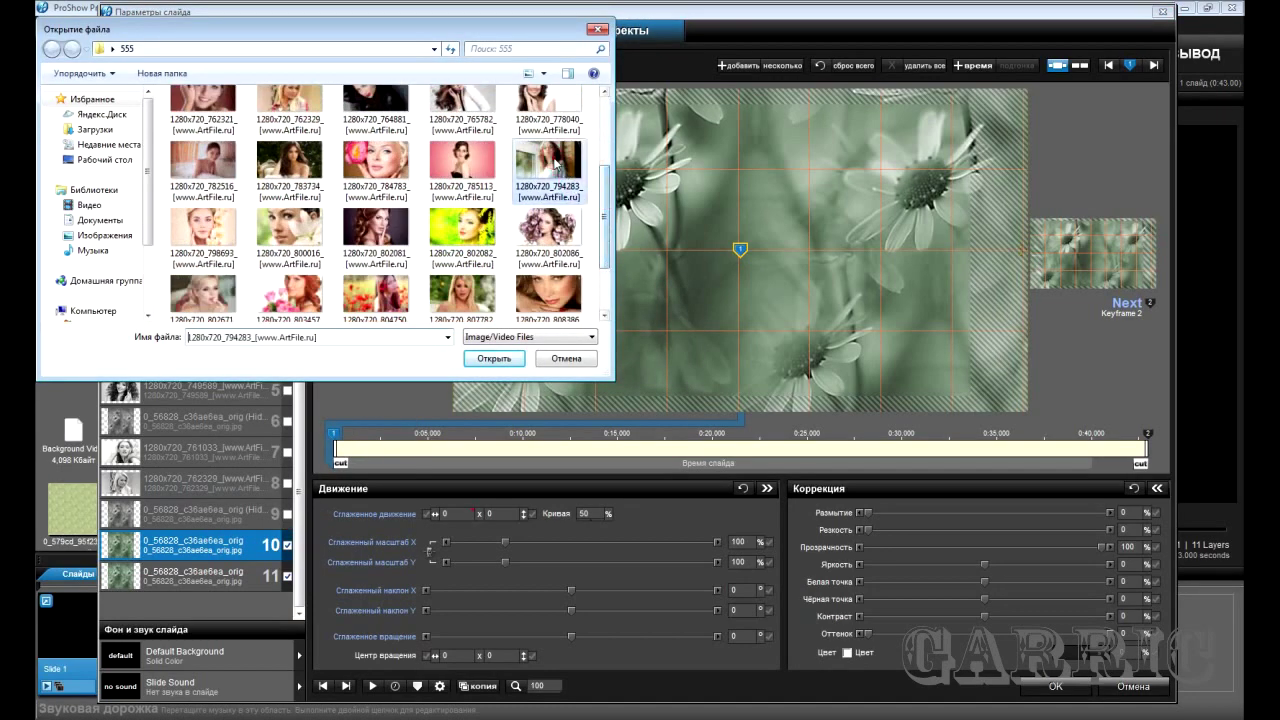
pyautogui.click(493, 358)
pyautogui.rightClick(243, 544)
pyautogui.moveTo(316, 290)
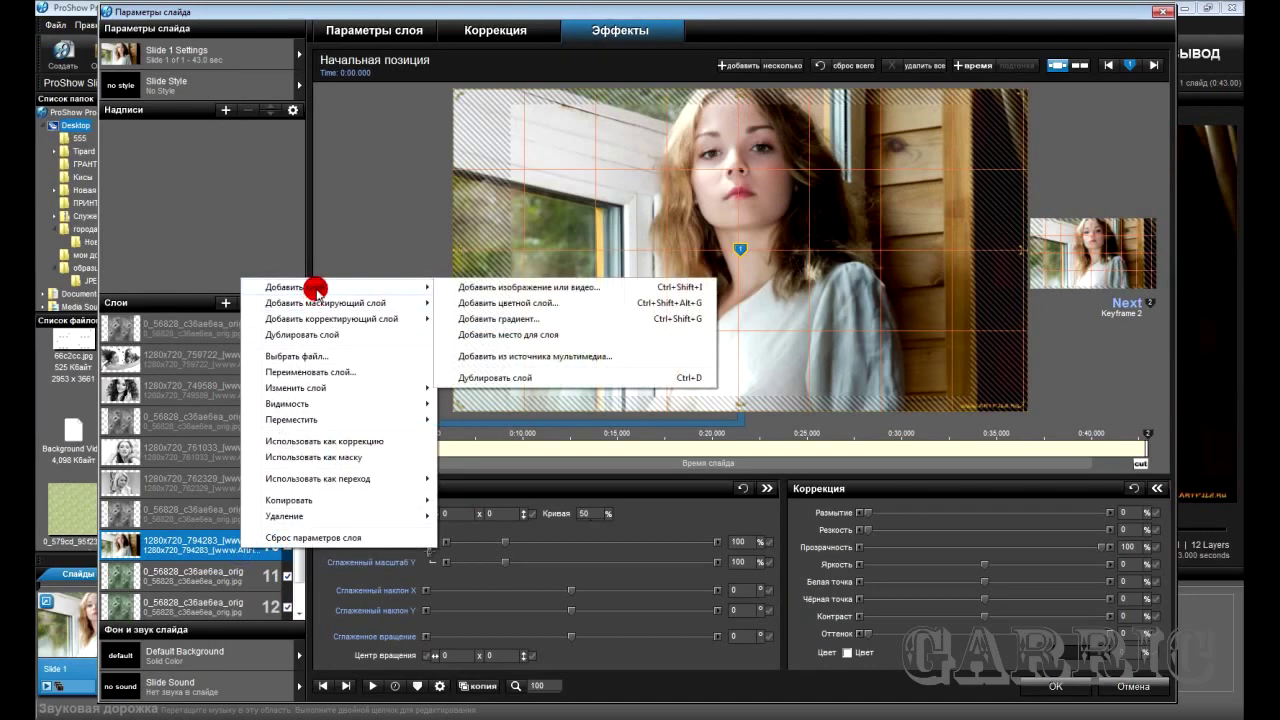
pyautogui.click(443, 290)
pyautogui.moveTo(602, 206); pyautogui.dragTo(604, 255)
pyautogui.click(290, 232)
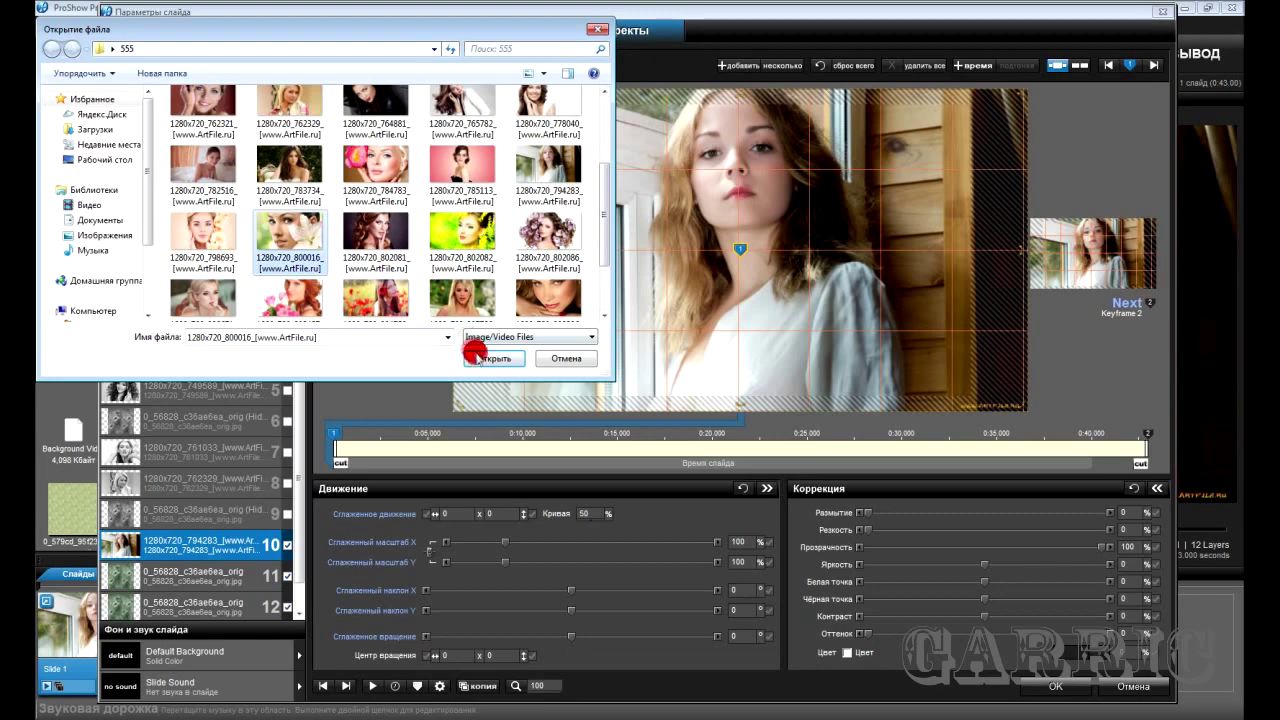
pyautogui.click(470, 352)
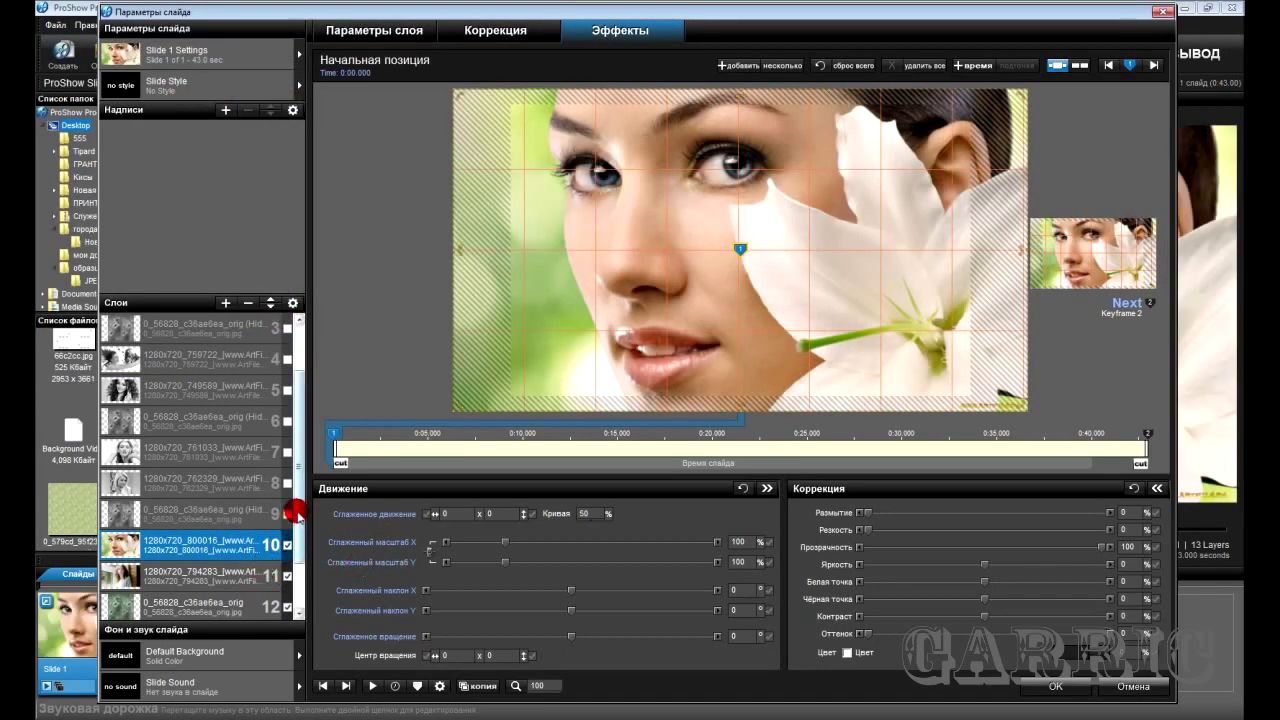
# Place layer 10, the white-lily woman photo, at 58% scale around position -16 x 16 and copy its first keyframe to the next one.
pyautogui.click(296, 512)
pyautogui.click(246, 489)
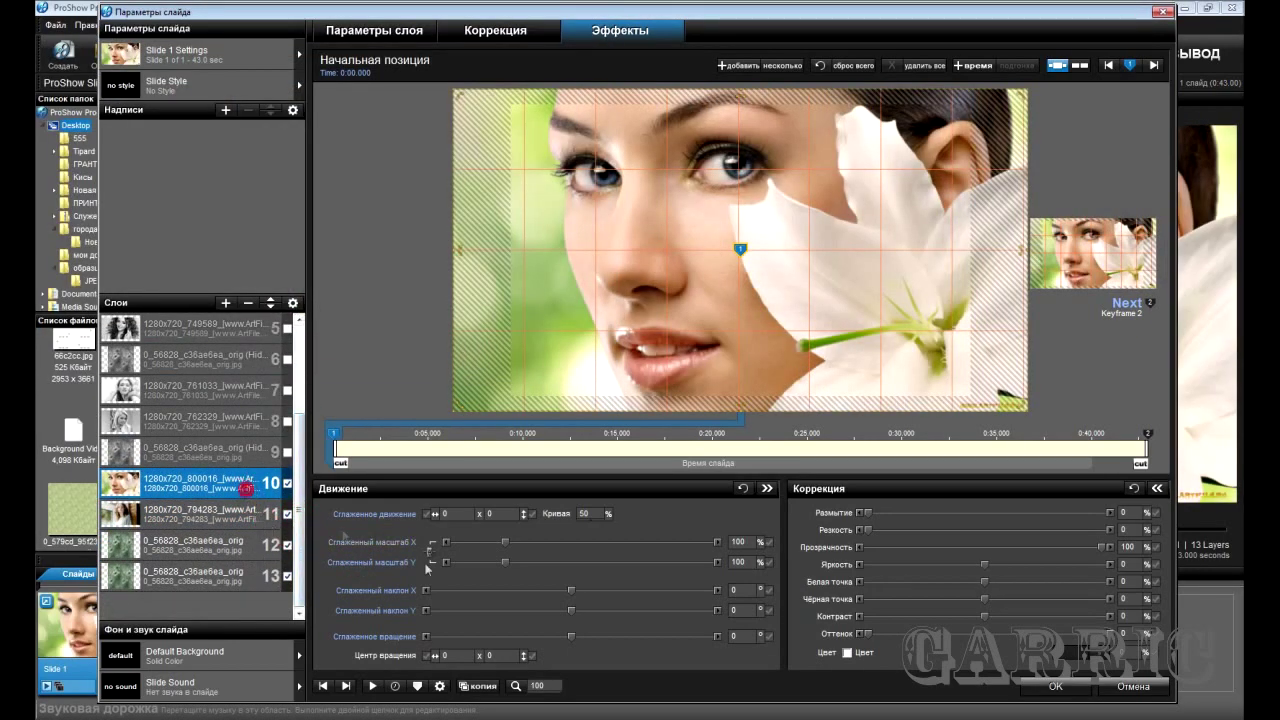
pyautogui.moveTo(503, 548)
pyautogui.mouseDown()
pyautogui.moveTo(471, 545)
pyautogui.moveTo(483, 545)
pyautogui.mouseUp()
pyautogui.moveTo(654, 352)
pyautogui.mouseDown()
pyautogui.moveTo(625, 362)
pyautogui.moveTo(594, 349)
pyautogui.moveTo(565, 398)
pyautogui.mouseUp()
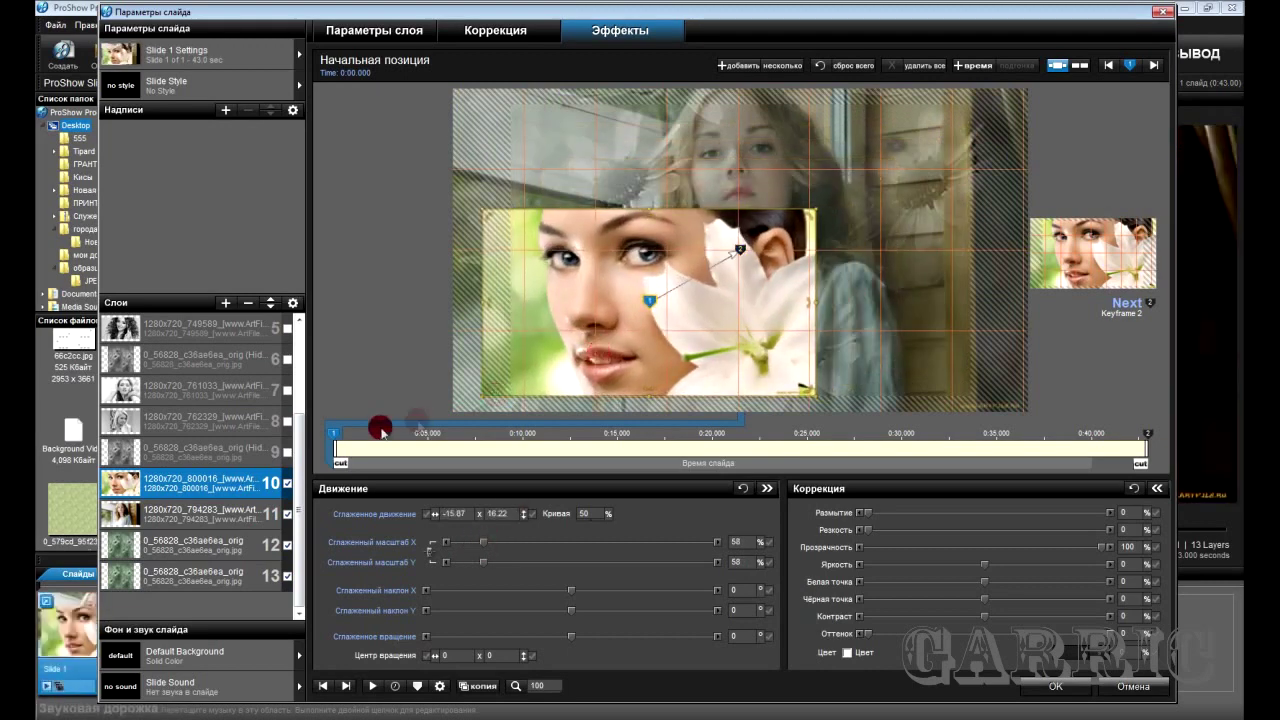
pyautogui.rightClick(337, 434)
pyautogui.click(460, 616)
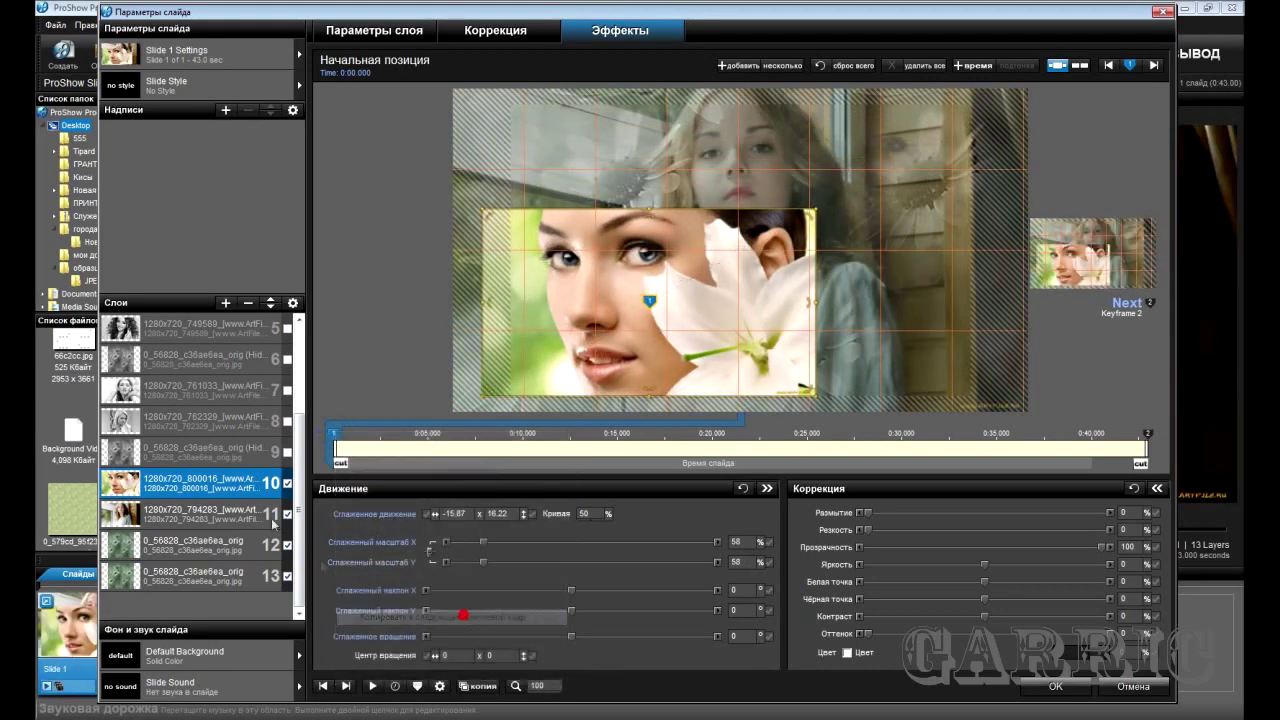
# Place layer 11, the woman by the window, at 47% scale around position 22 x -21 and copy its first keyframe to the next one.
pyautogui.click(225, 512)
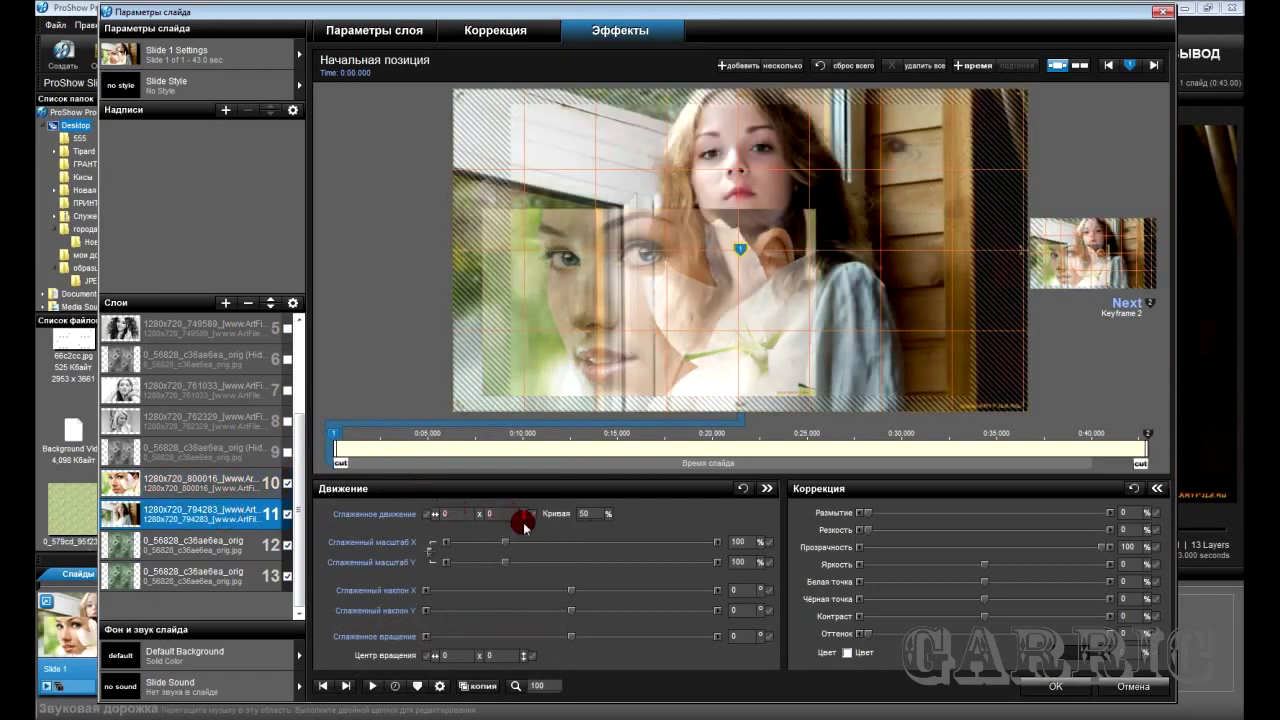
pyautogui.moveTo(506, 545); pyautogui.dragTo(476, 543)
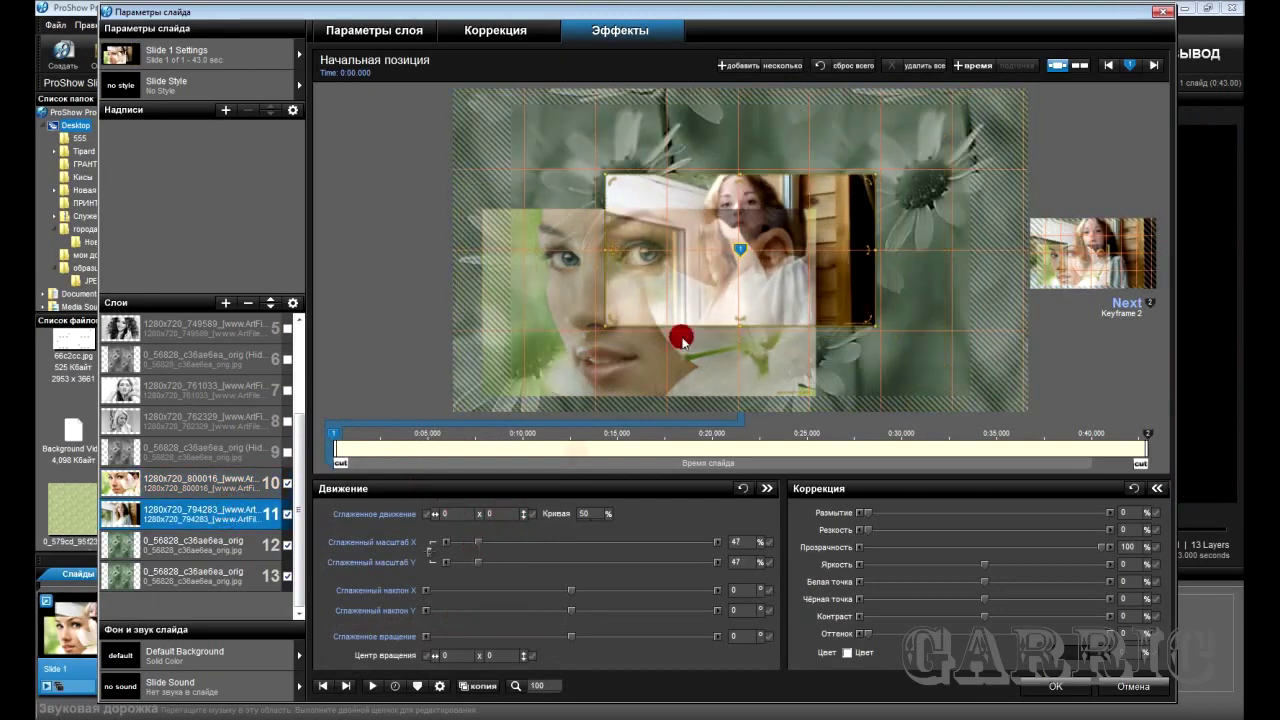
pyautogui.moveTo(800, 238); pyautogui.dragTo(896, 200)
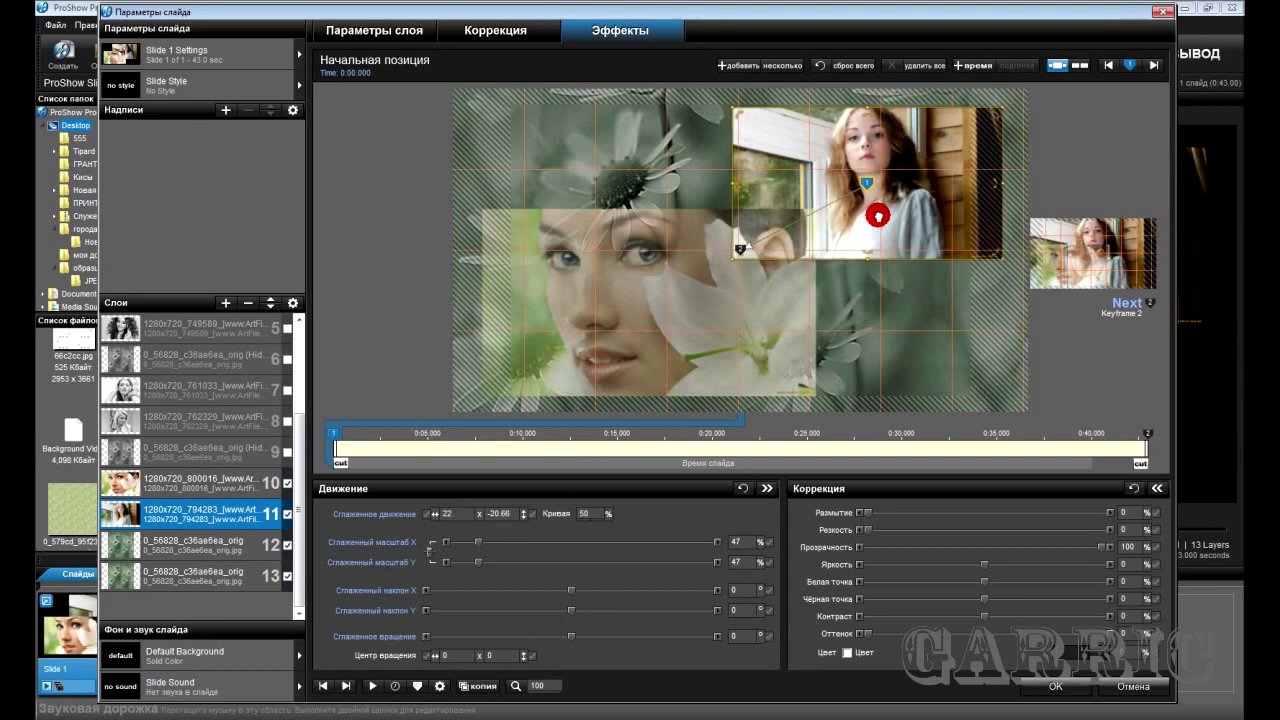
pyautogui.rightClick(335, 435)
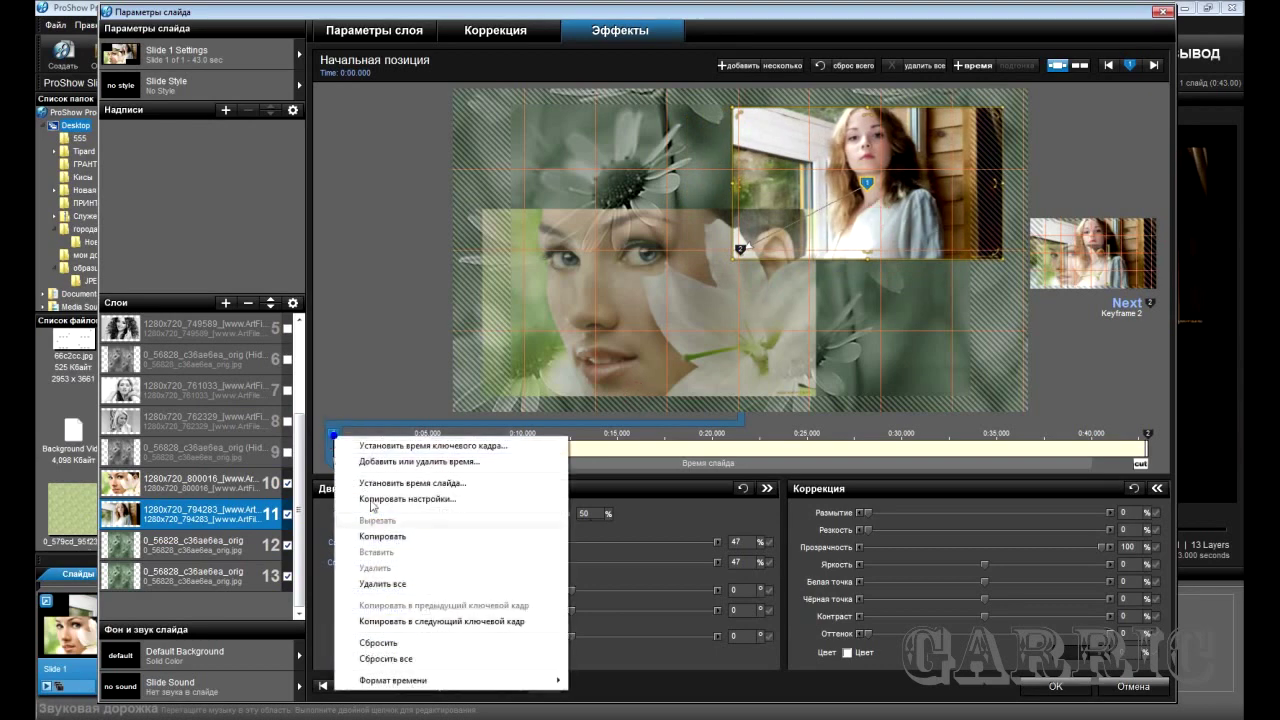
pyautogui.click(434, 621)
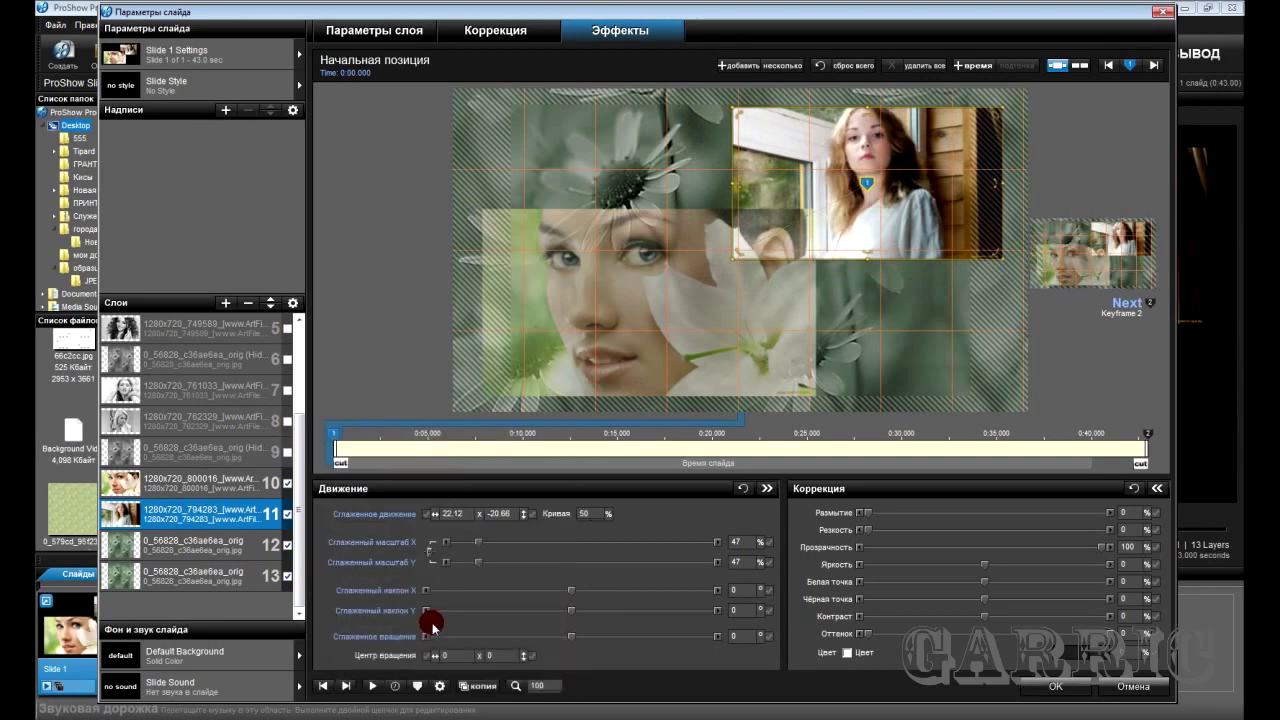
# Add a Pan X modifier to layer 10, the white-lily woman photo, with a variable amount based on Pan X from flower layer 12.
pyautogui.click(233, 541)
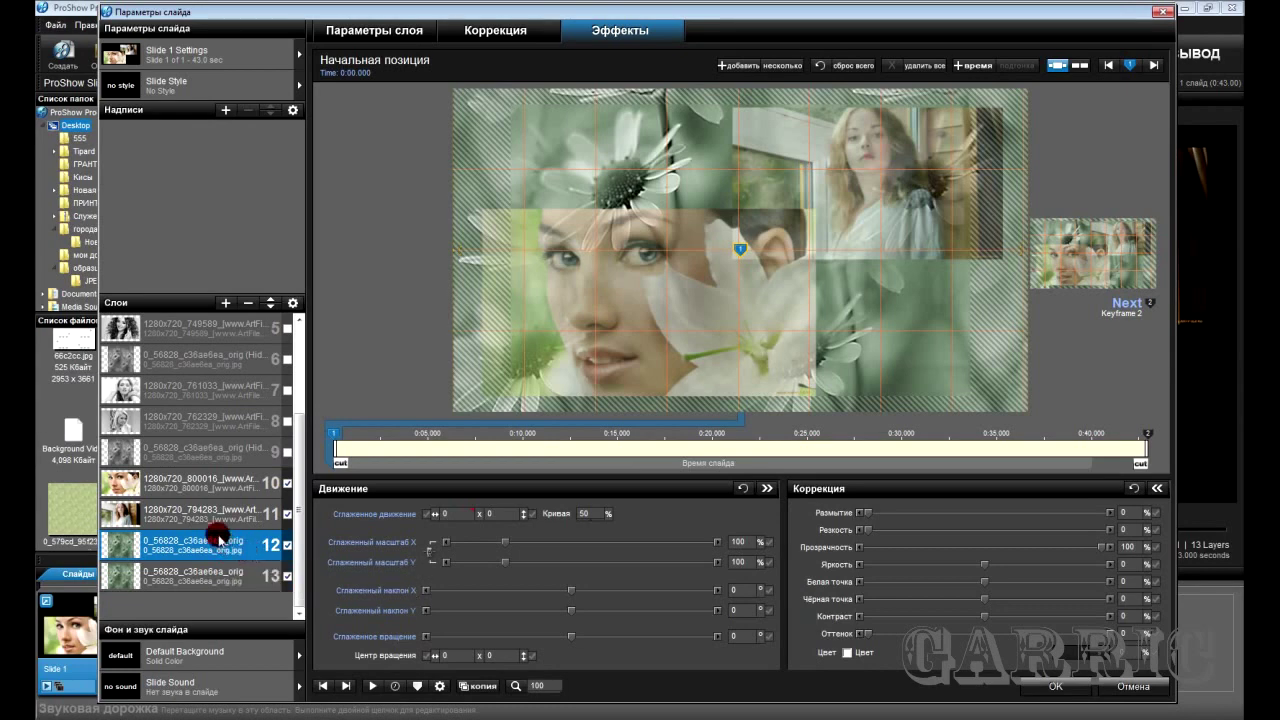
pyautogui.click(229, 487)
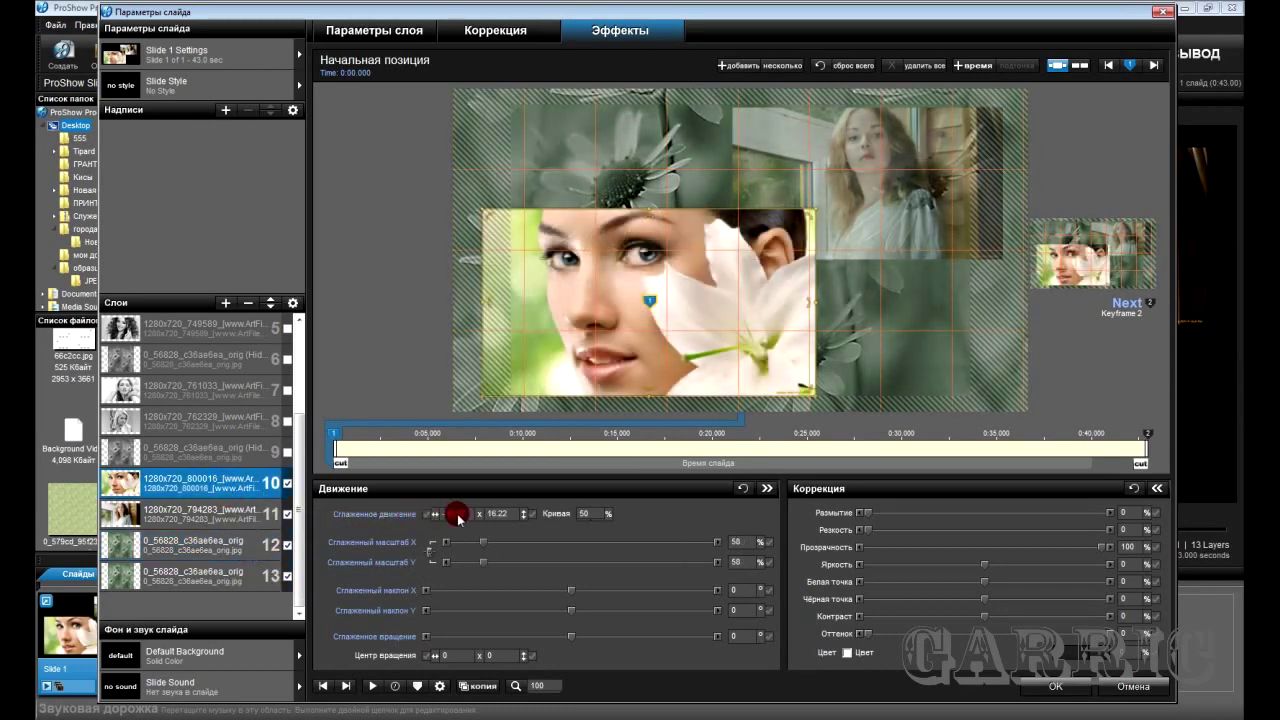
pyautogui.rightClick(461, 519)
pyautogui.click(516, 621)
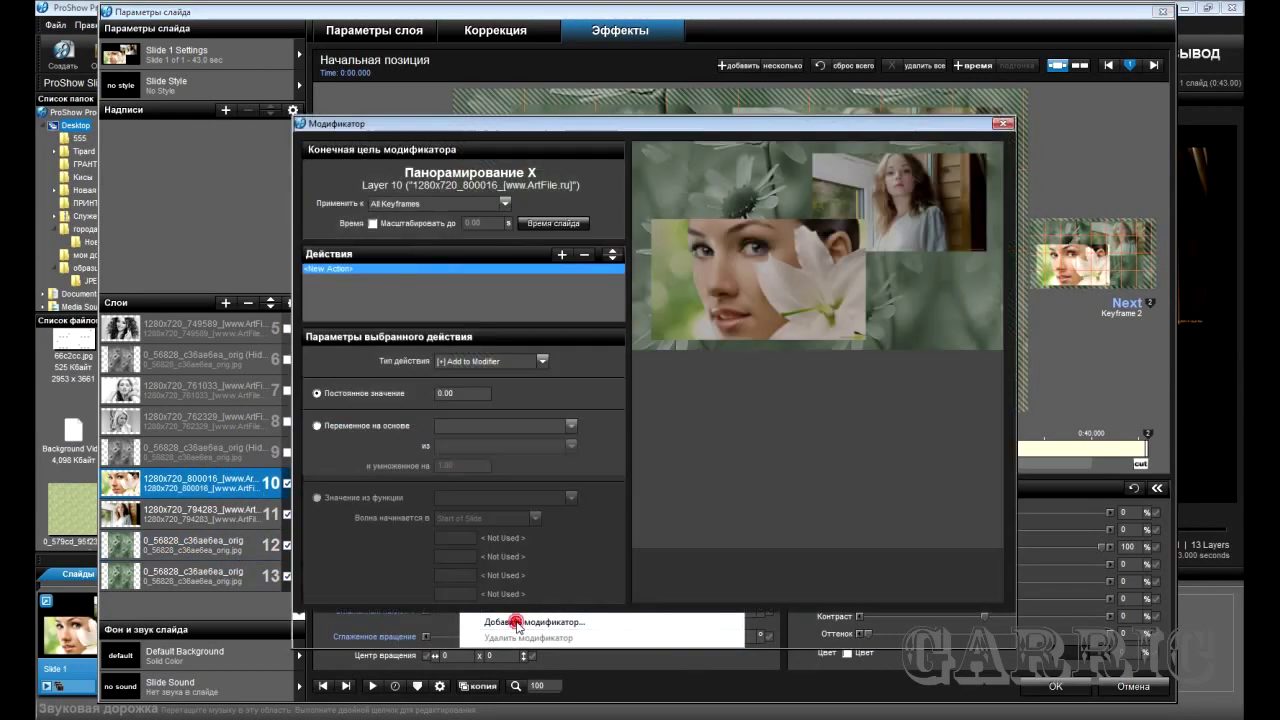
pyautogui.click(317, 425)
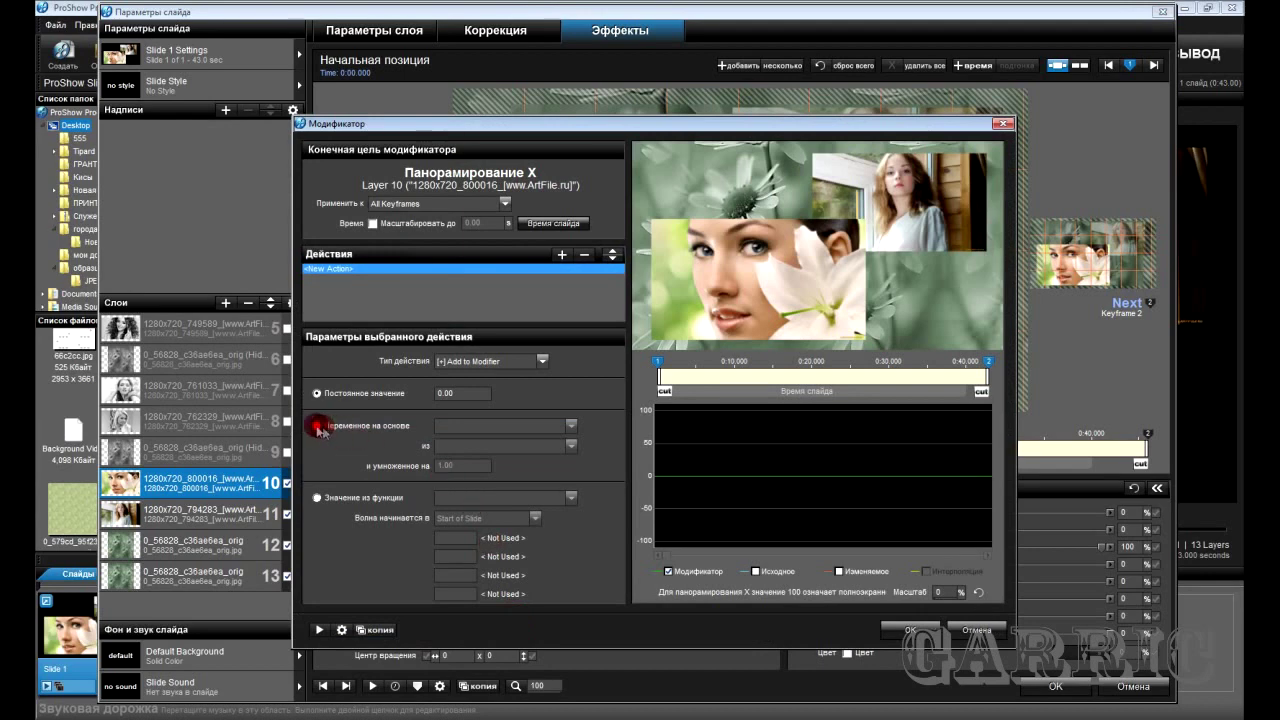
pyautogui.click(571, 446)
pyautogui.click(490, 561)
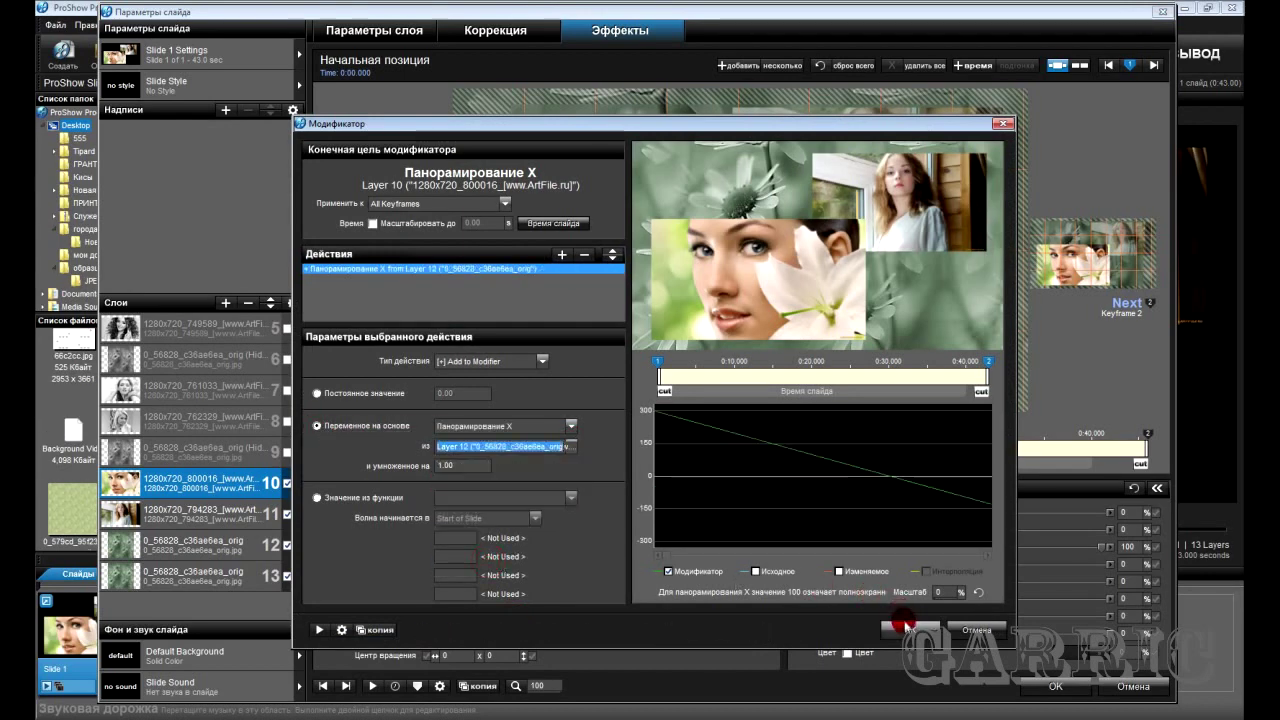
pyautogui.click(903, 627)
# Add a Pan X modifier to layer 11, the woman by the window, with a variable amount based on Pan X from flower layer 12.
pyautogui.click(225, 513)
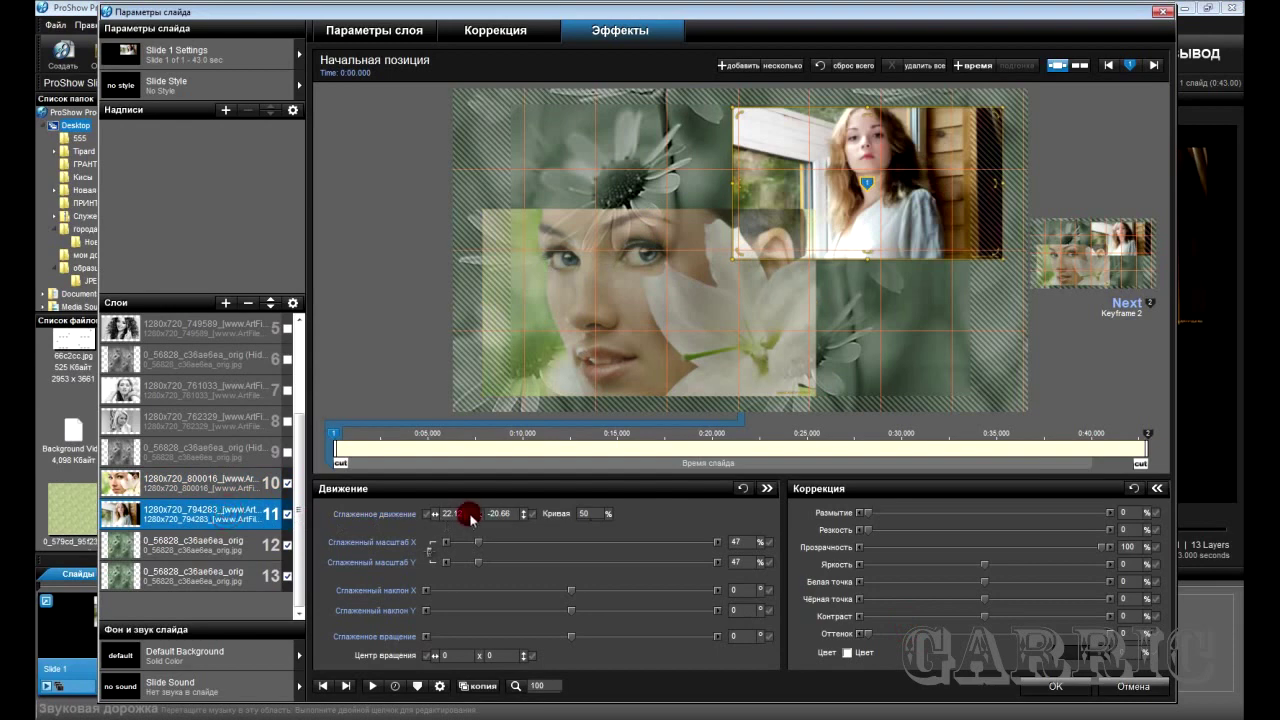
pyautogui.rightClick(467, 514)
pyautogui.click(525, 617)
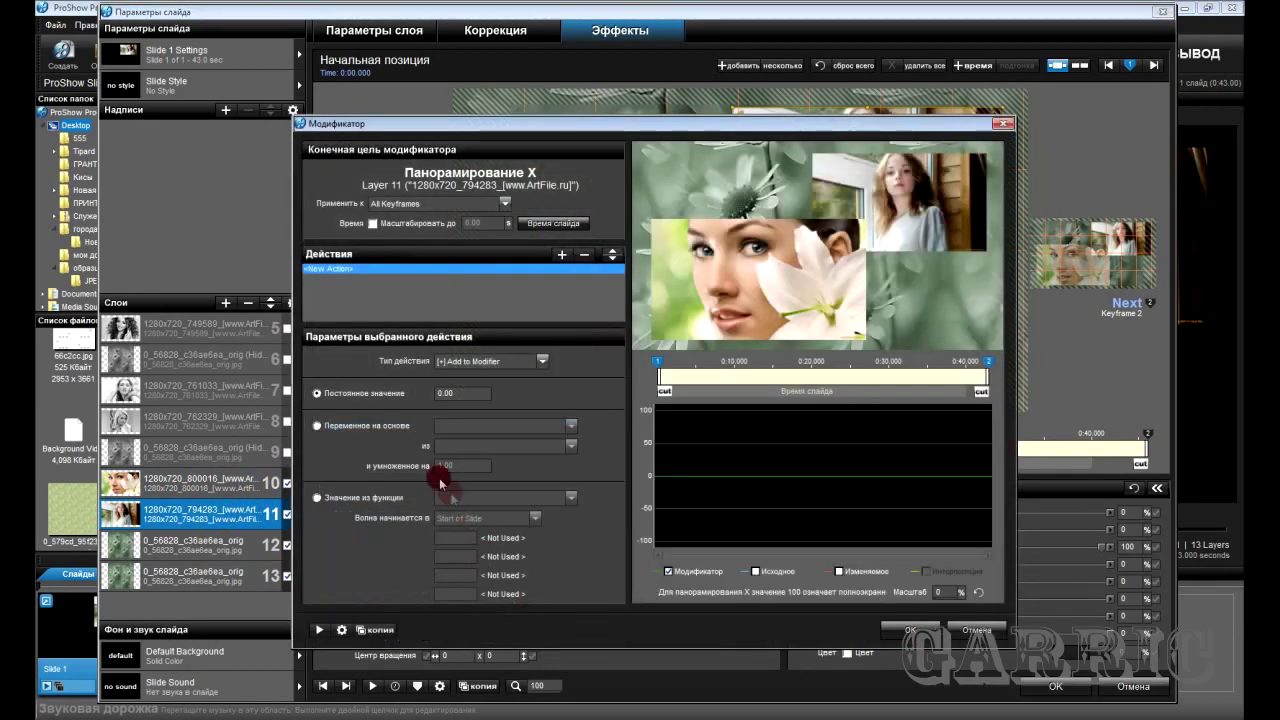
pyautogui.click(316, 425)
pyautogui.click(571, 444)
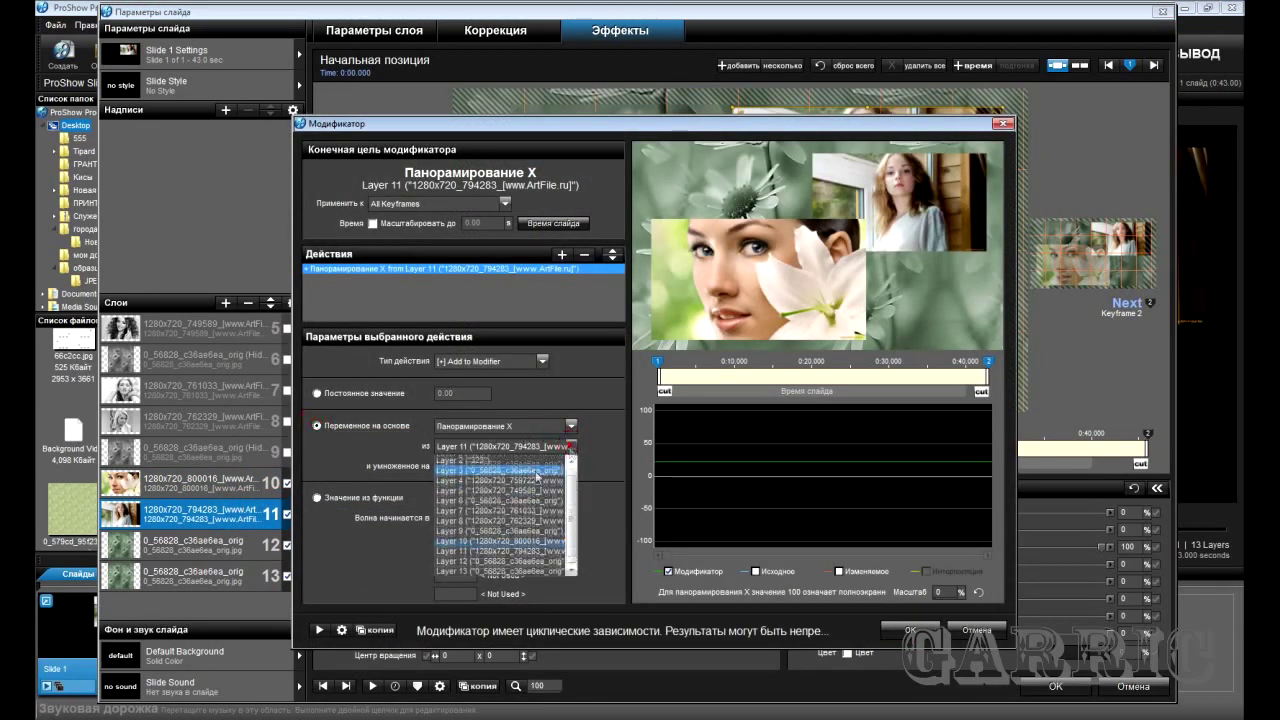
pyautogui.click(480, 556)
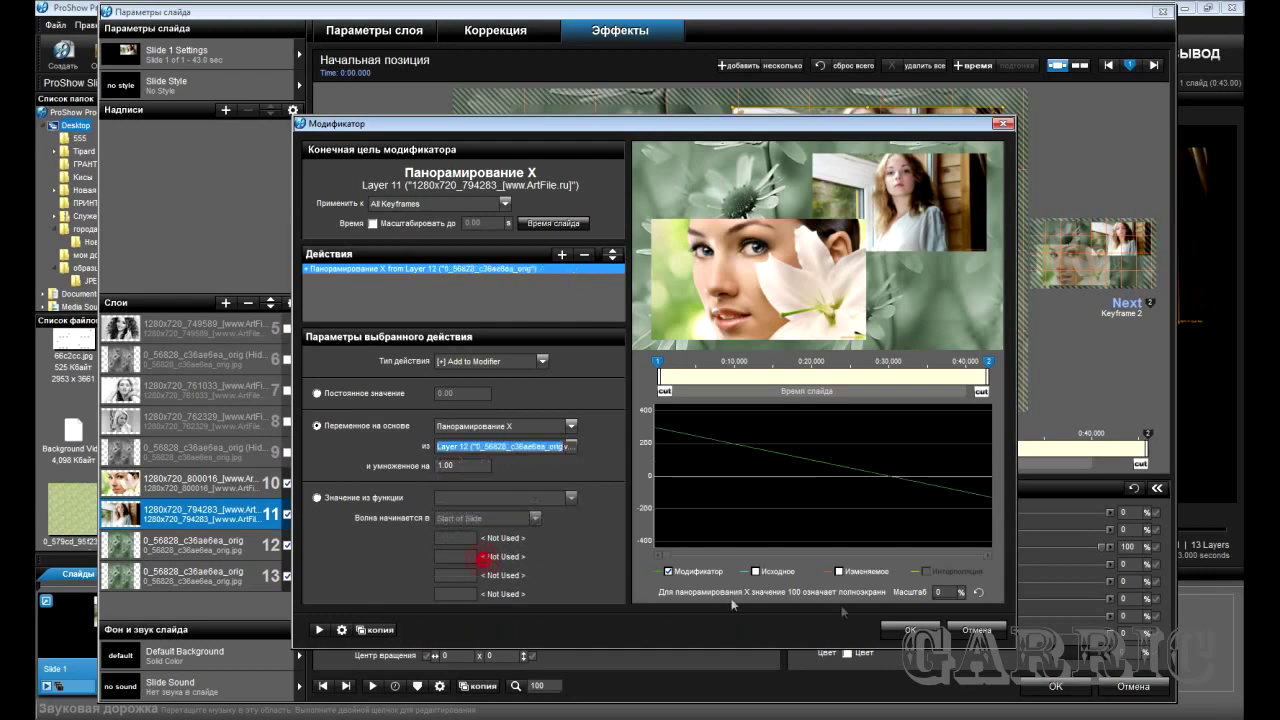
pyautogui.click(908, 630)
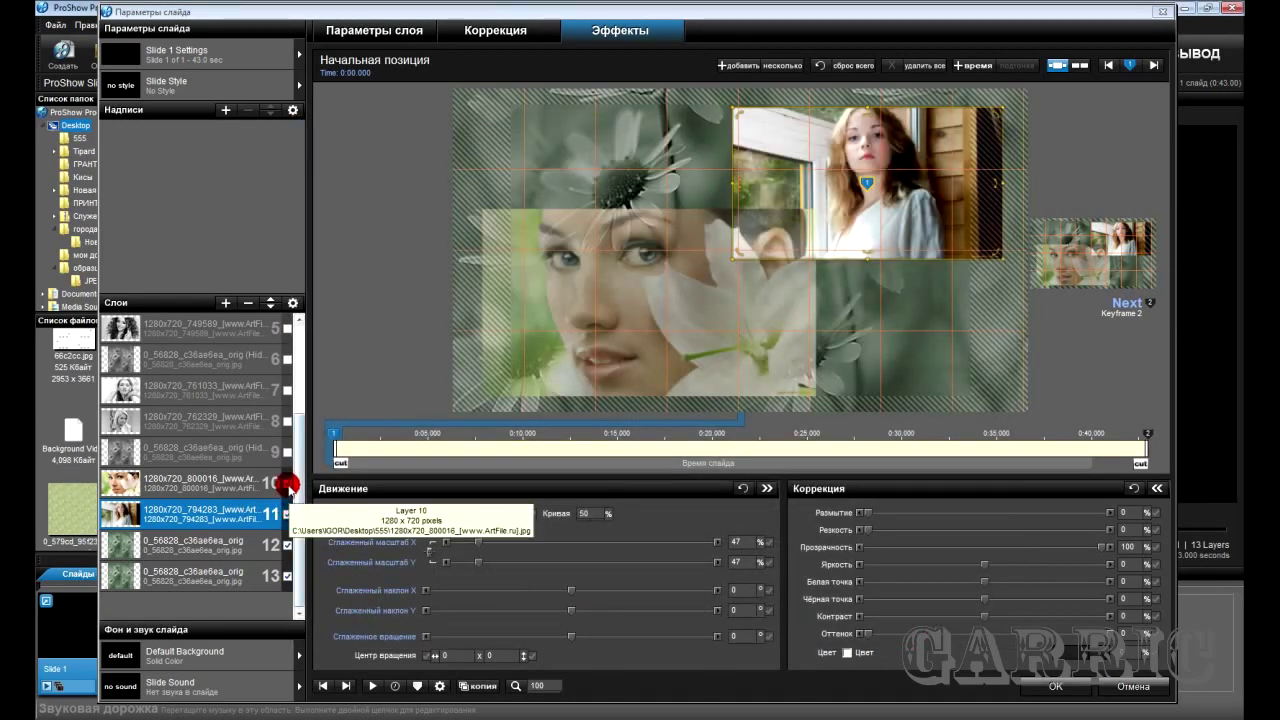
# Hide photo layers 10 and 11 and flower layer 12.
pyautogui.click(287, 483)
pyautogui.click(287, 514)
pyautogui.click(287, 545)
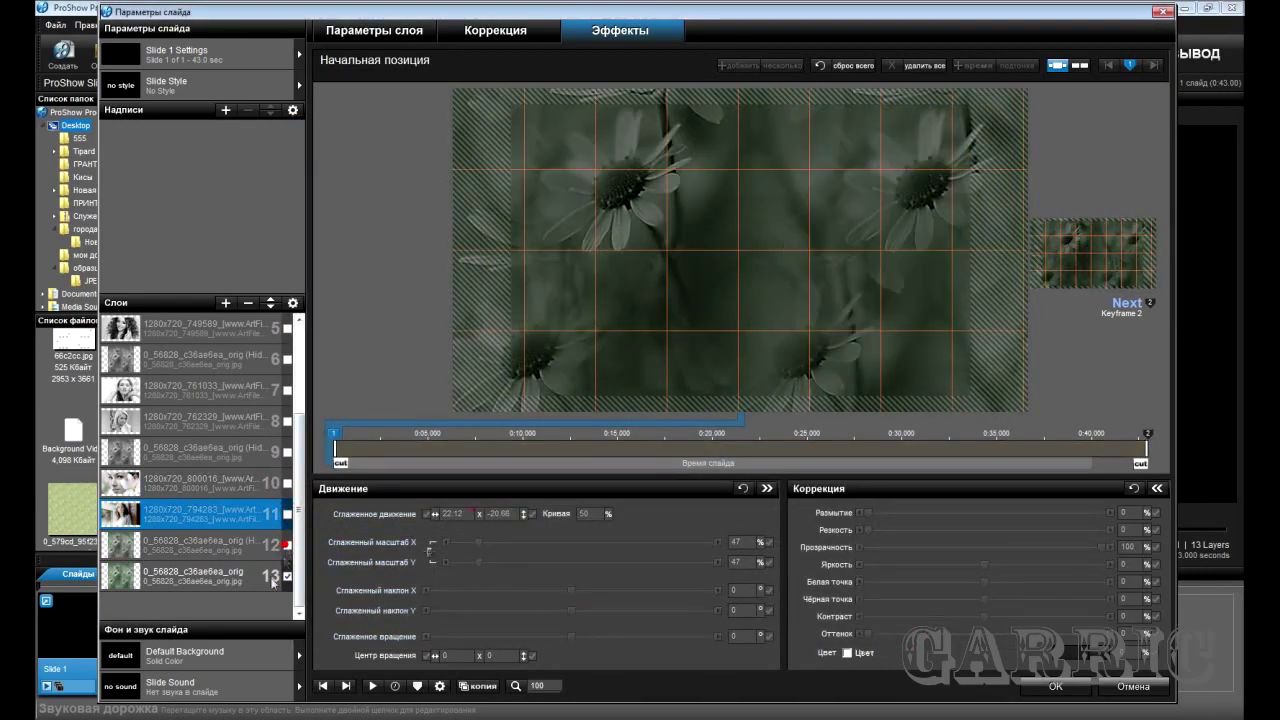
pyautogui.click(208, 580)
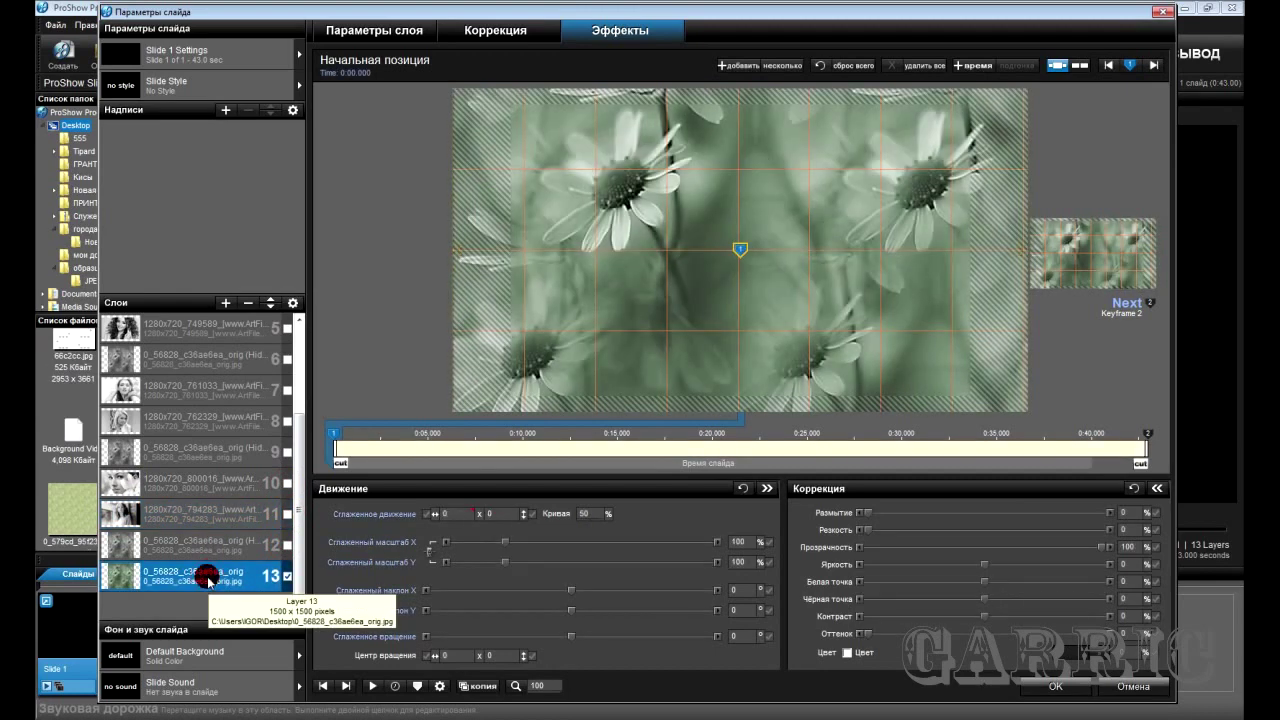
pyautogui.rightClick(208, 580)
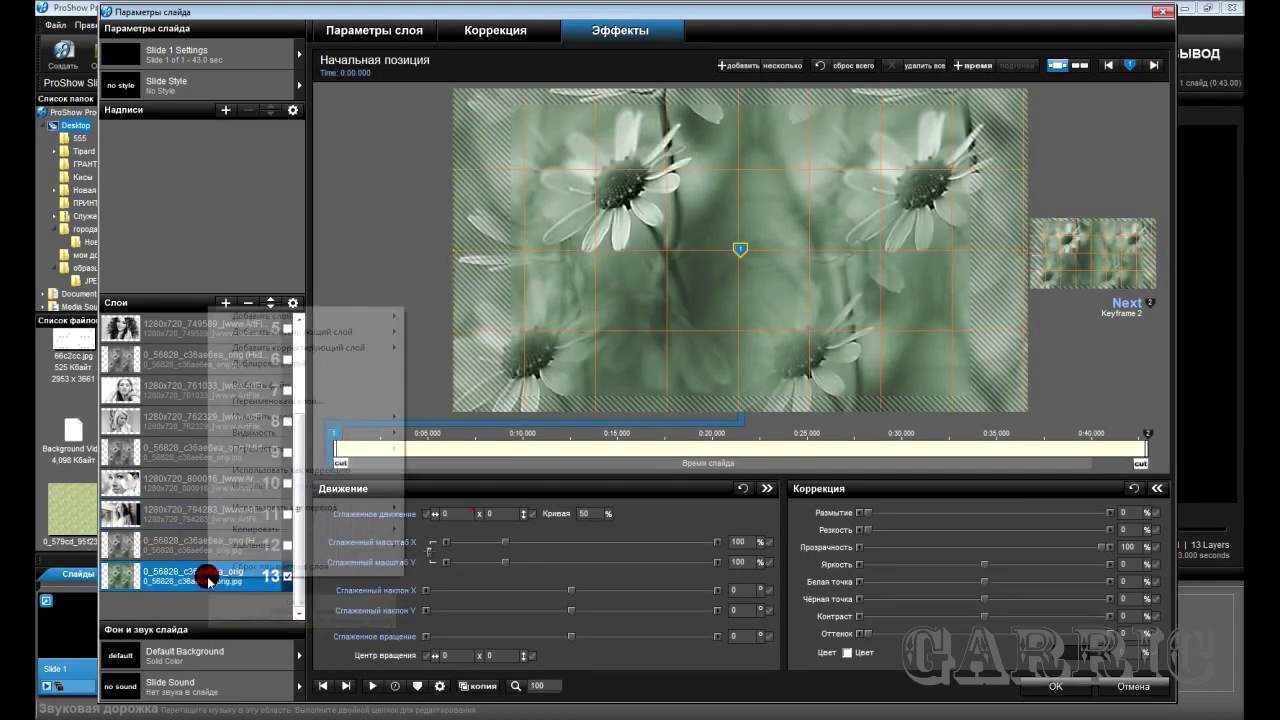
pyautogui.moveTo(285, 318)
pyautogui.click(411, 317)
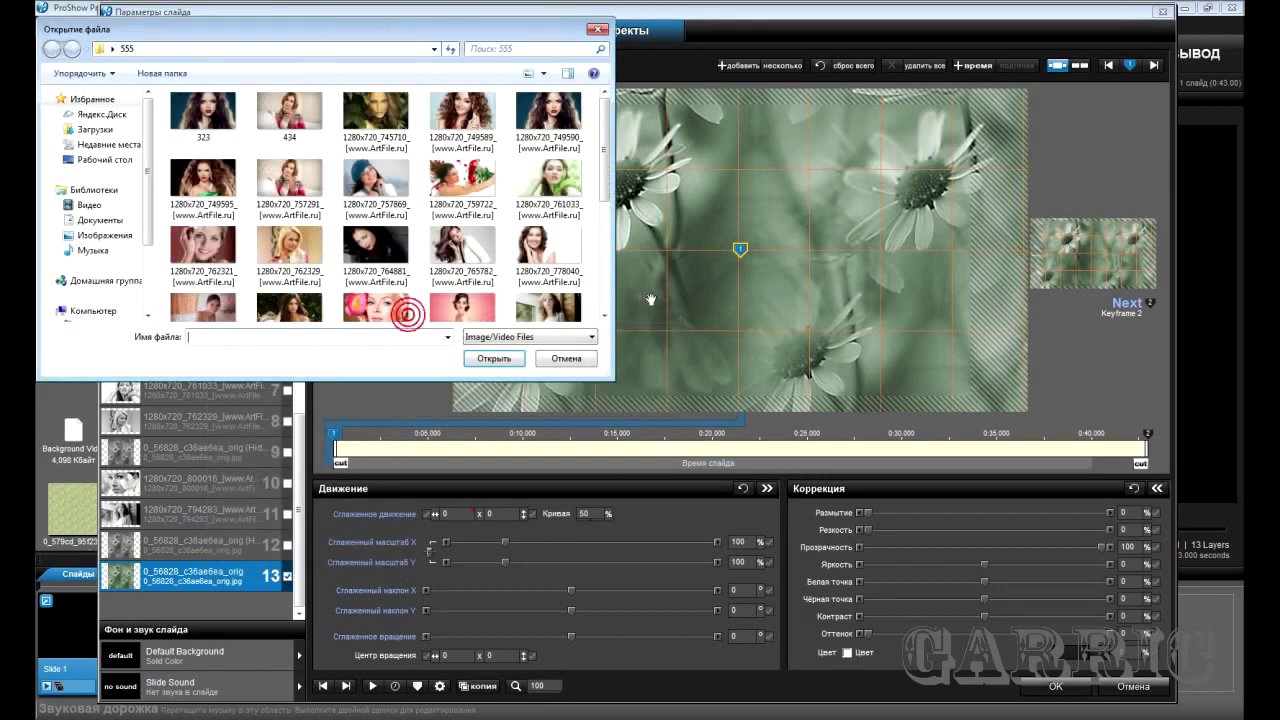
pyautogui.scroll(-5, 607, 190)
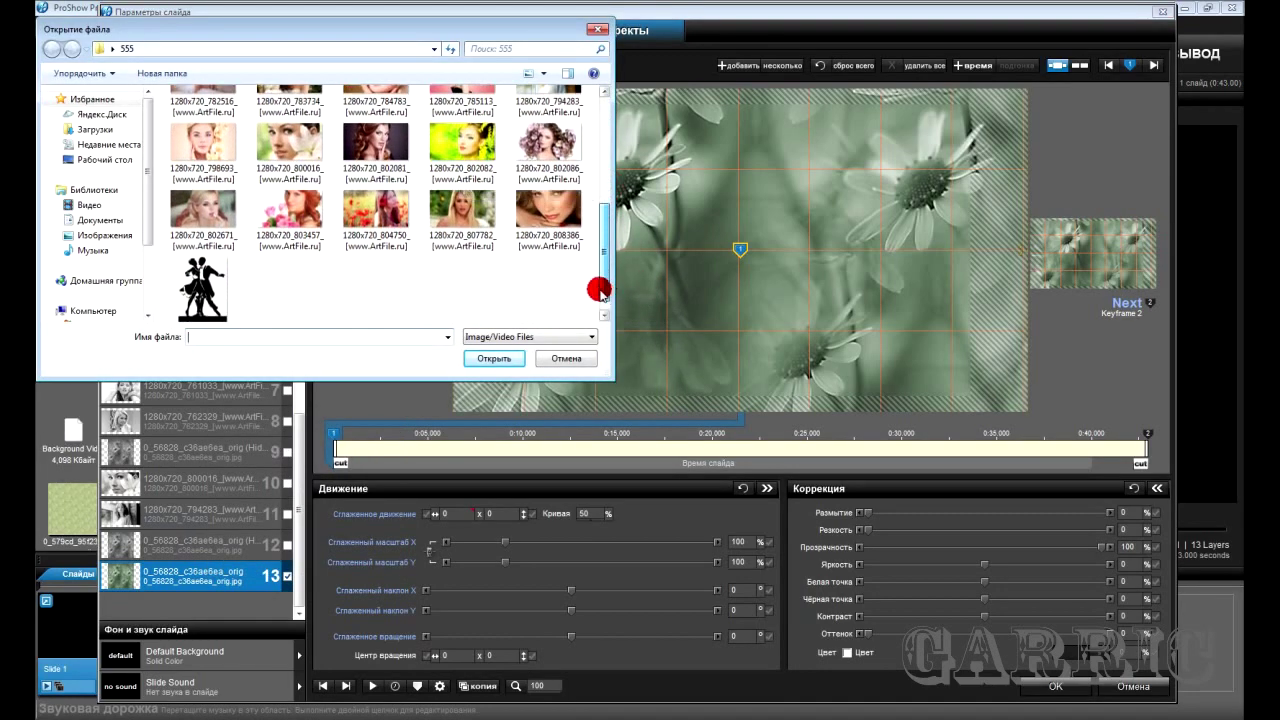
pyautogui.click(232, 204)
pyautogui.click(491, 358)
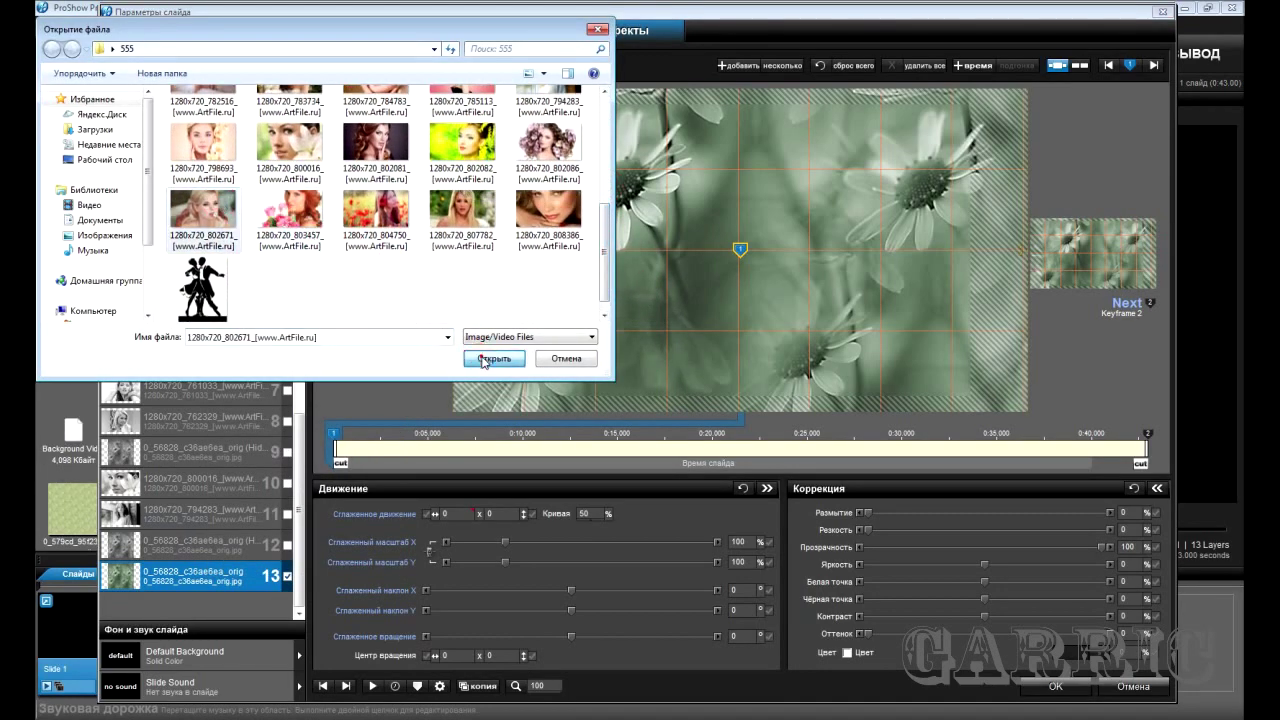
pyautogui.rightClick(238, 578)
pyautogui.click(297, 320)
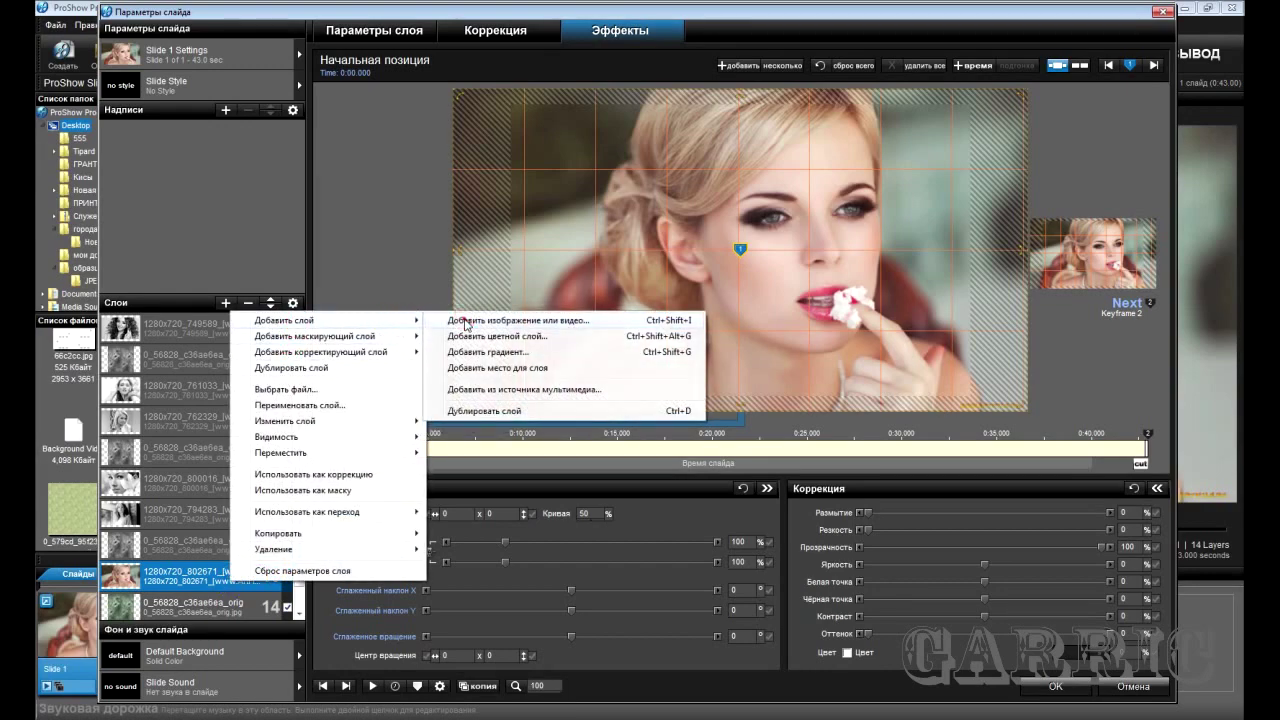
pyautogui.click(470, 320)
pyautogui.scroll(-2, 606, 223)
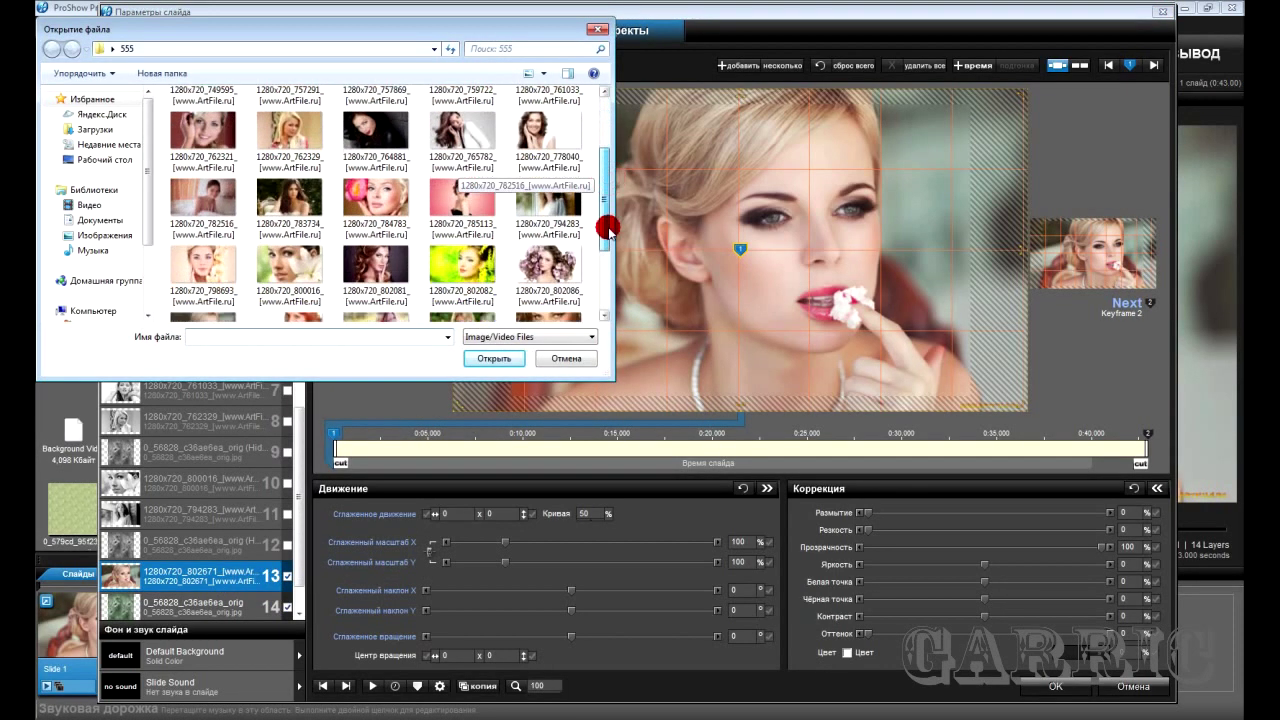
pyautogui.click(203, 197)
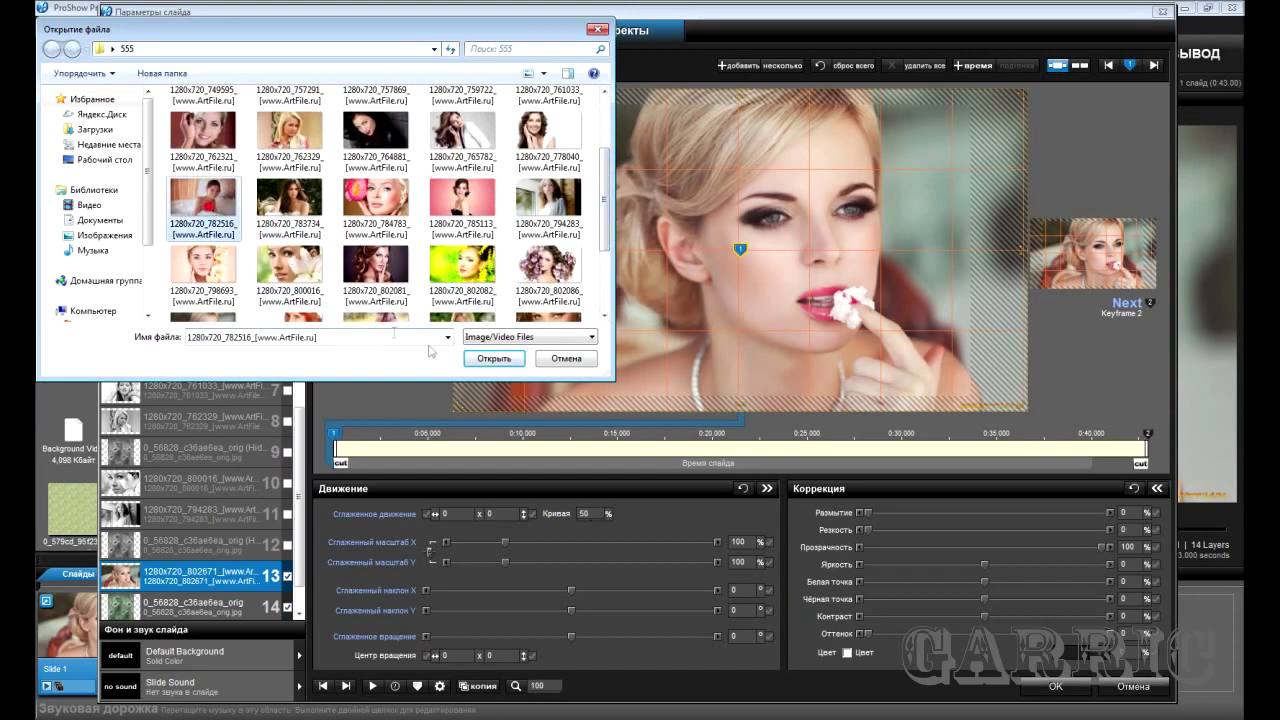
pyautogui.click(485, 358)
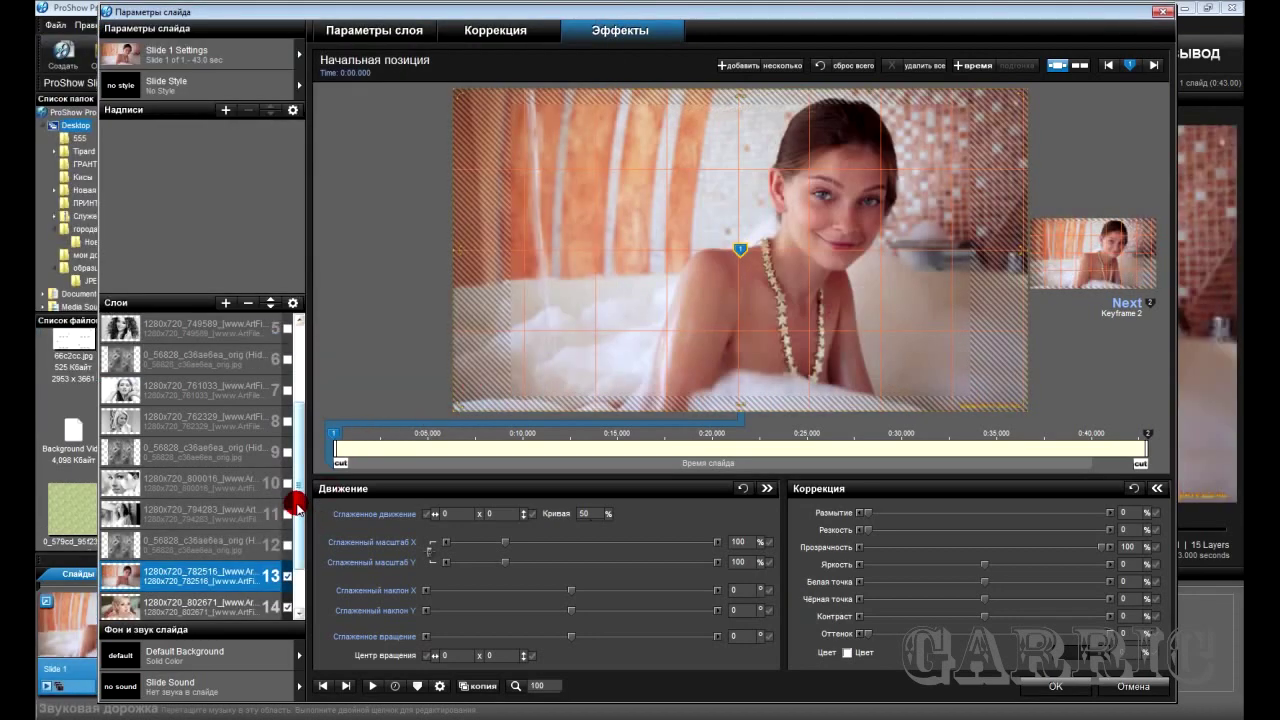
# Place layer 13, the woman in the bath, at 45% scale around position 21 x 25 and copy its first keyframe to the next one.
pyautogui.scroll(-2, 289, 491)
pyautogui.moveTo(503, 543); pyautogui.dragTo(476, 553)
pyautogui.moveTo(694, 303); pyautogui.dragTo(820, 377)
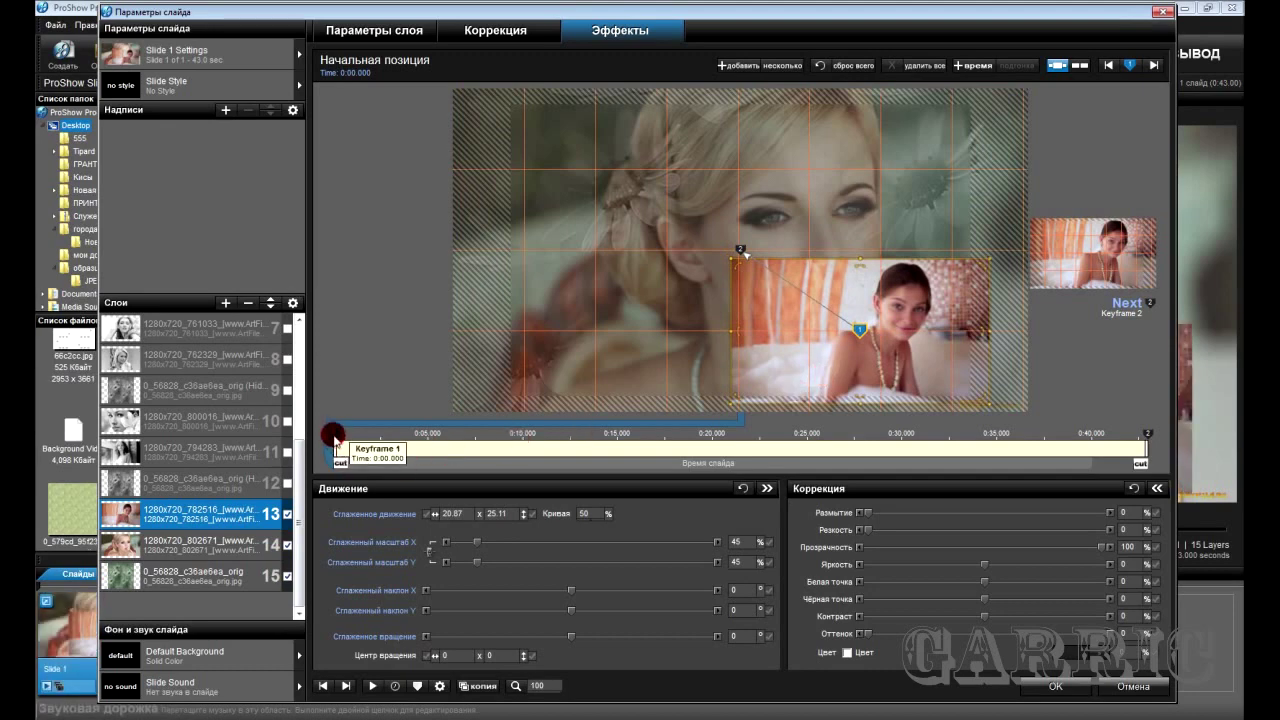
pyautogui.rightClick(334, 434)
pyautogui.click(441, 620)
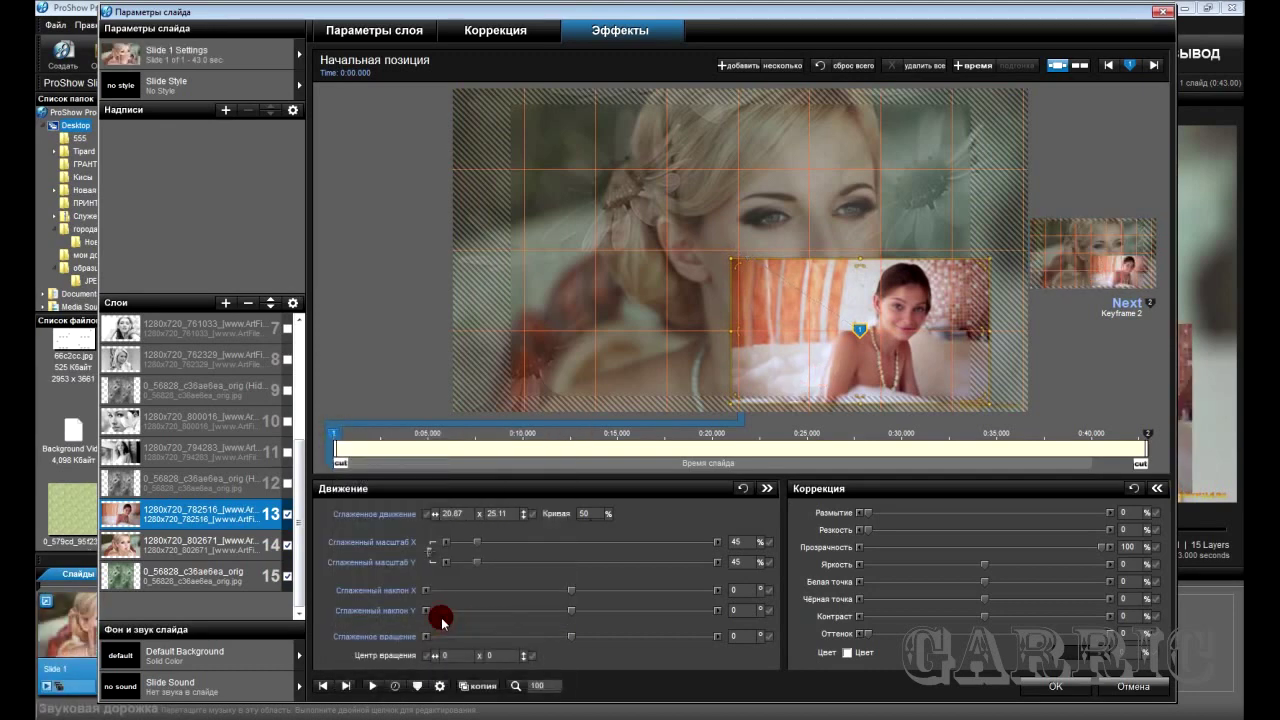
pyautogui.click(240, 558)
pyautogui.click(334, 437)
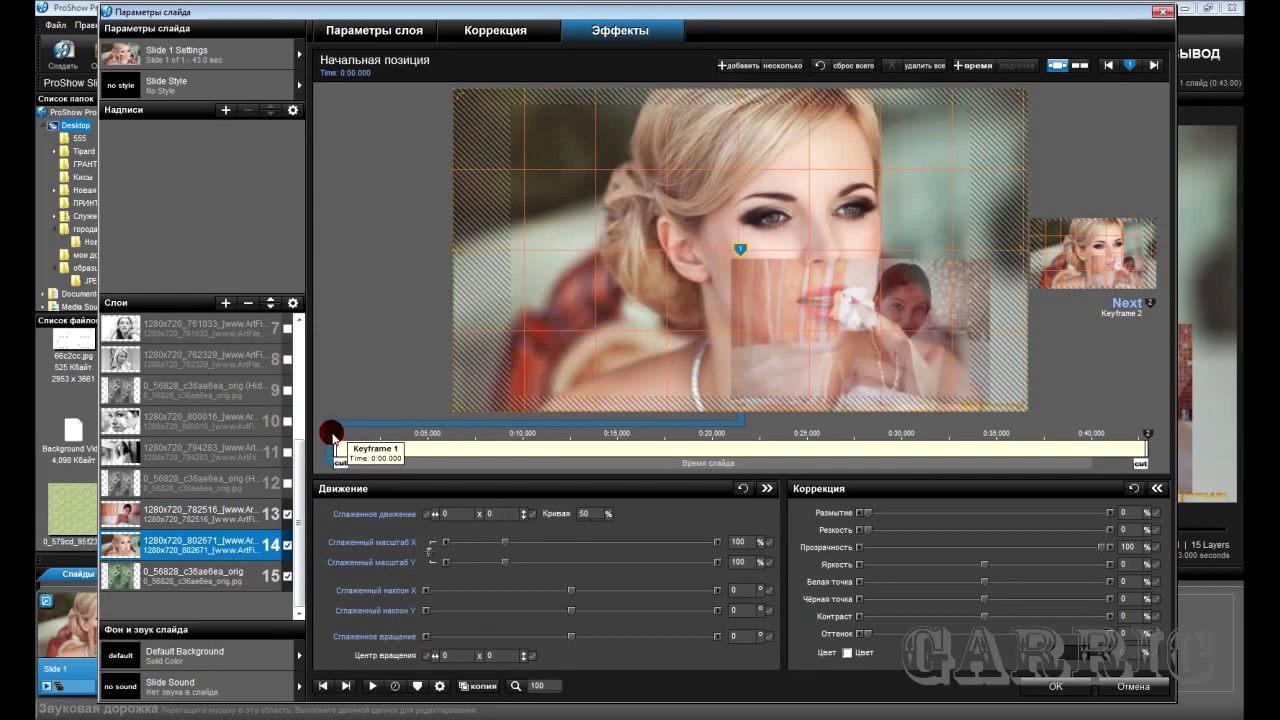
pyautogui.rightClick(334, 436)
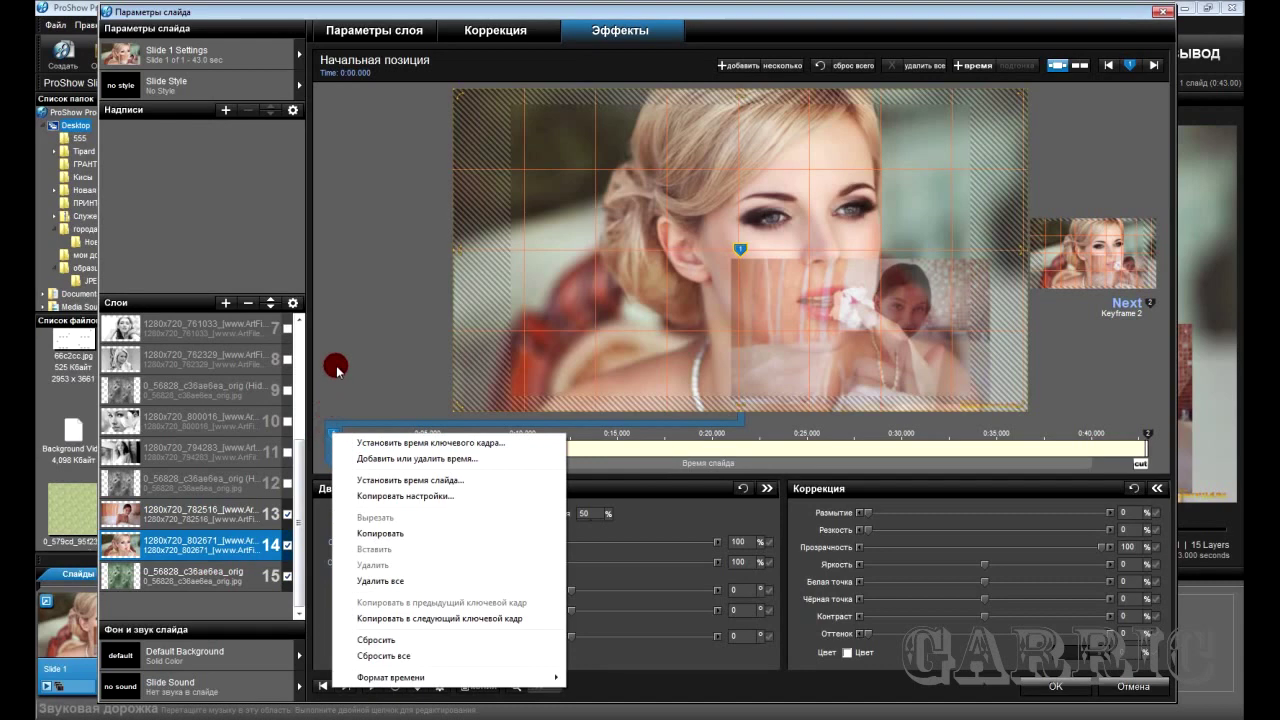
pyautogui.click(223, 533)
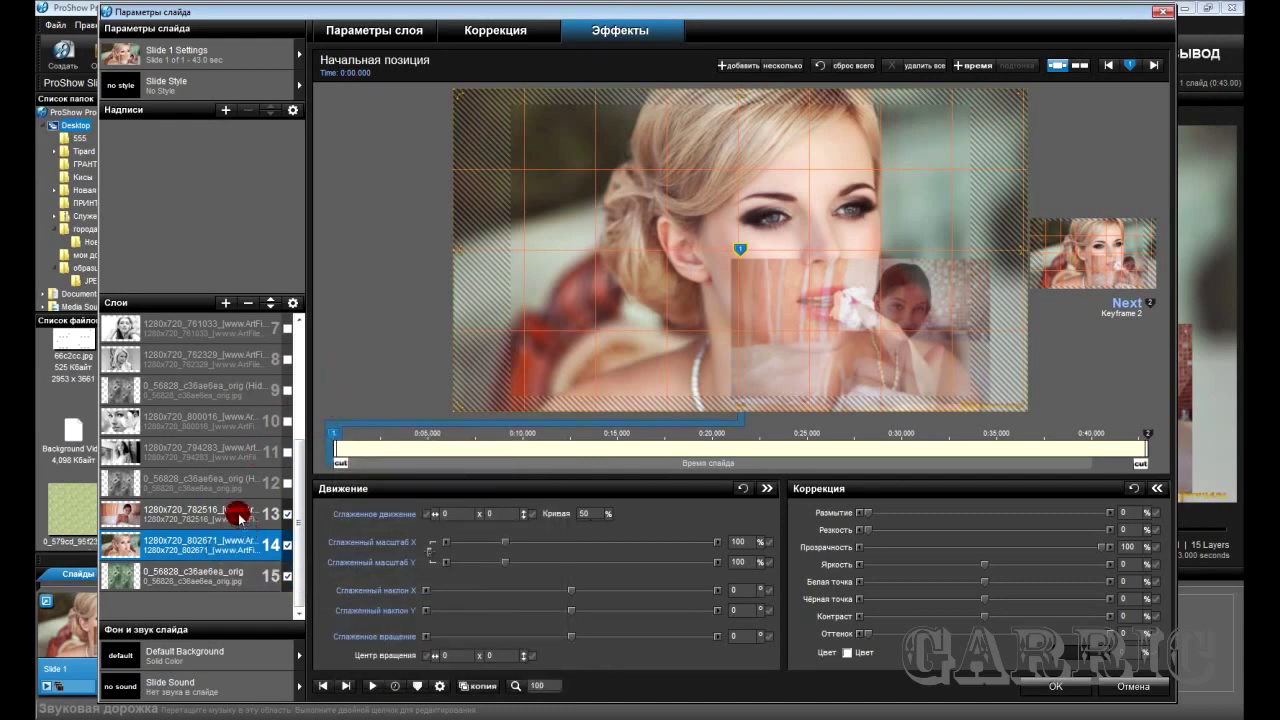
# Place layer 14, the blonde woman, at 69% scale around position -14 x -12 and copy its first keyframe to the next one.
pyautogui.click(229, 548)
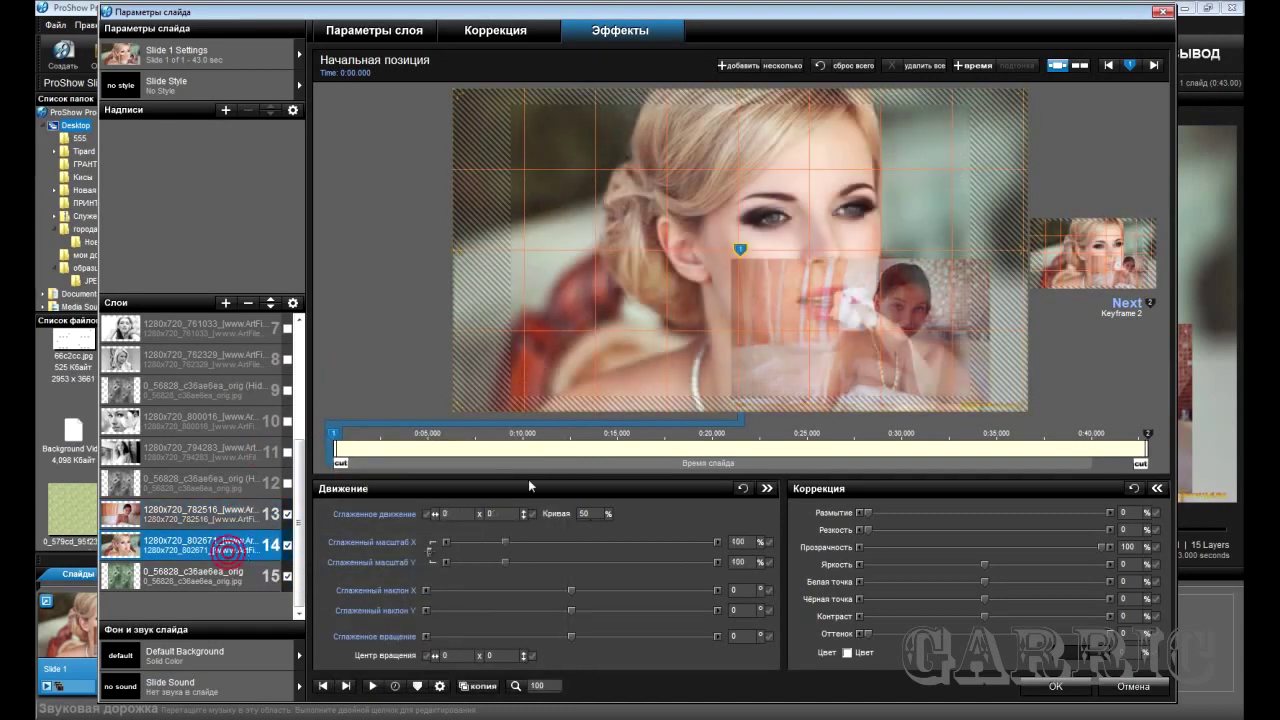
pyautogui.moveTo(505, 546)
pyautogui.mouseDown()
pyautogui.moveTo(472, 546)
pyautogui.moveTo(483, 546)
pyautogui.mouseUp()
pyautogui.moveTo(688, 318); pyautogui.dragTo(547, 261)
pyautogui.click(483, 546)
pyautogui.moveTo(483, 546); pyautogui.dragTo(489, 546)
pyautogui.moveTo(600, 323); pyautogui.dragTo(644, 306)
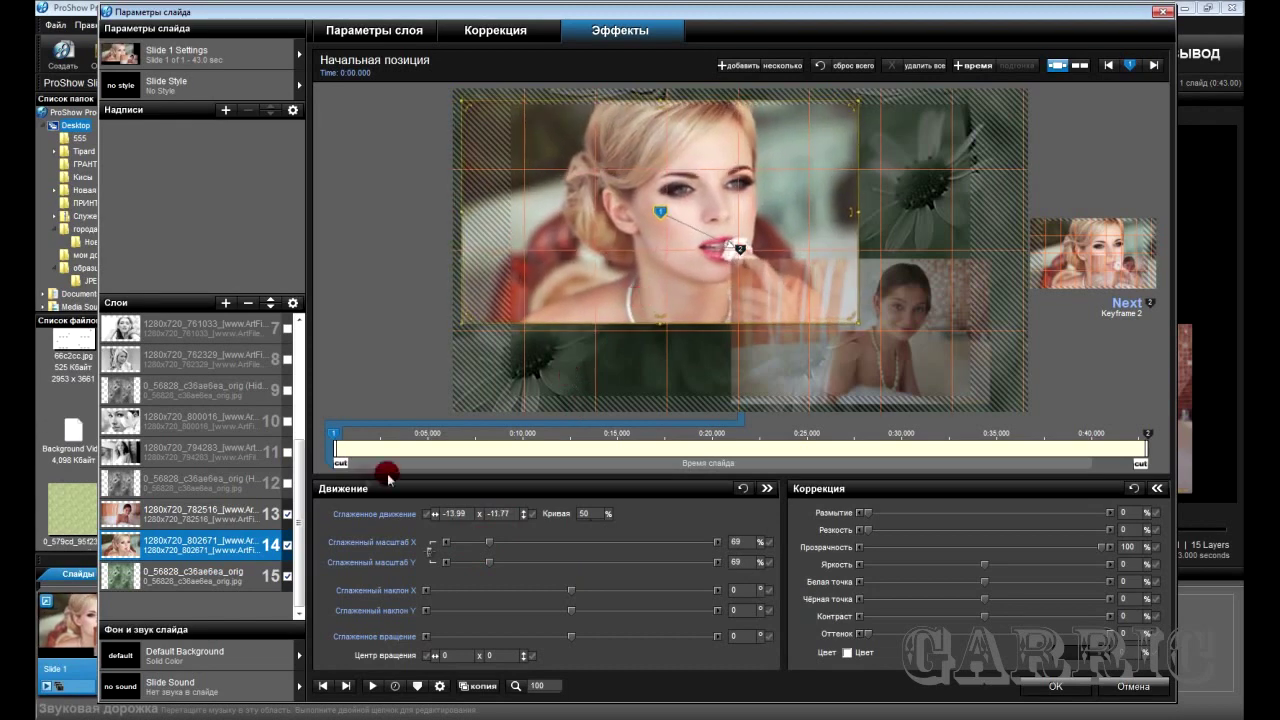
pyautogui.rightClick(340, 430)
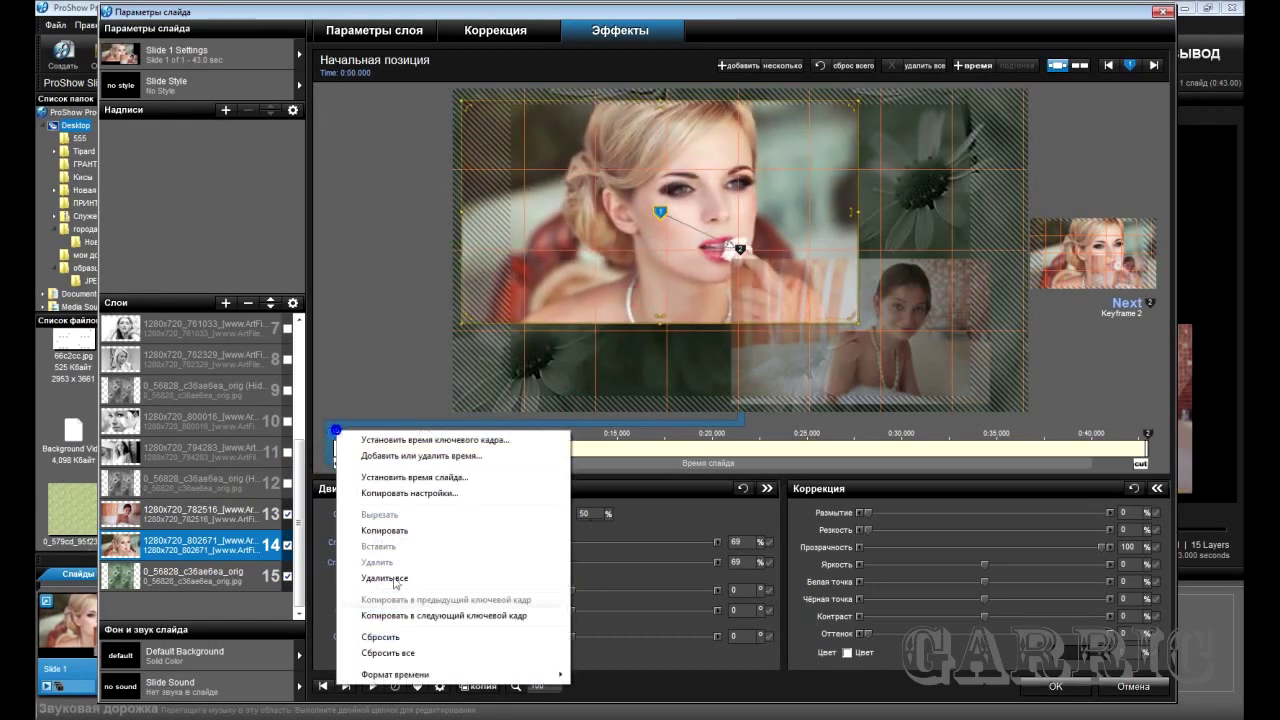
pyautogui.click(427, 616)
# Add a Pan X modifier to layer 13, the woman in the bath, with a variable amount based on Pan X from flower layer 15.
pyautogui.click(227, 586)
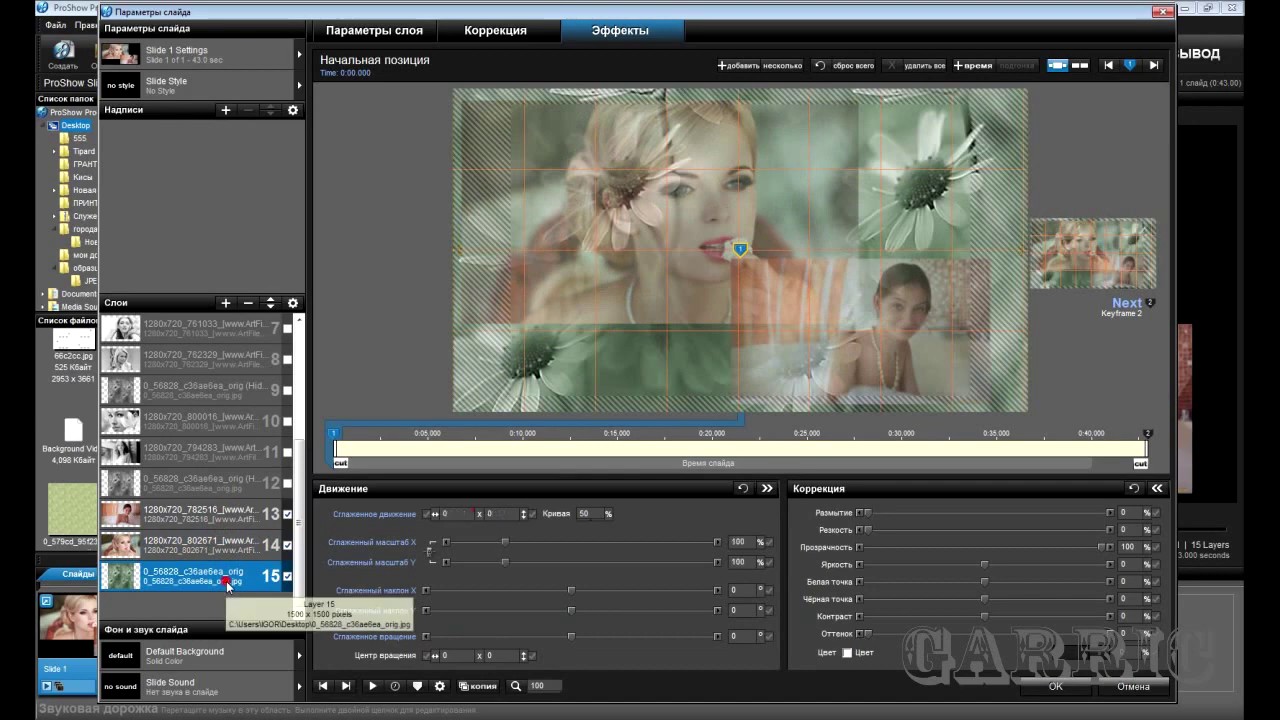
pyautogui.click(232, 516)
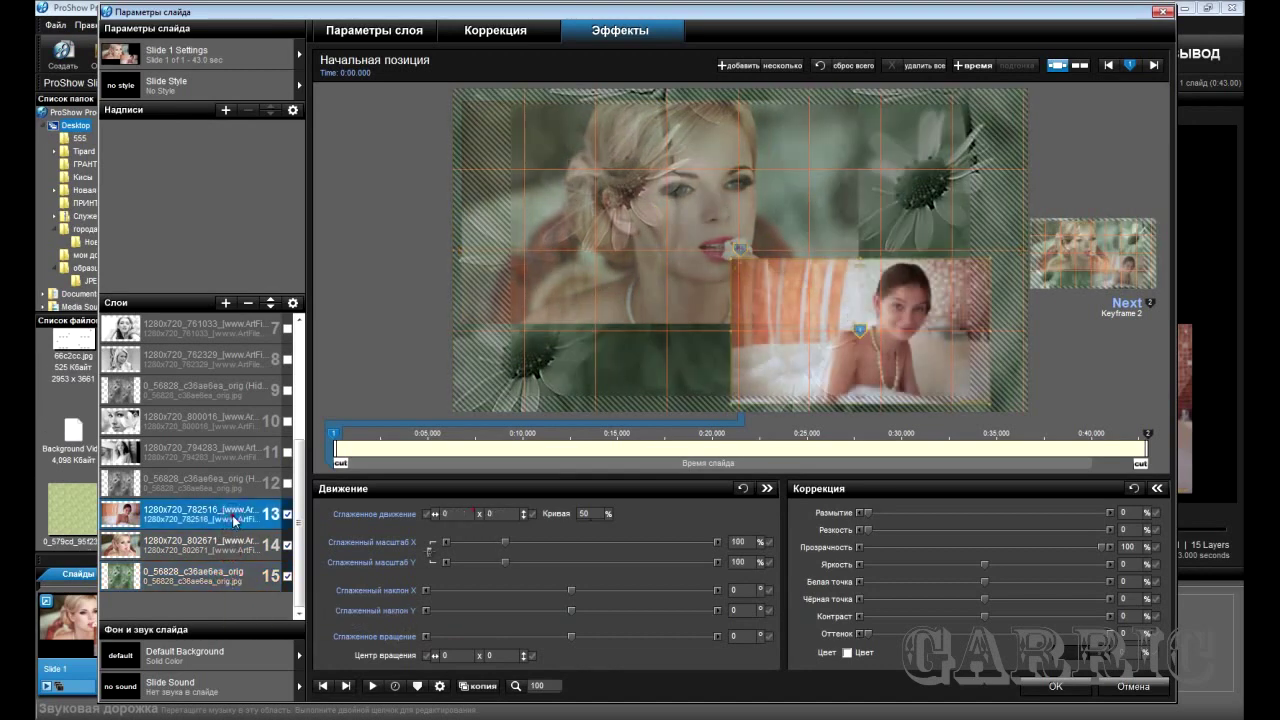
pyautogui.rightClick(462, 516)
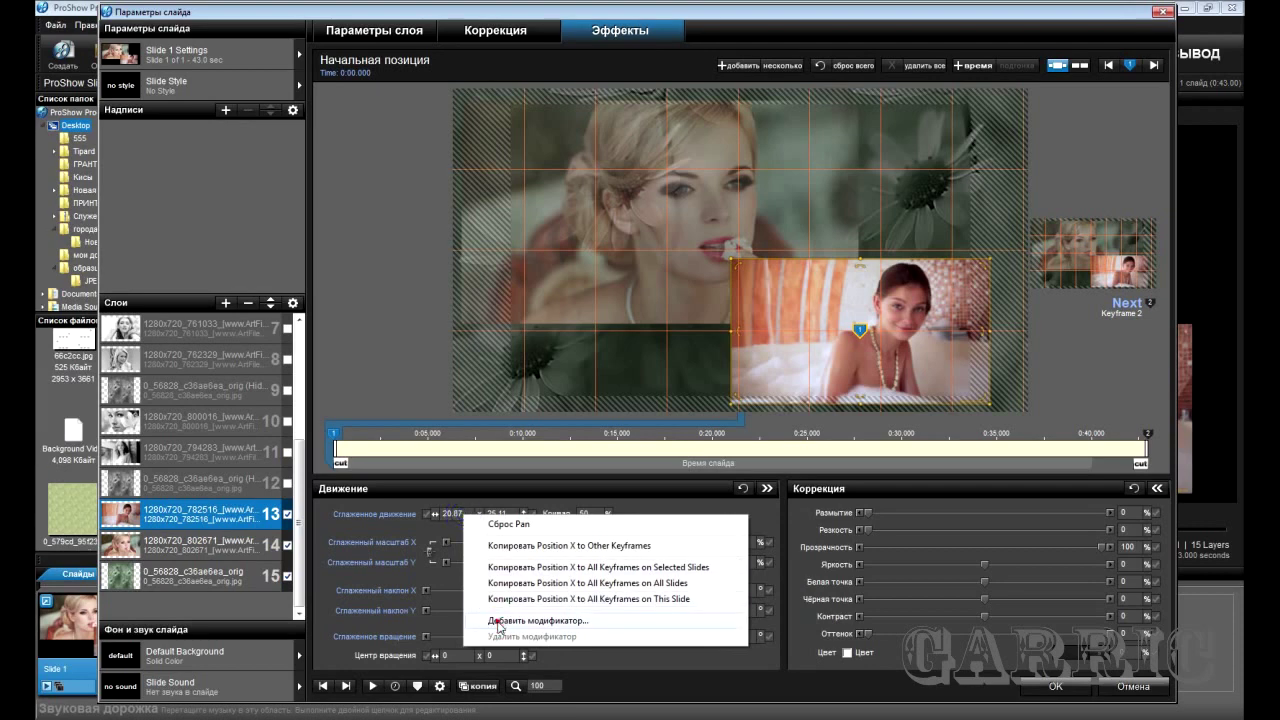
pyautogui.click(498, 621)
pyautogui.click(317, 425)
pyautogui.click(540, 451)
pyautogui.click(508, 574)
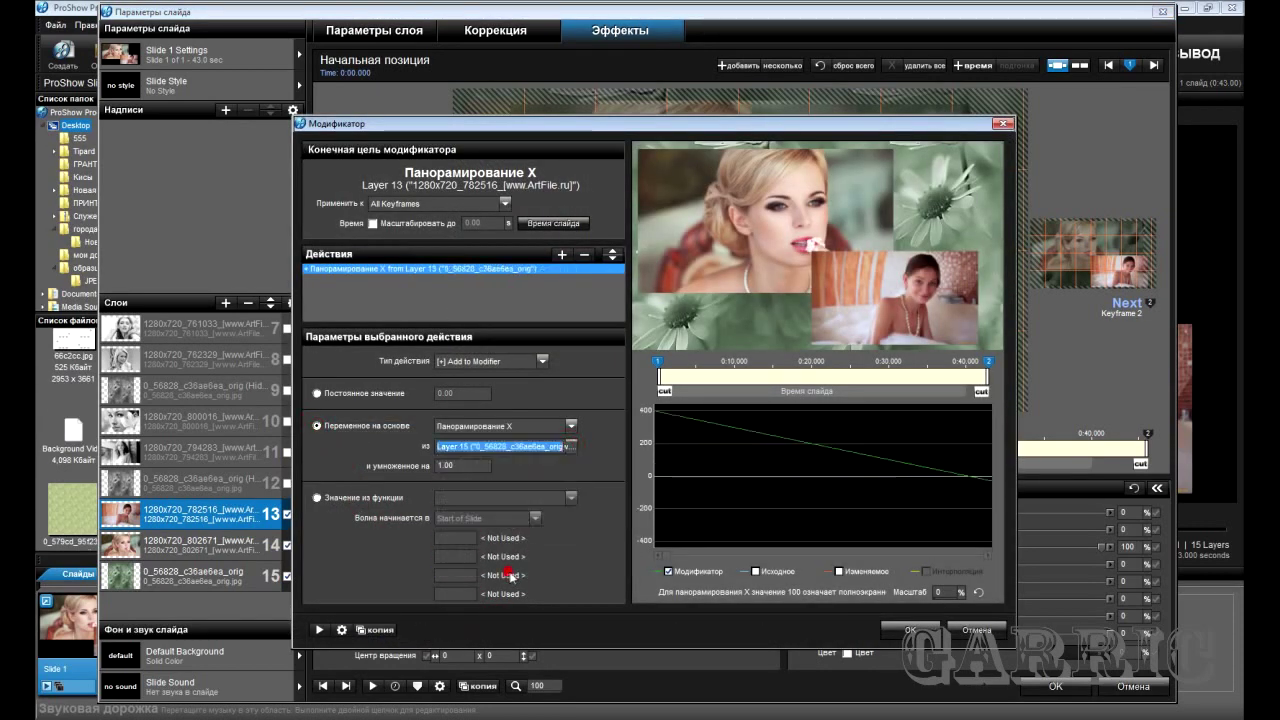
pyautogui.click(905, 629)
# Add a Pan X modifier to layer 14, the blonde woman, with a variable amount based on Pan X from flower layer 15.
pyautogui.click(240, 549)
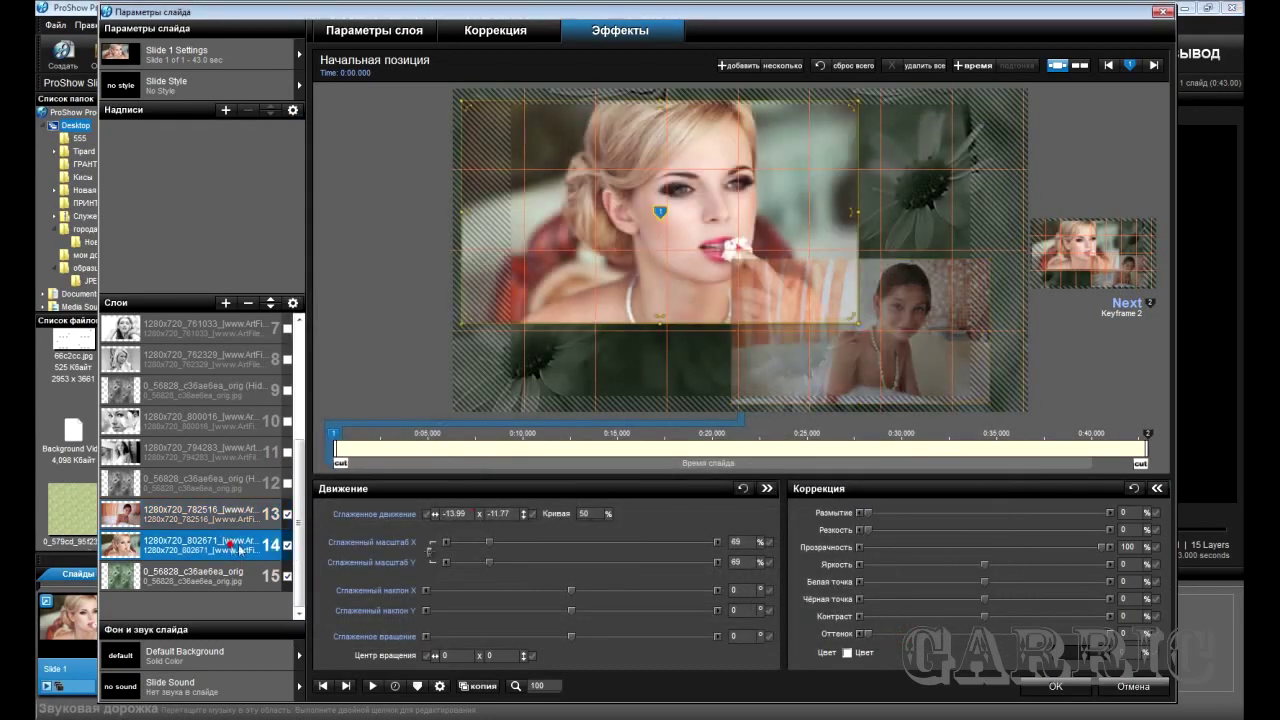
pyautogui.rightClick(474, 515)
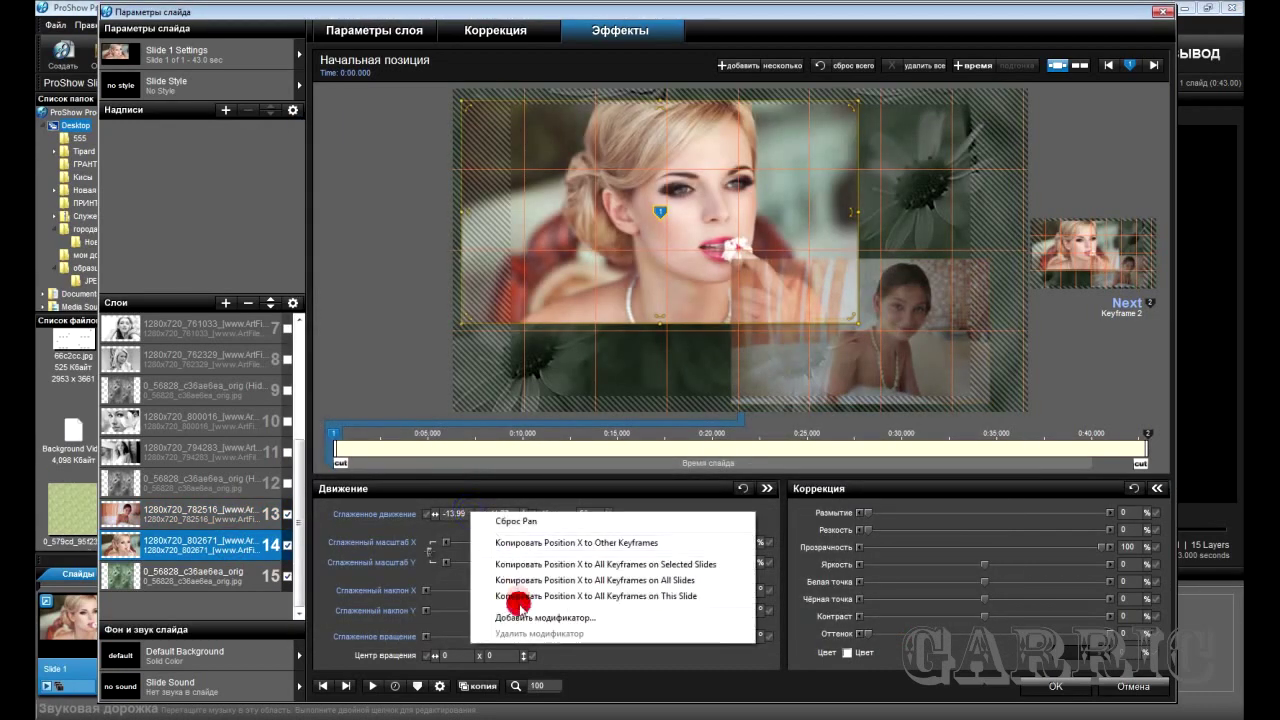
pyautogui.click(520, 618)
pyautogui.click(318, 426)
pyautogui.click(571, 446)
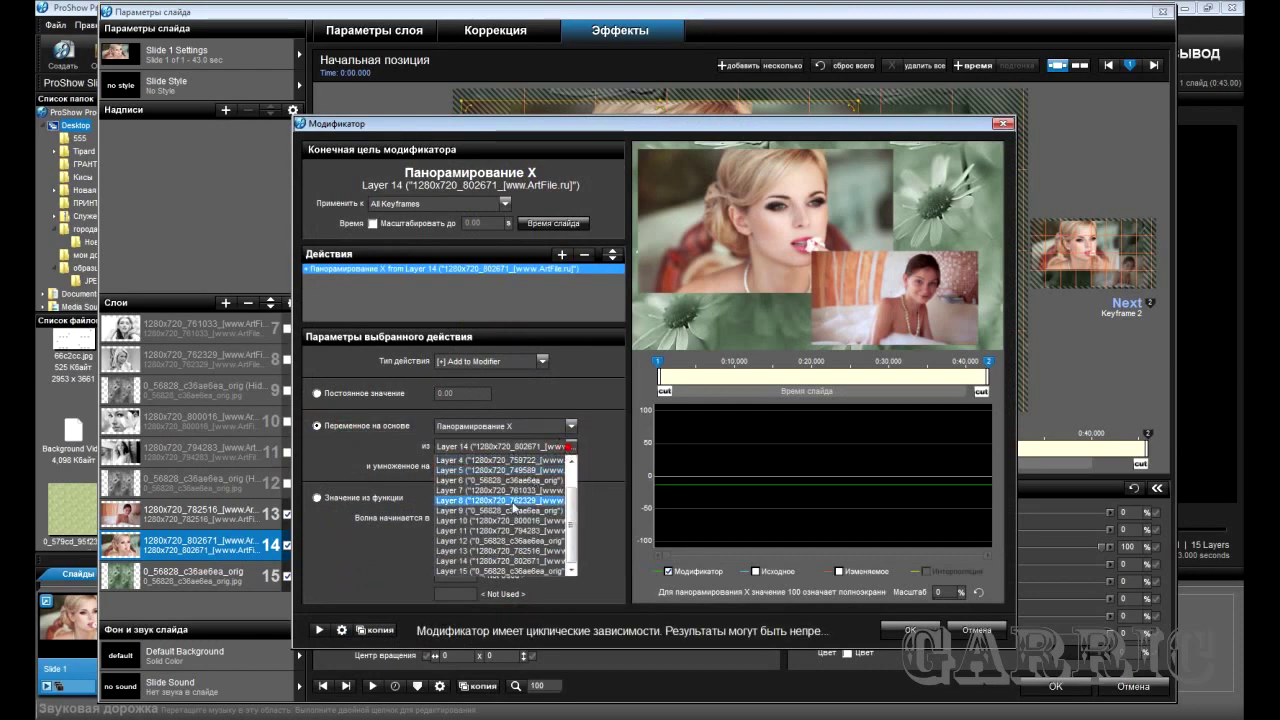
pyautogui.click(498, 571)
pyautogui.click(899, 630)
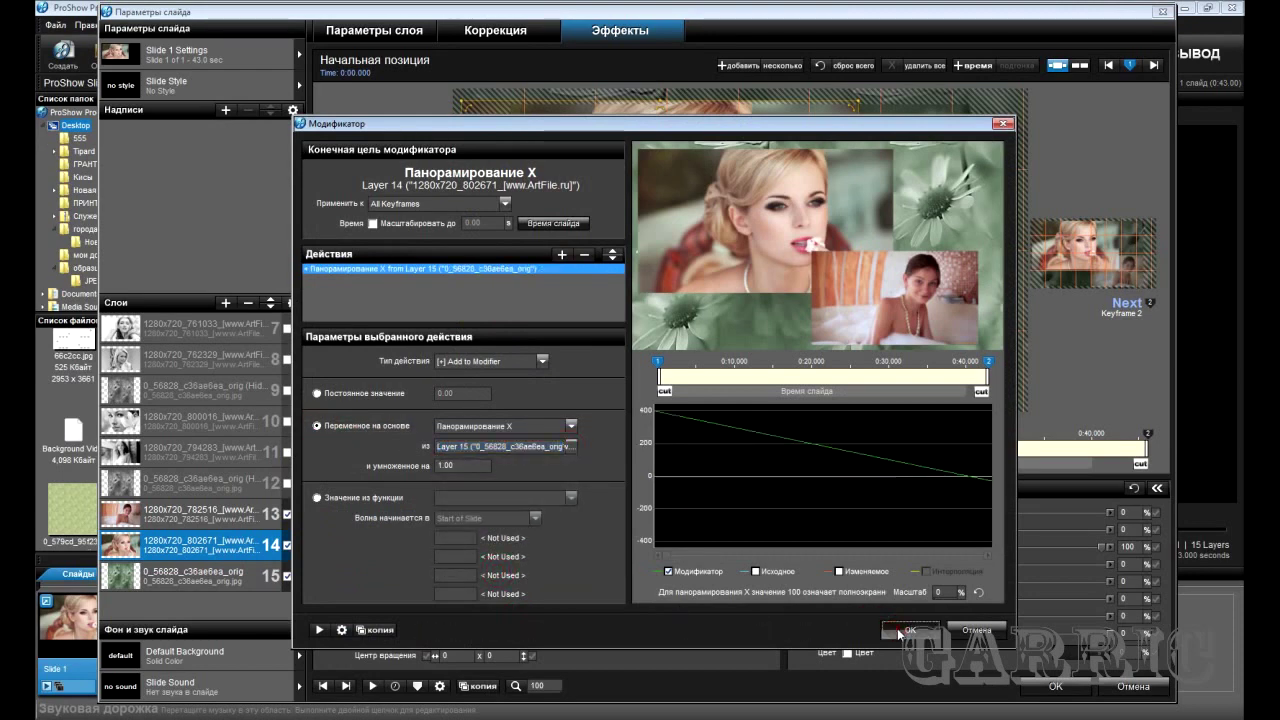
# Make all layers of the slide visible again and play the slide preview.
pyautogui.moveTo(298, 490); pyautogui.dragTo(294, 329)
pyautogui.moveTo(294, 420); pyautogui.dragTo(295, 500)
pyautogui.click(288, 548)
pyautogui.rightClick(287, 548)
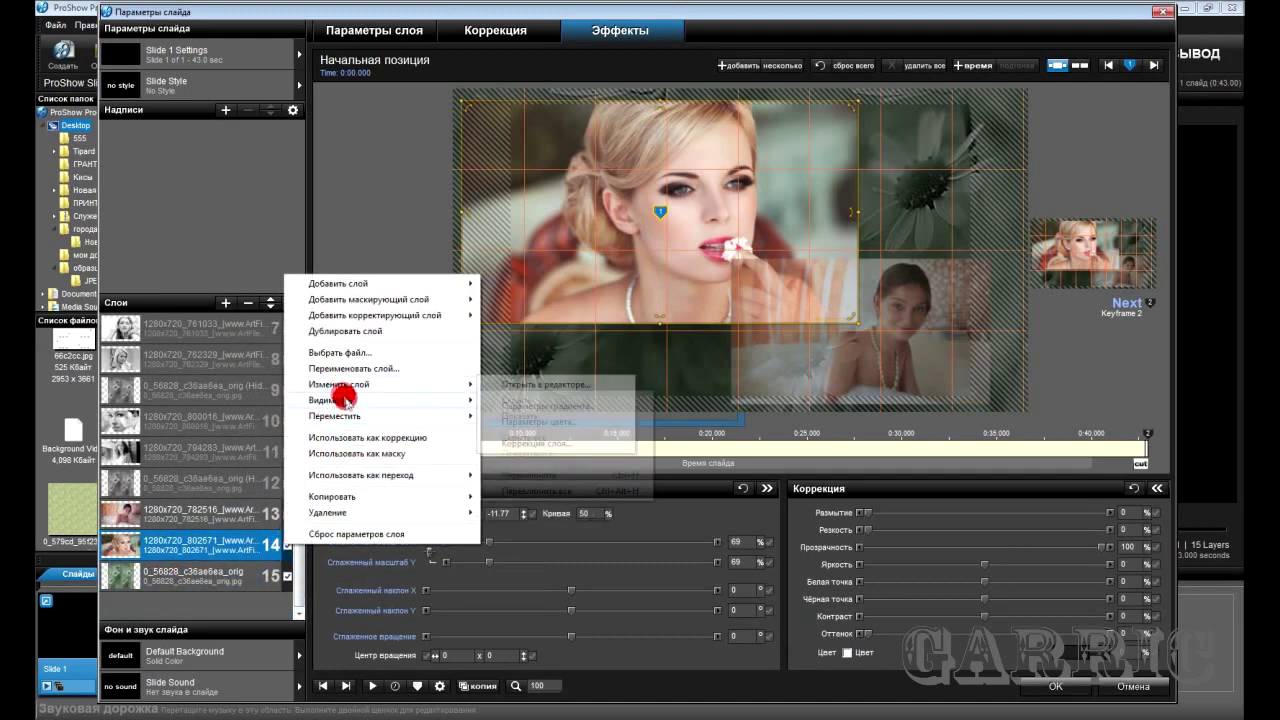
pyautogui.moveTo(346, 402)
pyautogui.click(550, 455)
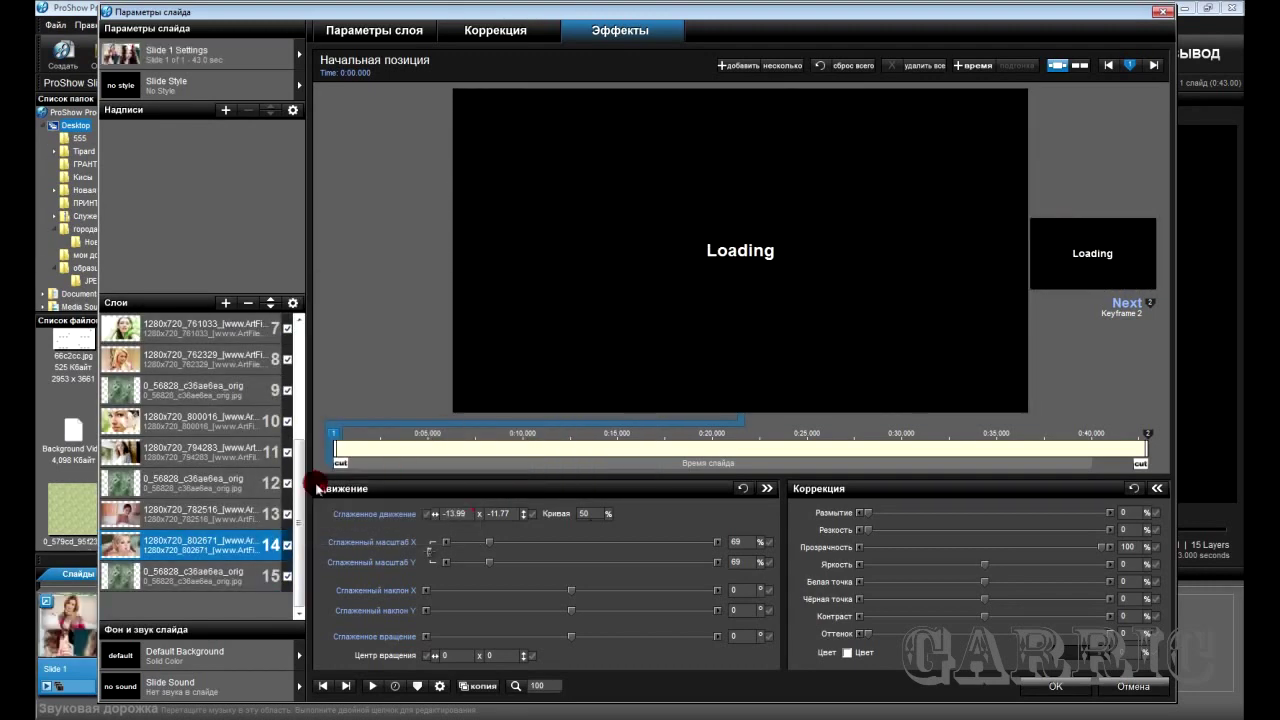
pyautogui.moveTo(297, 472); pyautogui.dragTo(300, 374)
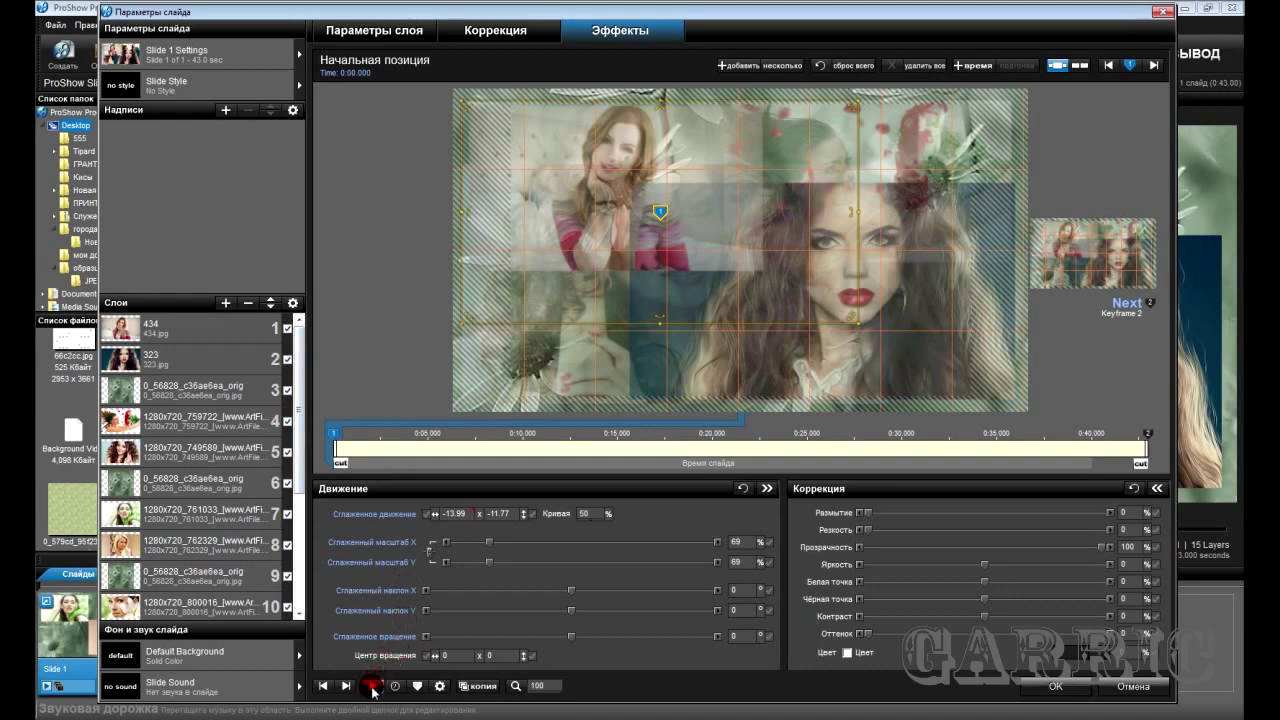
pyautogui.click(373, 688)
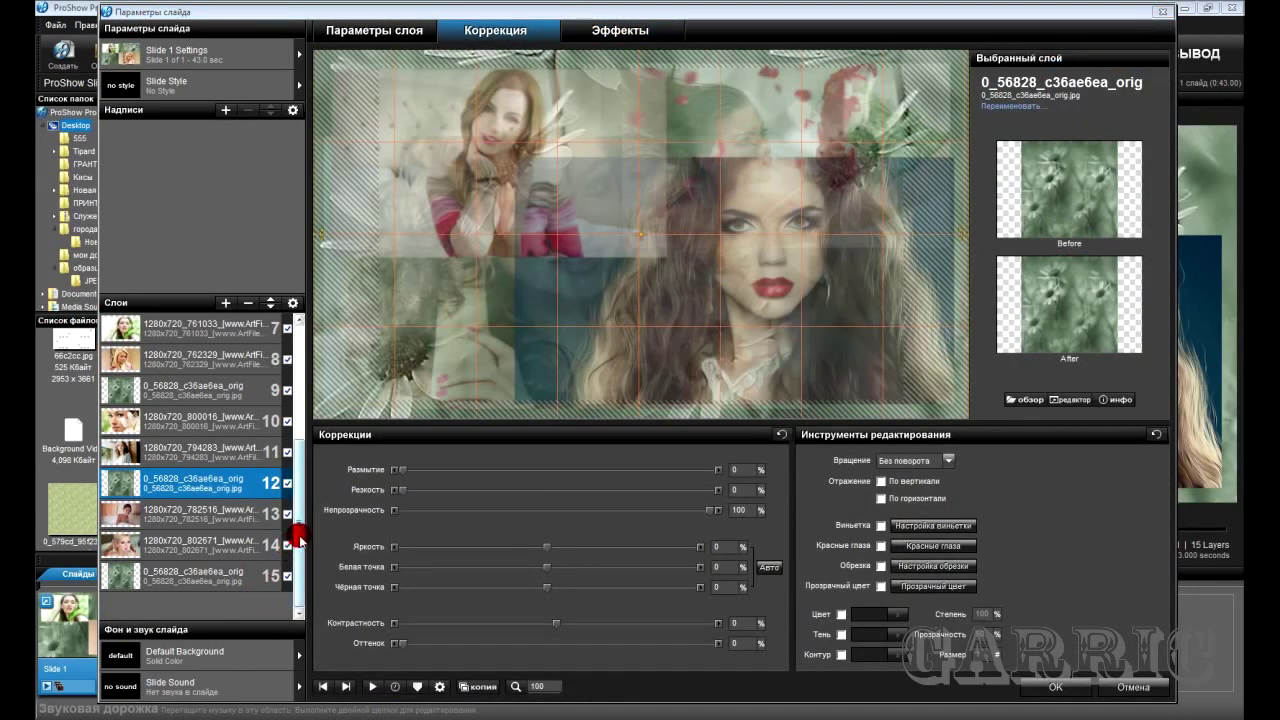
# Set the opacity of flower layer 3 to 0% in its corrections.
pyautogui.moveTo(298, 540); pyautogui.dragTo(290, 423)
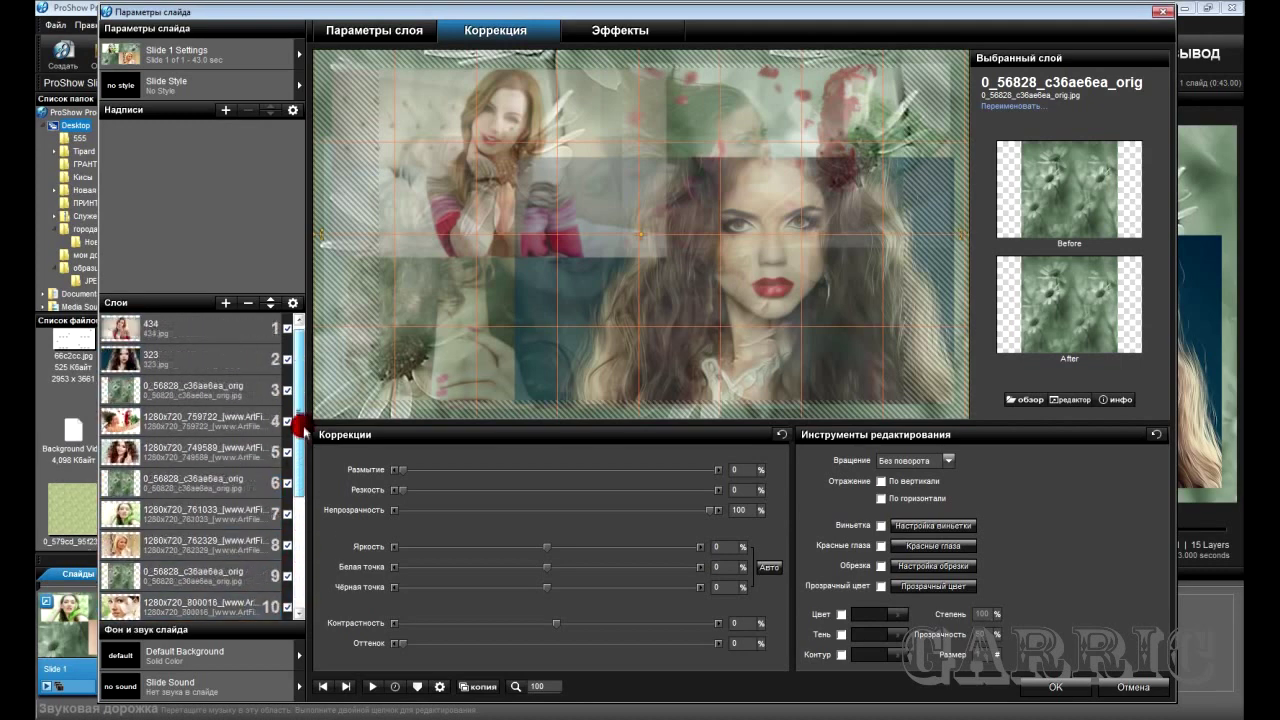
pyautogui.click(272, 363)
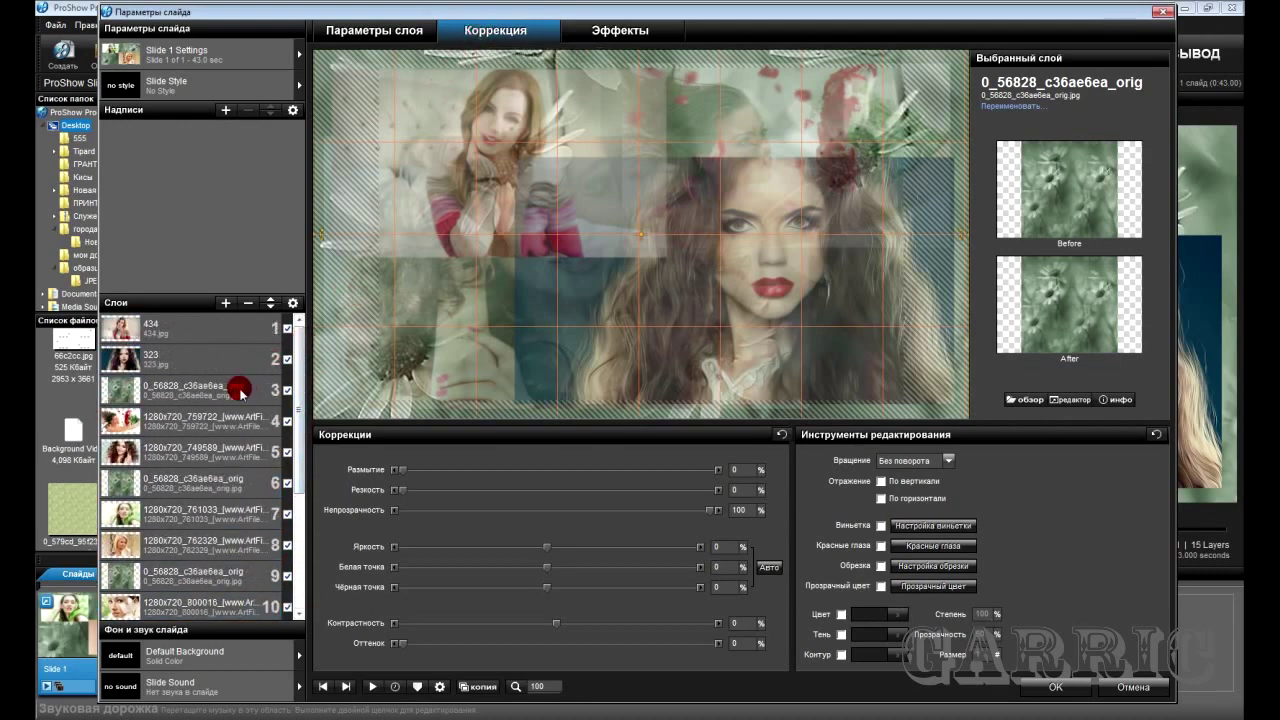
pyautogui.click(240, 393)
pyautogui.click(712, 514)
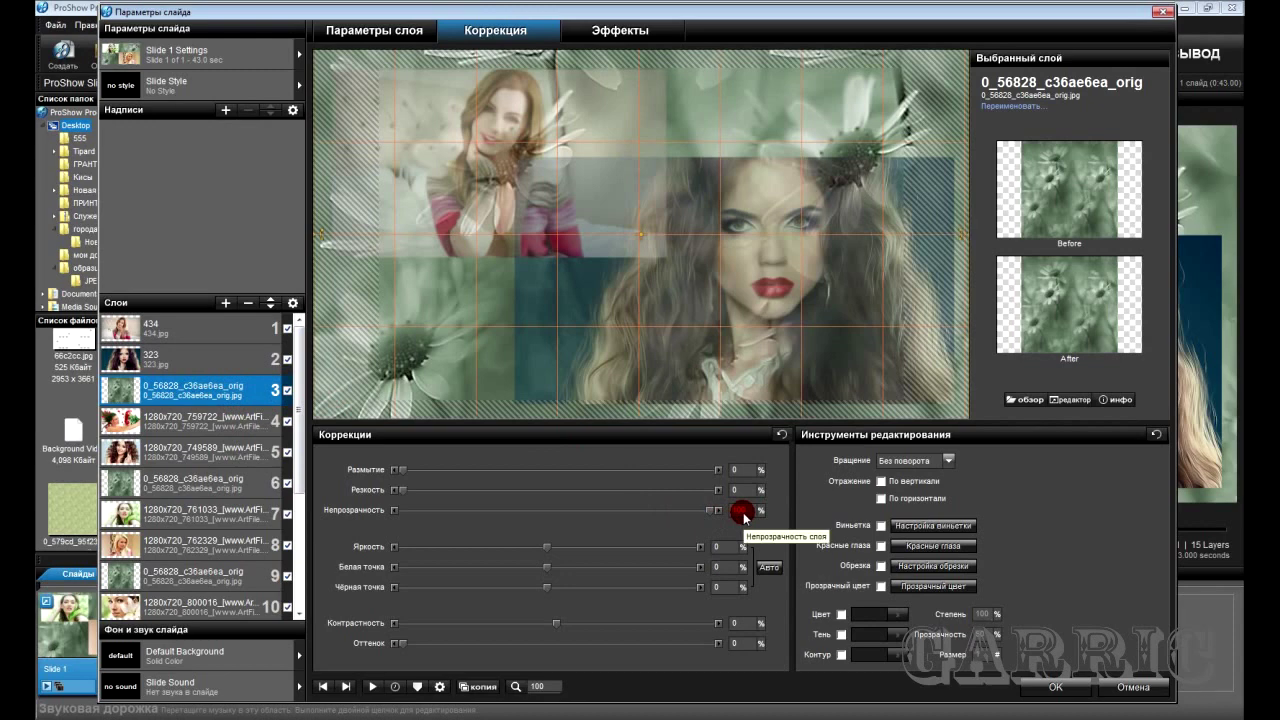
pyautogui.doubleClick(741, 511)
pyautogui.write('0')
pyautogui.press('Return')
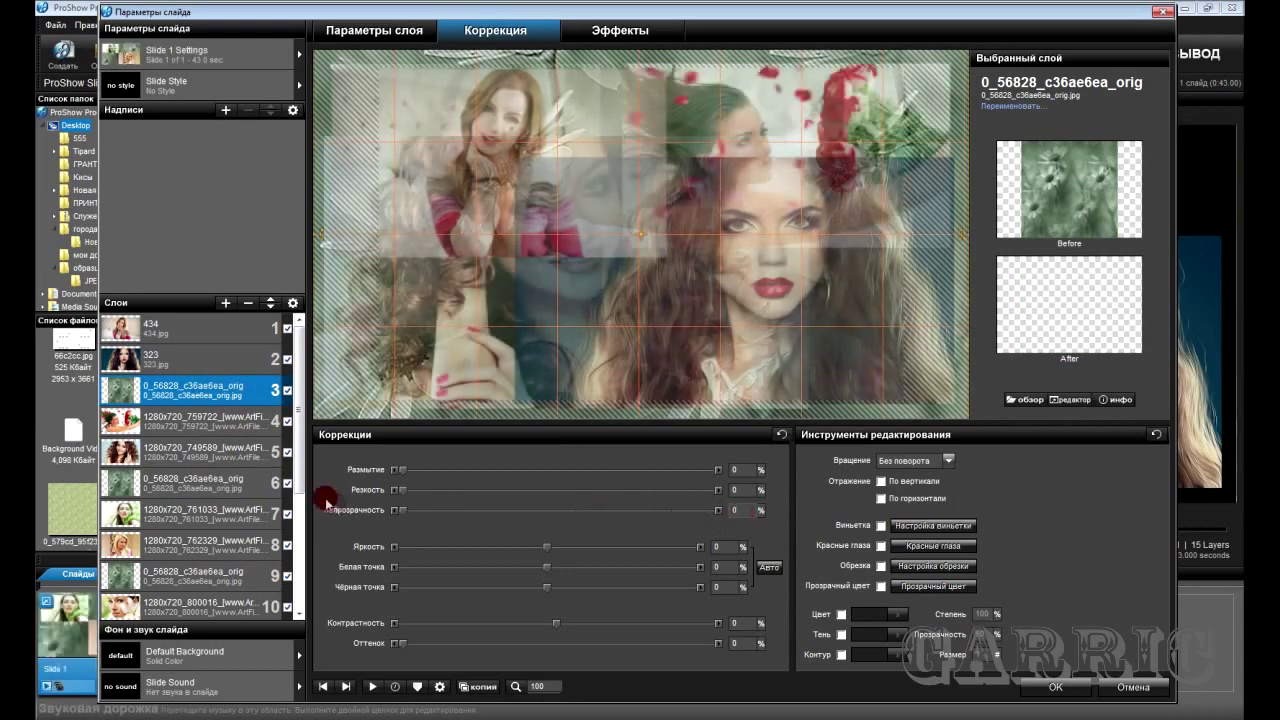
# Set the opacity of flower layers 6, 9, 12 and 15 to 0% and preview the slide.
pyautogui.click(224, 481)
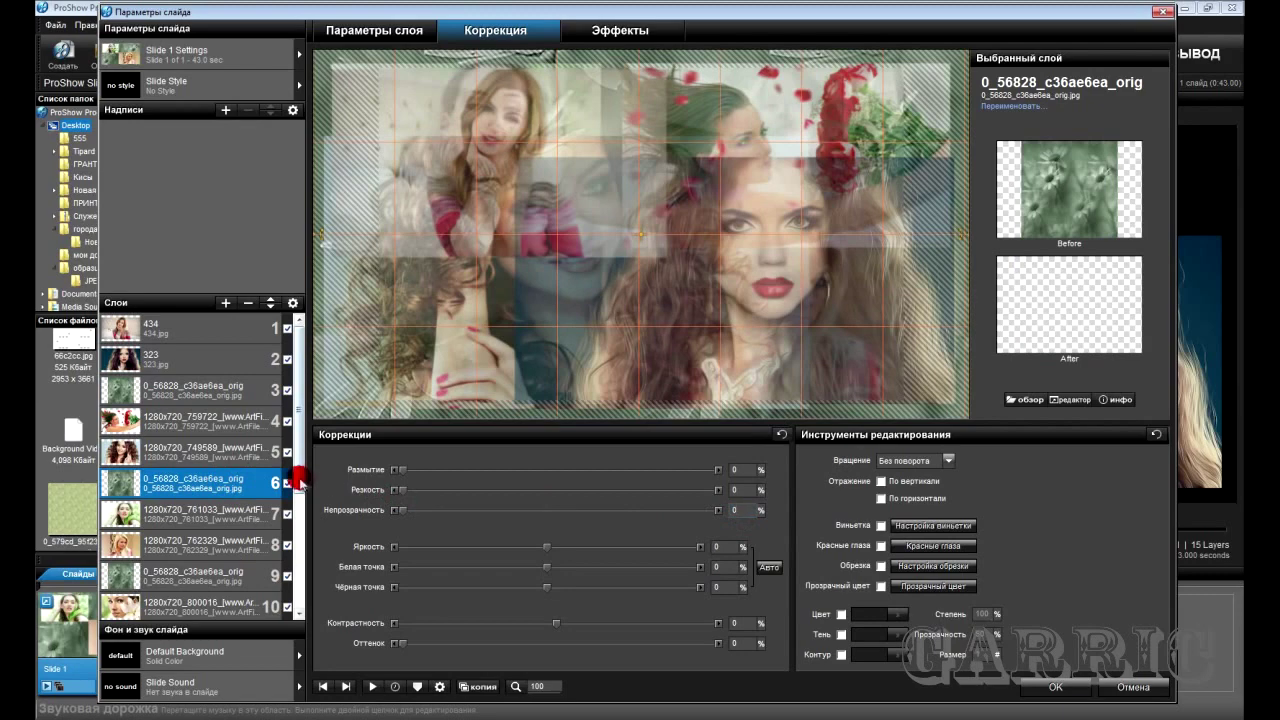
pyautogui.scroll(-2, 299, 503)
pyautogui.click(255, 508)
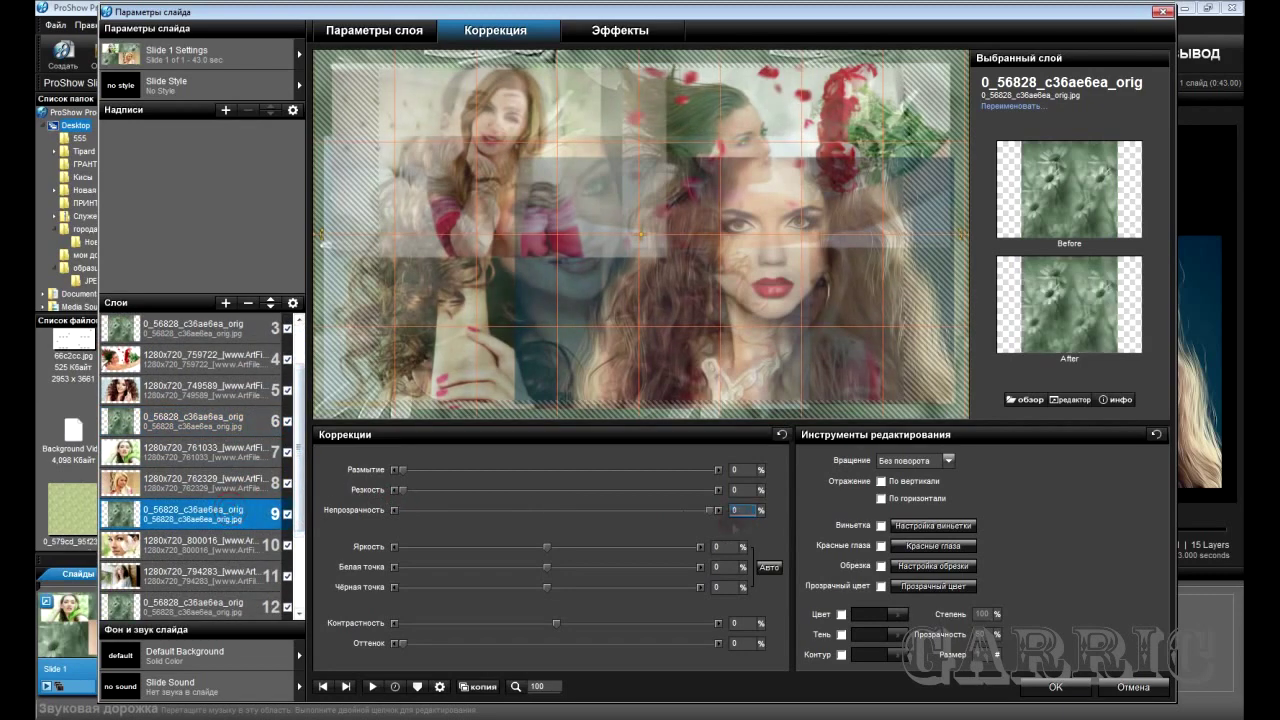
pyautogui.moveTo(296, 491); pyautogui.dragTo(302, 547)
pyautogui.scroll(-1, 302, 547)
pyautogui.click(223, 515)
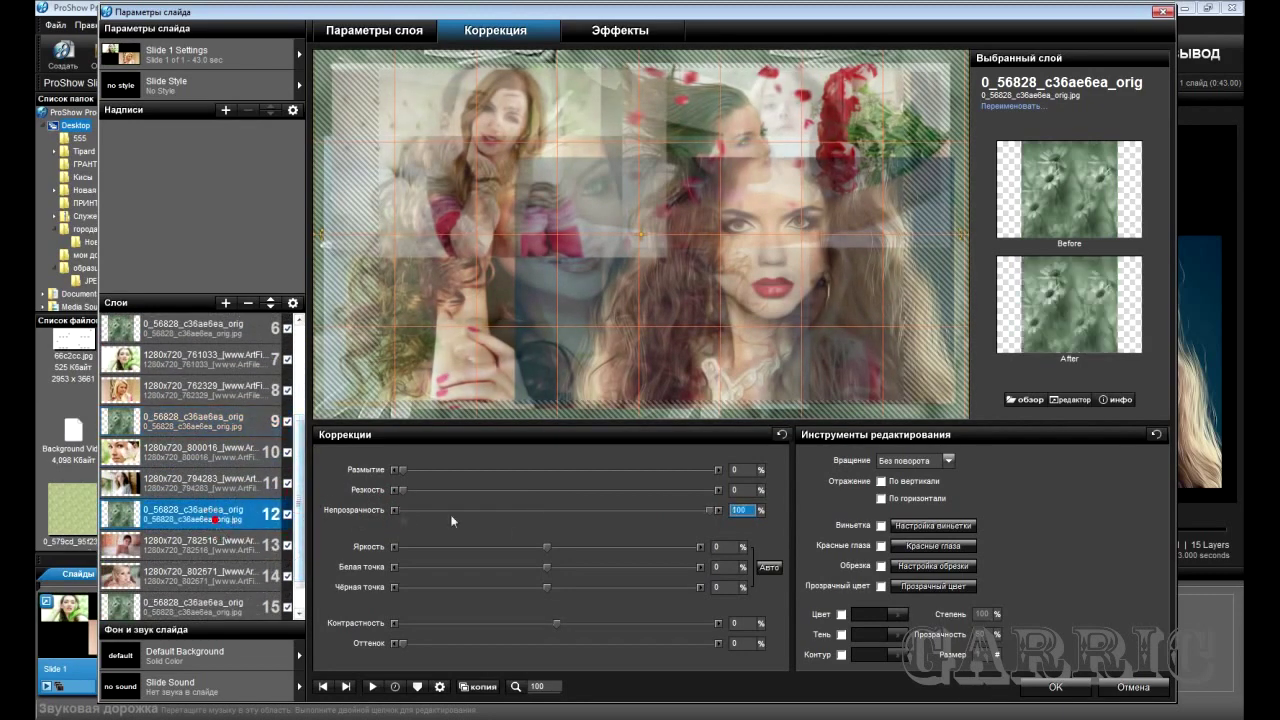
pyautogui.scroll(-1, 300, 530)
pyautogui.click(210, 575)
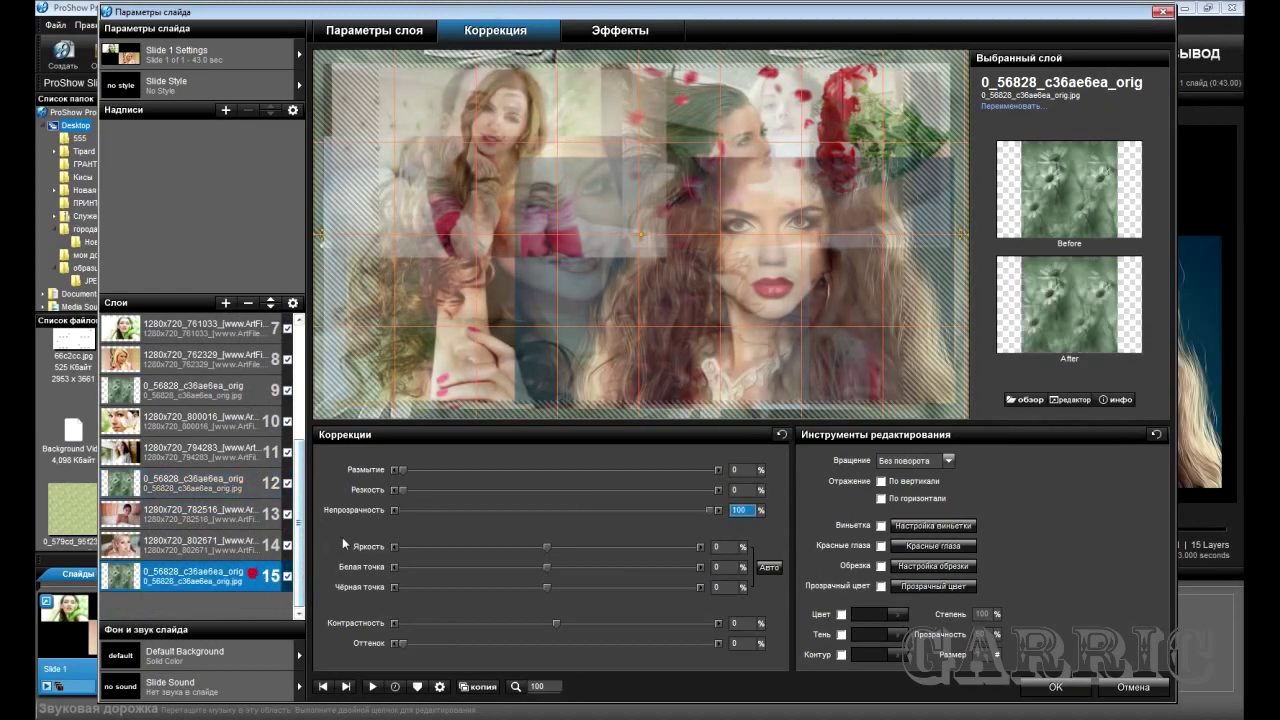
pyautogui.click(376, 690)
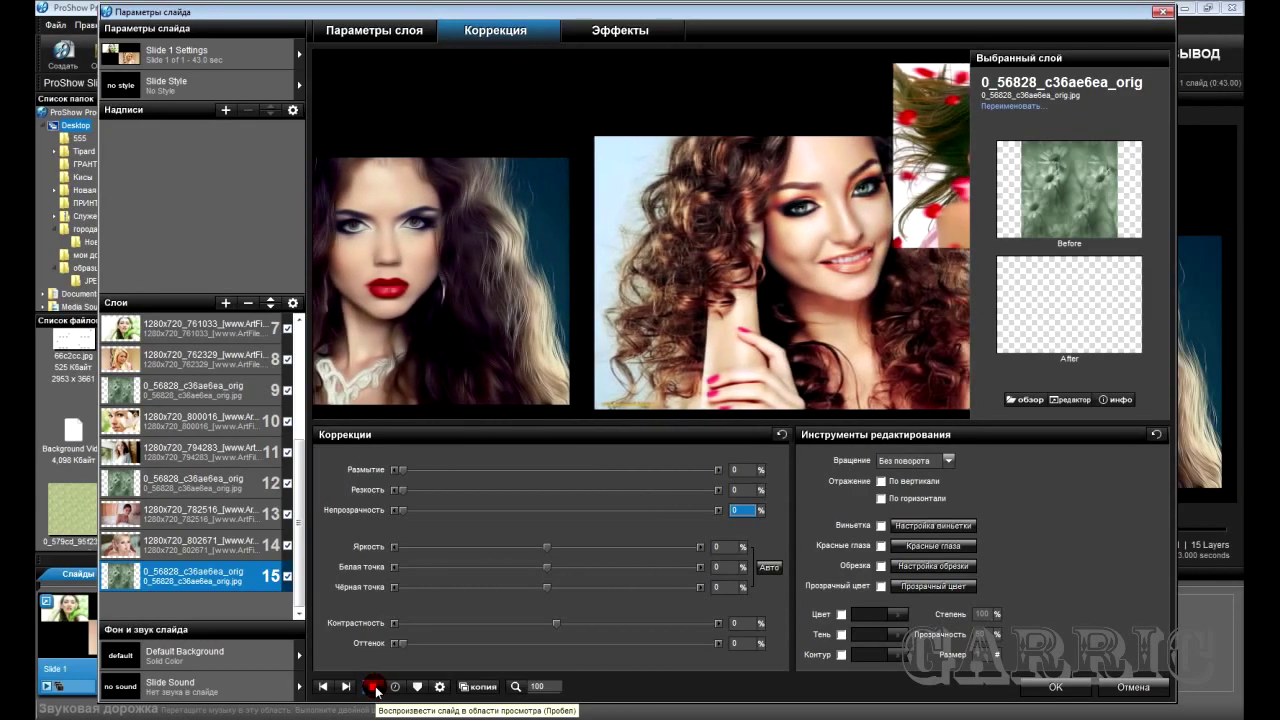
pyautogui.click(397, 473)
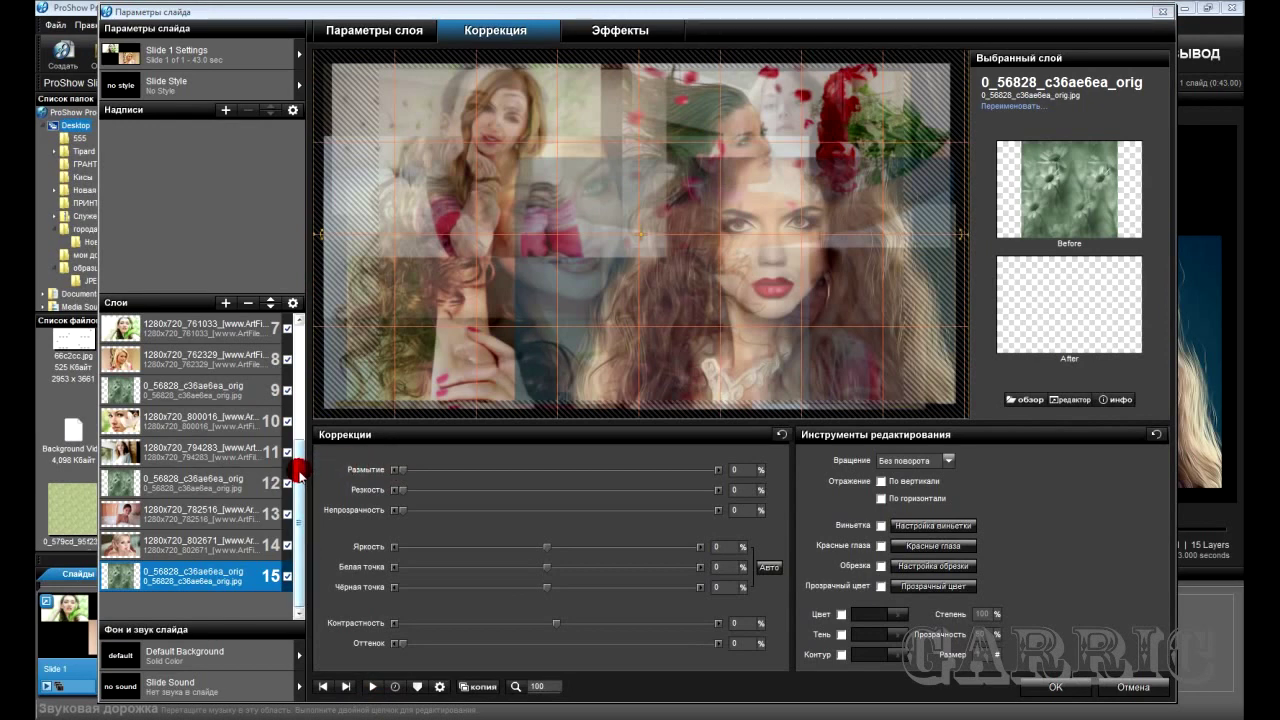
# Add the image 0_56828_c36ae6ea_orig from the desktop as a new layer and move it to the very bottom of the layer stack.
pyautogui.moveTo(300, 488); pyautogui.dragTo(291, 332)
pyautogui.click(250, 332)
pyautogui.click(225, 302)
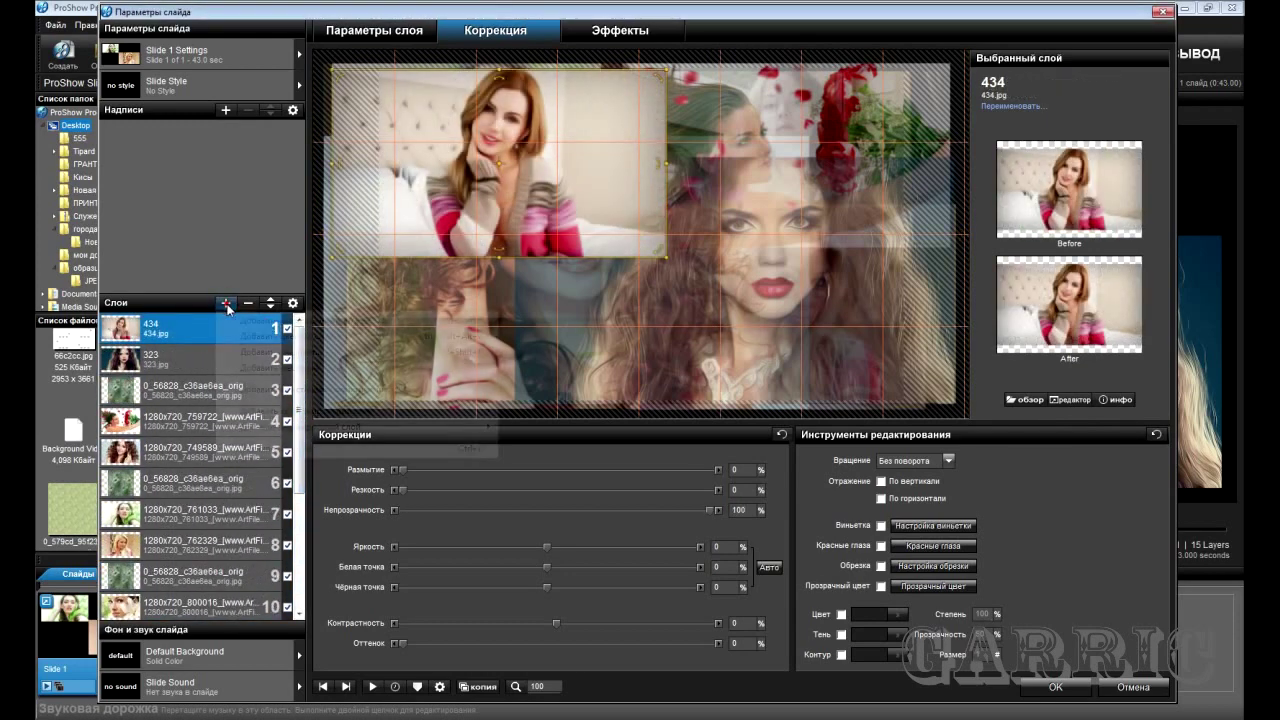
pyautogui.click(273, 320)
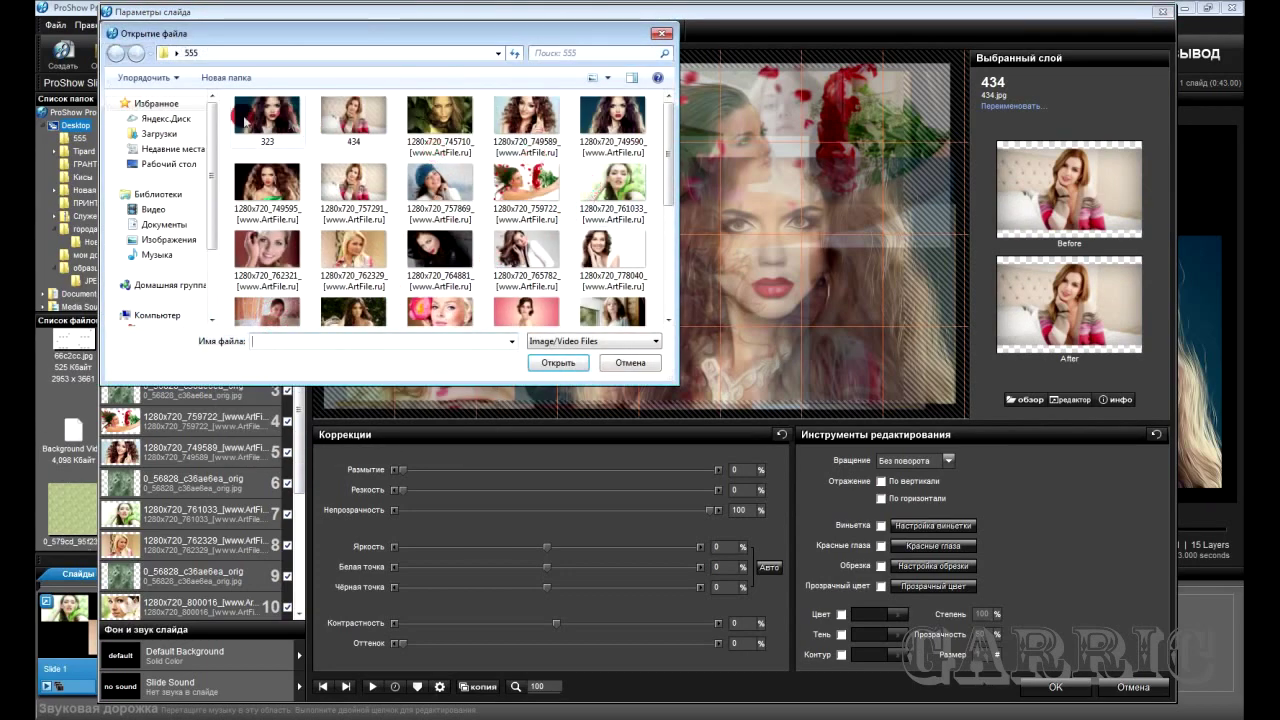
pyautogui.click(167, 164)
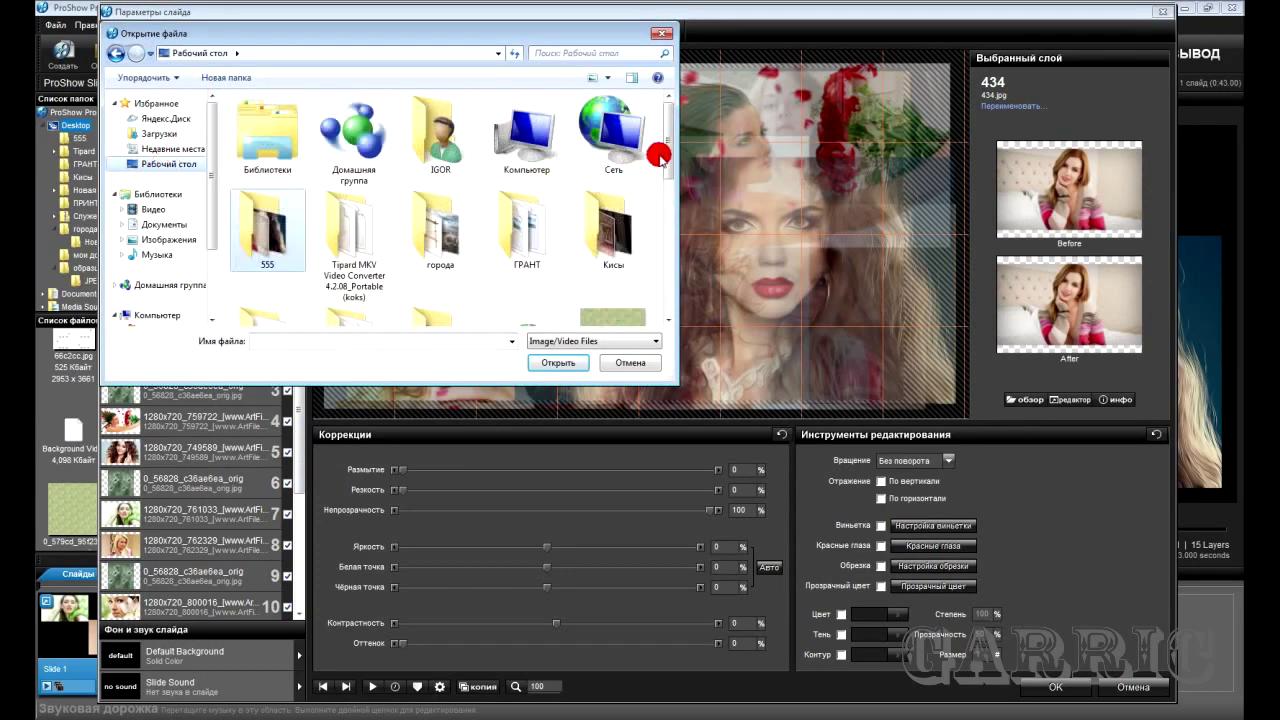
pyautogui.scroll(-5, 660, 158)
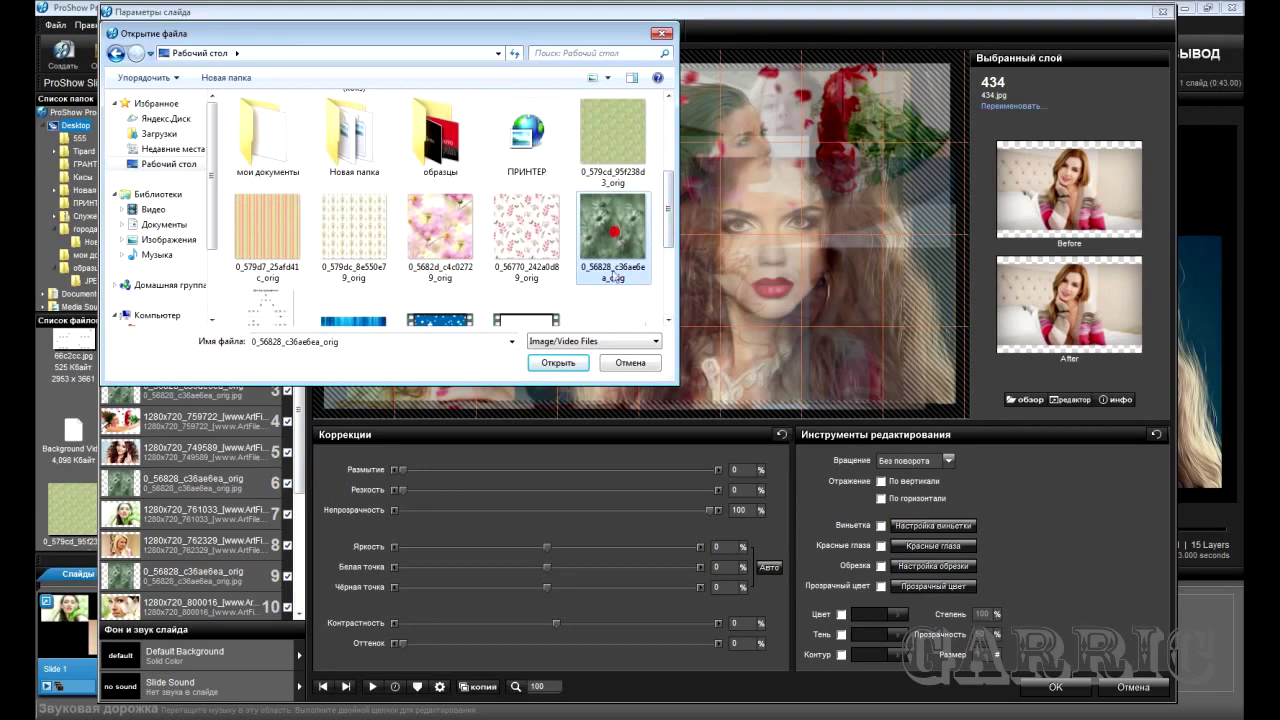
pyautogui.click(558, 363)
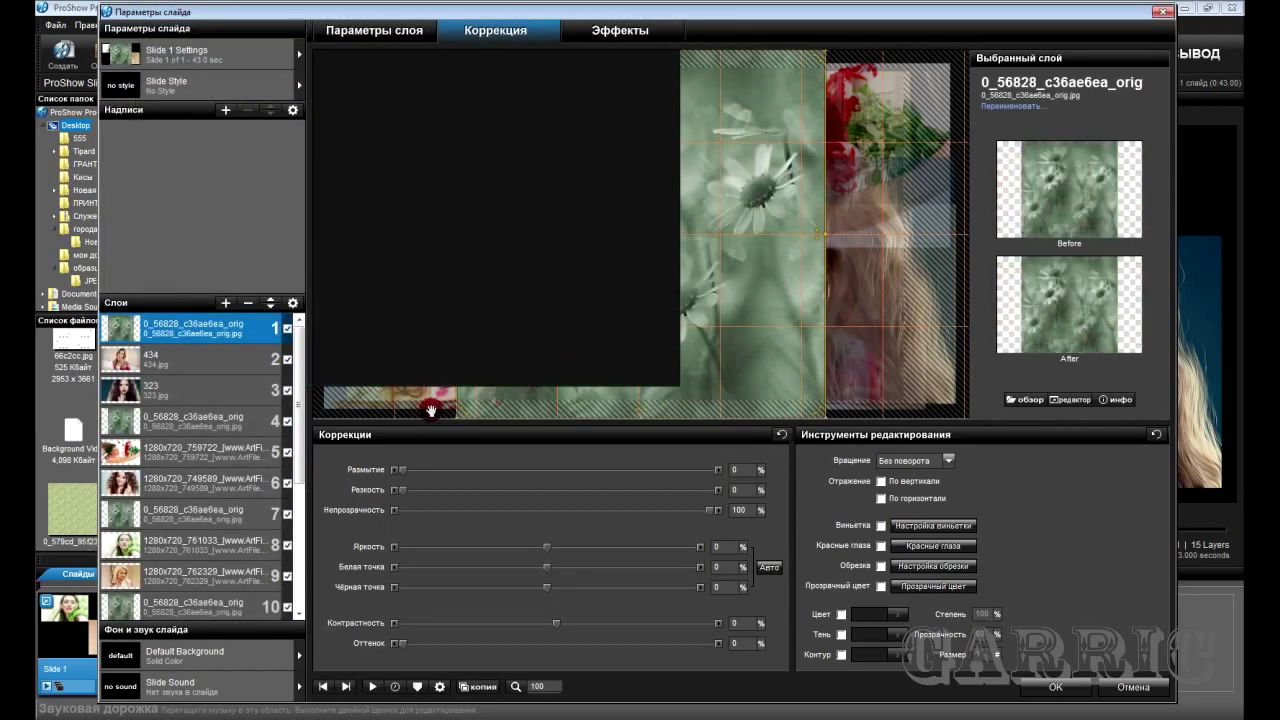
pyautogui.rightClick(240, 326)
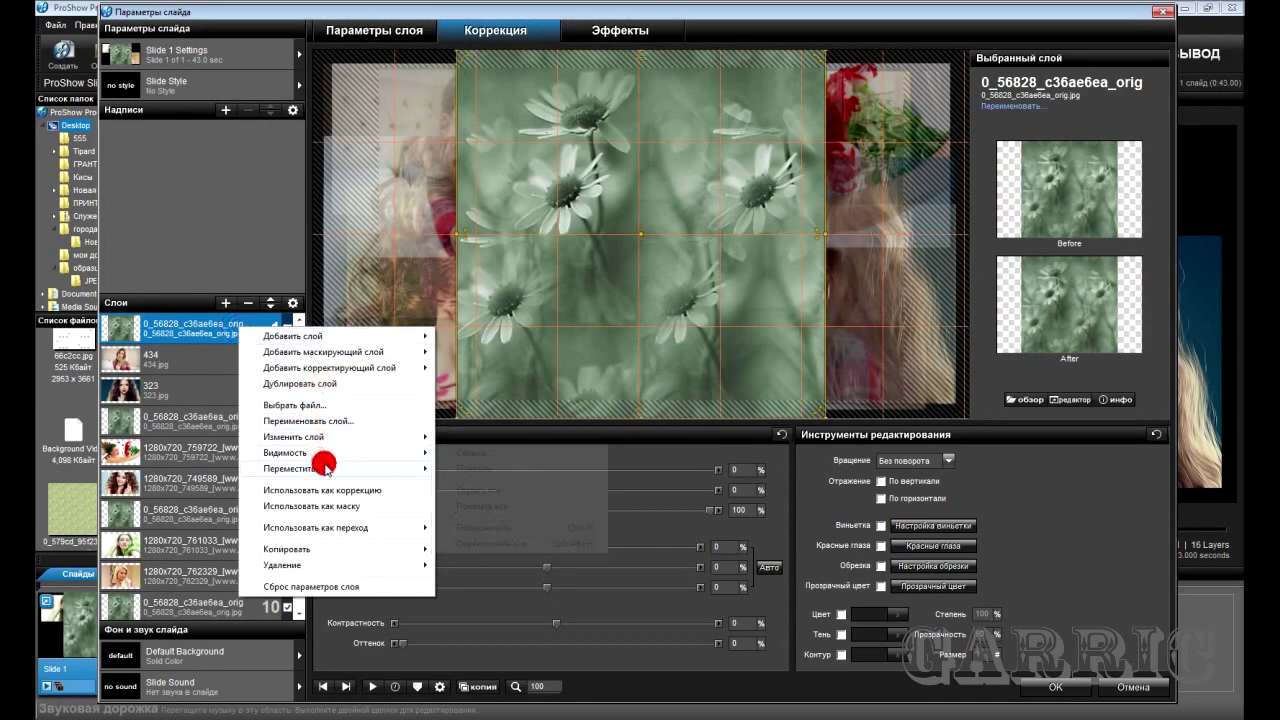
pyautogui.moveTo(325, 468)
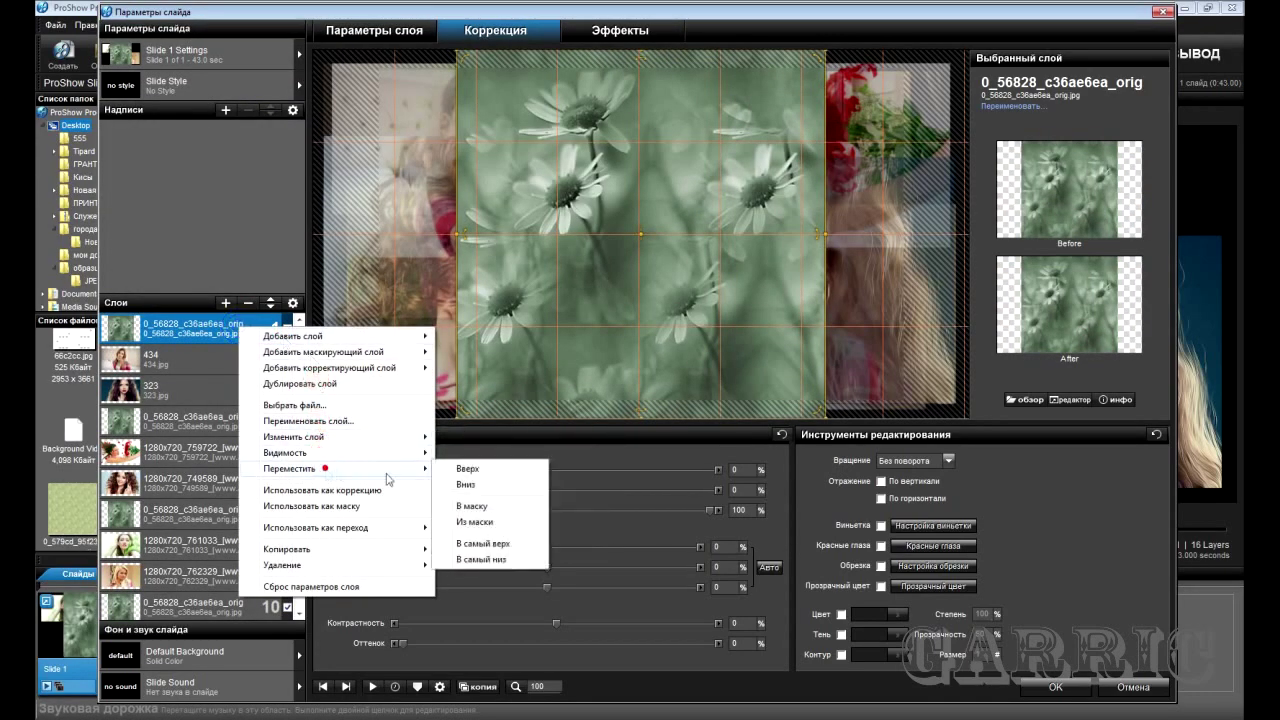
pyautogui.click(485, 560)
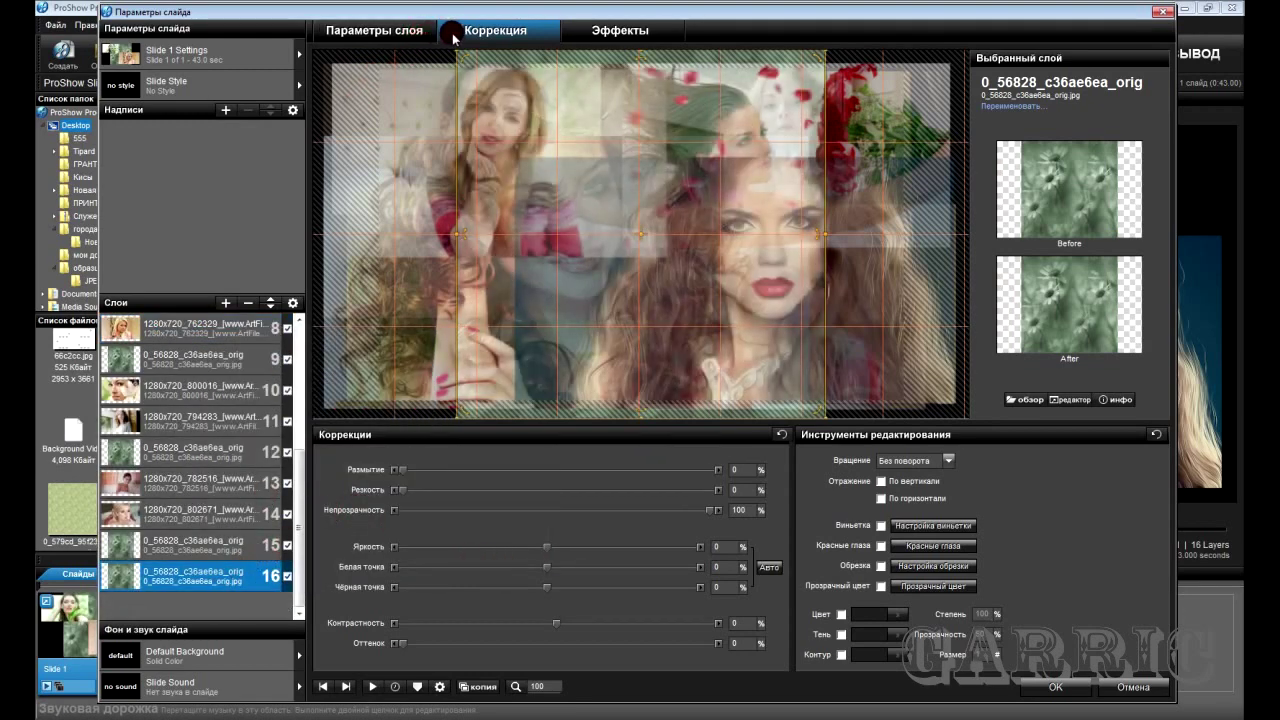
# Set the fill mode of background layer 16 to fill the frame (Заполнить кадр) and play the slide preview.
pyautogui.click(410, 31)
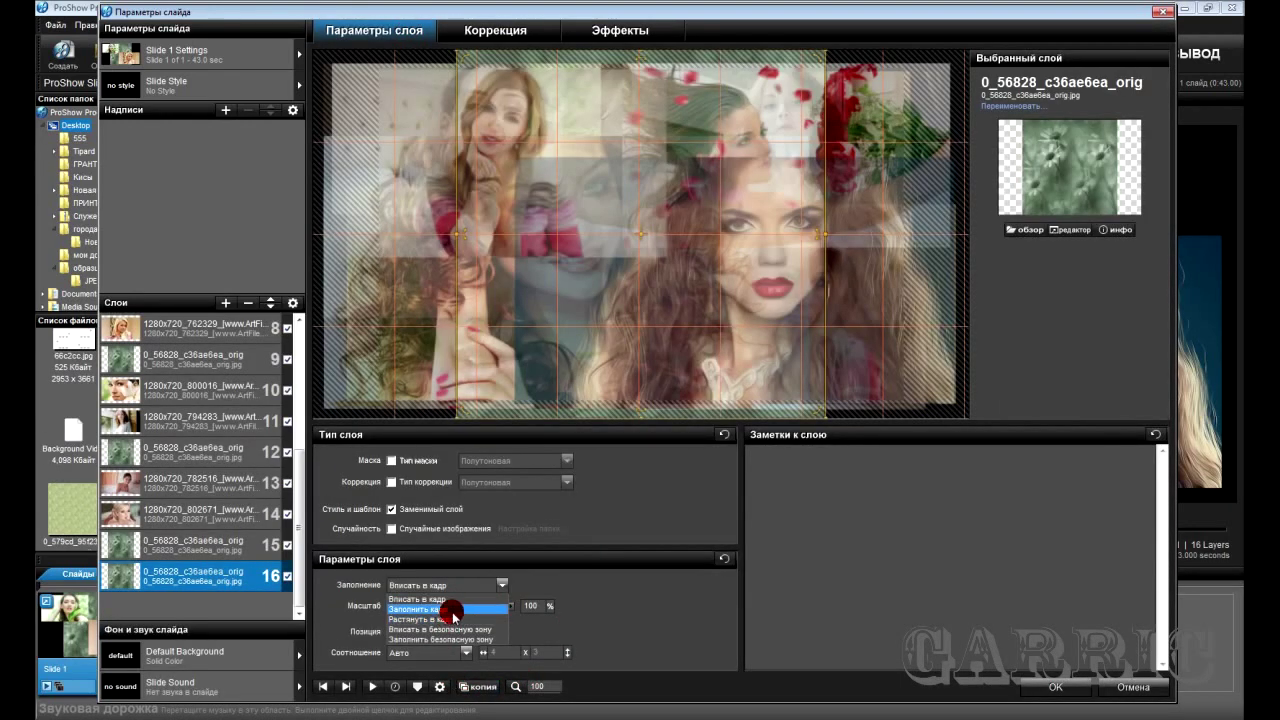
pyautogui.click(452, 610)
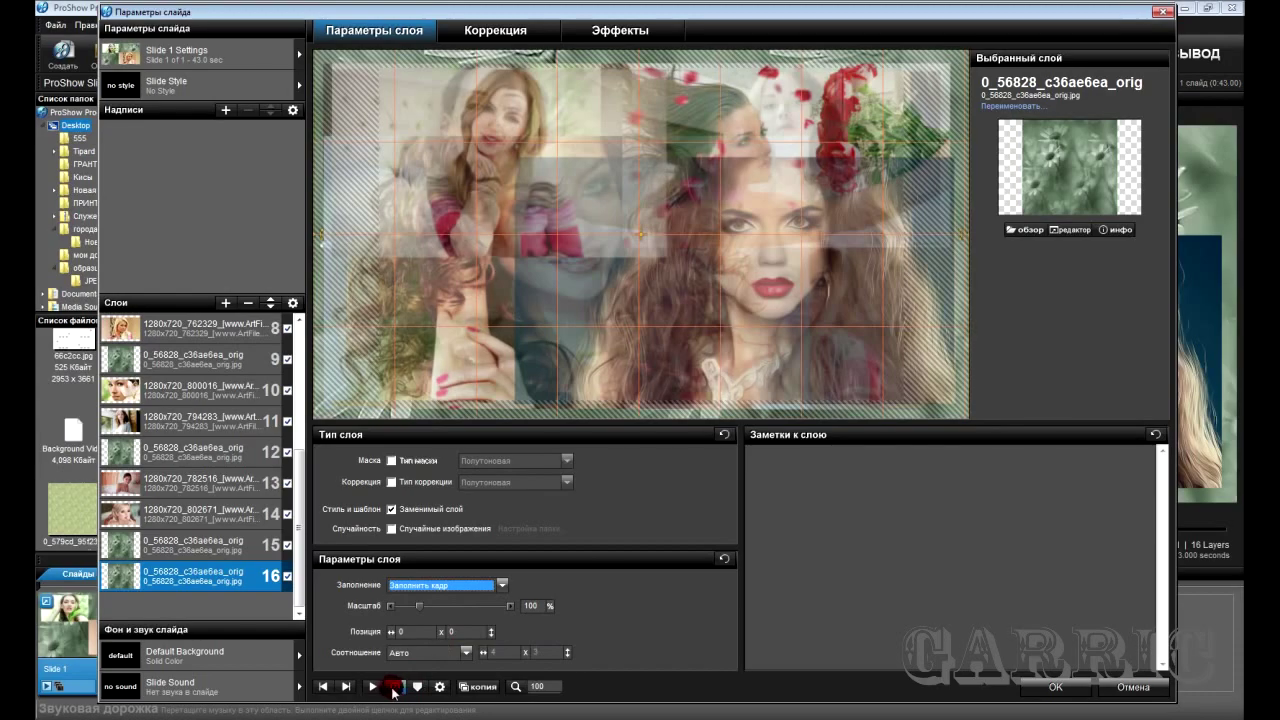
pyautogui.click(375, 688)
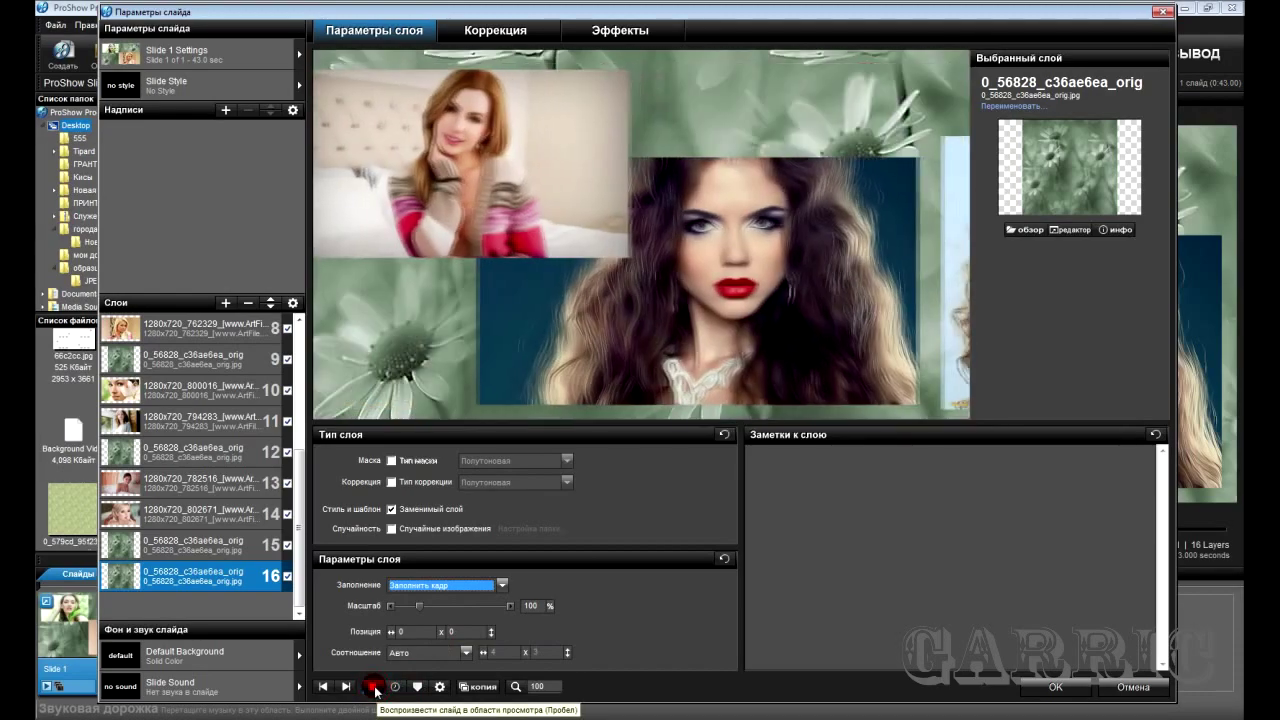